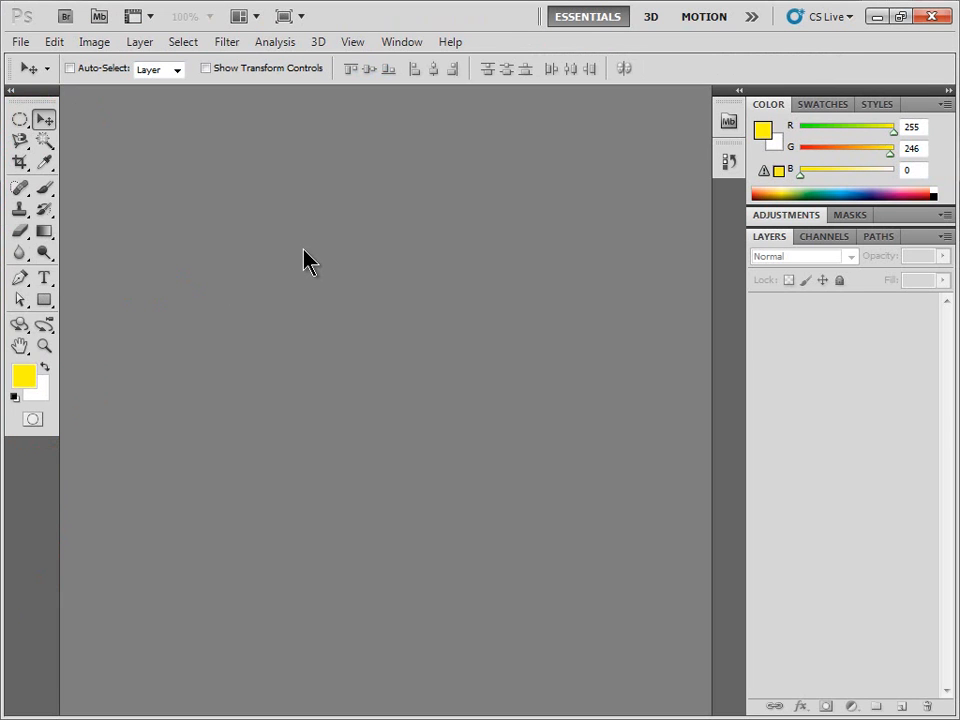
left_click(11, 90)
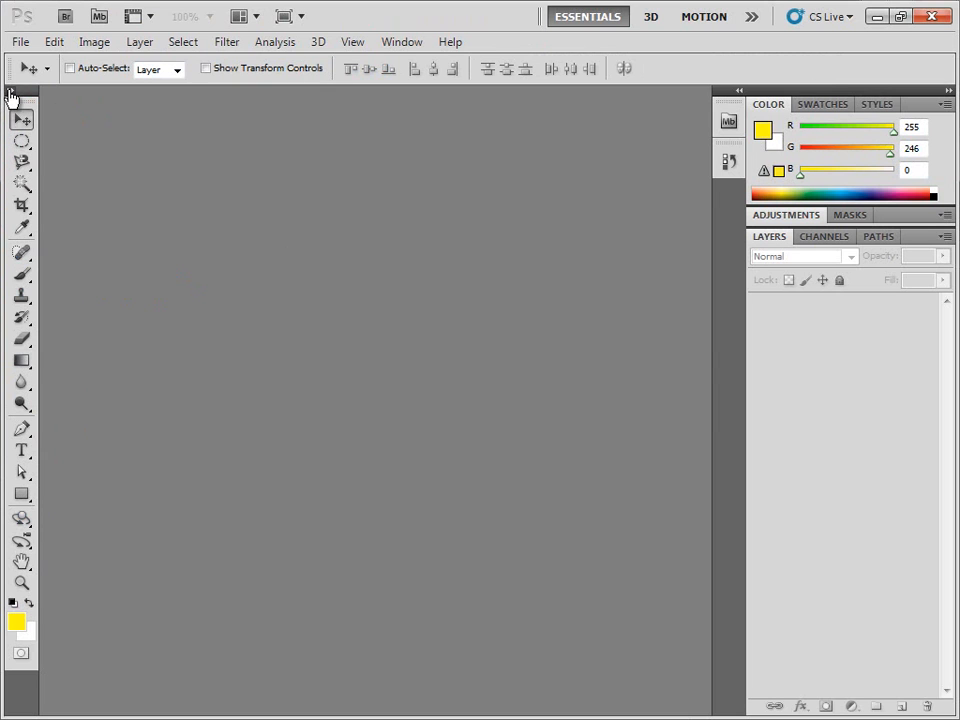
left_click(11, 91)
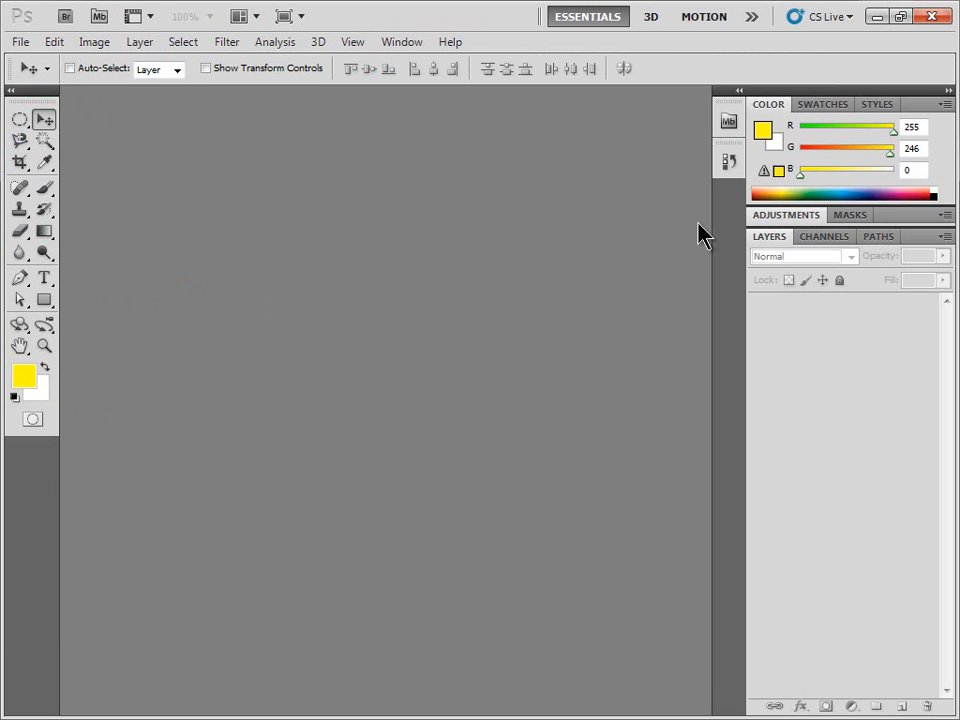
left_click(727, 166)
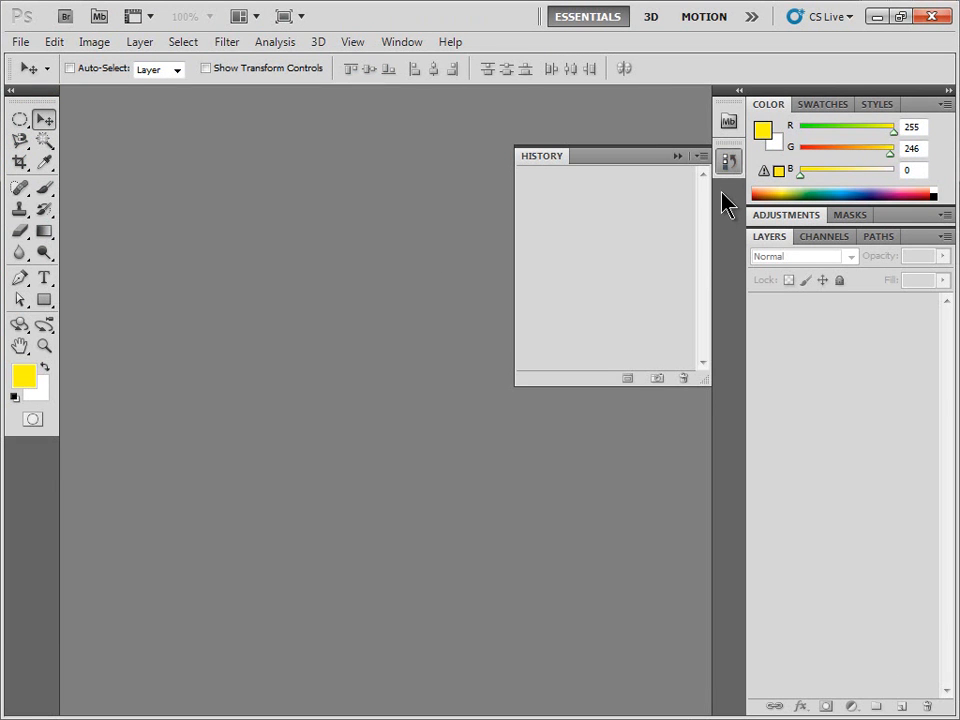
left_click(724, 158)
Step: Open flowers_04.JPG from the flower folder in Mini Bridge and collapse Mini Bridge
left_click(728, 121)
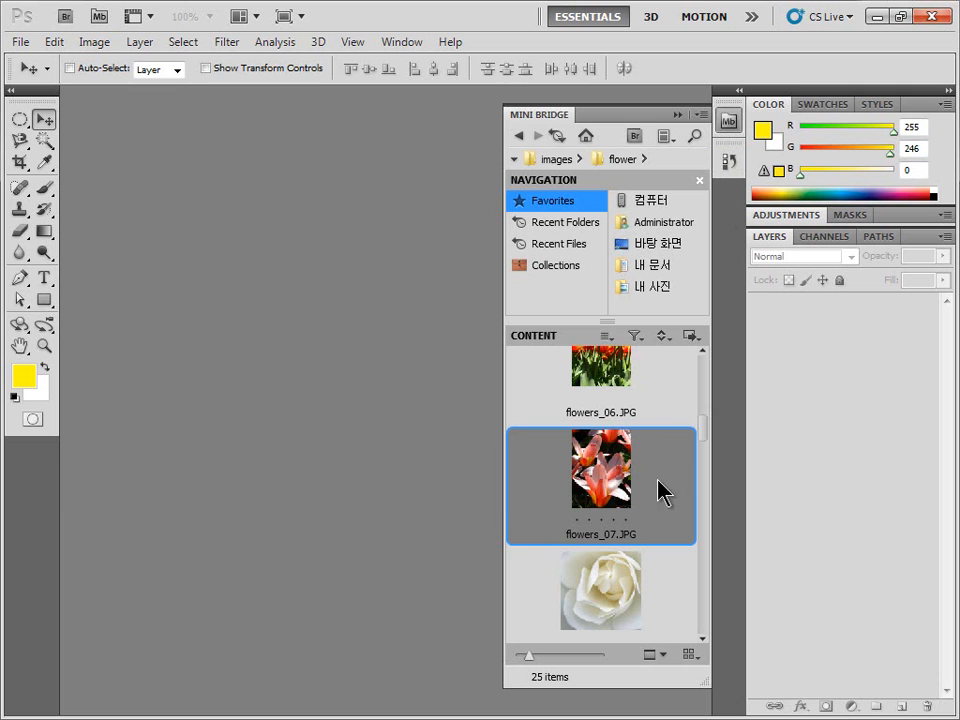
scroll(650, 476, "up", 2)
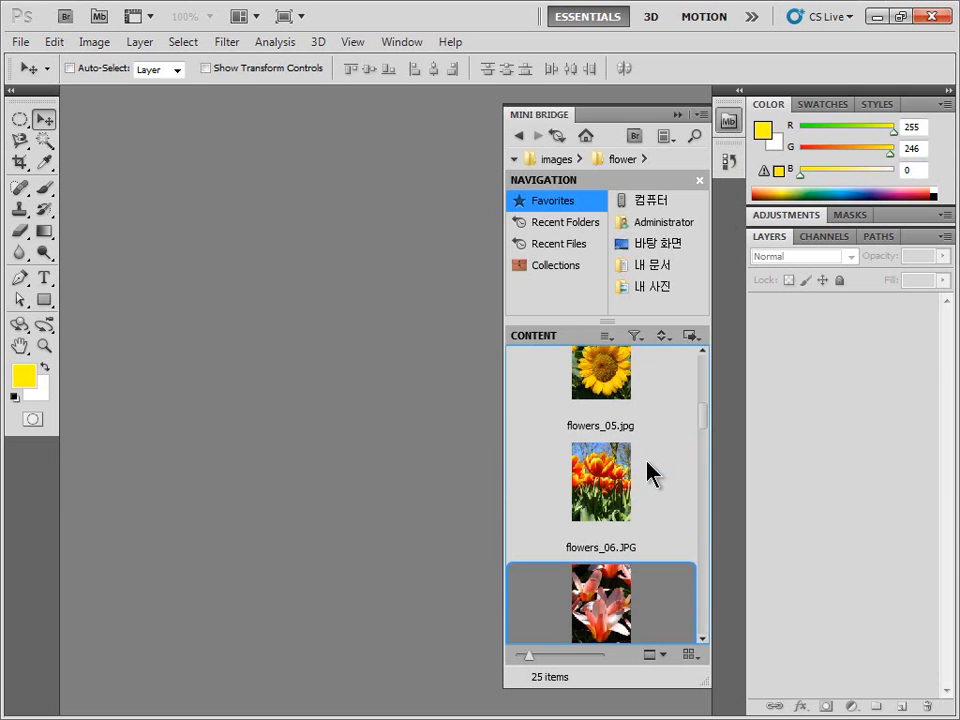
scroll(648, 472, "up", 1)
scroll(648, 470, "up", 3)
scroll(648, 470, "down", 1)
scroll(648, 472, "down", 1)
left_click(621, 494)
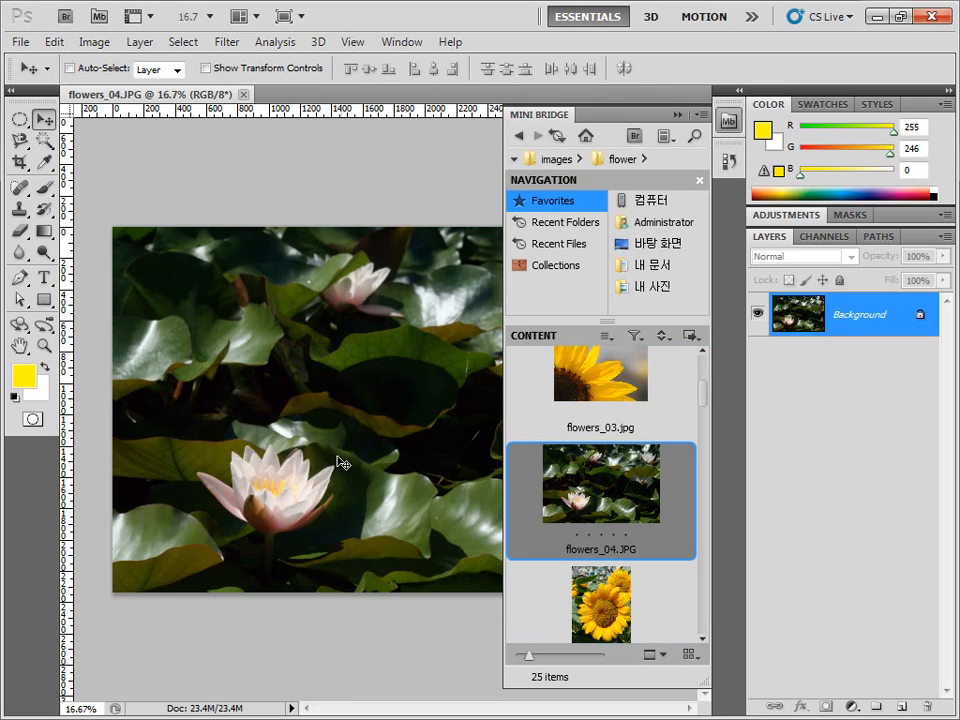
left_click(346, 460)
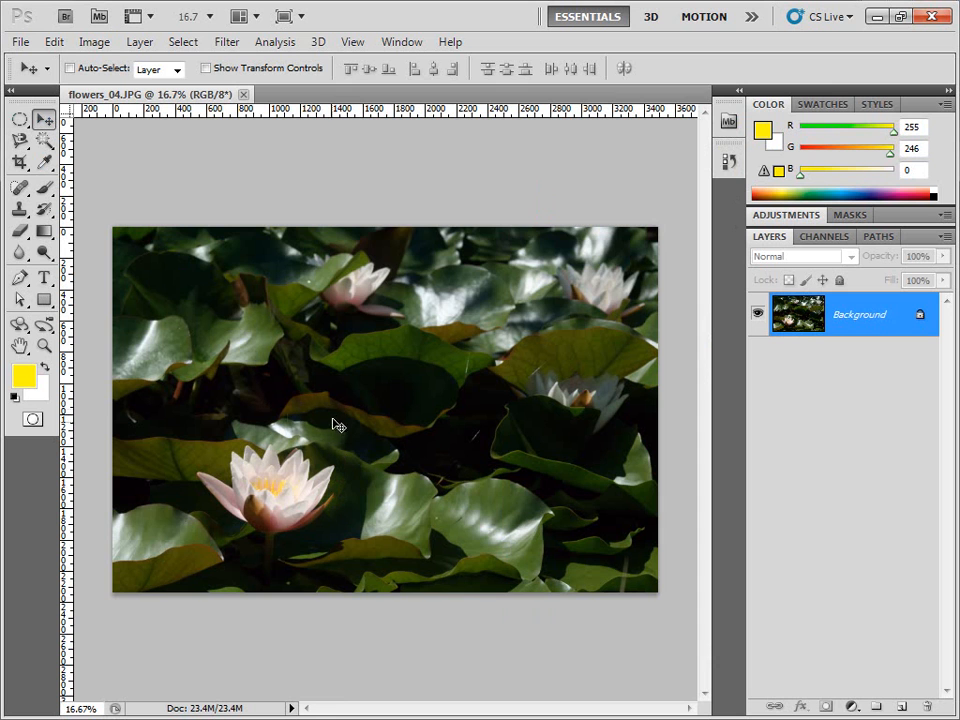
Step: Try to move the locked Background, and convert it to a regular layer with the default settings
left_click(377, 447)
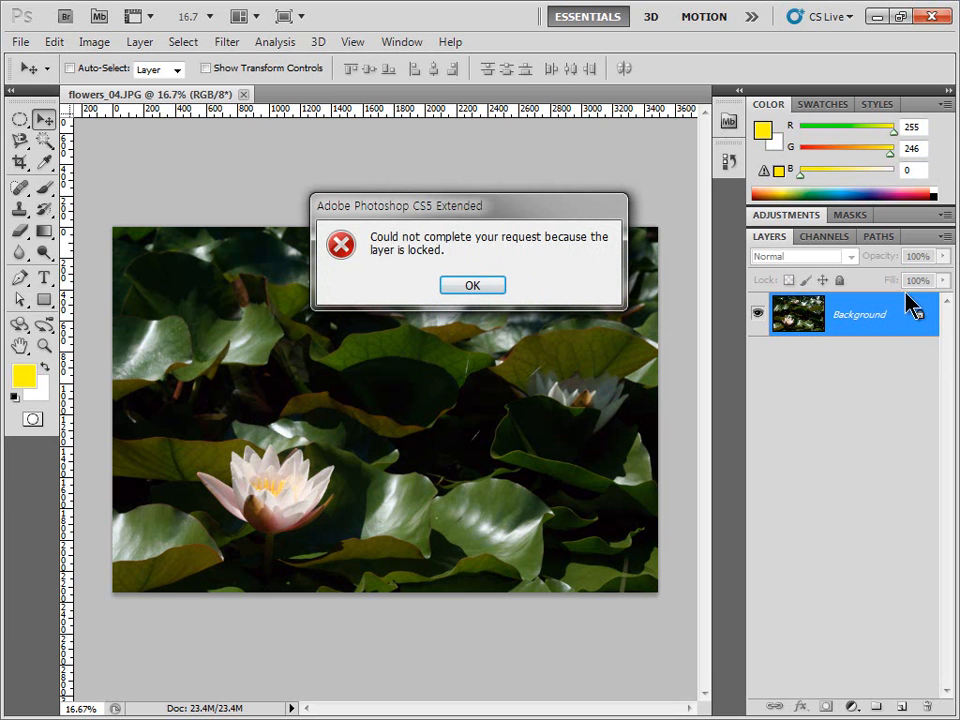
left_click(474, 285)
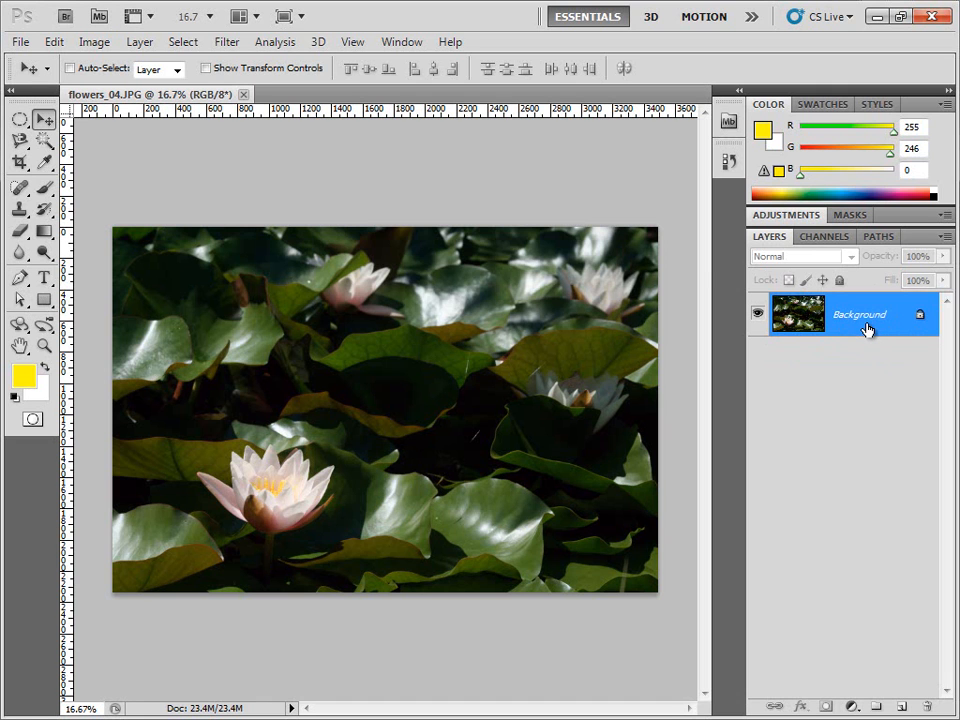
double_click(866, 330)
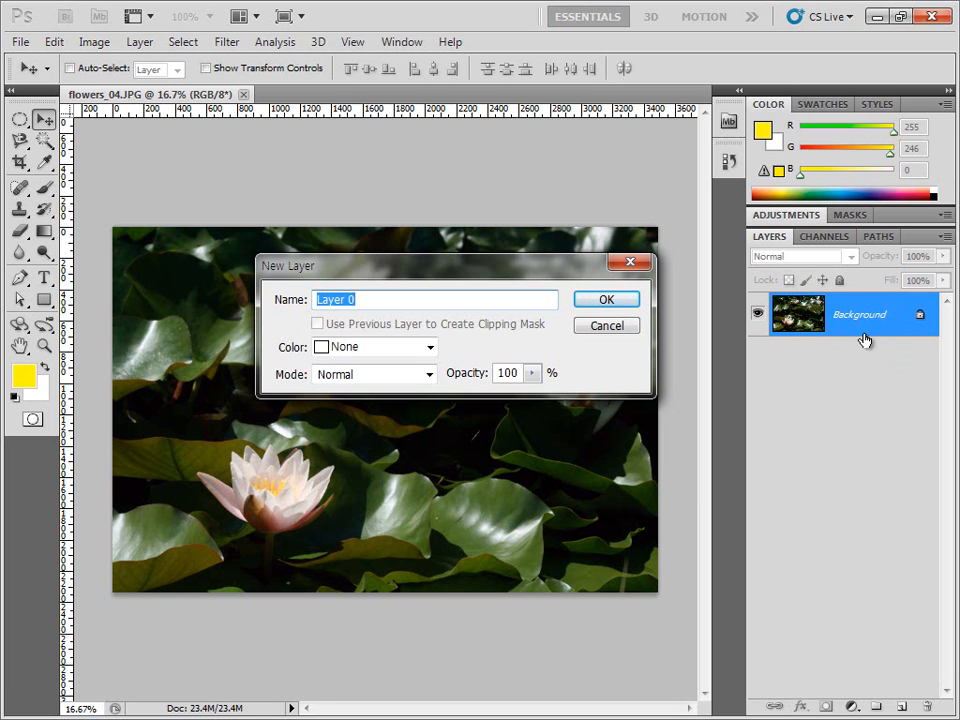
left_click(621, 303)
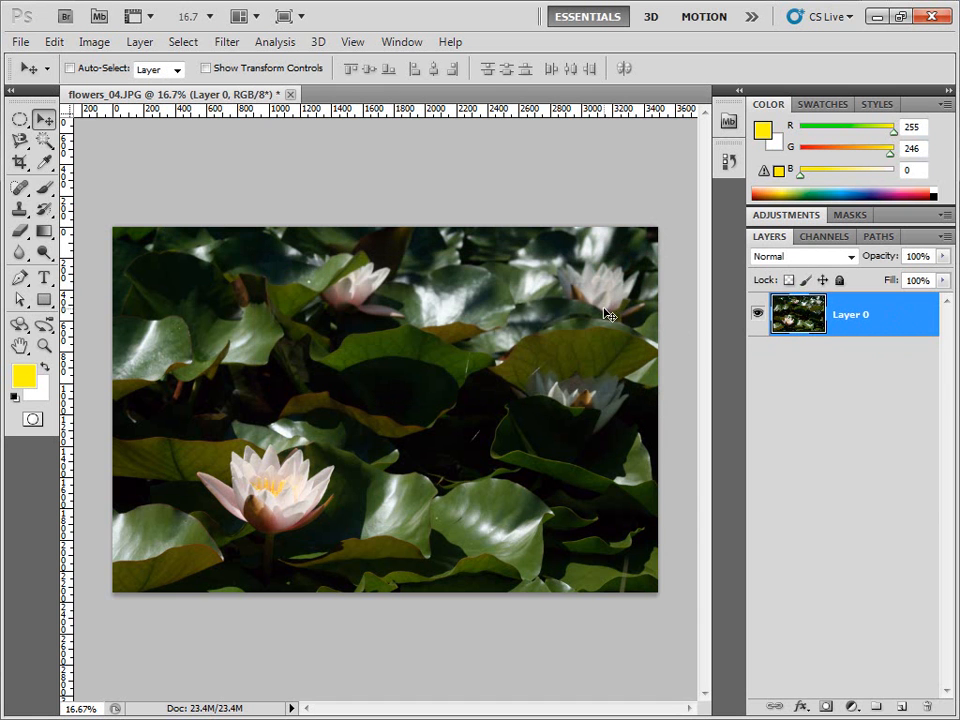
Step: Select a rectangular area covering the upper-left part of the photo with the Rectangular Marquee tool
left_click_drag(372, 358, 265, 331)
left_click(20, 120)
left_click_drag(20, 120, 58, 118)
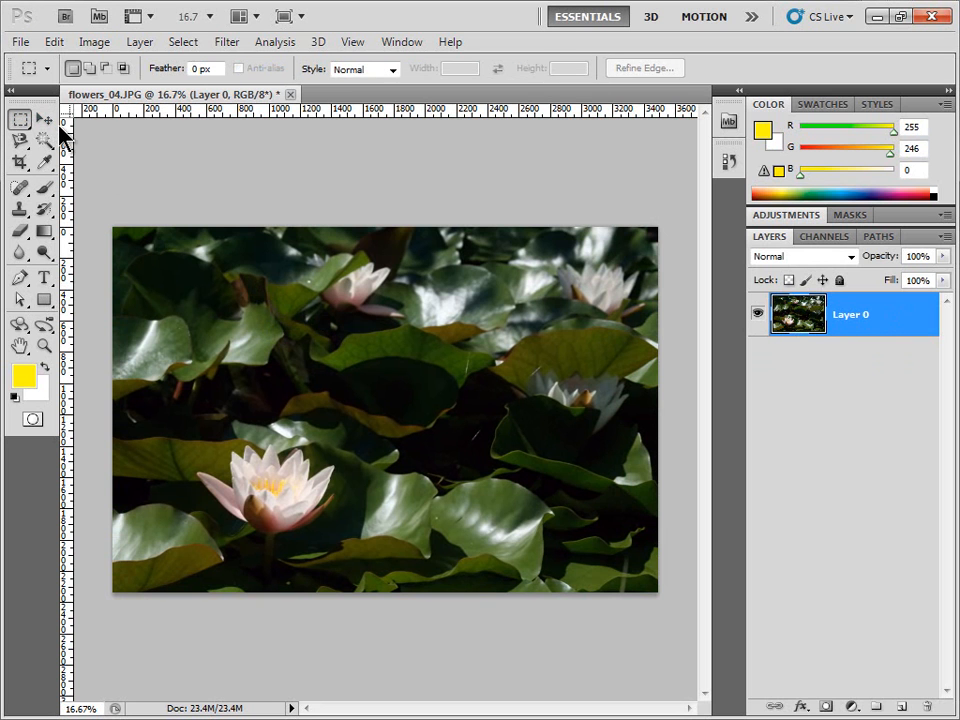
left_click_drag(191, 279, 392, 421)
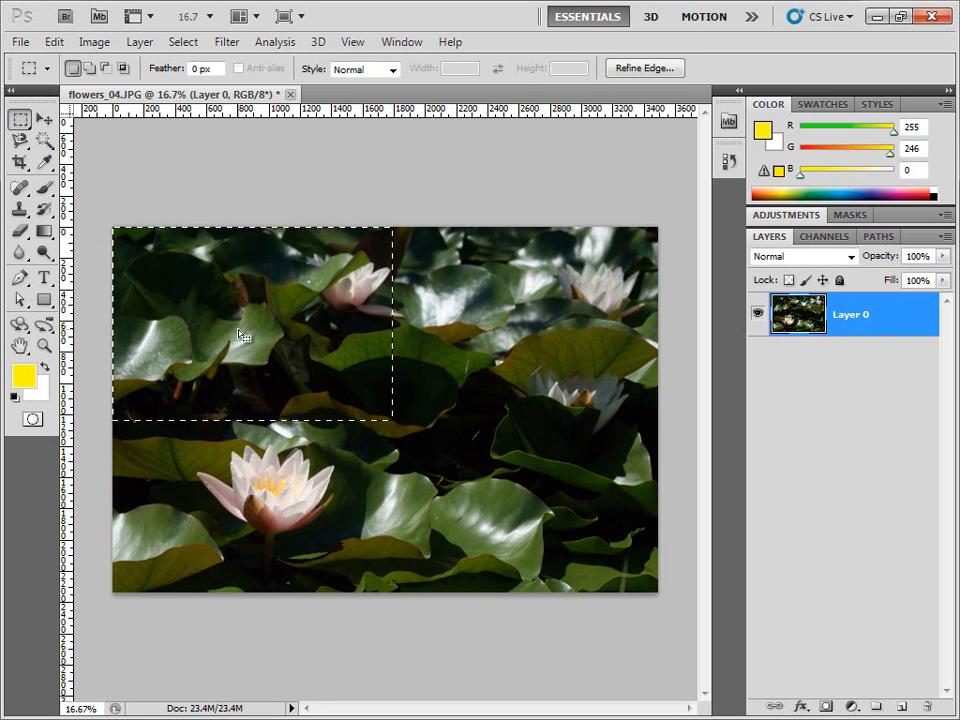
Step: Move the pixels inside the rectangular selection up and to the right, and undo that move
left_click(44, 119)
left_click_drag(251, 318, 290, 276)
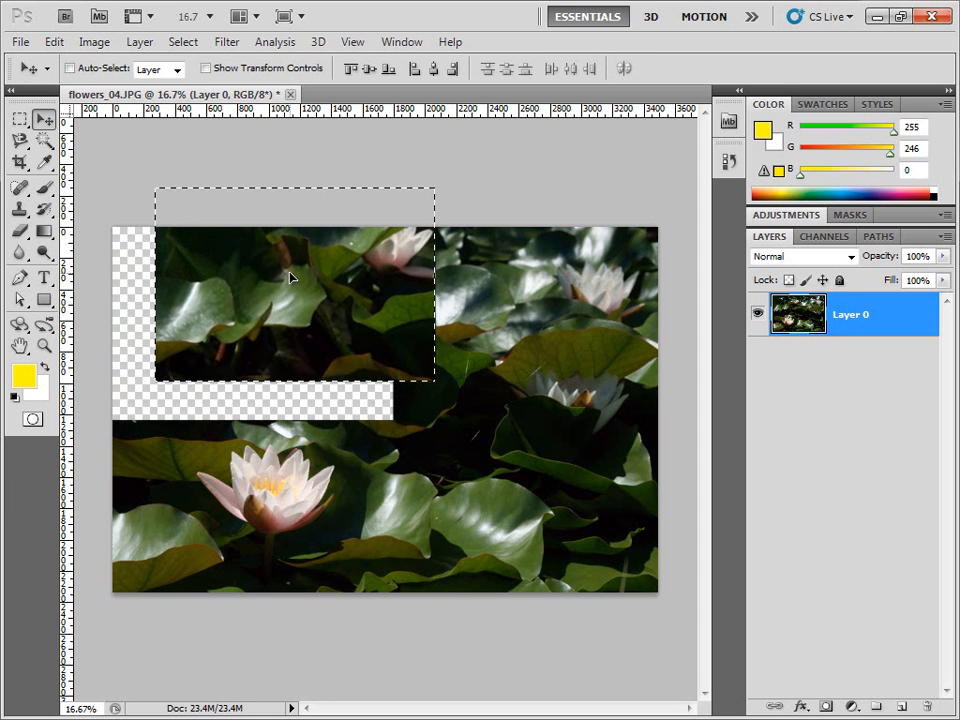
left_click(55, 41)
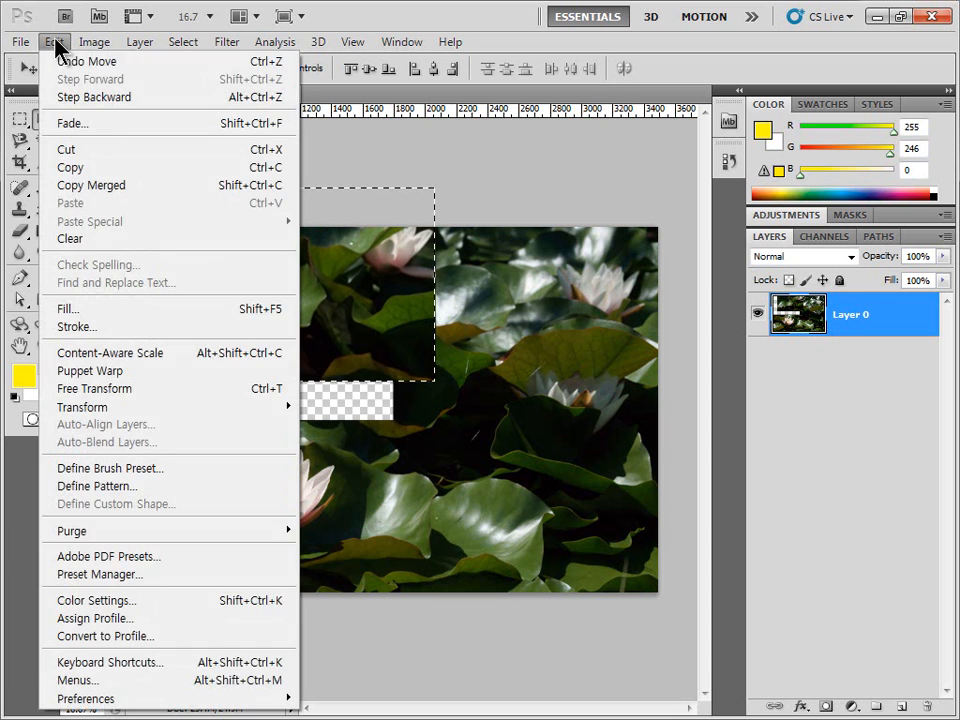
left_click(50, 60)
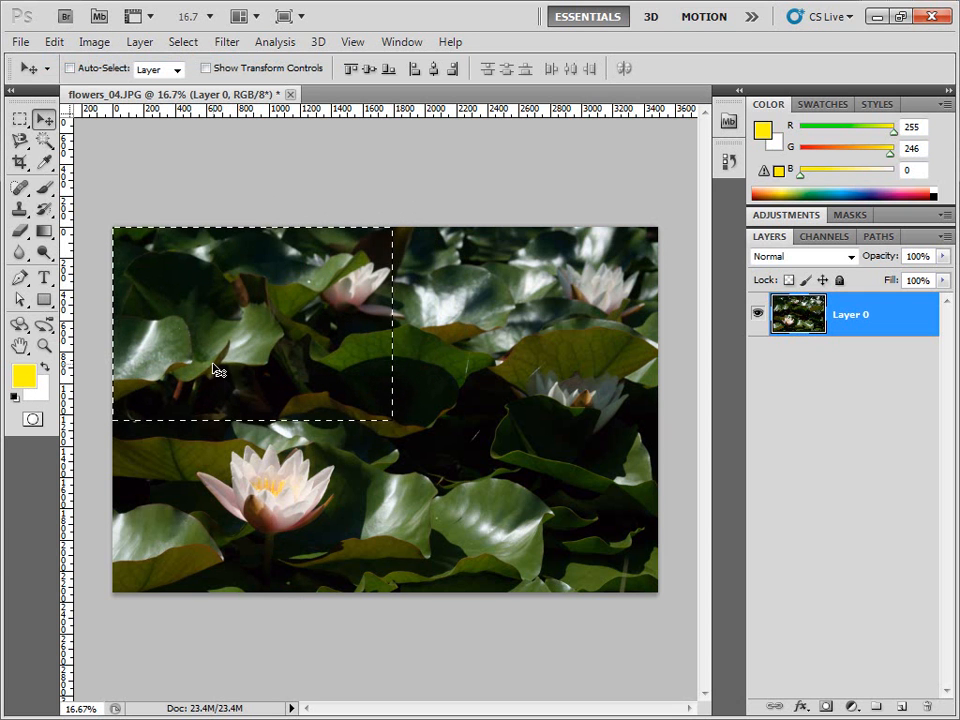
Step: Shift only the rectangular selection outline toward the middle of the photo, and deselect it
left_click(19, 118)
left_click_drag(226, 297, 310, 342)
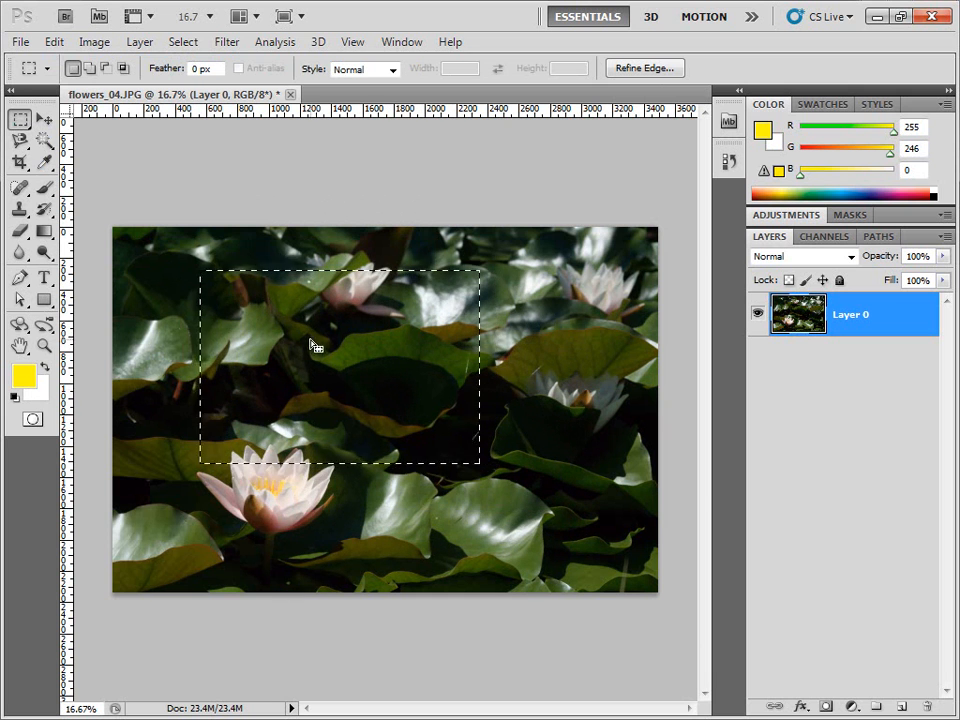
left_click(310, 342)
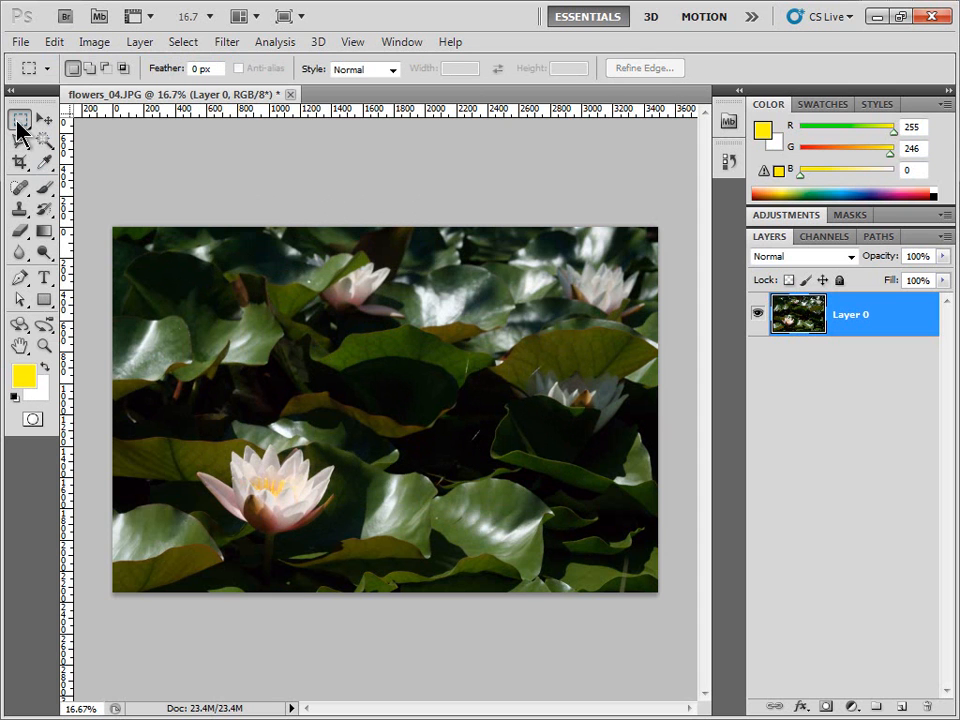
Step: Make a circular selection around the lower-left water lily with the Elliptical Marquee tool at a fixed 1:1 ratio
left_click(20, 120)
left_click(64, 133)
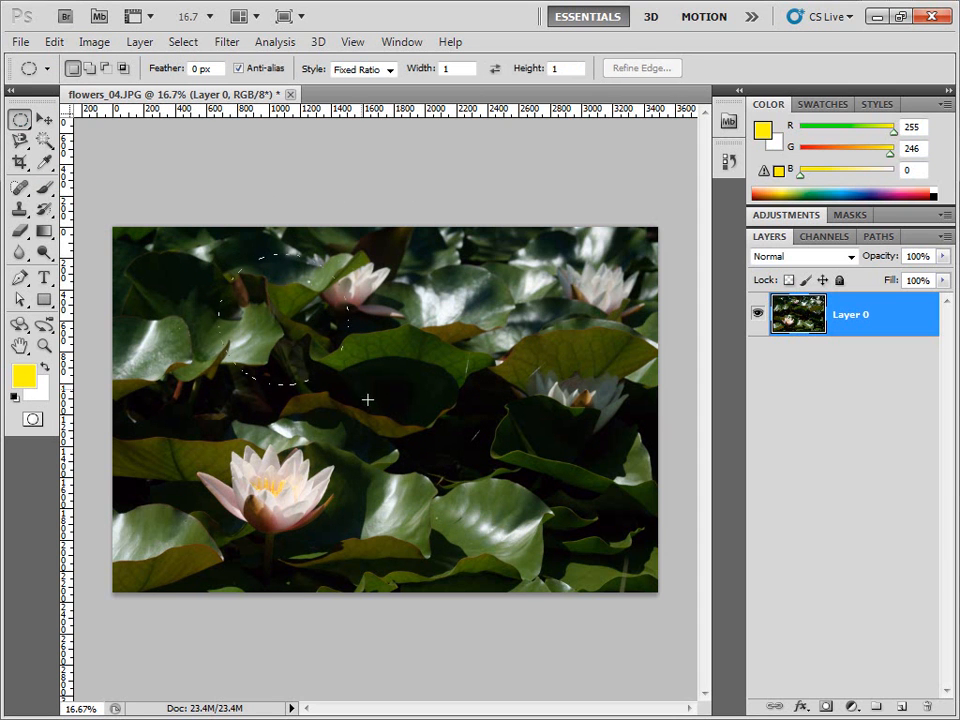
left_click_drag(414, 483, 407, 462)
mouse_move(310, 366)
left_mouse_down()
mouse_move(409, 458)
mouse_move(256, 496)
mouse_move(301, 380)
mouse_move(406, 342)
mouse_move(504, 333)
left_mouse_up()
Step: Move the circled water lily's pixels to the upper right of the photo, and undo that move
left_click(45, 119)
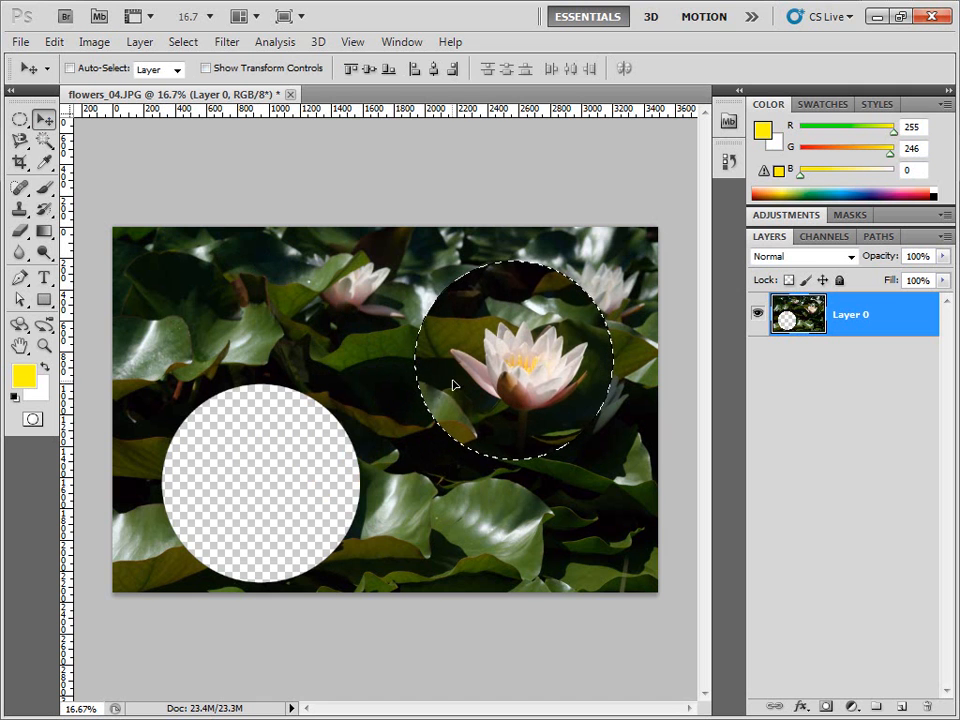
left_click(53, 42)
left_click(272, 64)
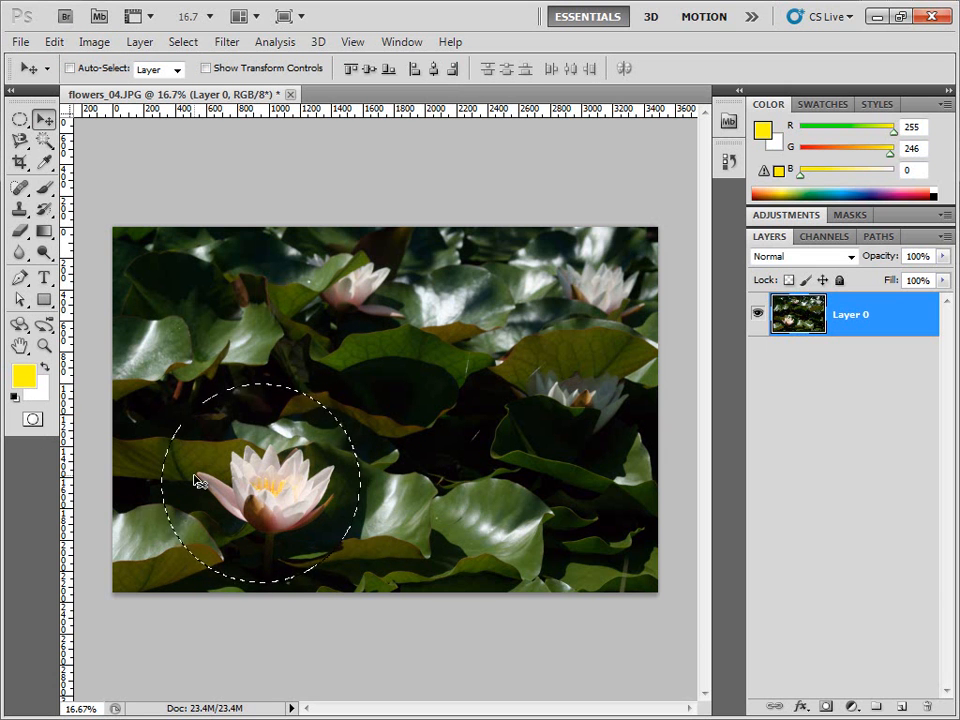
Step: Copy the circled water lily and paste it as a new layer
left_click(54, 42)
left_click(103, 170)
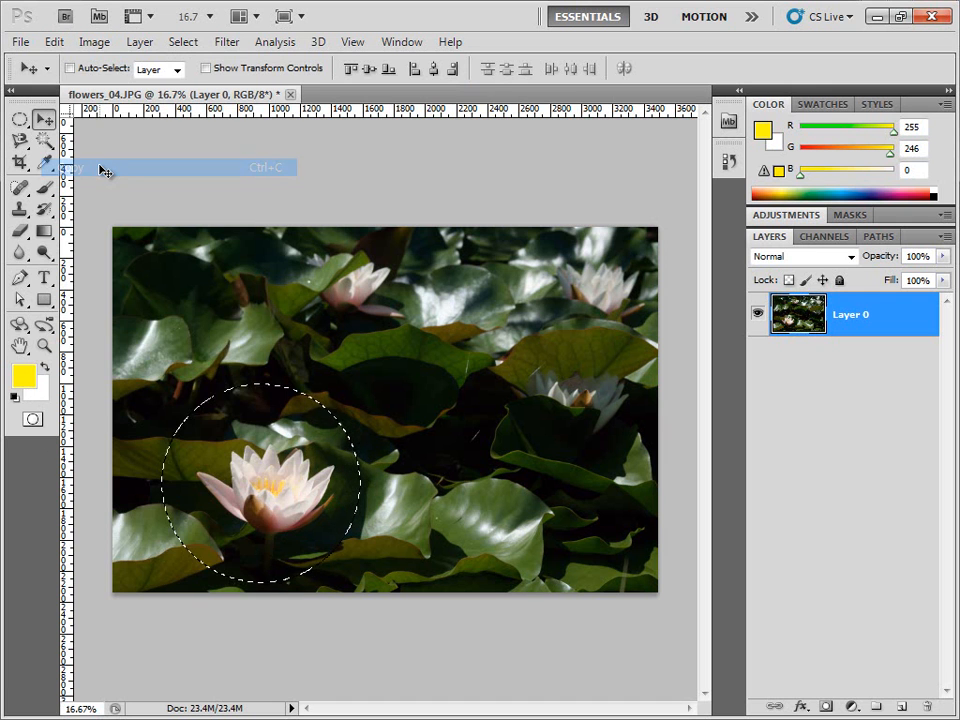
left_click(54, 42)
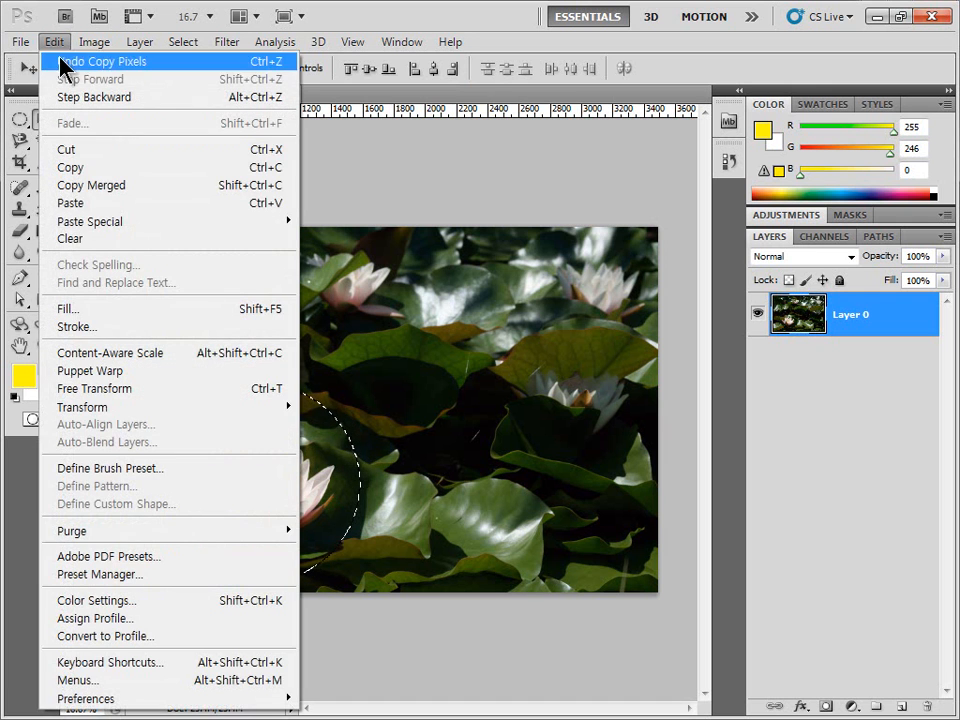
left_click(100, 202)
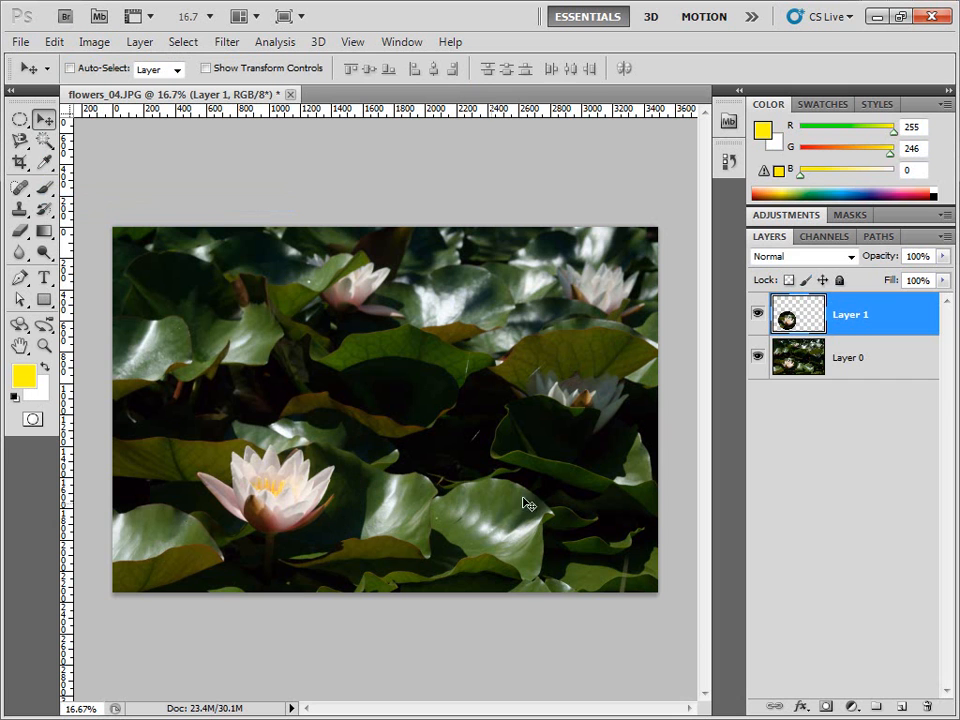
Step: Move the pasted water lily to the right of the original, and delete its layer
left_click_drag(276, 472, 492, 458)
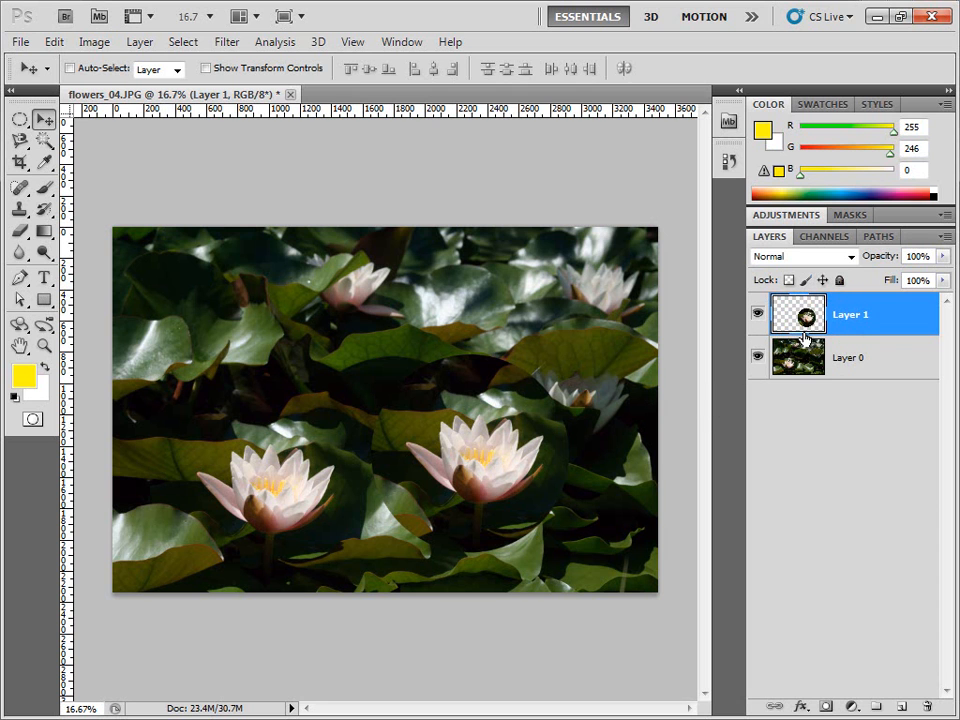
left_click_drag(424, 478, 490, 410)
left_click_drag(912, 326, 927, 705)
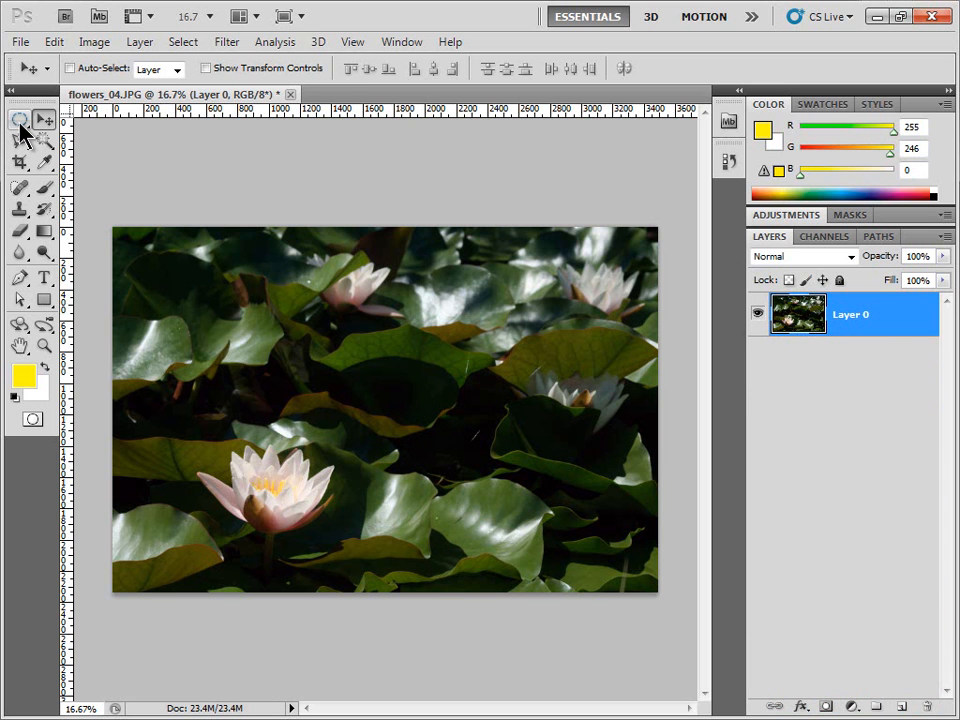
Step: Select a one-pixel row across the upper part of the photo with the Single Row Marquee tool
left_click(20, 120)
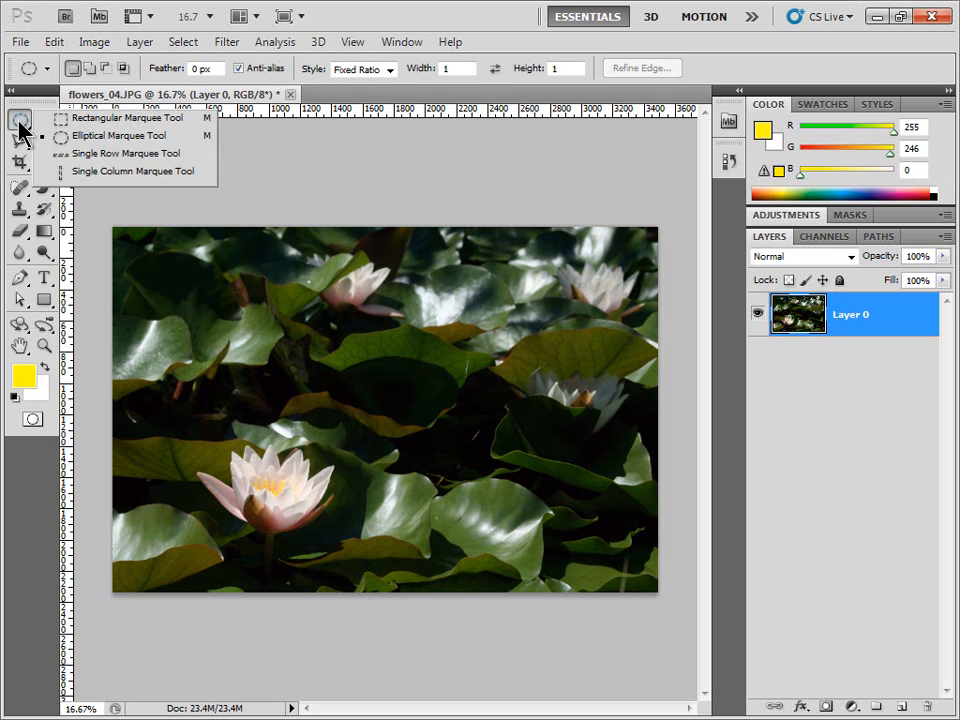
left_click(75, 154)
left_click(204, 280)
left_click_drag(205, 302, 226, 302)
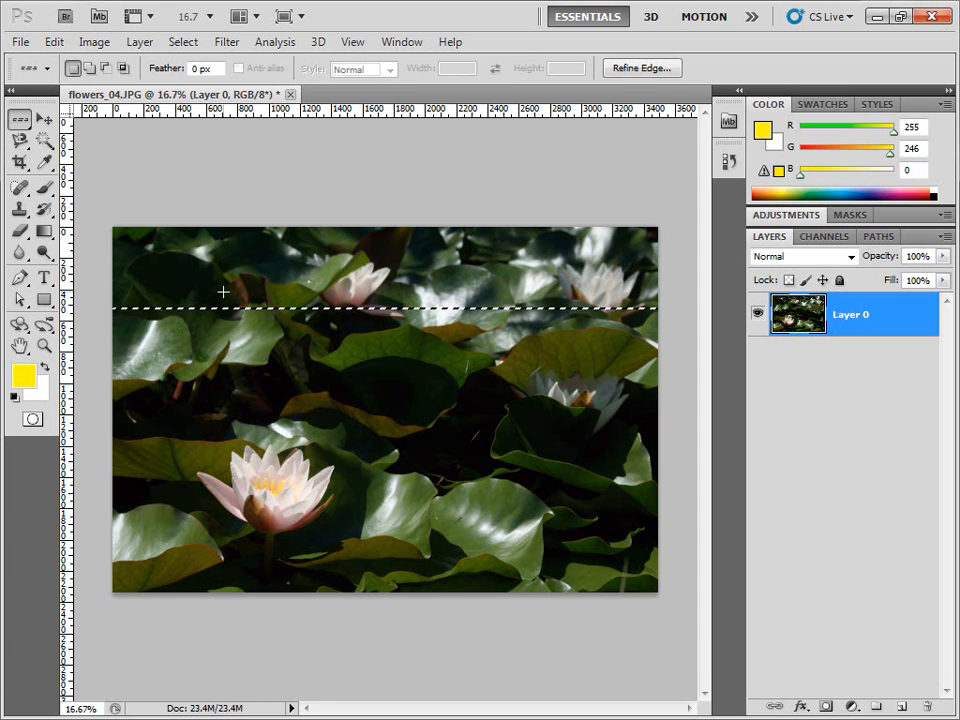
left_click(190, 280)
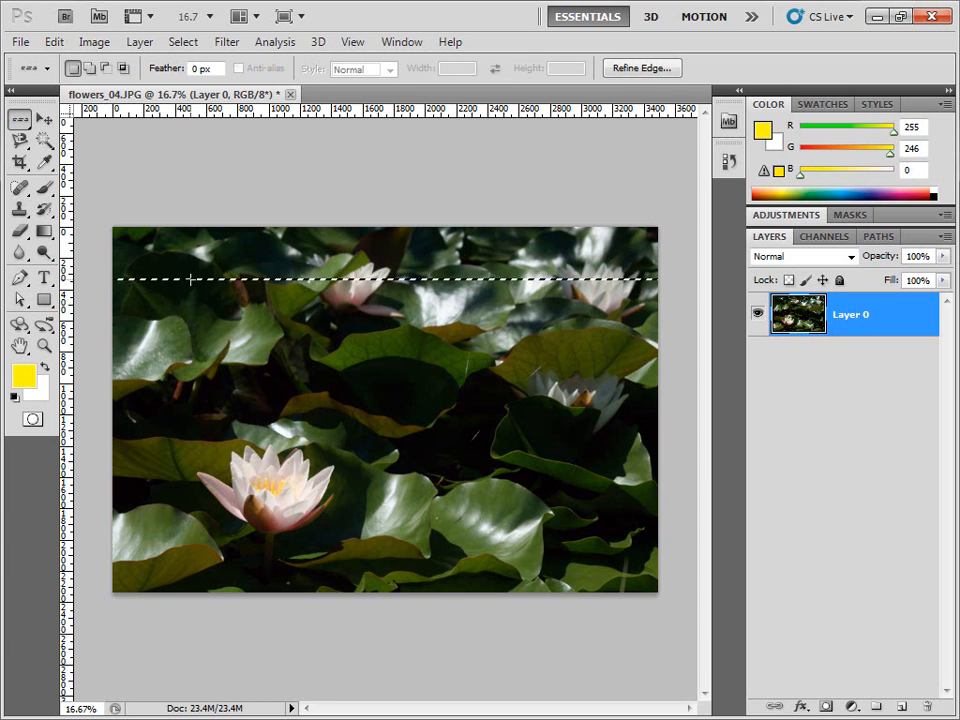
Step: Try several column positions with the Single Column Marquee tool, ending with a one-pixel column just right of the photo's center
right_click(21, 122)
left_click(62, 171)
left_click(249, 378)
left_click_drag(357, 381, 479, 400)
left_click_drag(317, 393, 169, 383)
key("ctrl+d")
left_click_drag(350, 395, 583, 401)
left_click(396, 392)
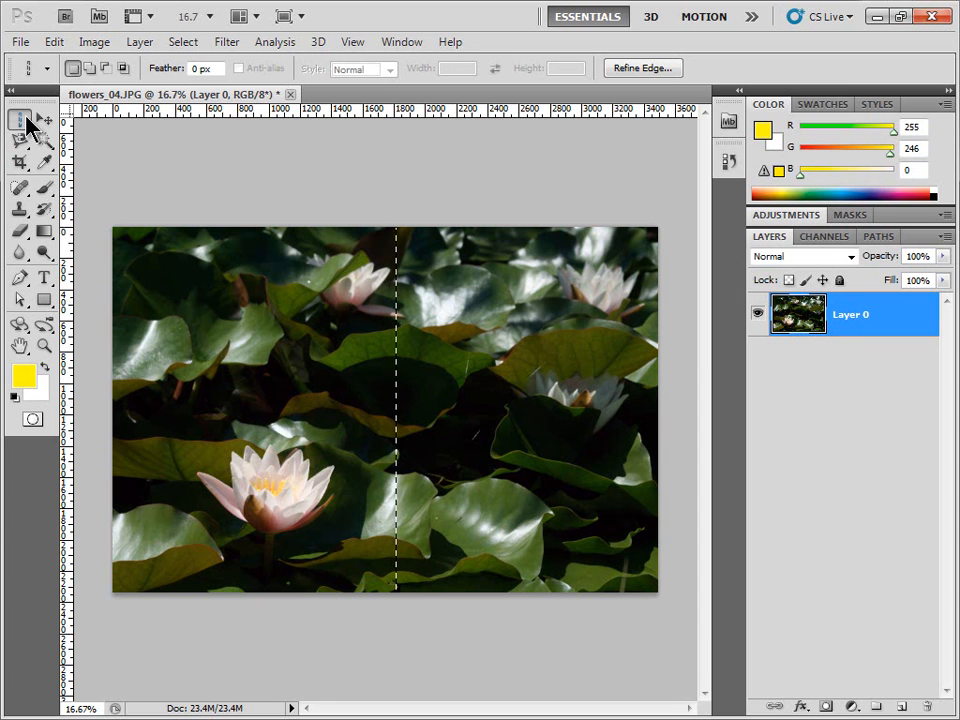
Step: Switch back to the Rectangular Marquee tool and clear the column selection
left_click(20, 118)
left_click(57, 119)
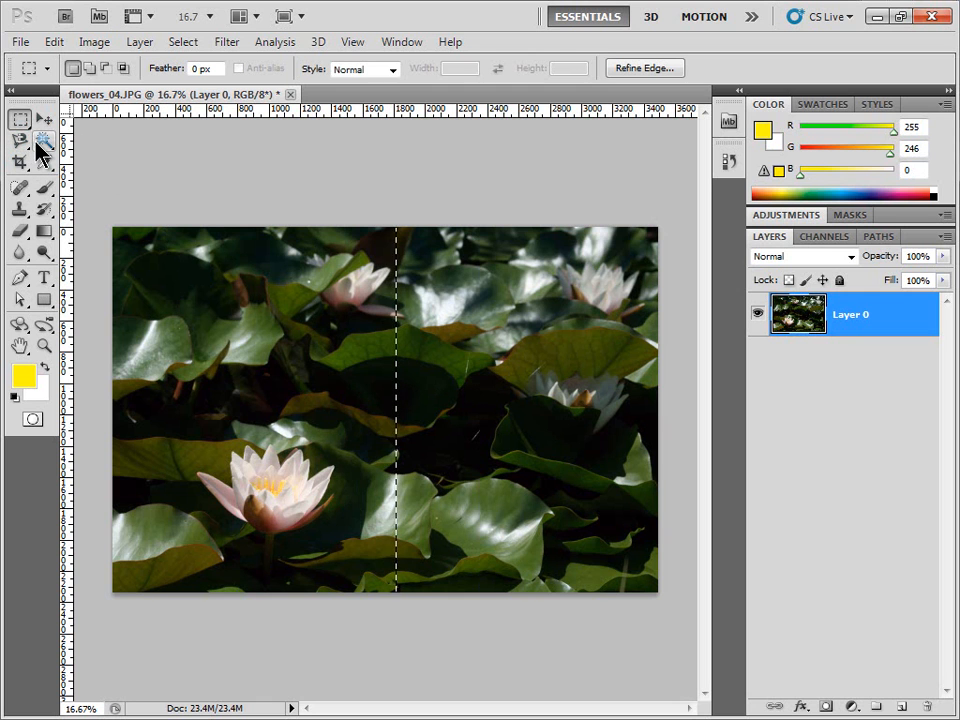
left_click(95, 205)
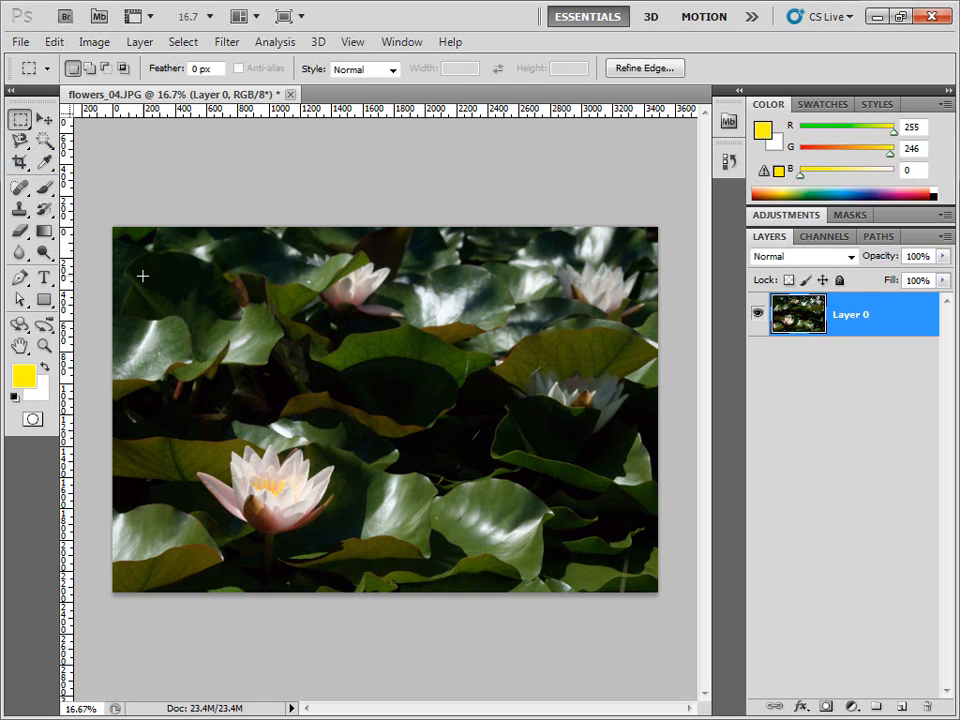
Step: Activate the Magic Wand tool and open flowers_03.jpg from the flower images folder
left_click(44, 145)
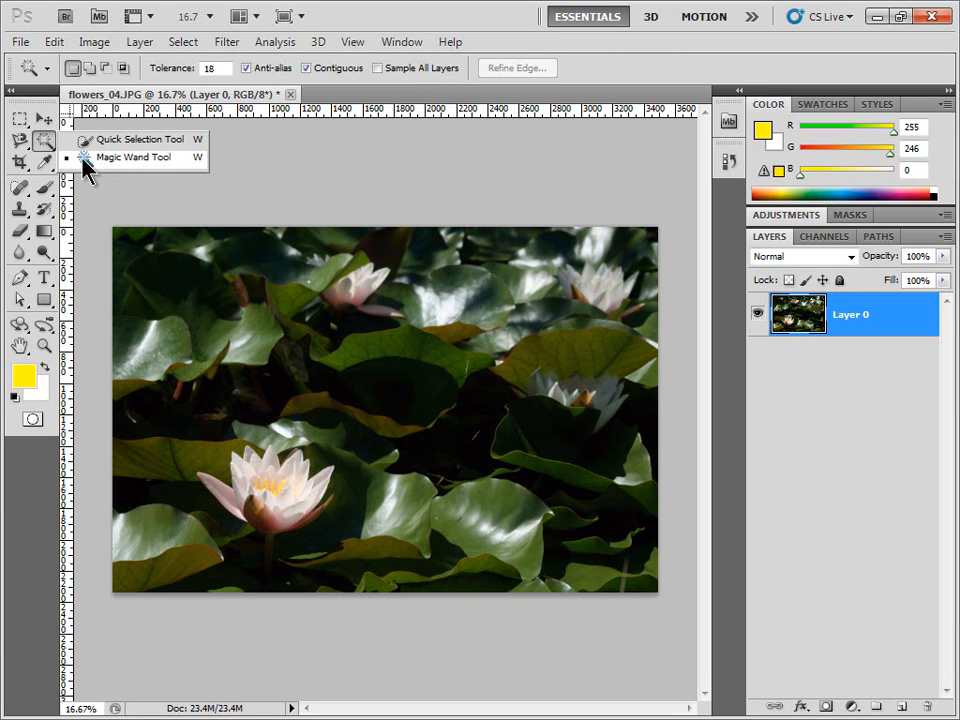
left_click(84, 160)
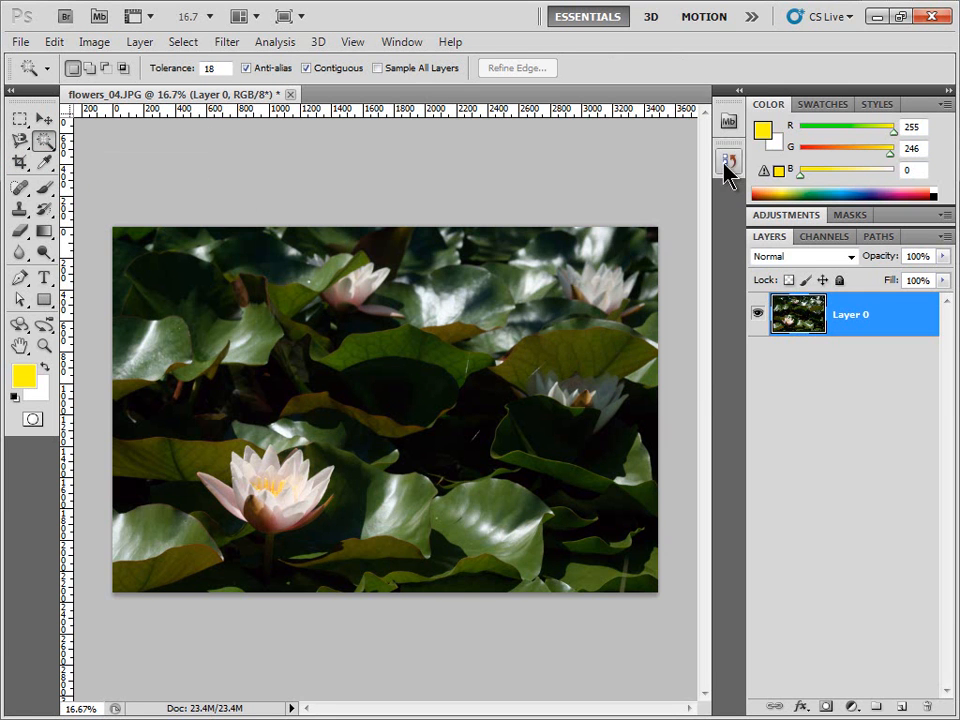
left_click(727, 124)
left_click(639, 407)
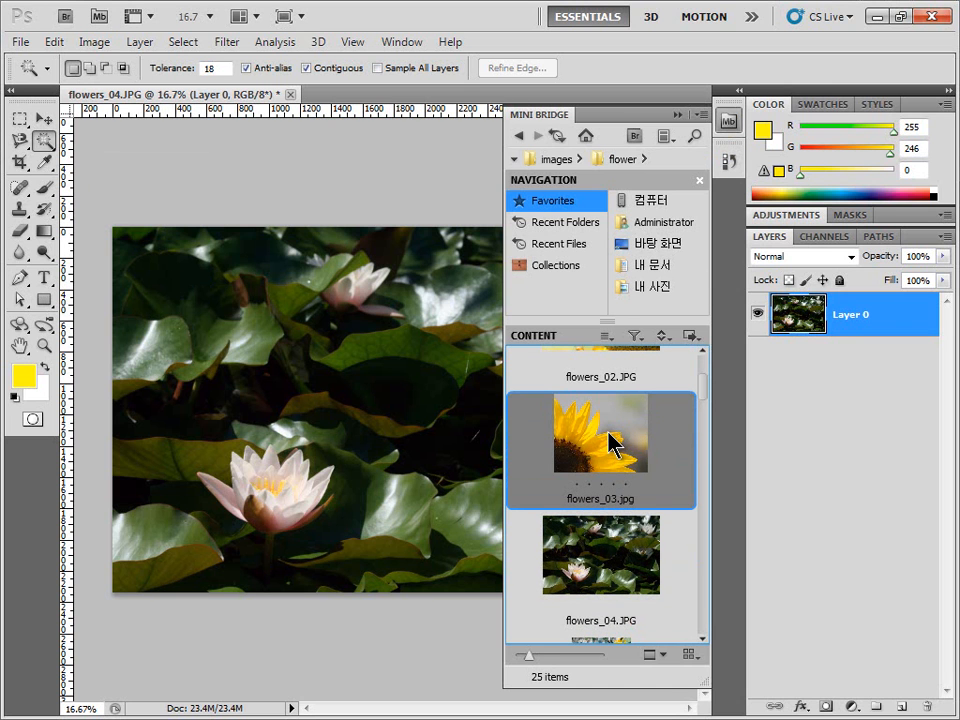
double_click(595, 428)
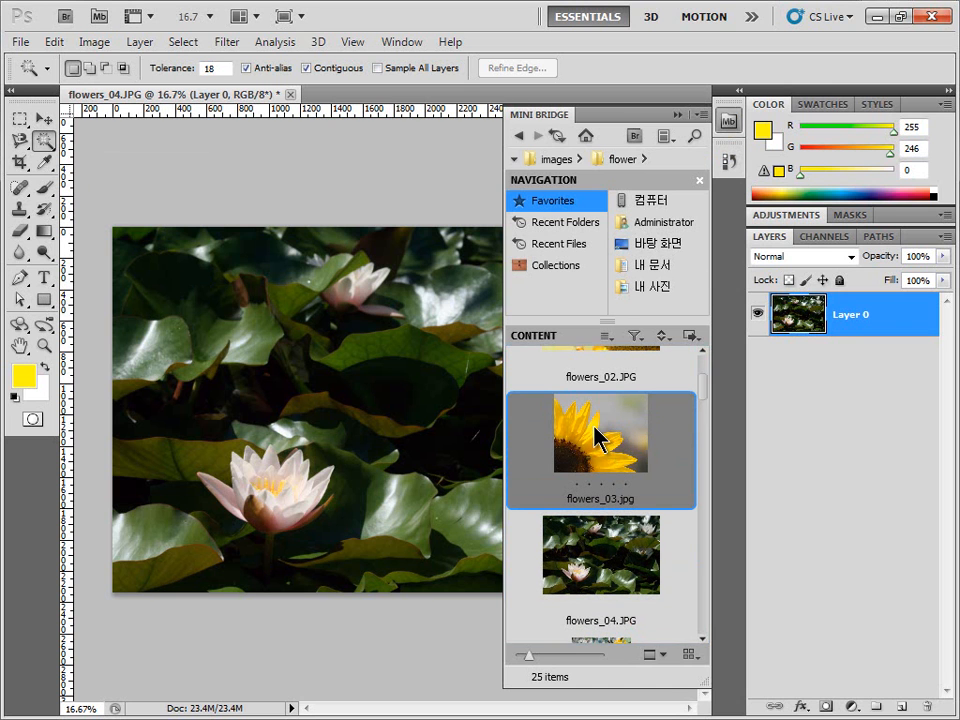
Step: Try a Magic Wand selection on the sunflower's fourth upright petal, and clear that selection
left_click(362, 414)
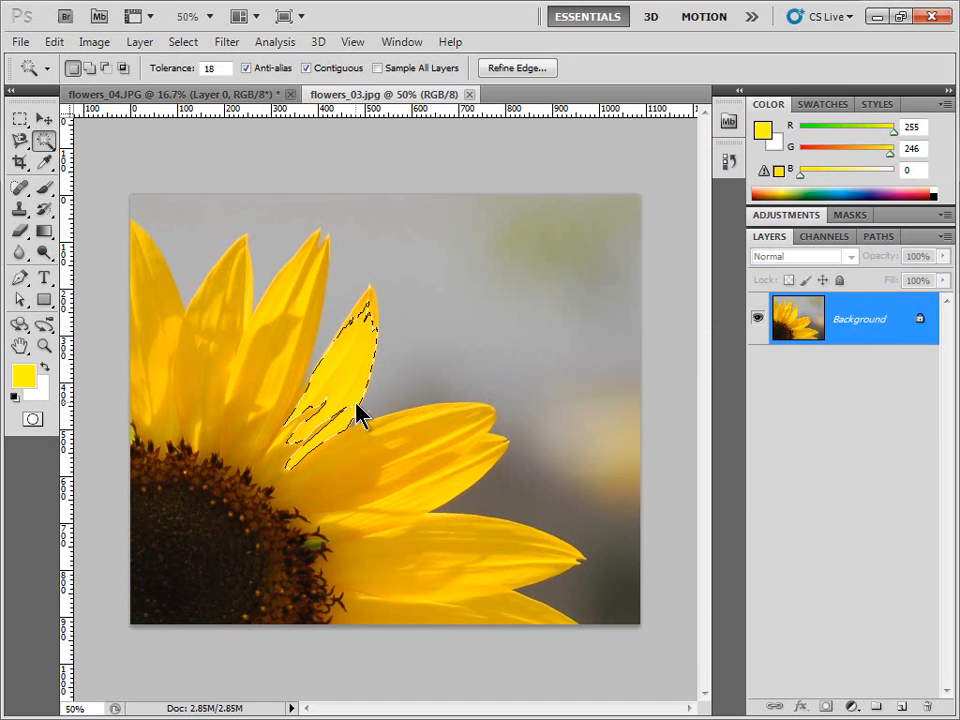
key("ctrl+d")
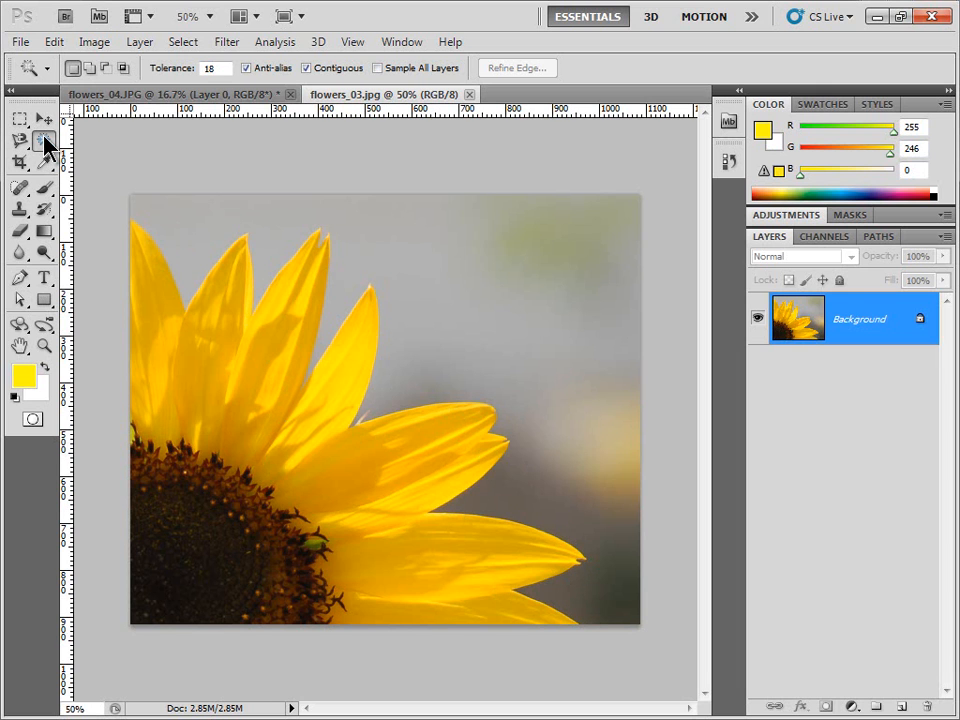
Step: Select the entire blurred background around the sunflower with the Magic Wand tool, adding the remaining areas to the first gray region
left_click_drag(47, 143, 101, 167)
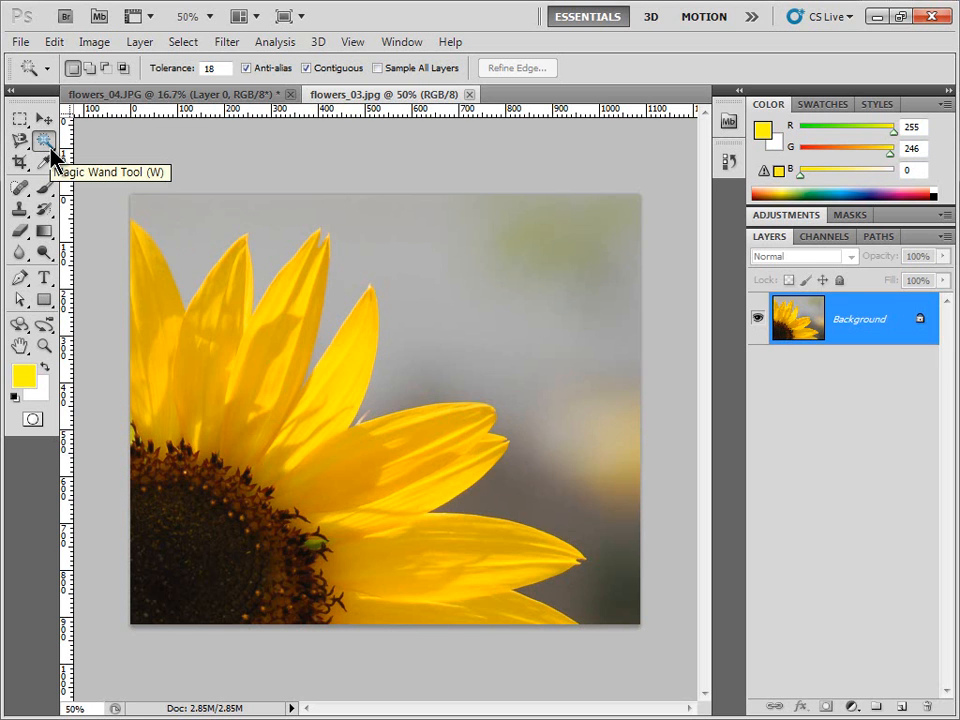
left_click(445, 326)
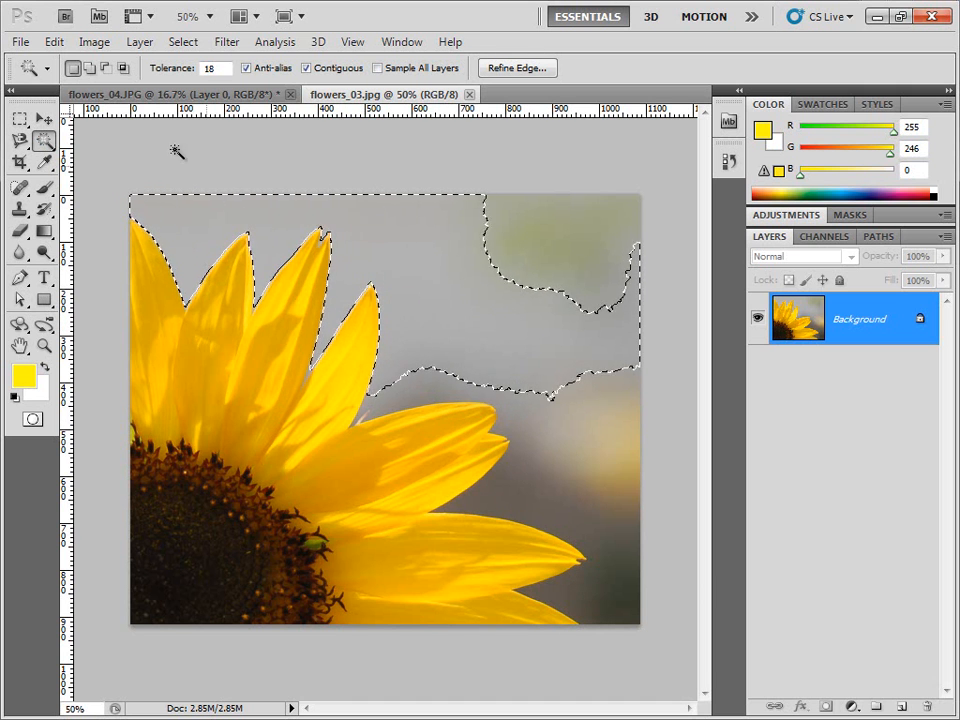
left_click(89, 70)
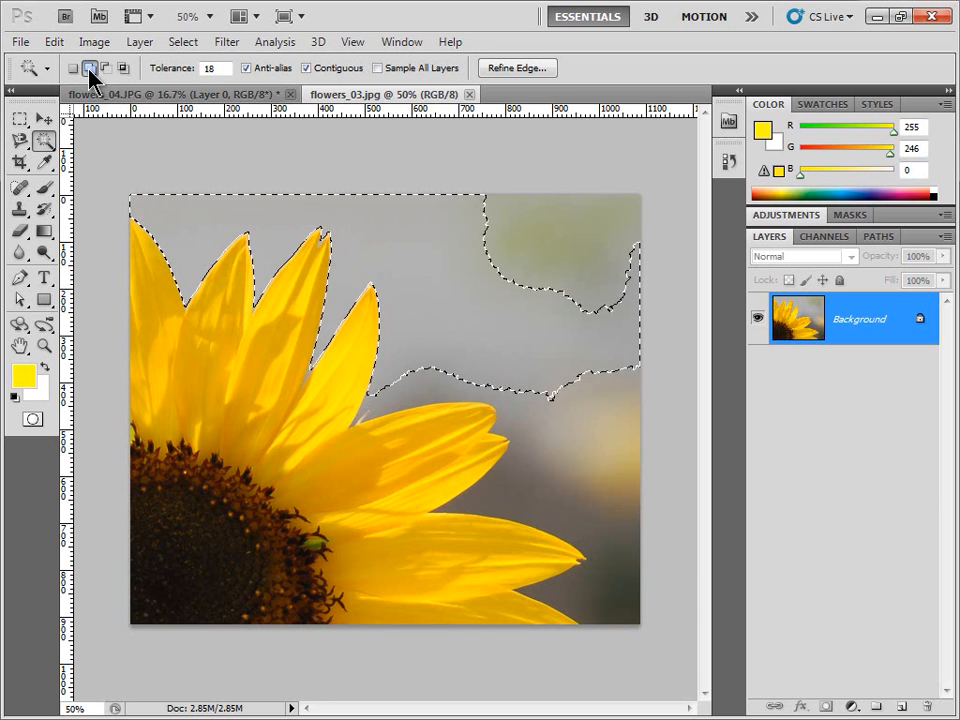
left_click(578, 443)
left_click(538, 487)
left_click(530, 451)
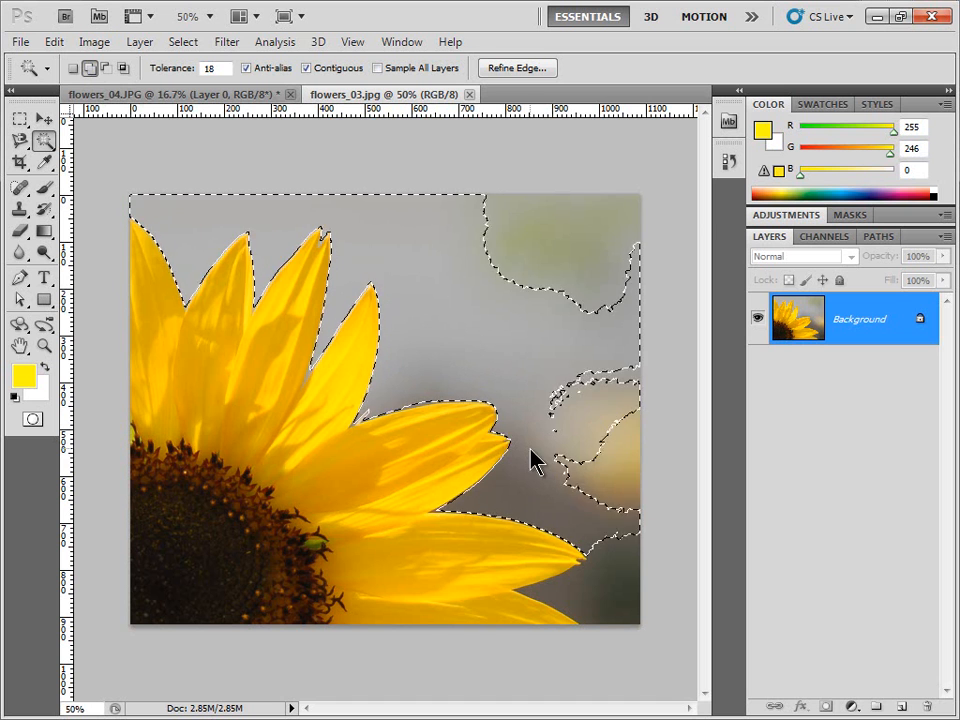
left_click(599, 468)
left_click(589, 384)
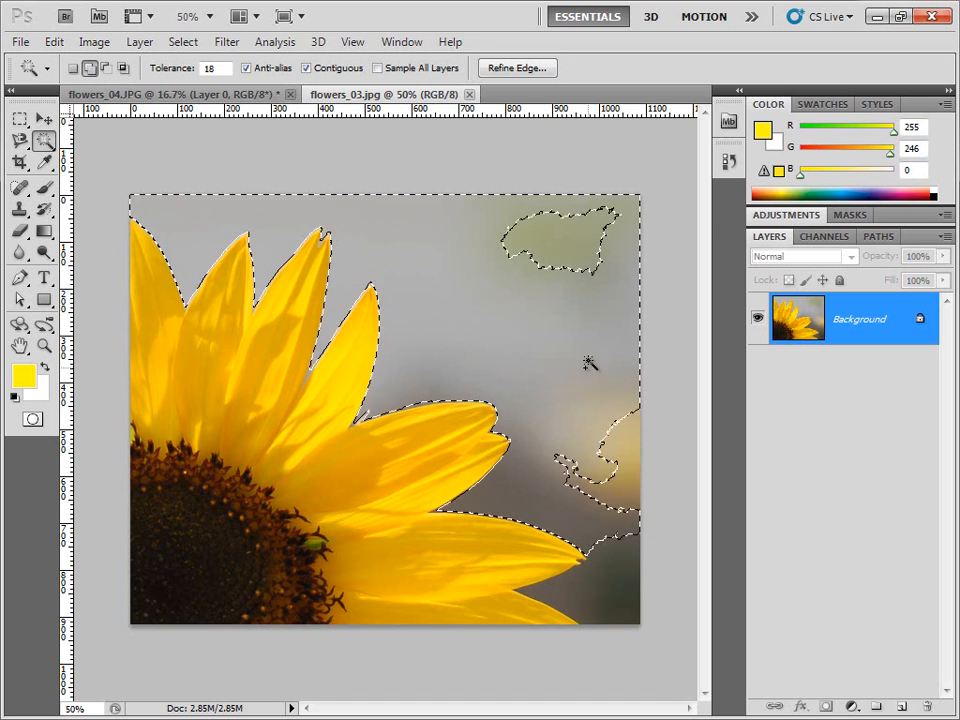
left_click(565, 258)
left_click(615, 460)
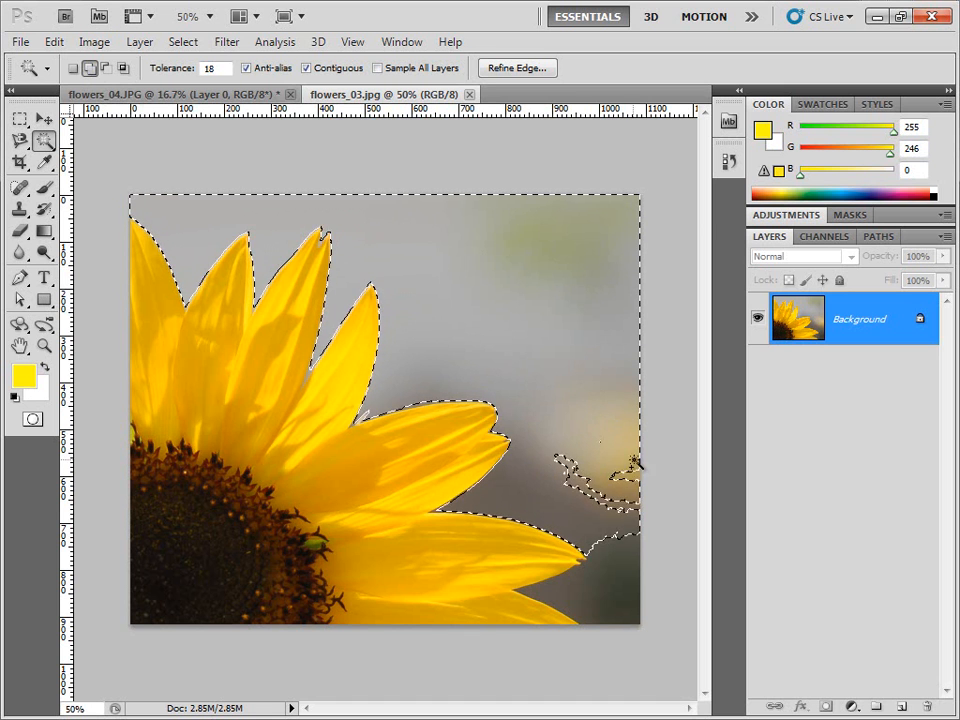
left_click(585, 497)
left_click(566, 462)
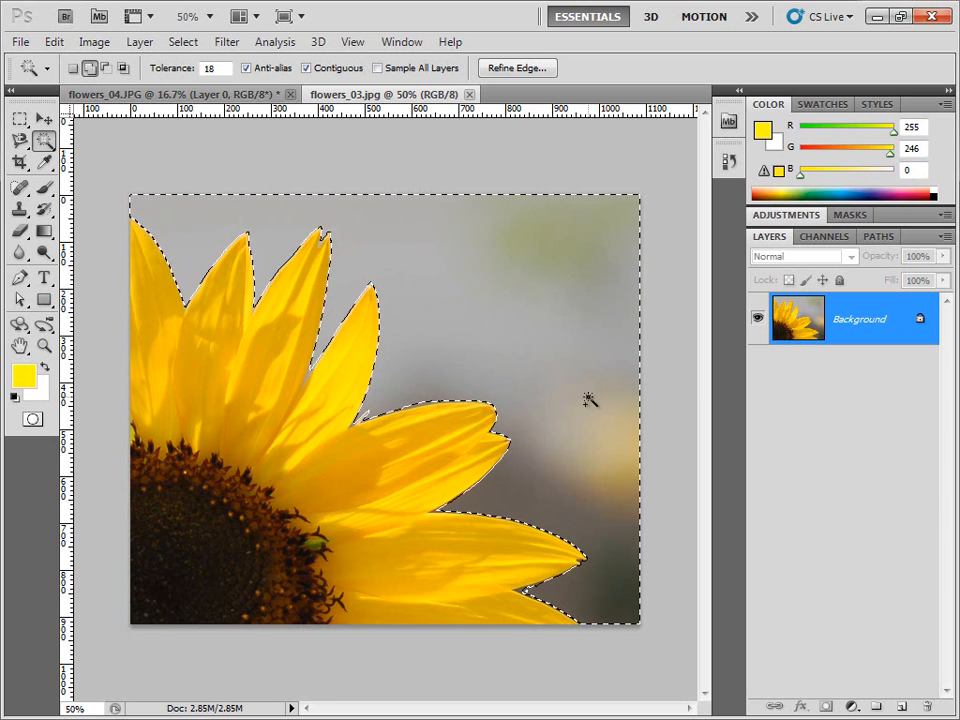
Step: Copy the sunflower to a new layer by inverting the background selection, and hide the Background layer
left_click(178, 45)
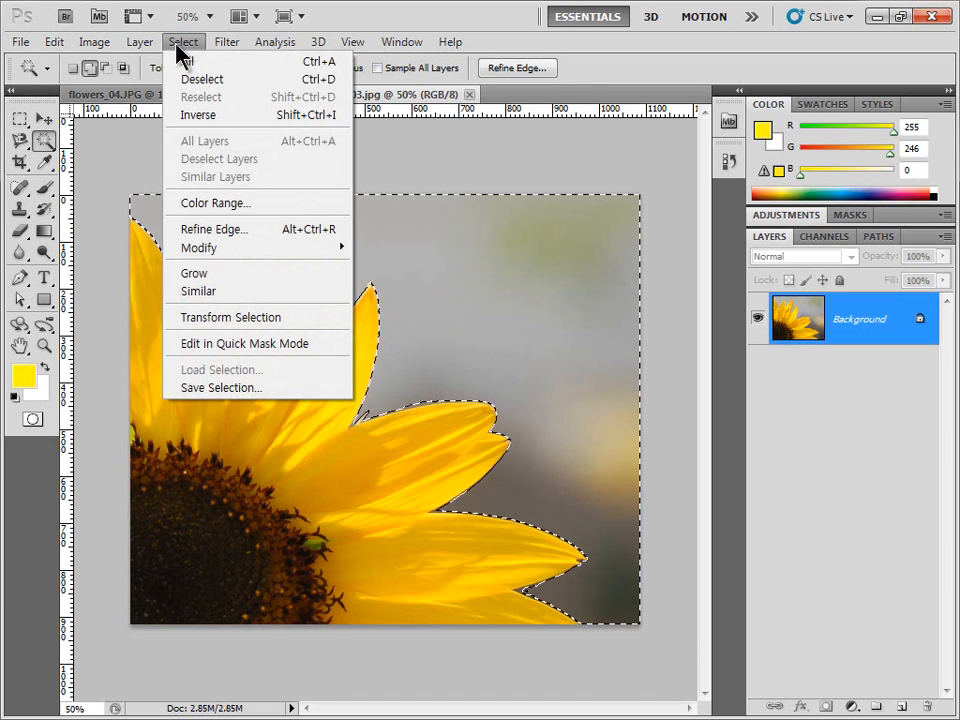
left_click(200, 116)
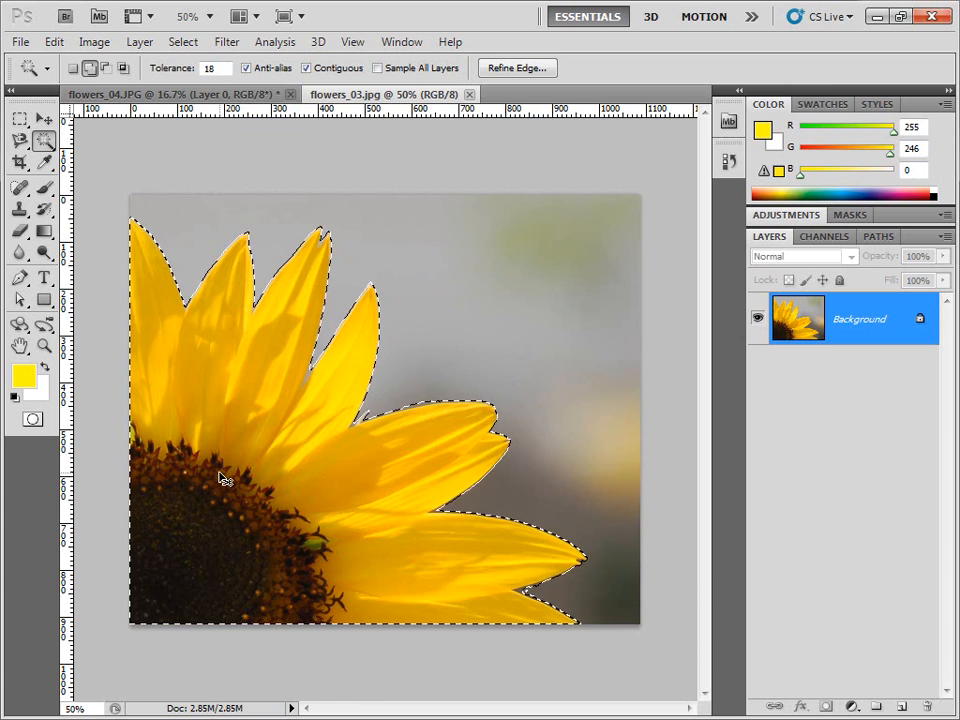
key("ctrl+j")
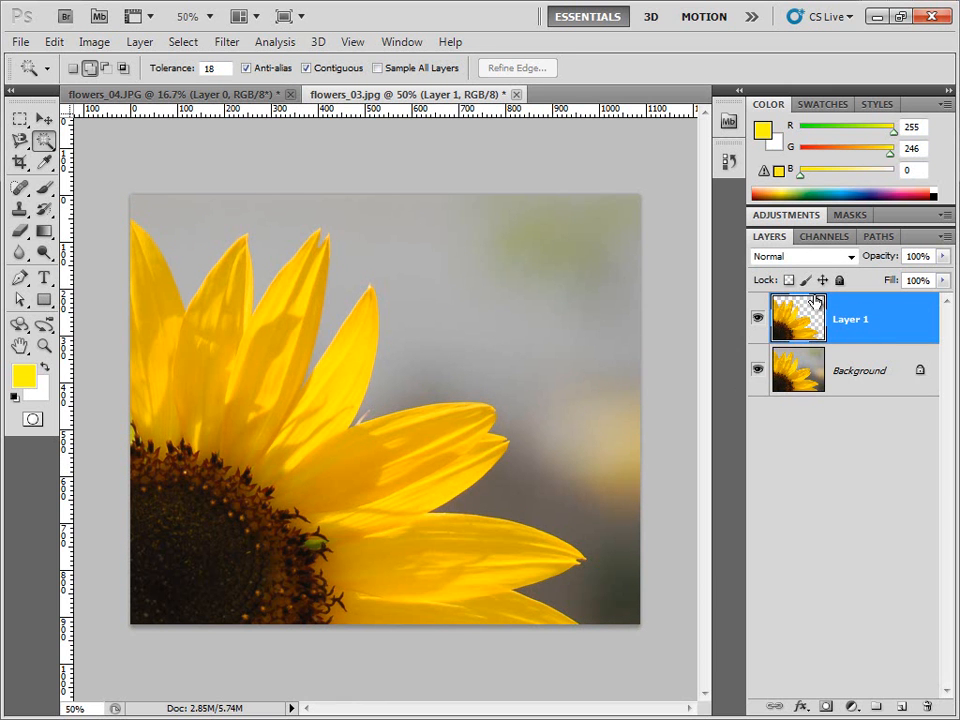
left_click(755, 372)
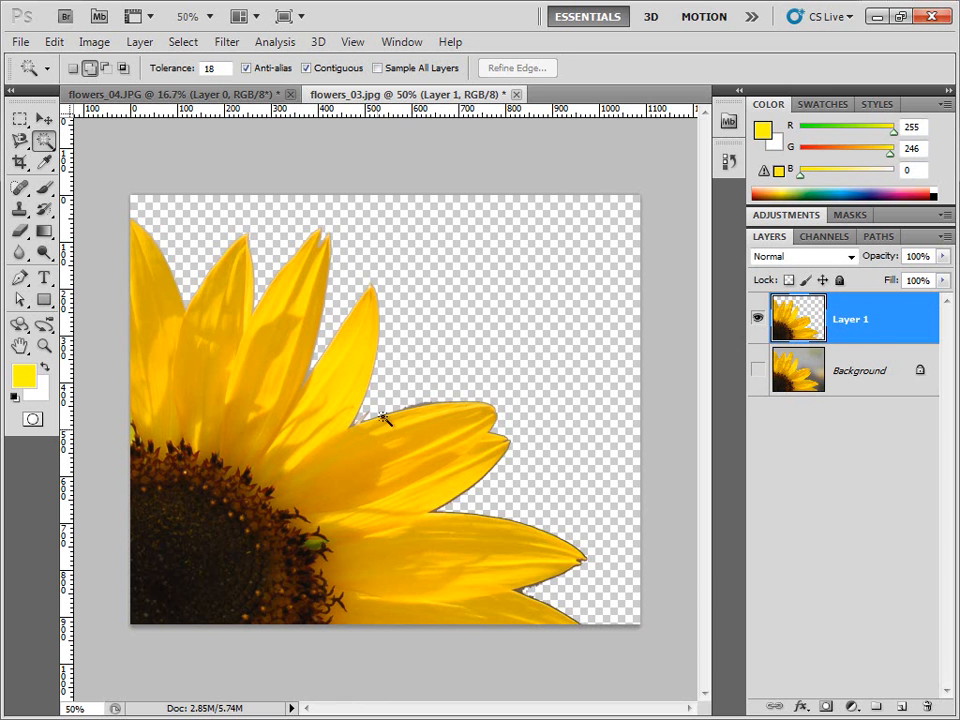
key("v")
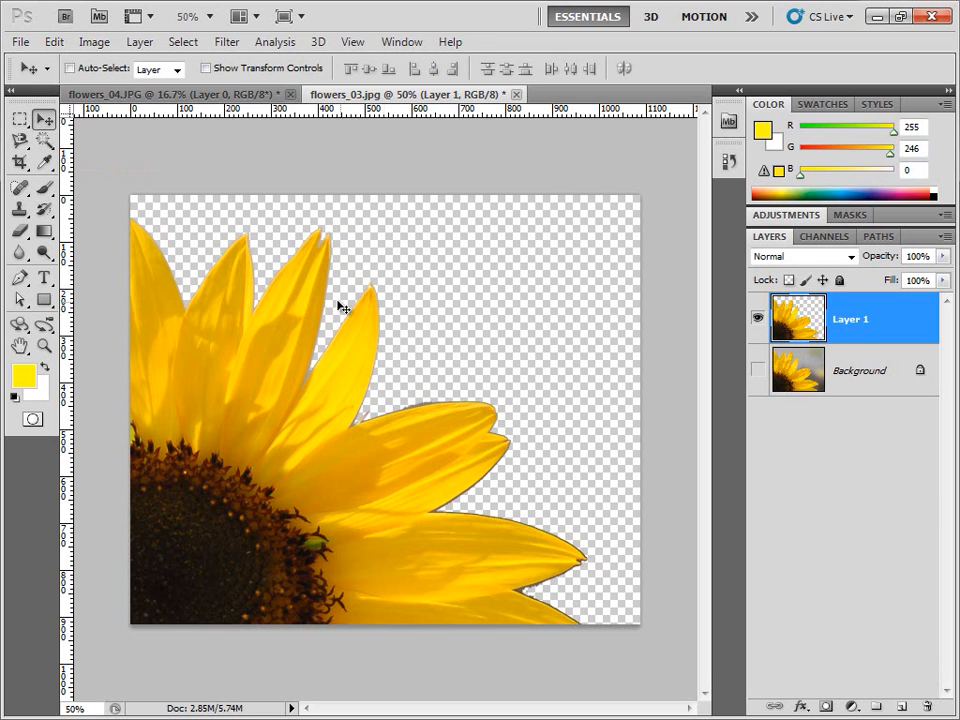
Step: Select the large water lily at the lower left of flowers_04.JPG with the Quick Selection tool
left_click(45, 141)
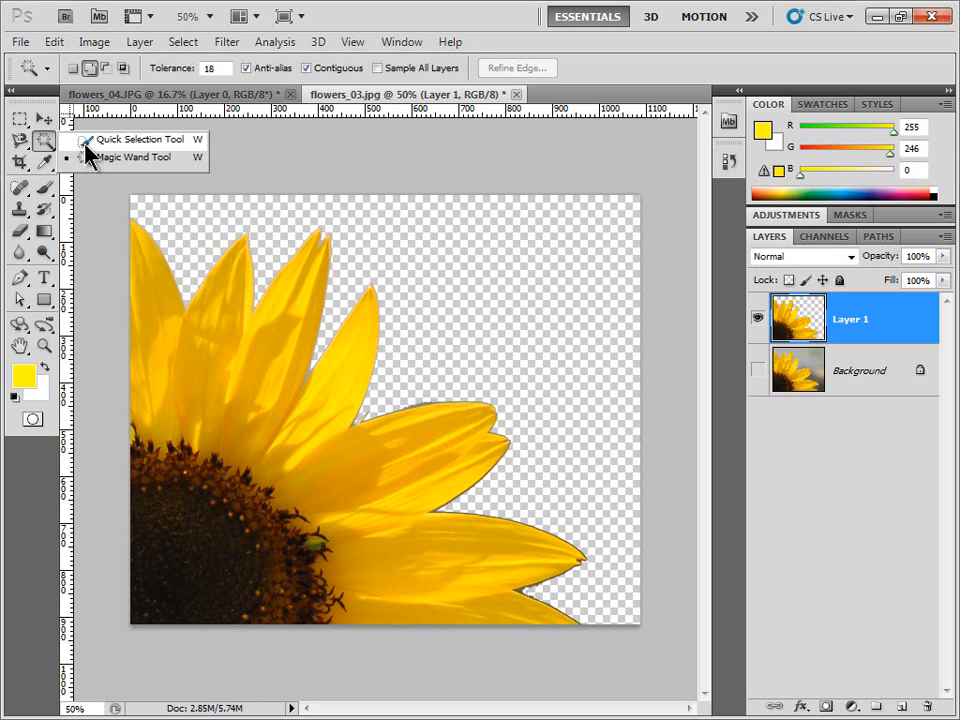
left_click(86, 142)
left_click(212, 97)
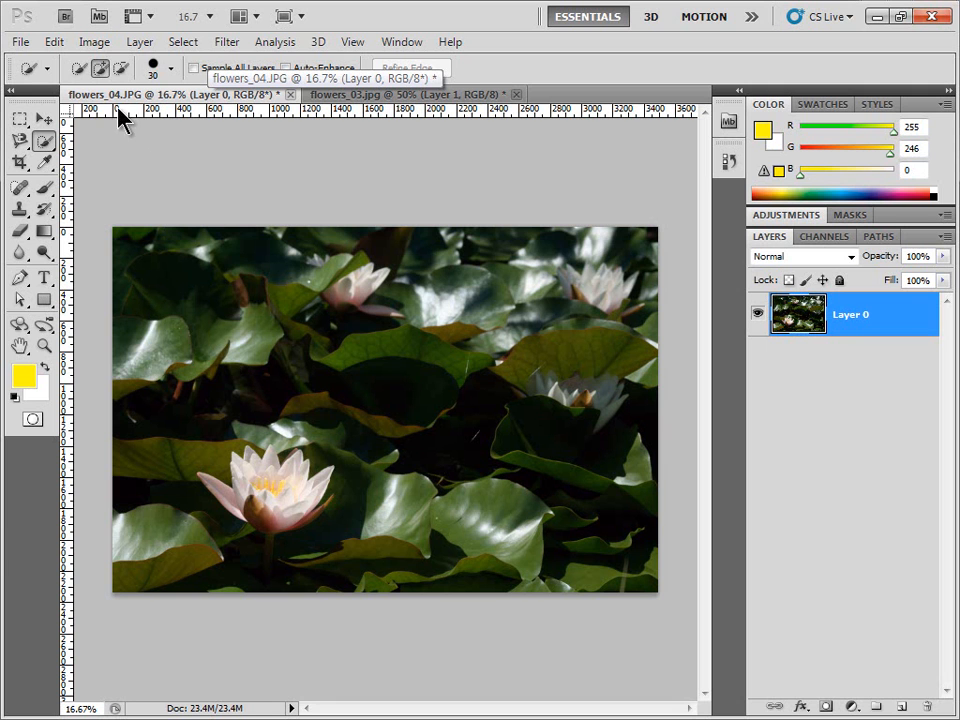
left_click(285, 493)
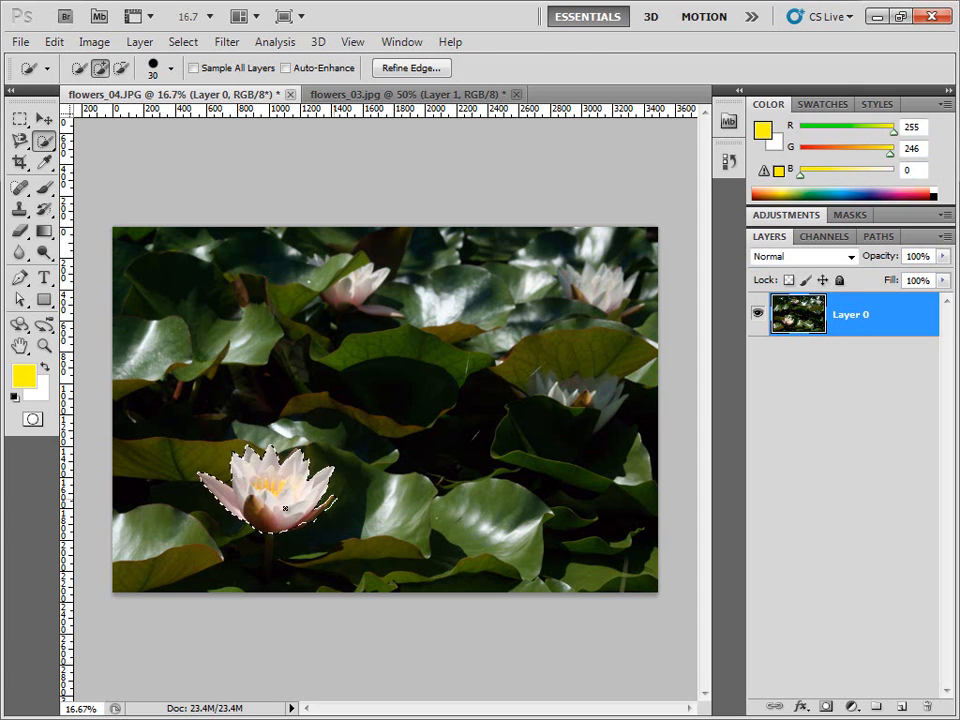
Step: Try moving the selected water lily up toward the photo's center with the Move tool, and undo the move
key("v")
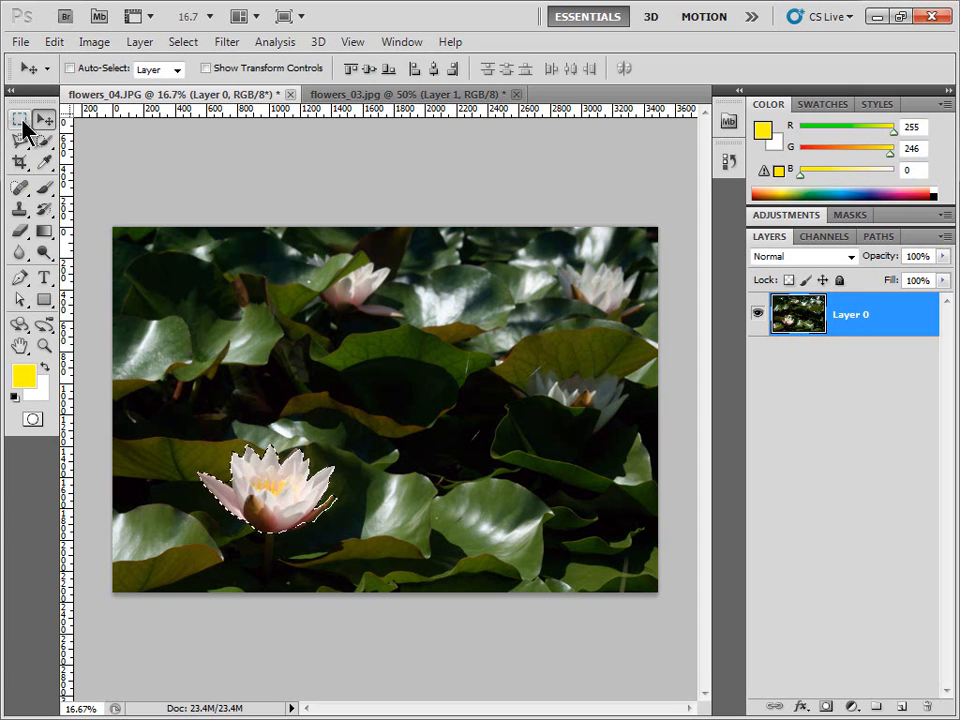
left_click_drag(261, 497, 373, 435)
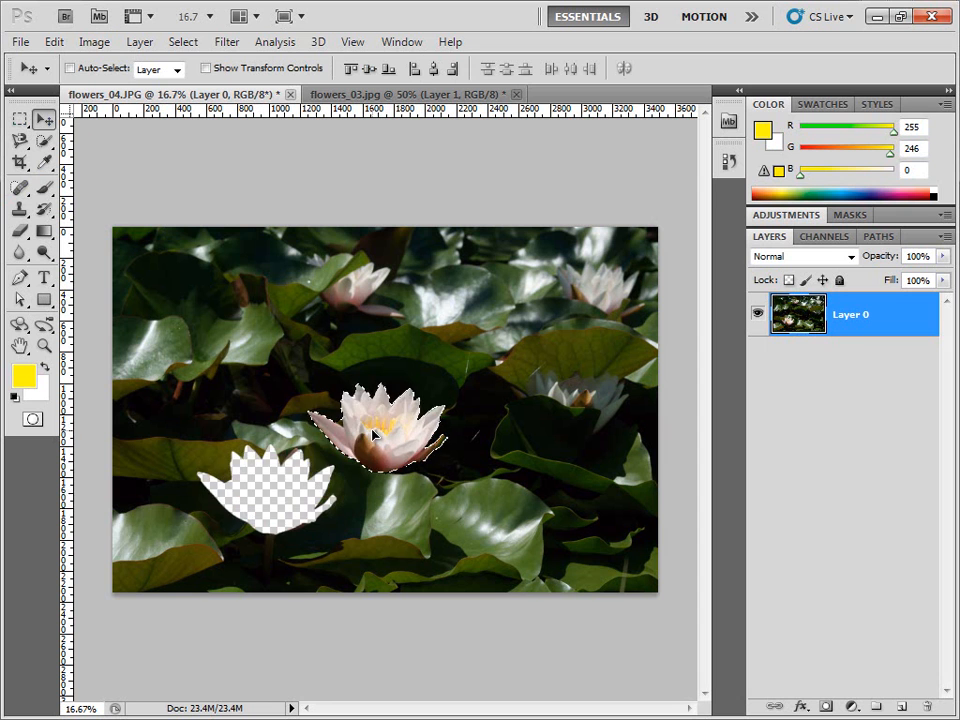
key("ctrl+z")
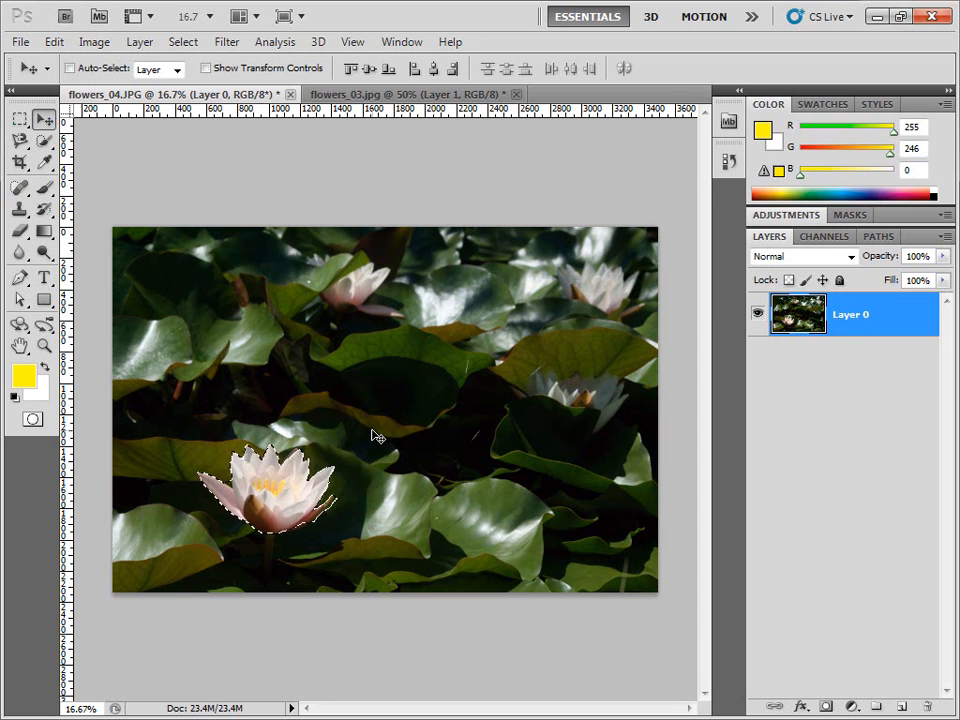
Step: Copy the selected lily to a new layer placed right of the photo's center, and place a duplicate of it near the lower right edge
key("ctrl+j")
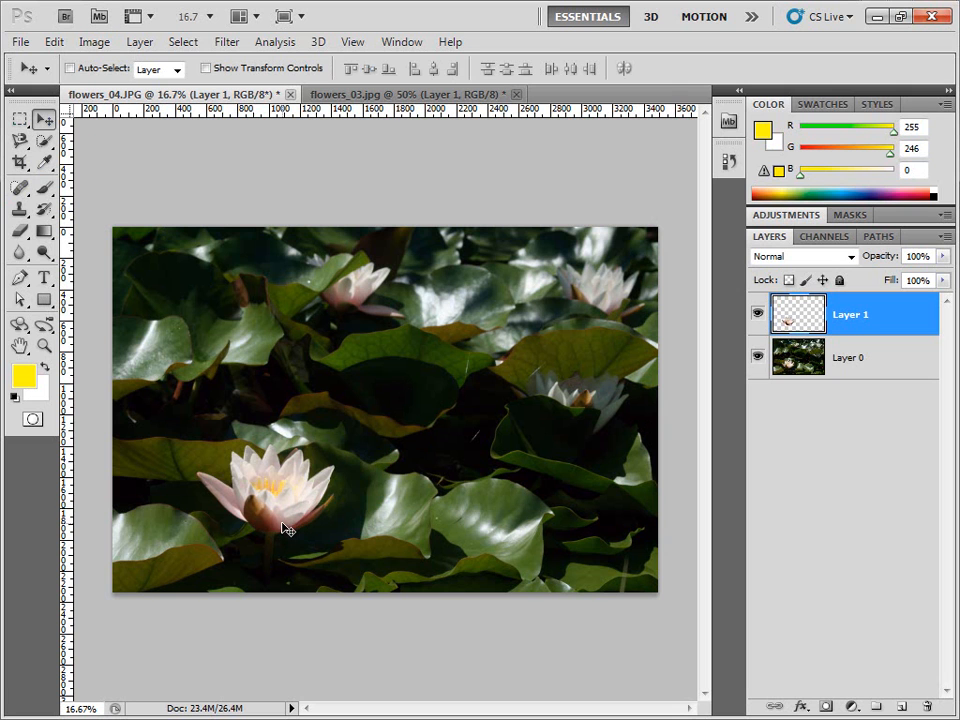
left_click_drag(278, 502, 448, 448)
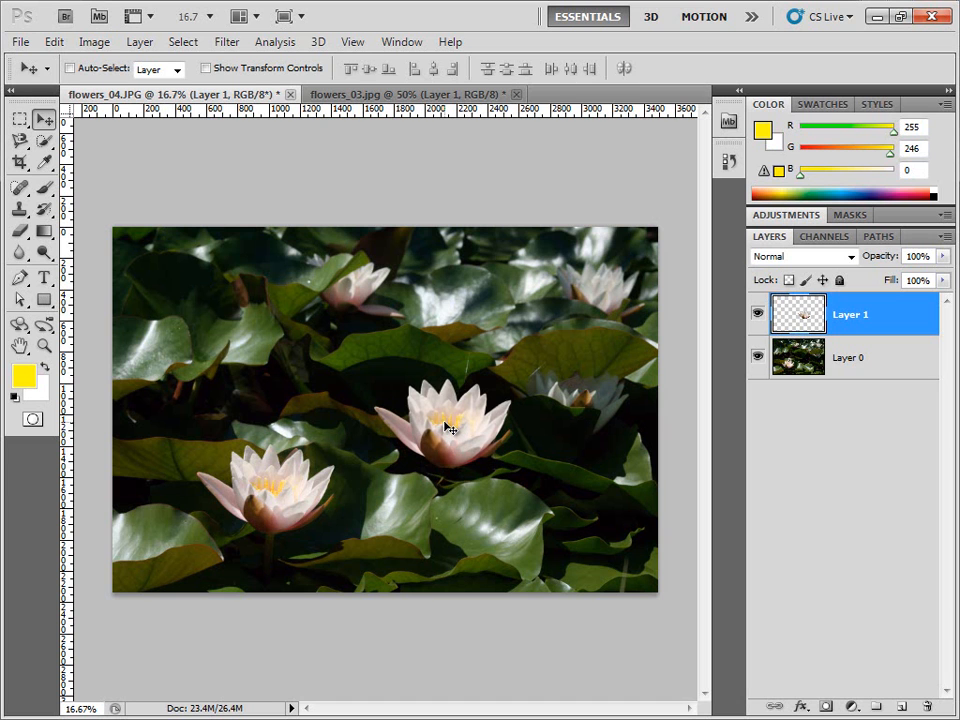
left_click_drag(915, 320, 876, 706)
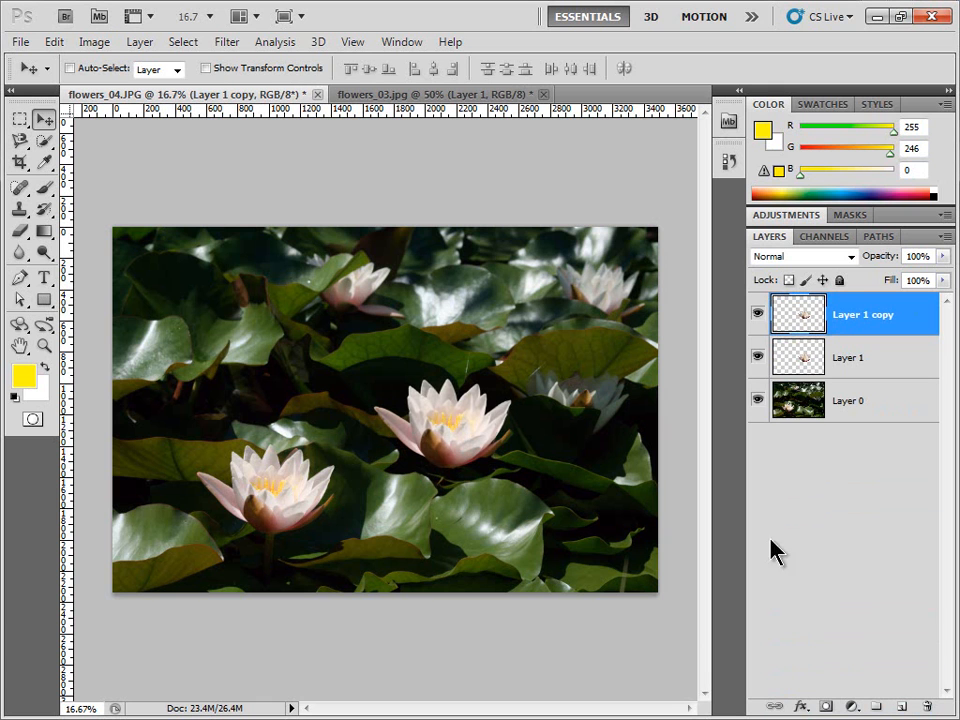
left_click_drag(458, 430, 600, 475)
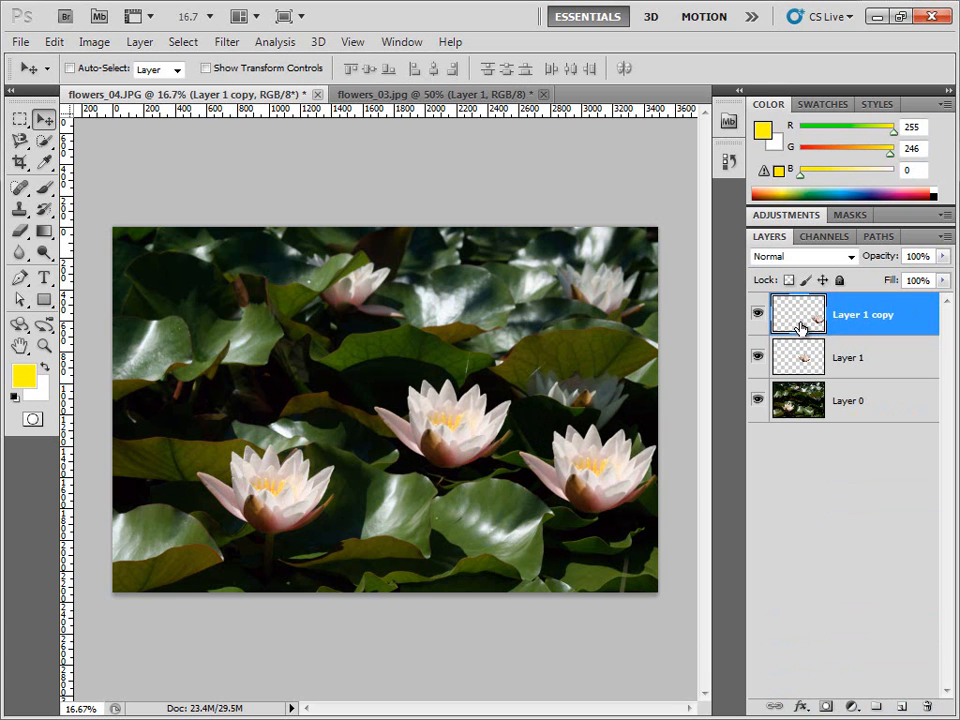
Step: Create another lily copy with Layer via Copy and place it above the original lily on the photo's left side
left_click(139, 42)
mouse_move(148, 66)
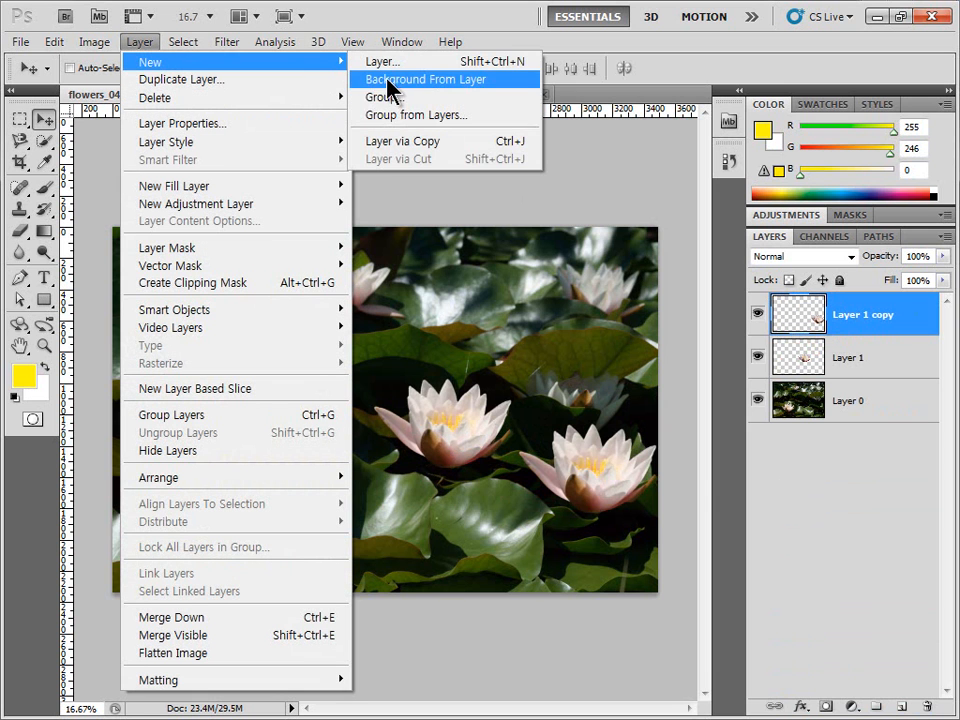
left_click(441, 146)
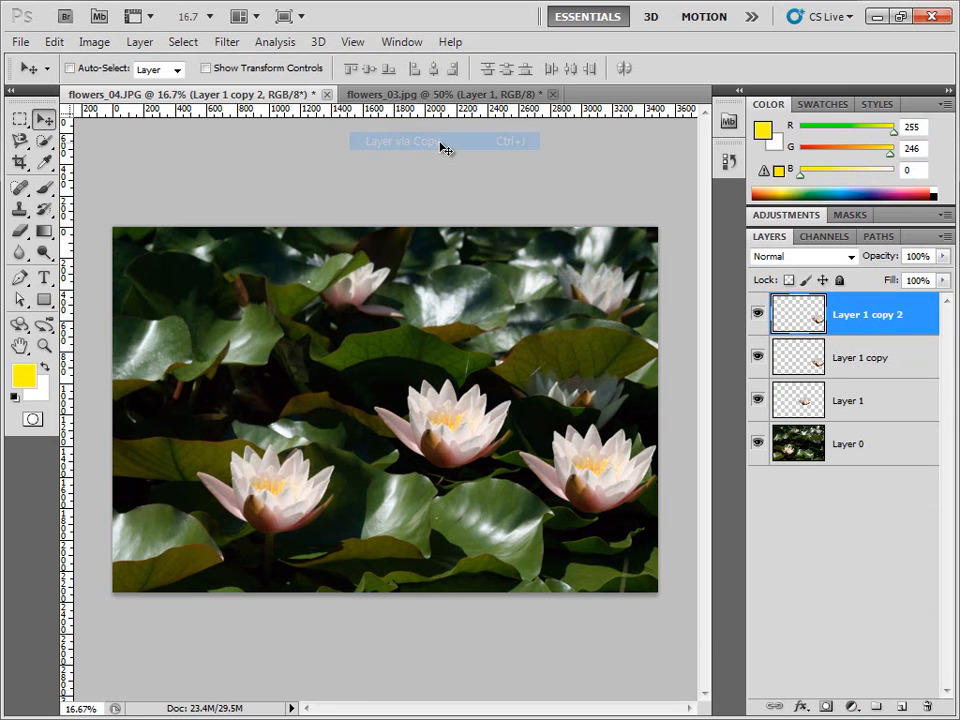
left_click_drag(585, 468, 215, 364)
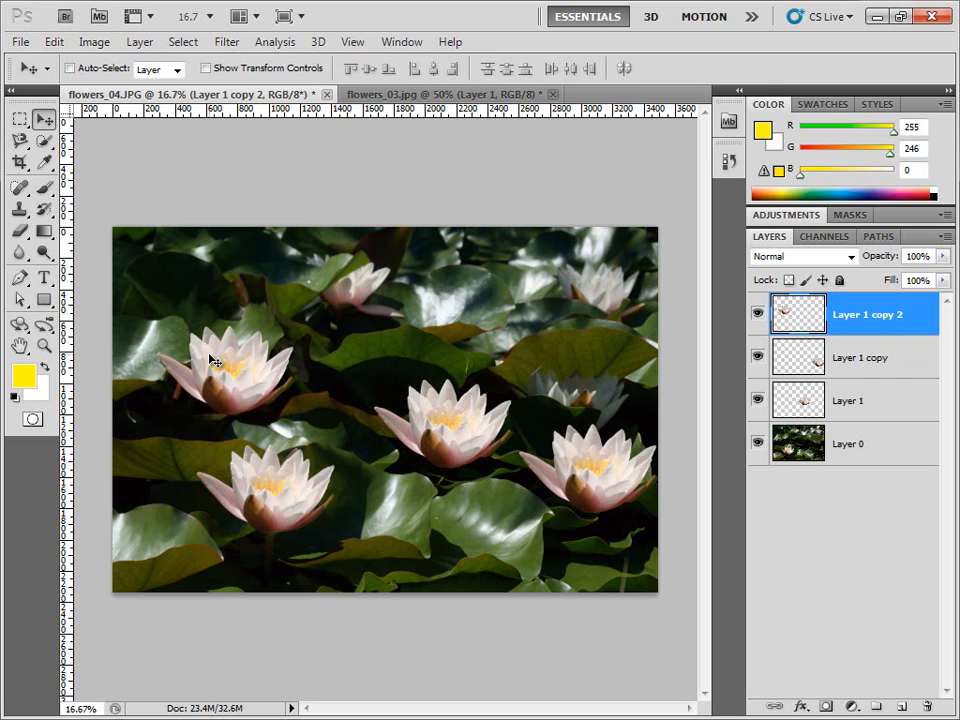
Step: Return to the Quick Selection tool and revert flowers_04.JPG to its last saved version
left_click(43, 142)
left_click(45, 144)
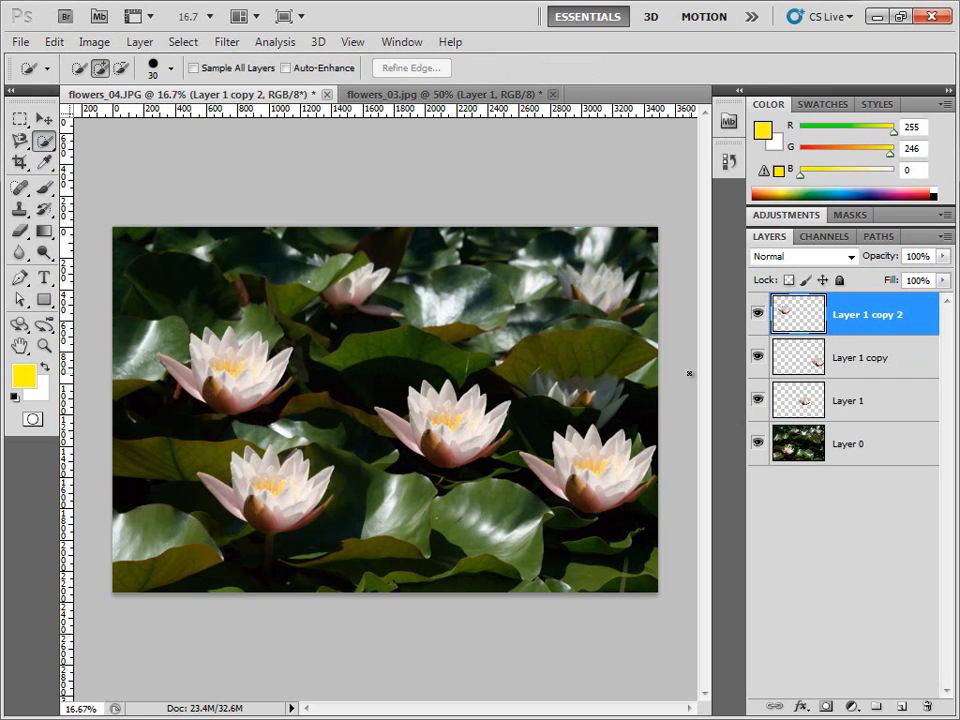
left_click(862, 450)
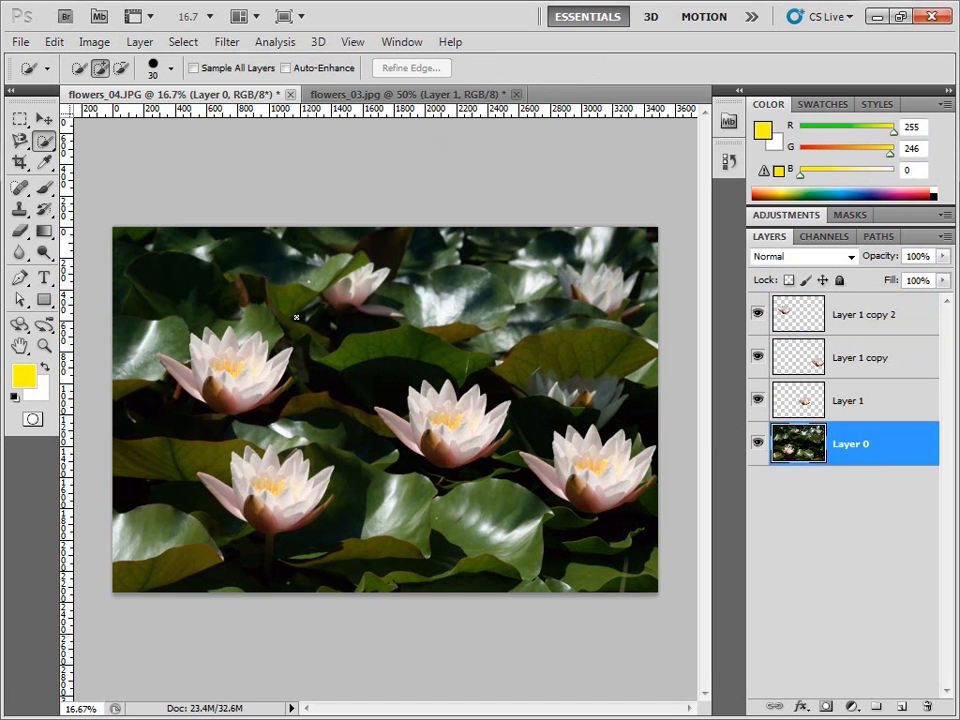
left_click(20, 43)
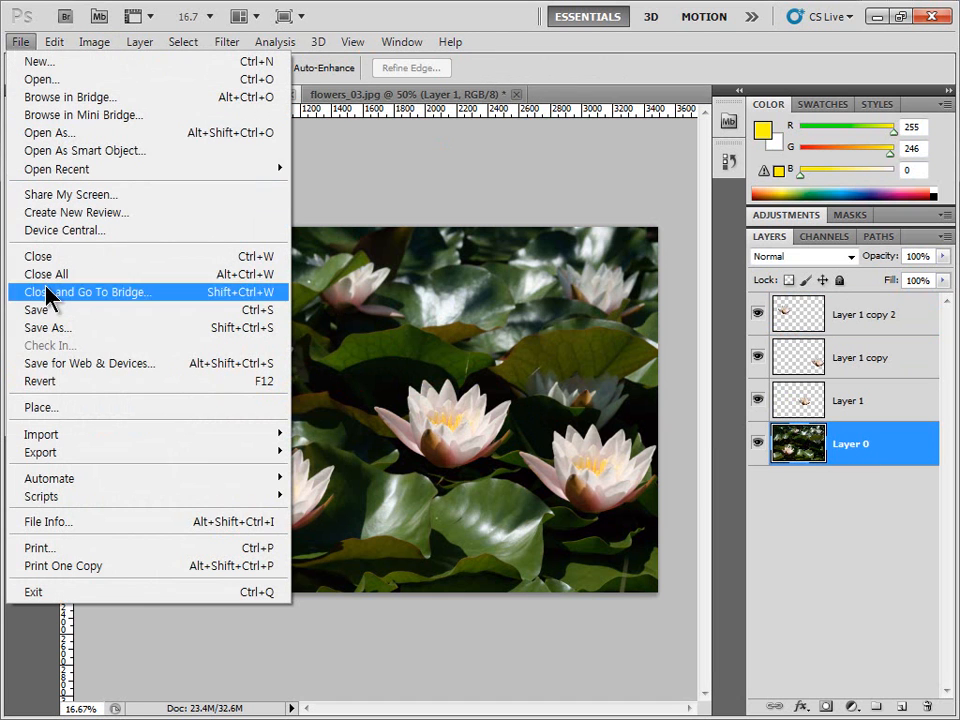
left_click(75, 381)
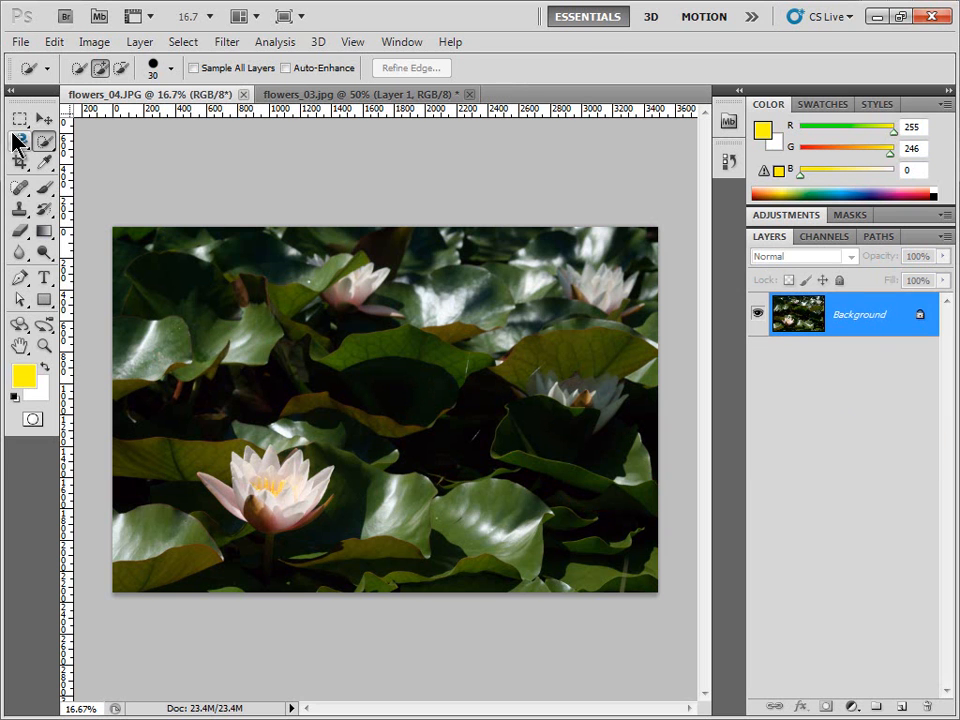
Step: Draw a loose freehand selection around the water lily near the photo's lower left with the Lasso tool
left_click(18, 143)
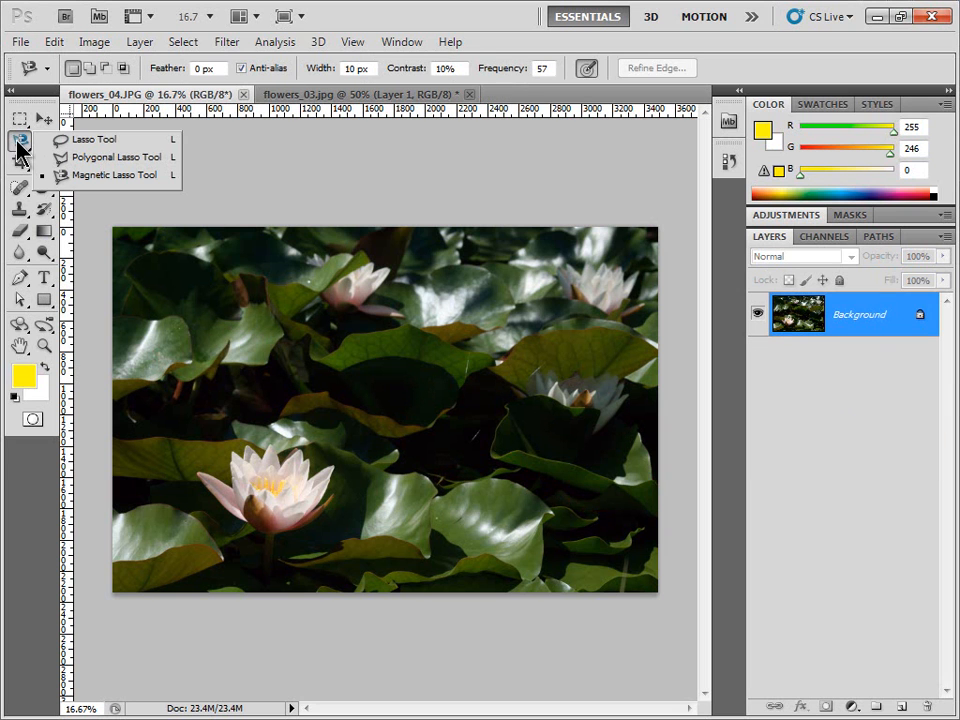
left_click(62, 140)
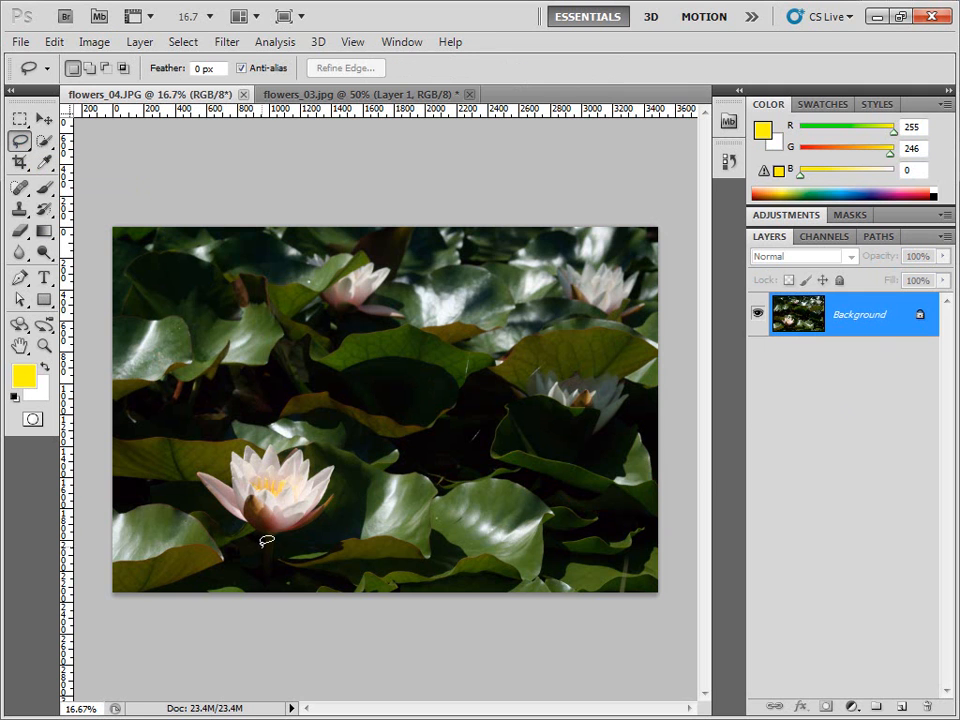
left_click_drag(265, 538, 253, 524)
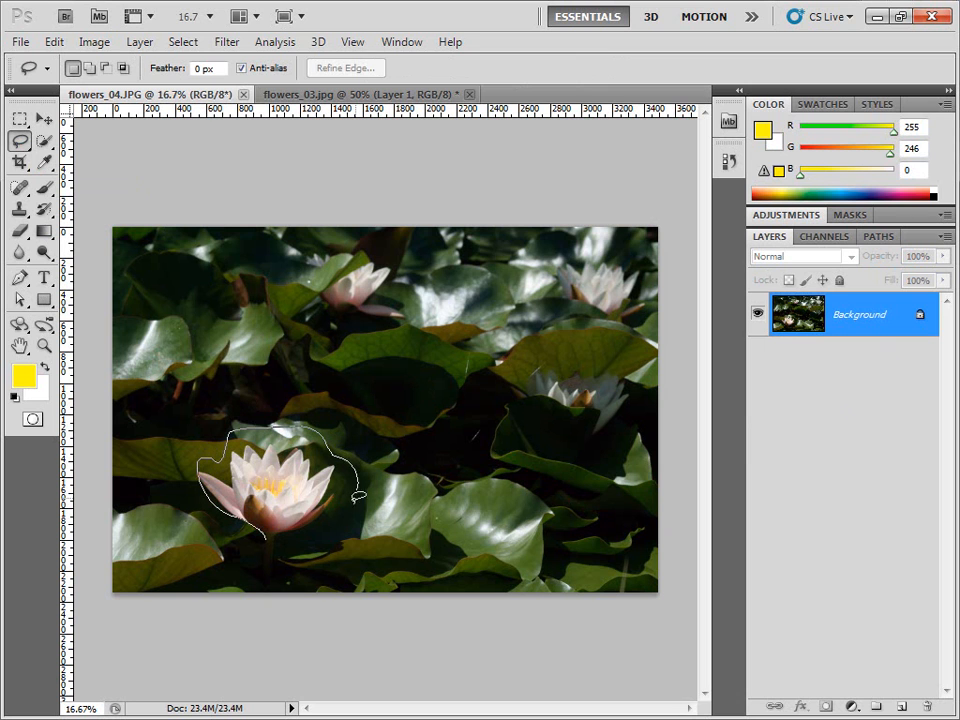
left_click_drag(268, 536, 268, 536)
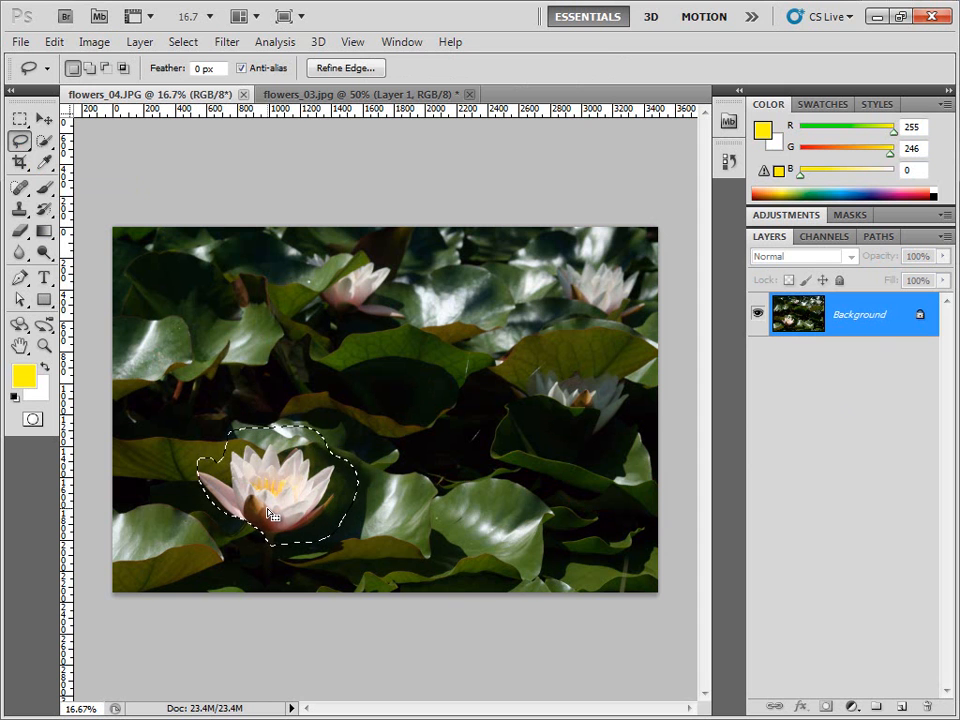
Step: Outline the dark leaf at the photo's center with a straight-edged selection using the Polygonal Lasso tool
left_click(22, 144)
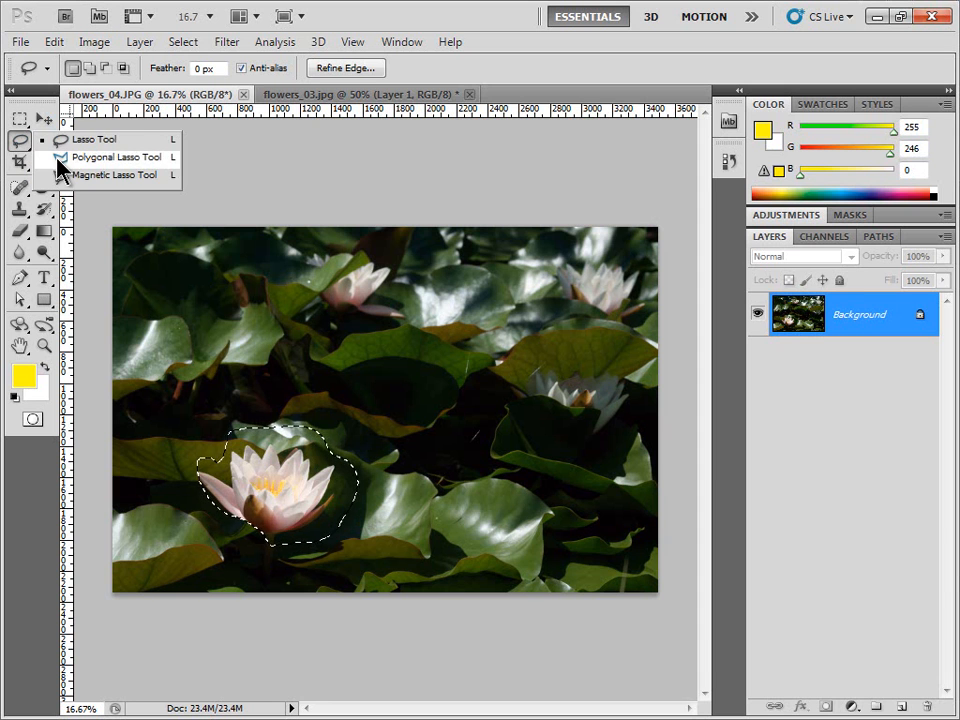
left_click(58, 158)
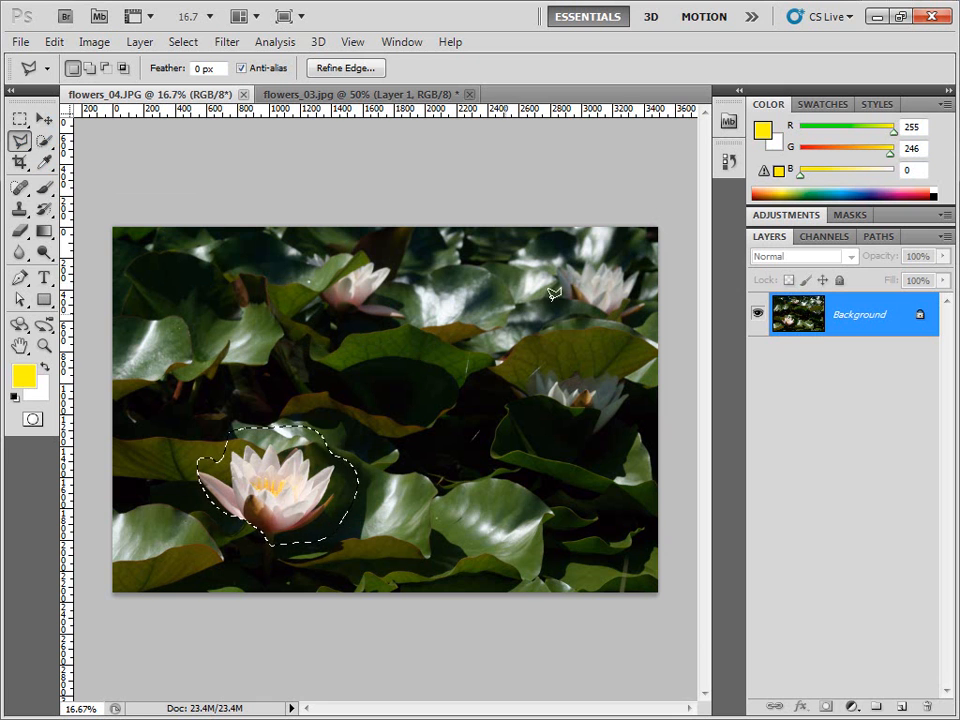
left_click(322, 338)
left_click(452, 304)
left_click(480, 304)
left_click(497, 385)
left_click(438, 420)
left_click(325, 432)
left_click(268, 380)
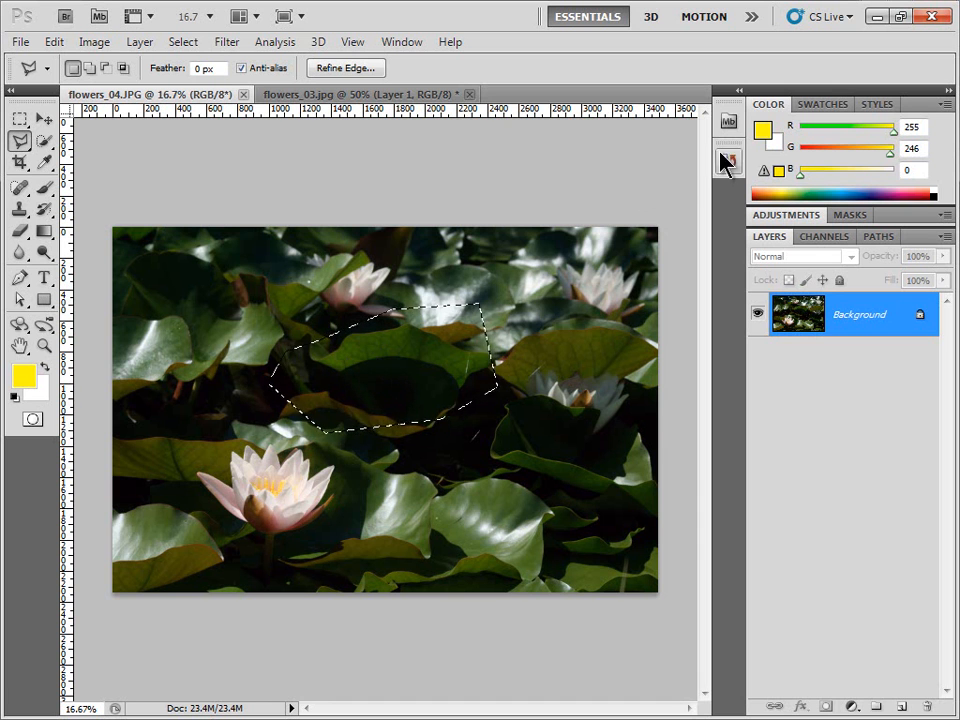
Step: Open Mini Bridge and browse from the flower folder to the objects folder under images
left_click(729, 120)
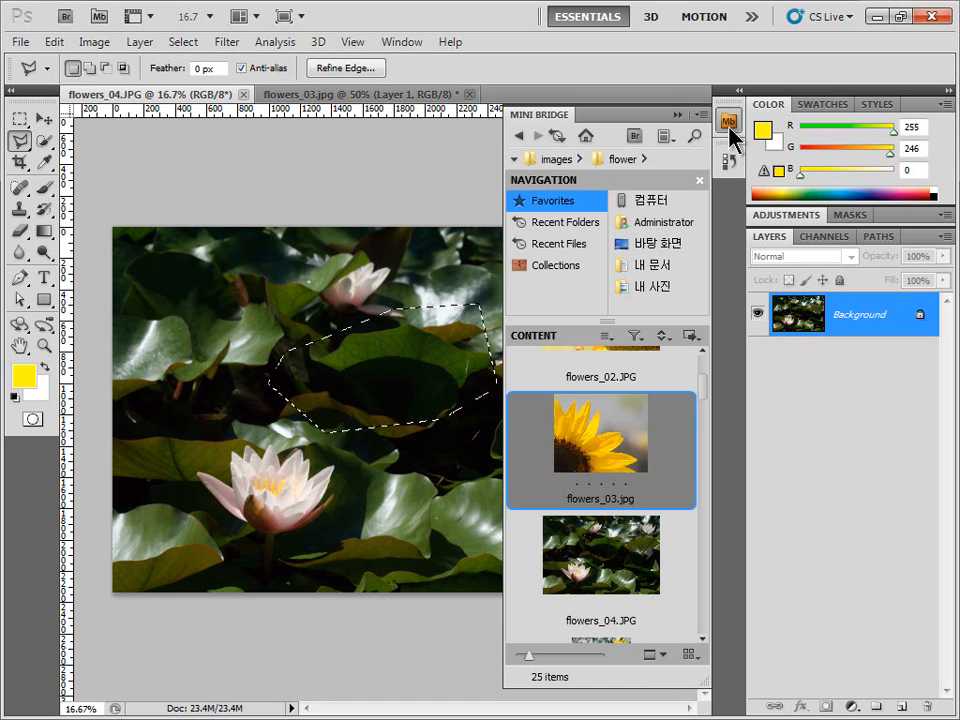
scroll(650, 392, "up", 3)
left_click(611, 394)
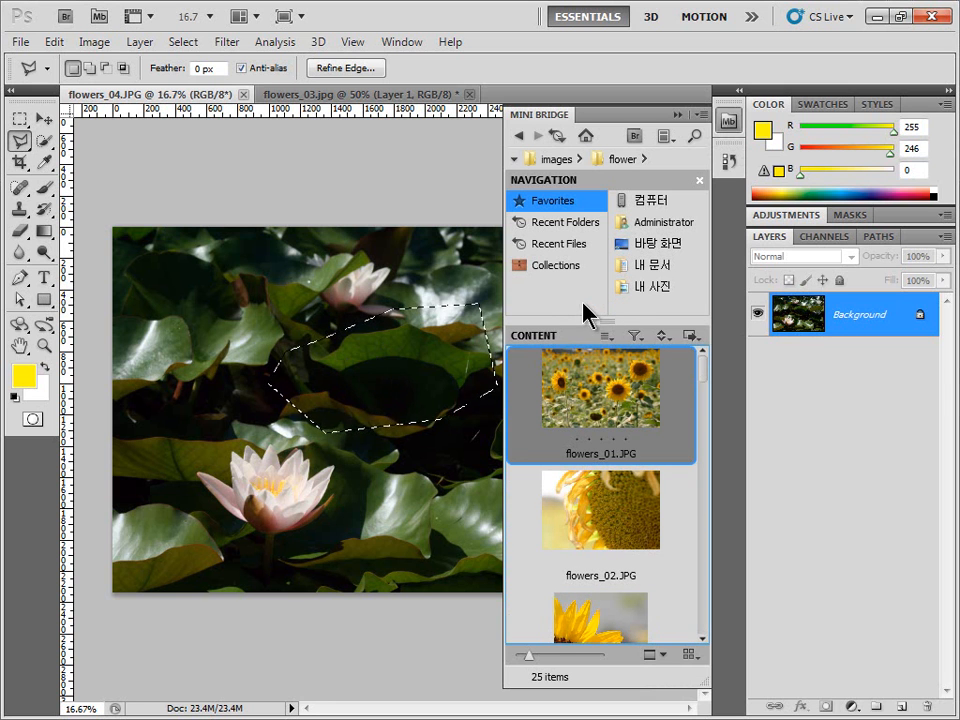
left_click(548, 160)
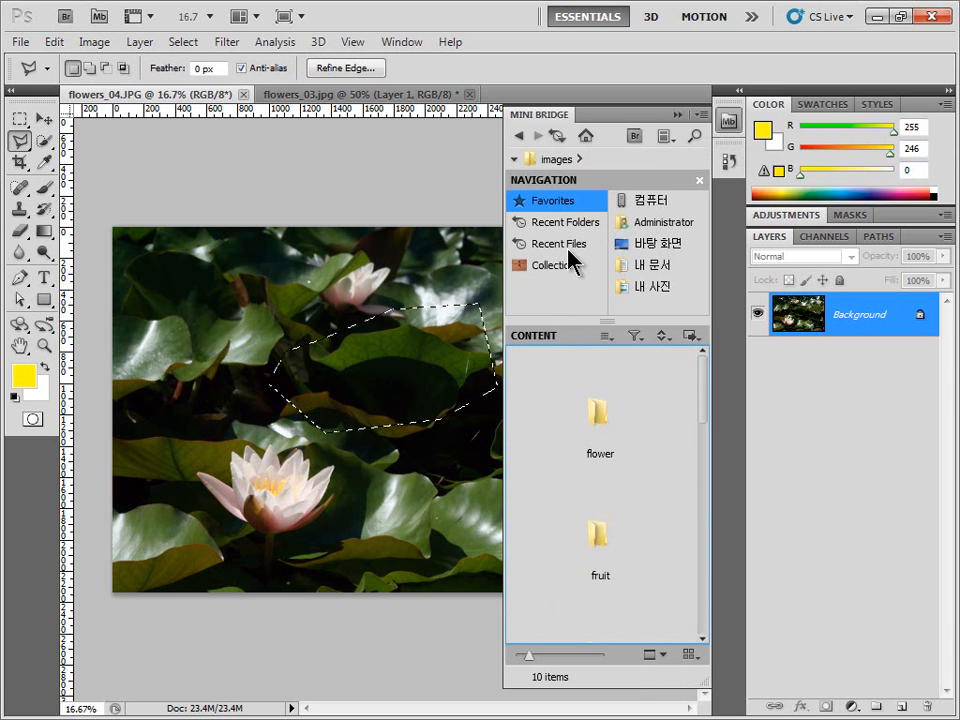
left_click(591, 536)
scroll(589, 544, "down", 3)
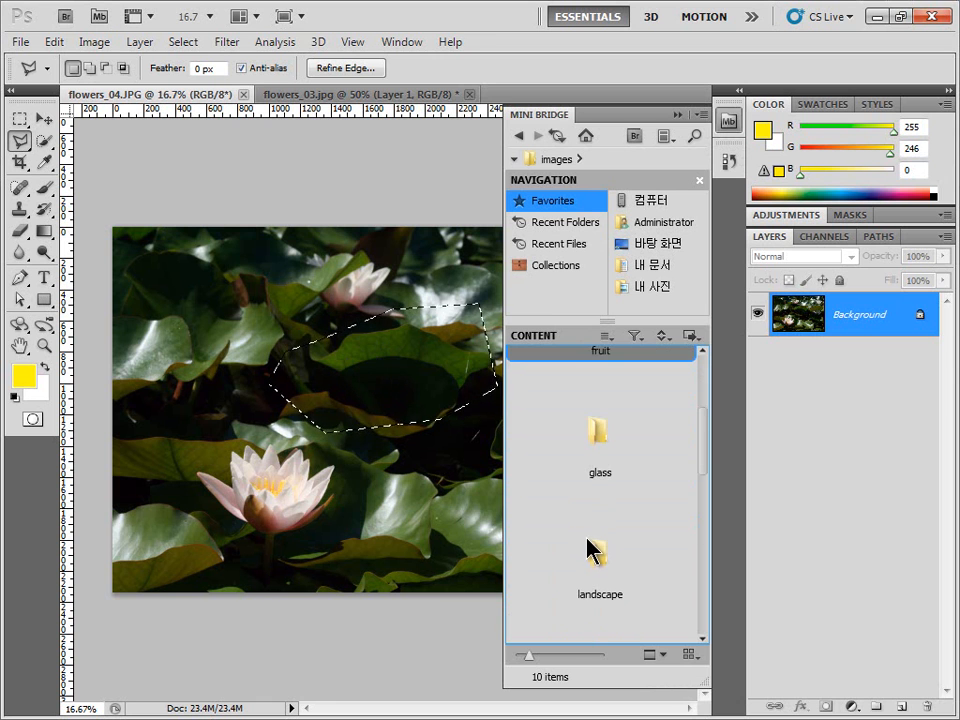
scroll(600, 558, "down", 3)
left_click(595, 522)
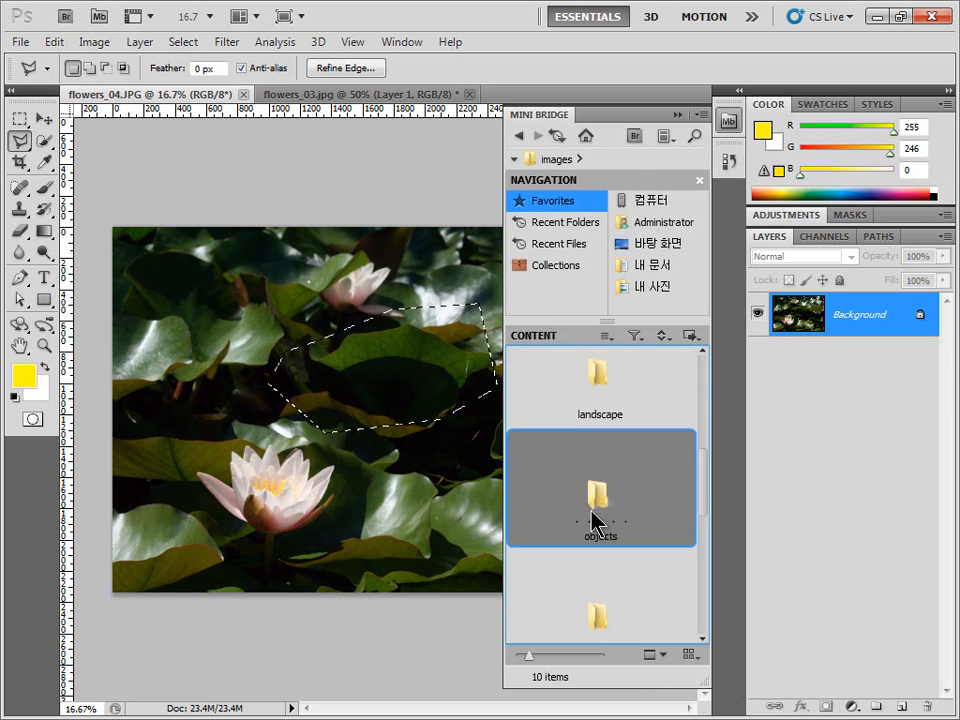
double_click(595, 522)
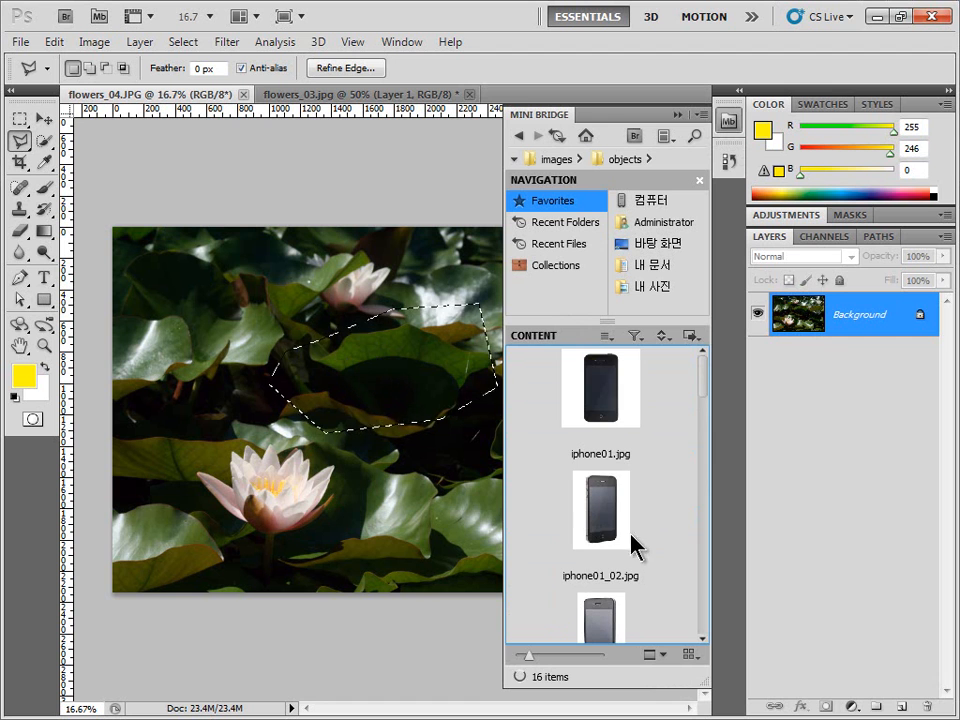
Step: Find objects_09.JPG in the objects folder and open it
scroll(671, 522, "down", 5)
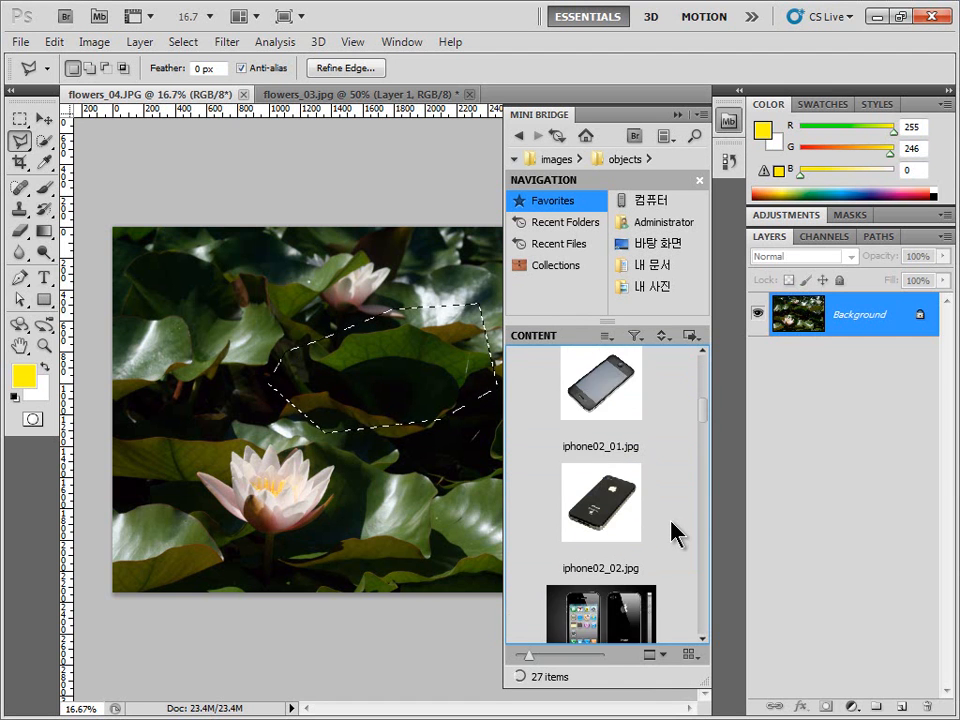
scroll(671, 530, "down", 4)
scroll(671, 524, "down", 5)
scroll(671, 522, "down", 6)
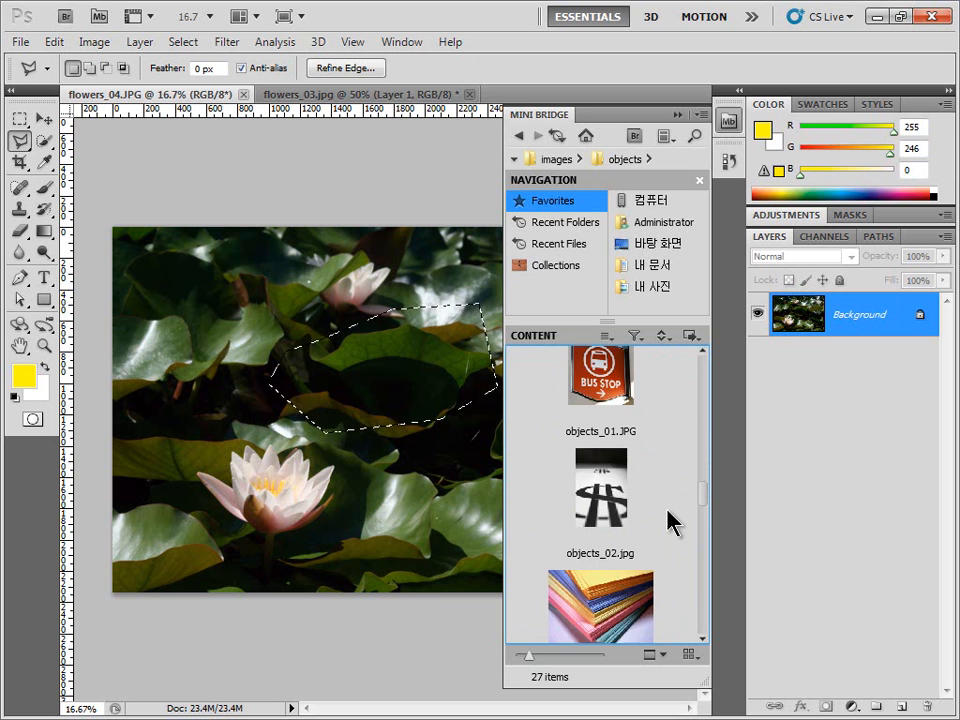
scroll(671, 523, "down", 2)
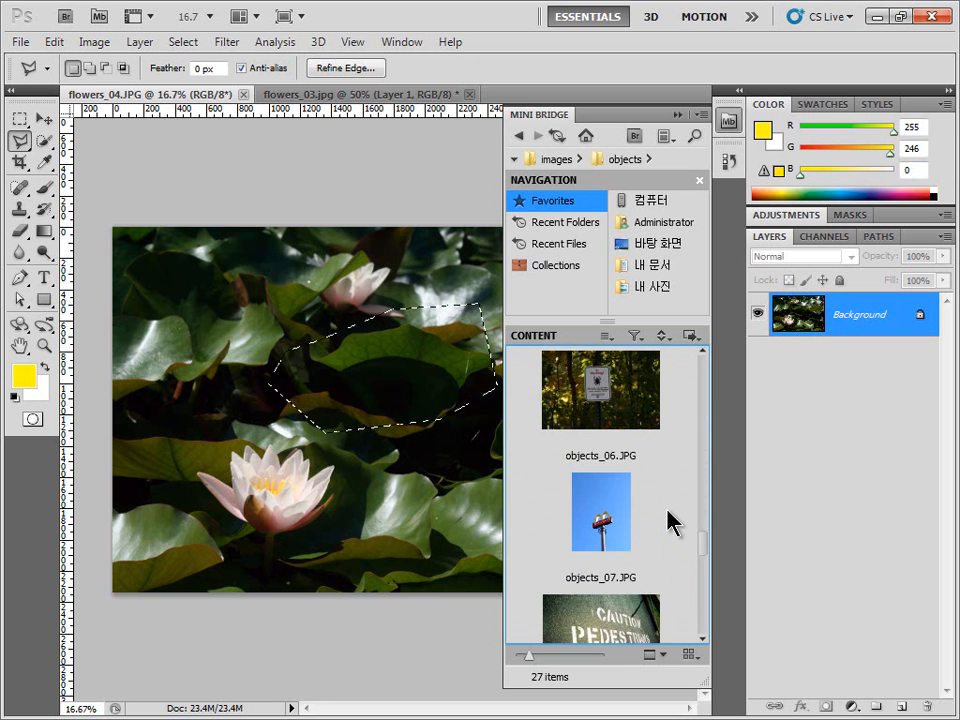
scroll(671, 524, "down", 3)
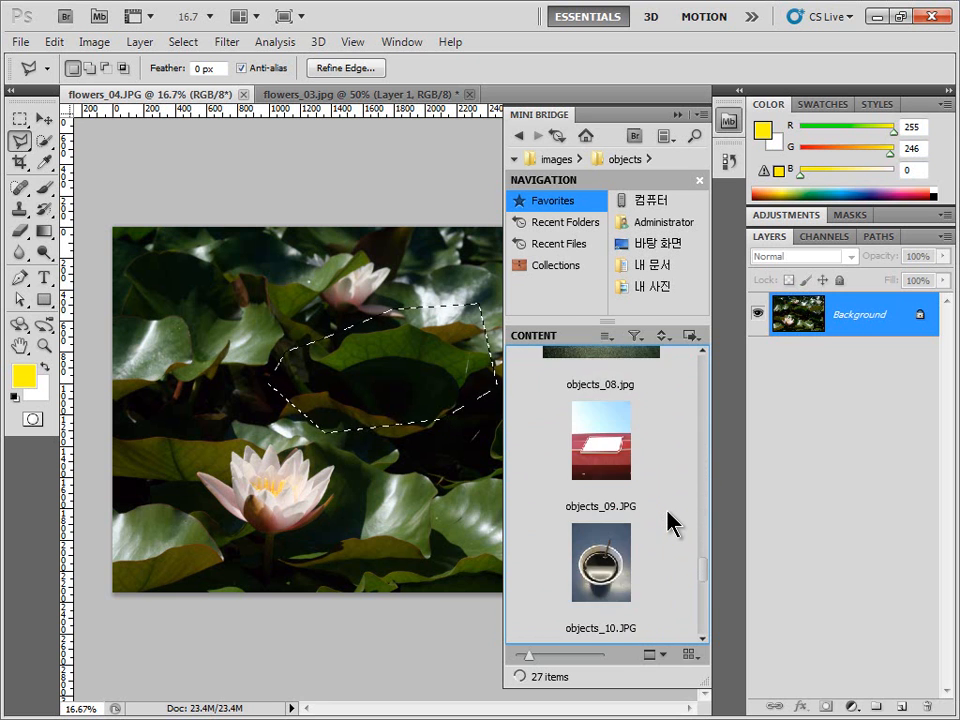
scroll(671, 522, "down", 2)
scroll(671, 523, "down", 2)
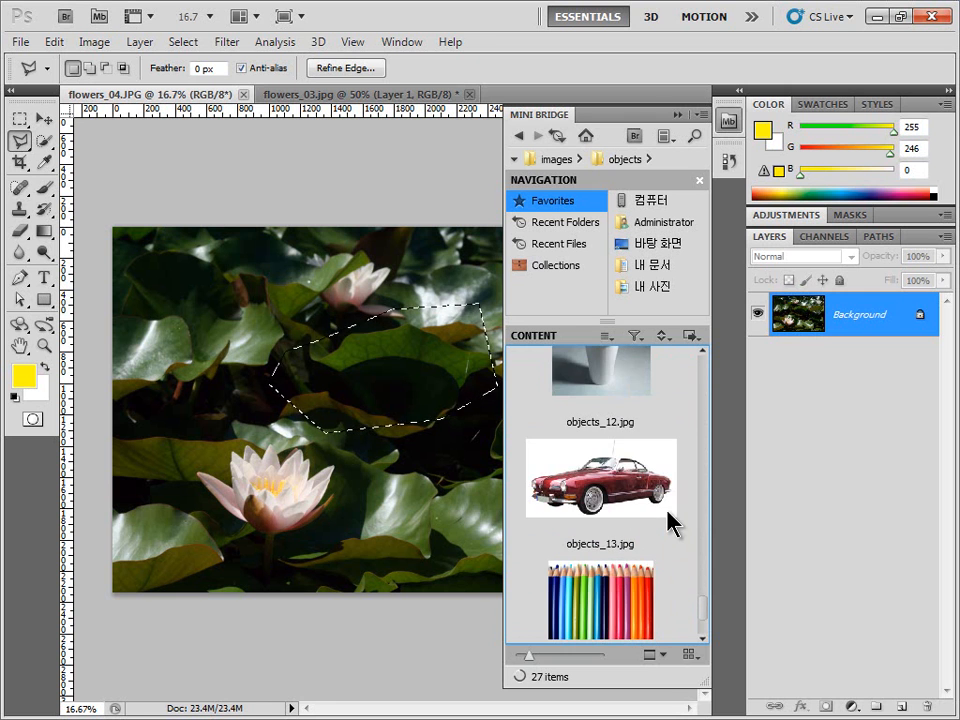
scroll(671, 522, "down", 2)
scroll(671, 522, "up", 6)
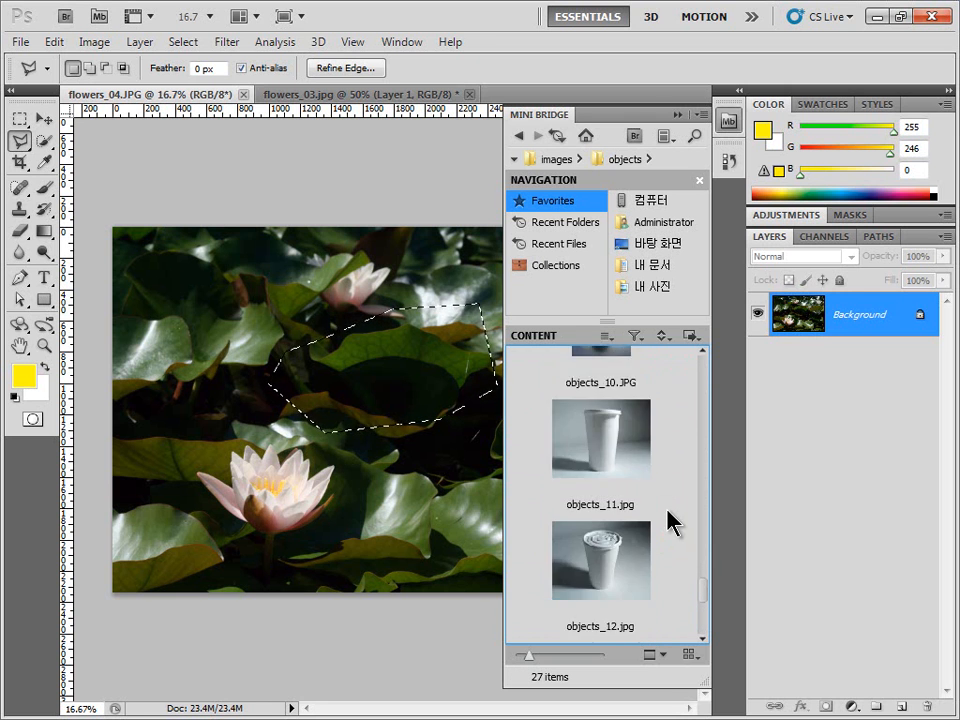
scroll(671, 522, "up", 1)
left_click(605, 488)
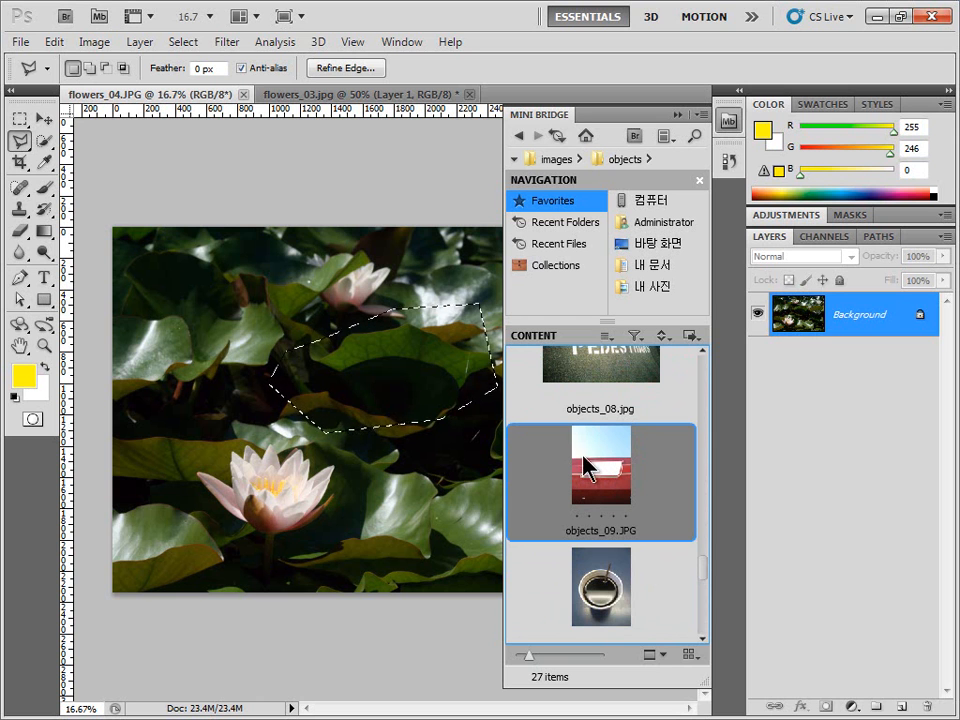
double_click(607, 467)
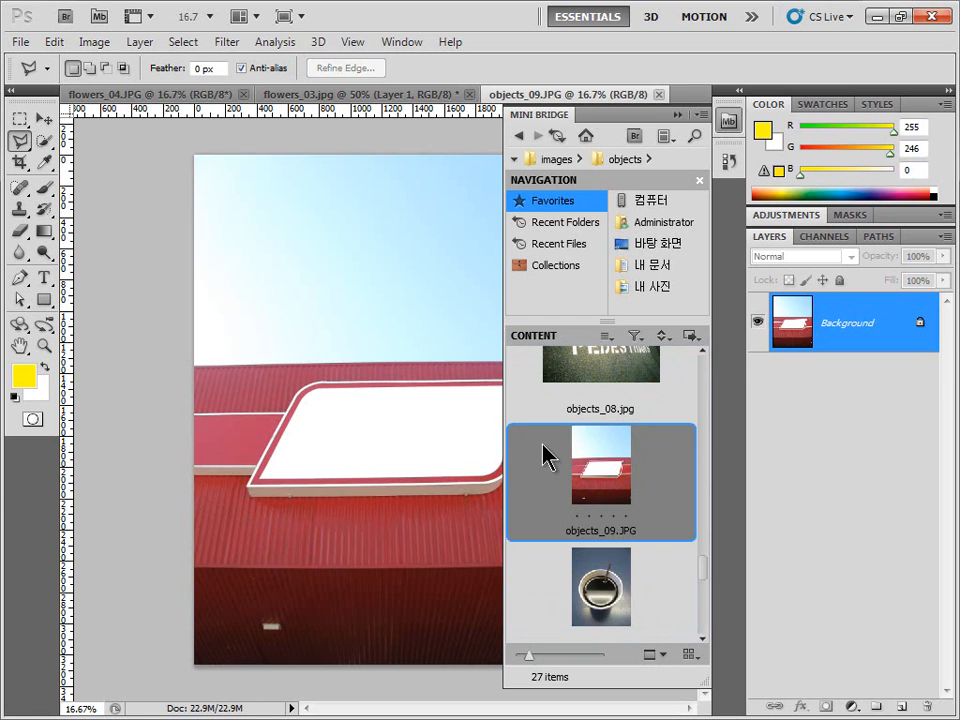
Step: Select the whole red building below the sky with the Polygonal Lasso, following the roofline and running outside the canvas edges
left_click(36, 90)
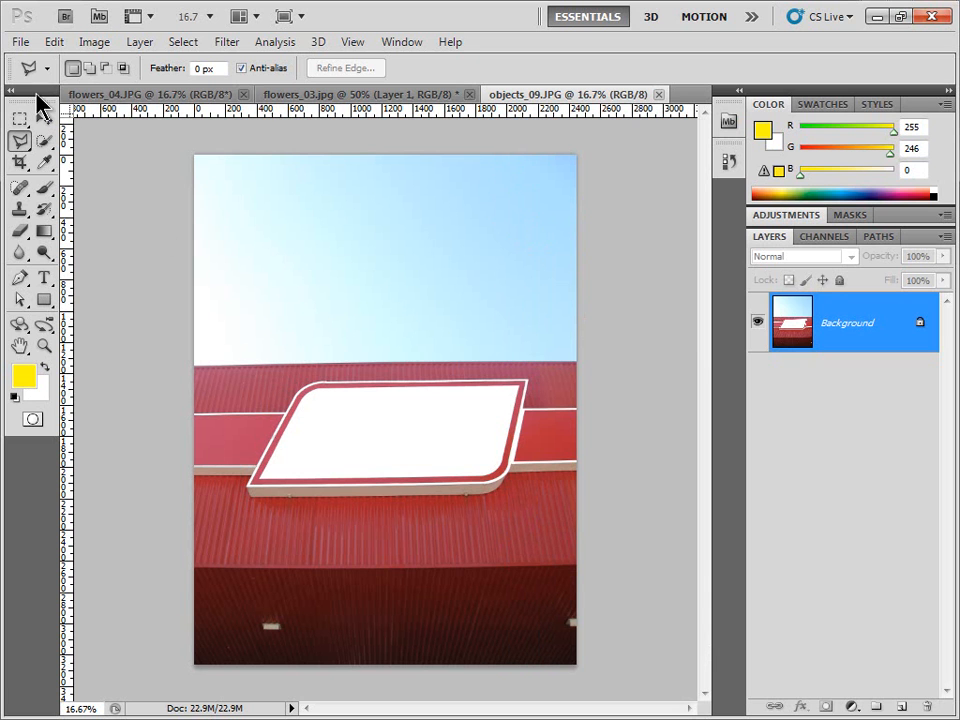
left_click(185, 364)
left_click(577, 361)
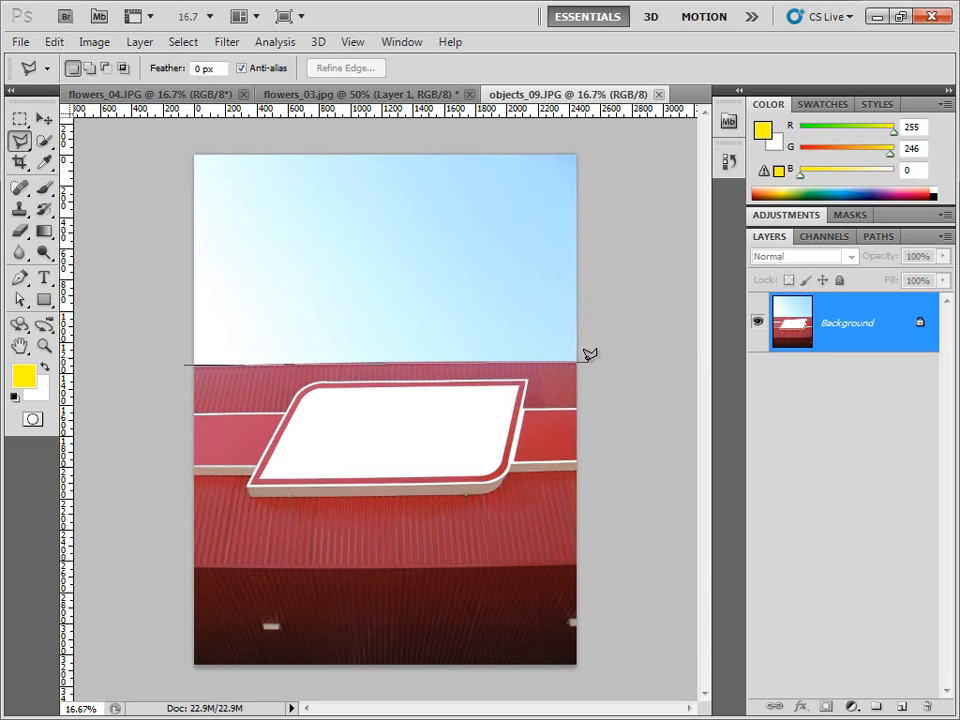
left_click(587, 361)
left_click(595, 686)
left_click(155, 682)
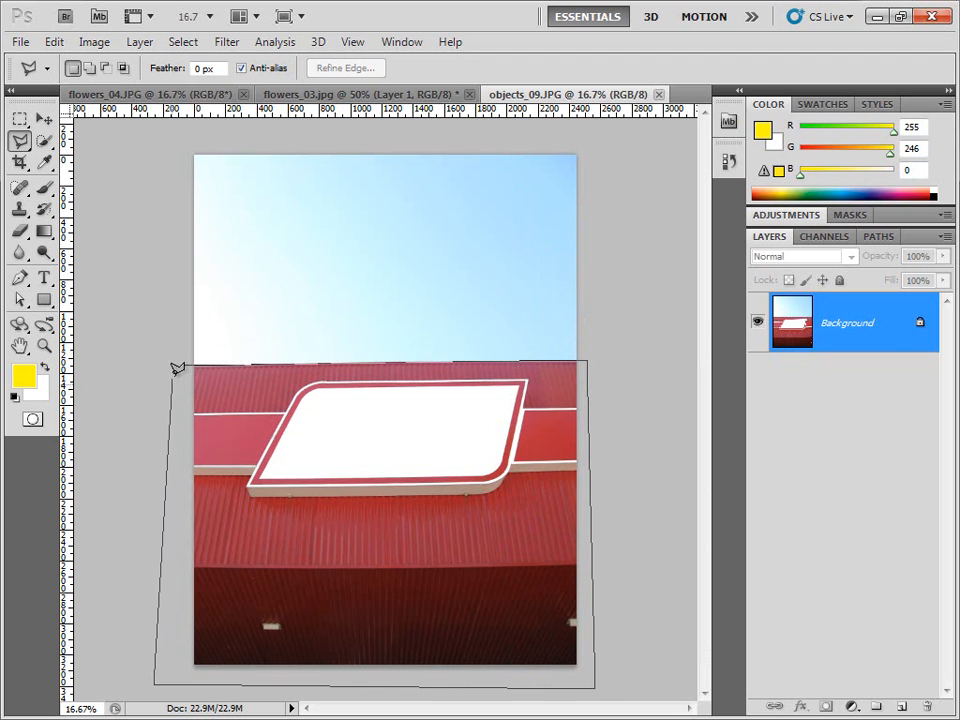
left_click(185, 360)
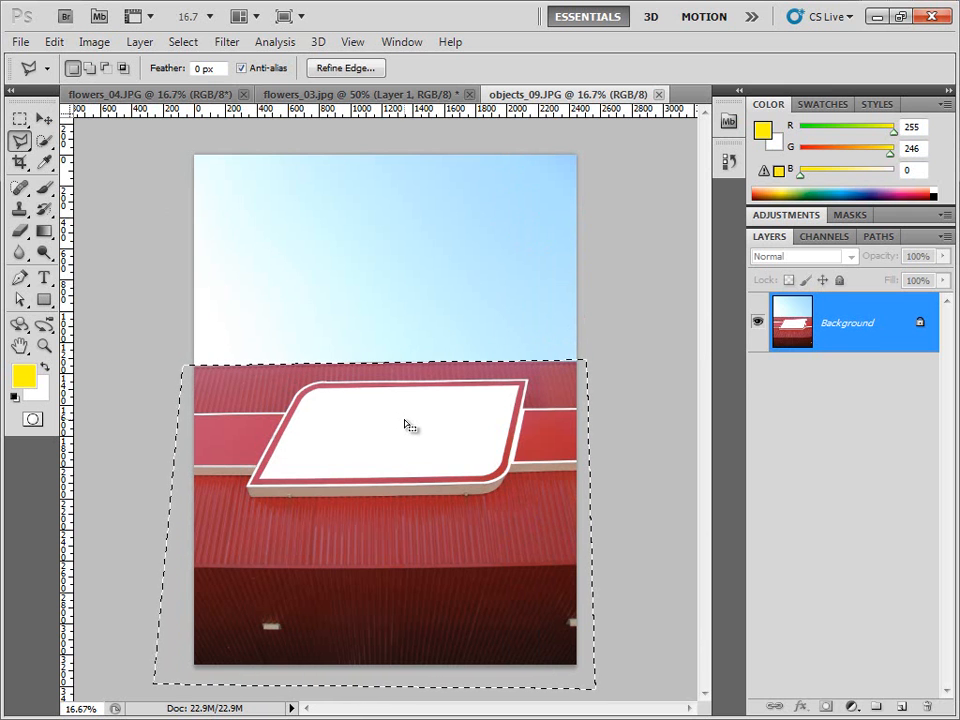
Step: Copy the selected building to a new layer and hide the Background layer
key("ctrl+j")
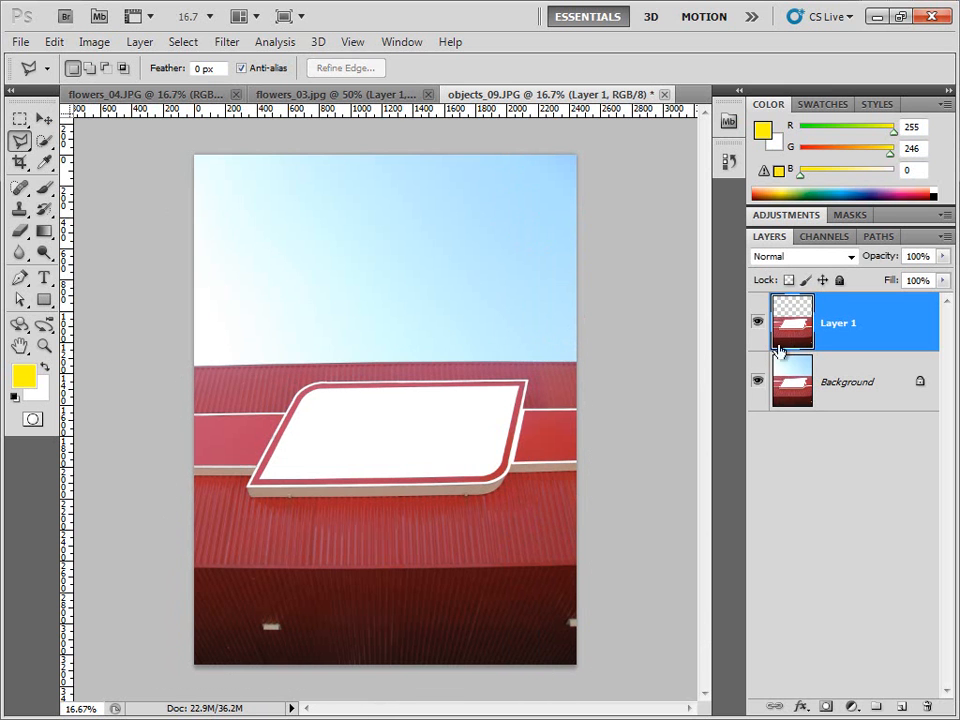
left_click(757, 382)
Step: Try moving the isolated building upward with the Move tool, undo the move, and return to the Polygonal Lasso tool
key("v")
mouse_move(431, 431)
left_mouse_down()
mouse_move(304, 339)
mouse_move(373, 407)
mouse_move(384, 390)
left_mouse_up()
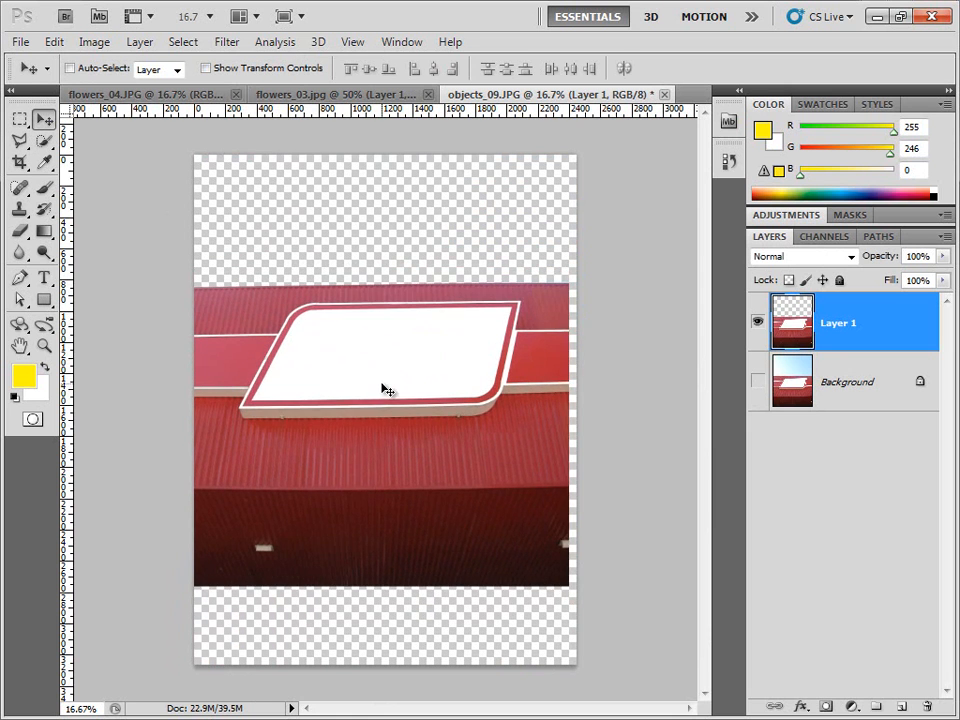
key("ctrl+z")
left_click(20, 141)
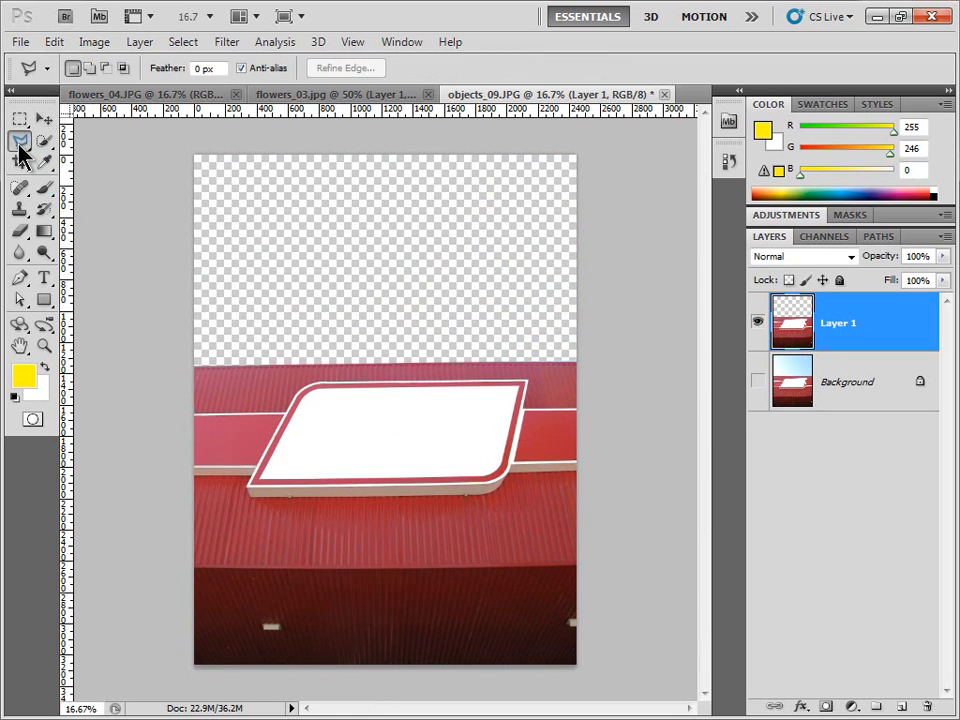
right_click(18, 144)
left_click(112, 157)
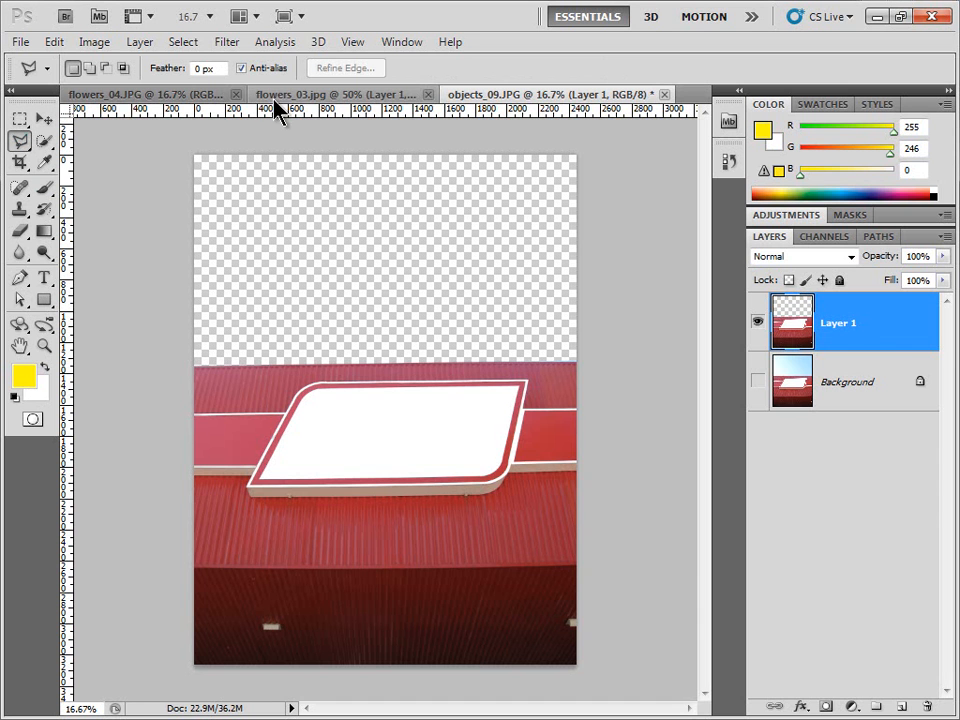
Step: Switch to flowers_03.jpg, hide Layer 1, and select and show the Background layer
left_click(274, 97)
left_click(208, 98)
left_click(286, 98)
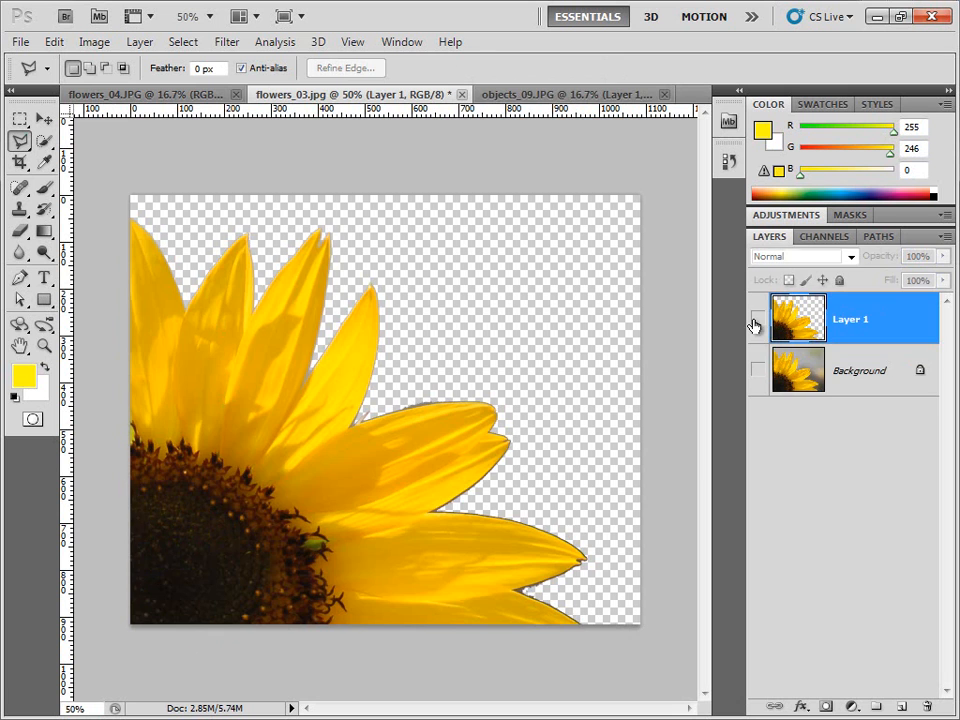
left_click(757, 318)
left_click(798, 380)
left_click(755, 372)
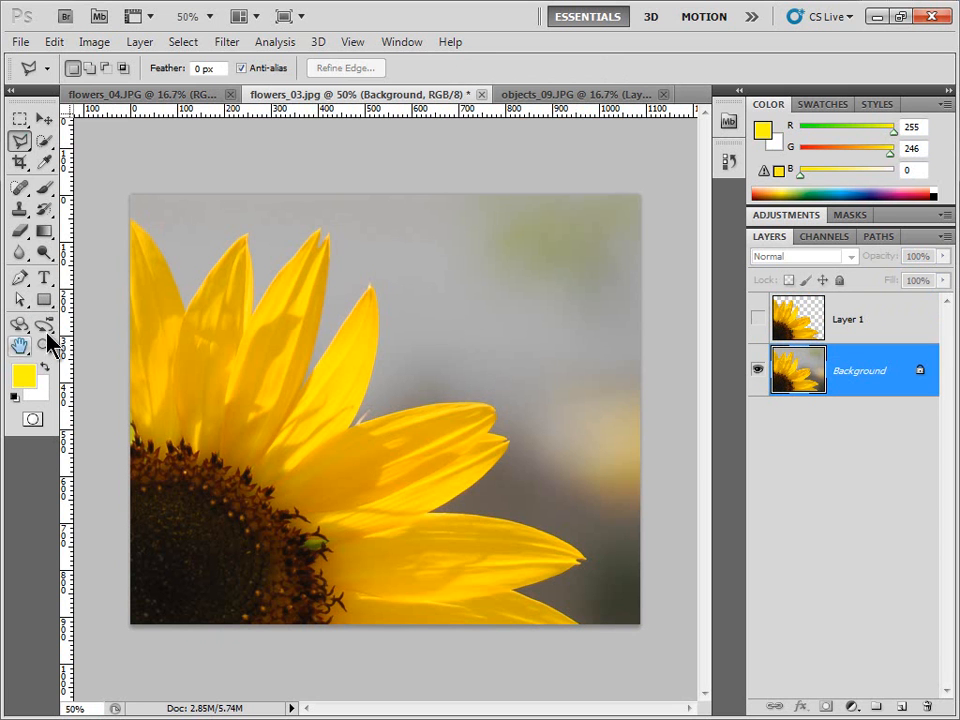
Step: Trace the sunflower's petal edges with the Magnetic Lasso tool and close the outline through the flower's dark center
left_click(20, 165)
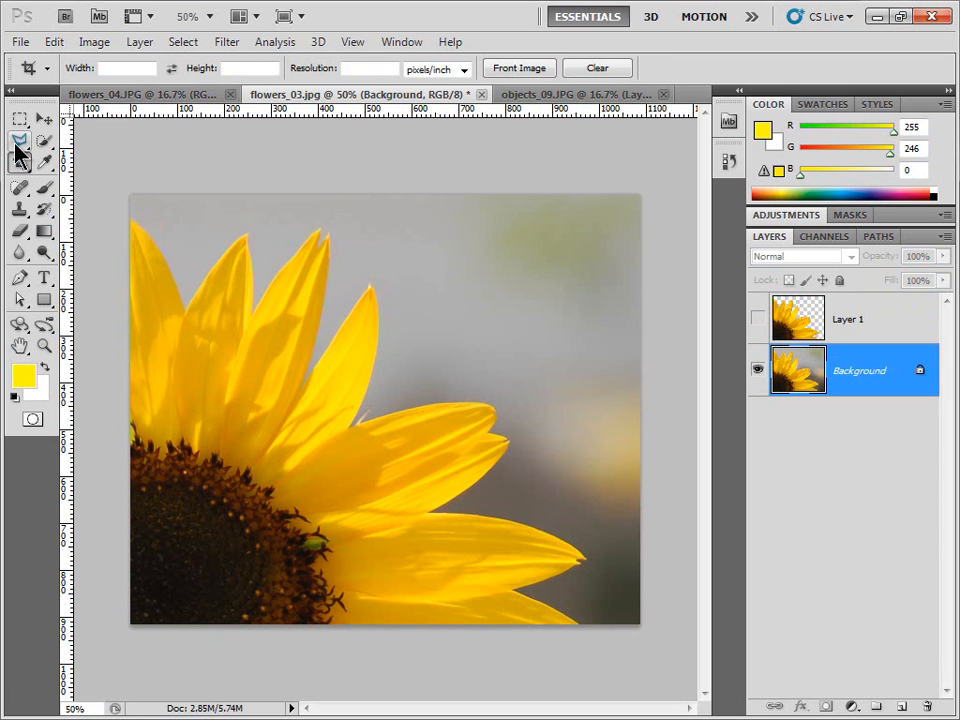
left_click(18, 146)
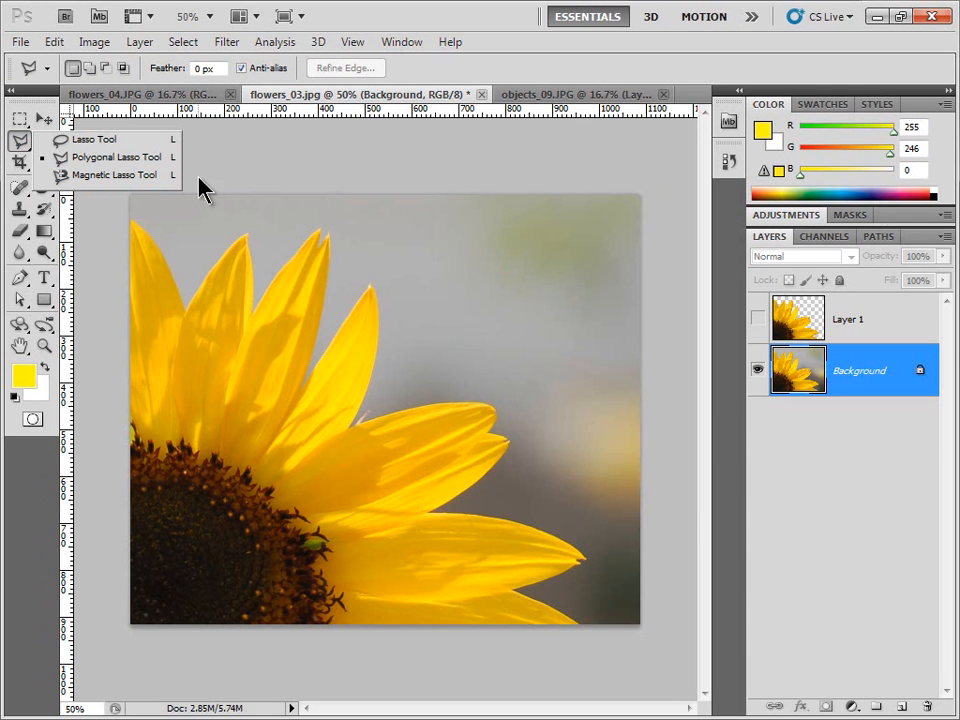
left_click(90, 176)
left_click(132, 220)
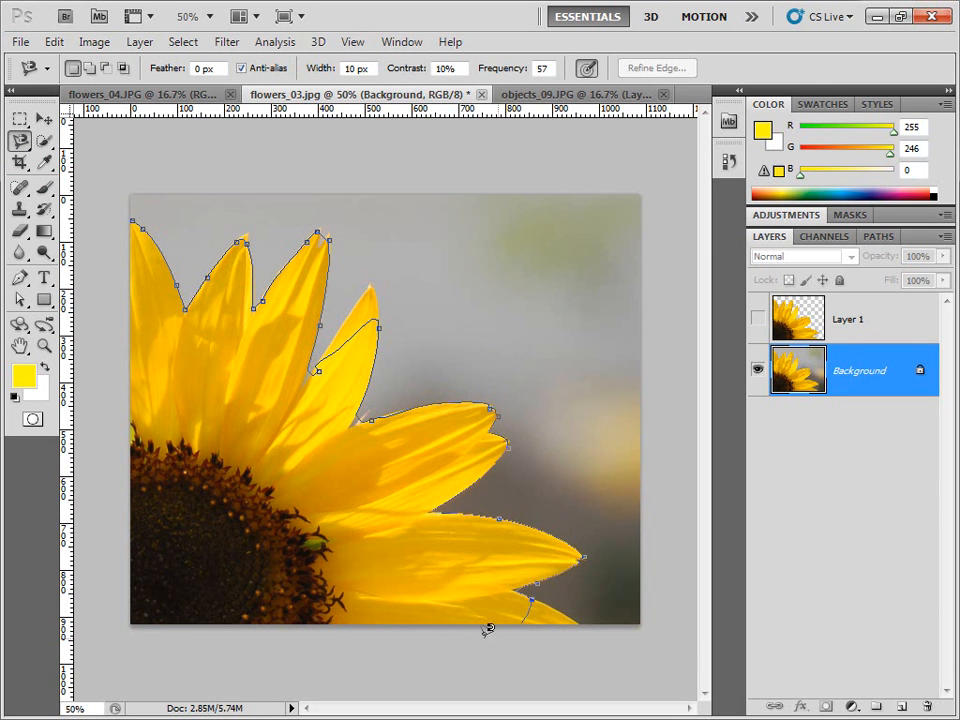
left_click(135, 213)
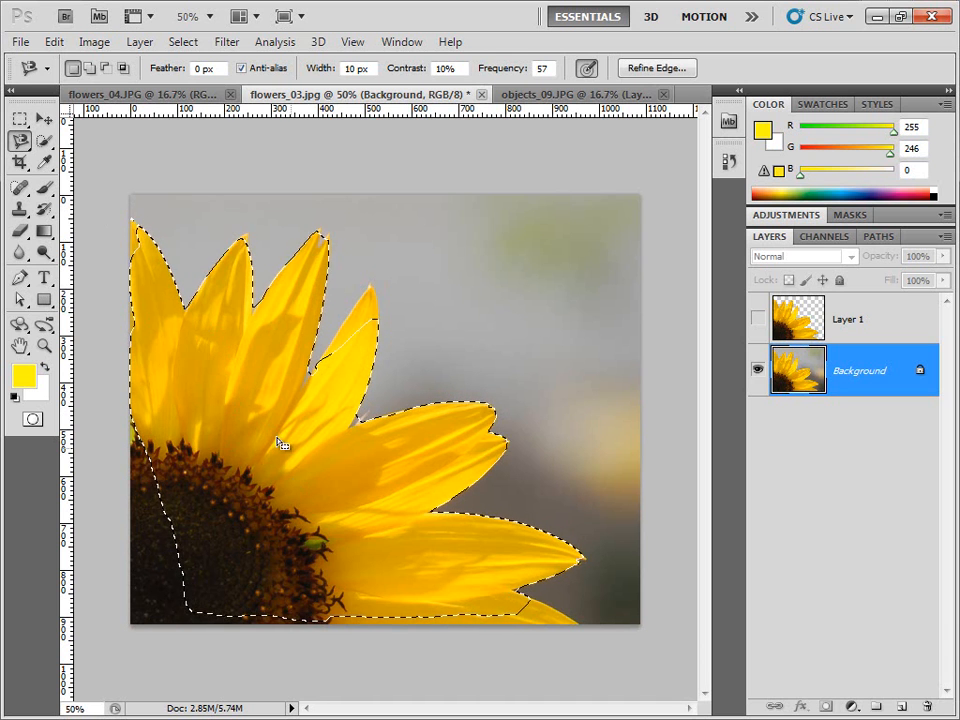
Step: Deselect the sunflower, choose the Crop tool, and bring up flowers_04.JPG with its existing selection cleared
key("ctrl+d")
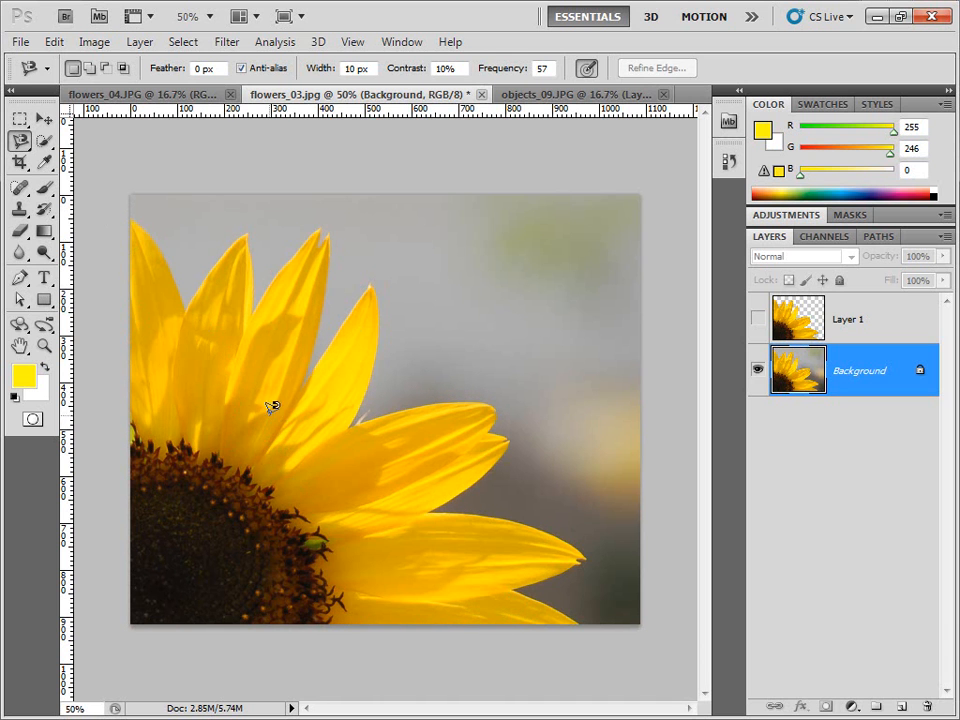
left_click(20, 163)
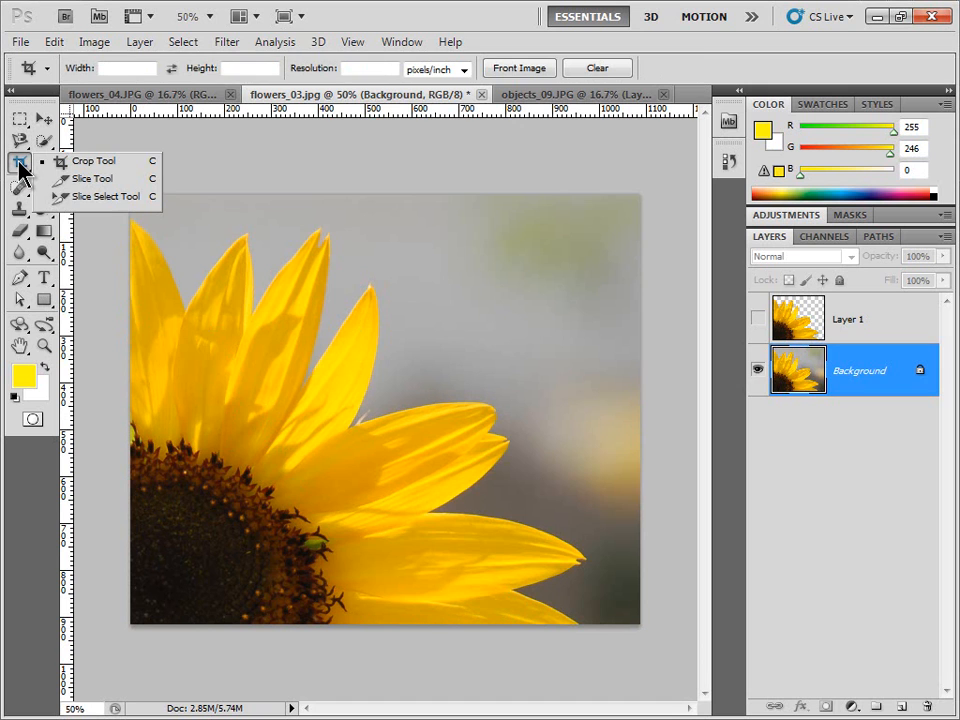
left_click(19, 167)
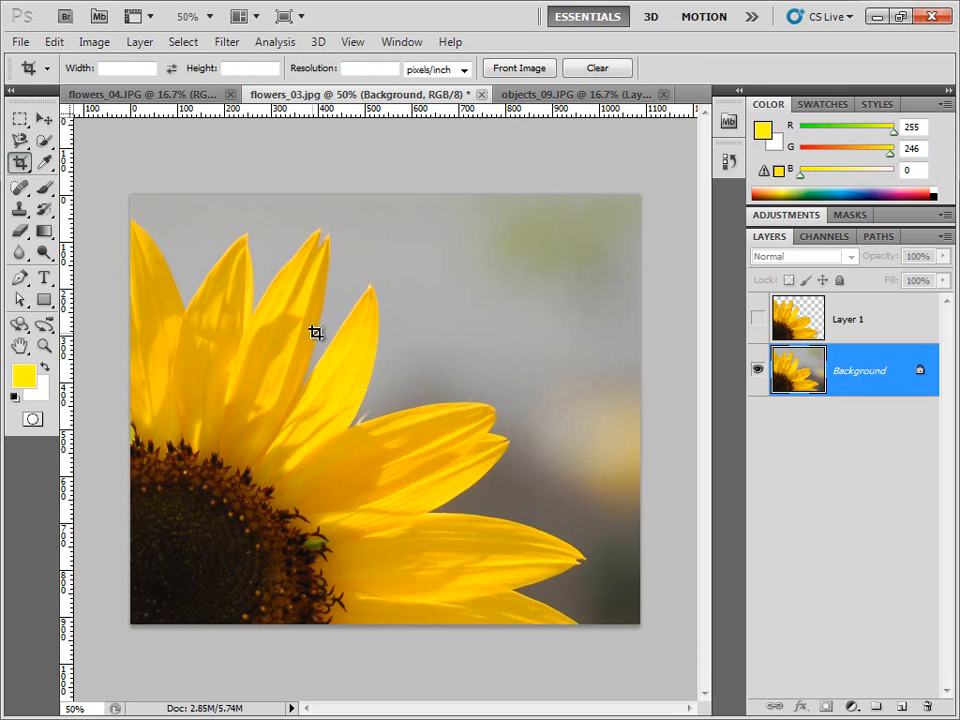
left_click(563, 94)
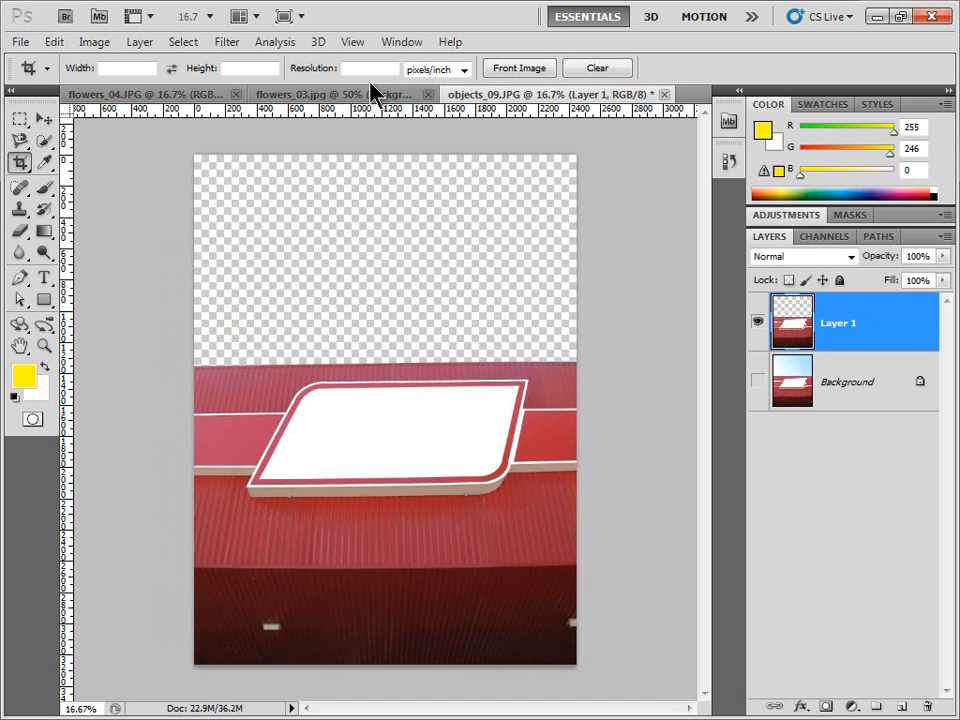
left_click(184, 95)
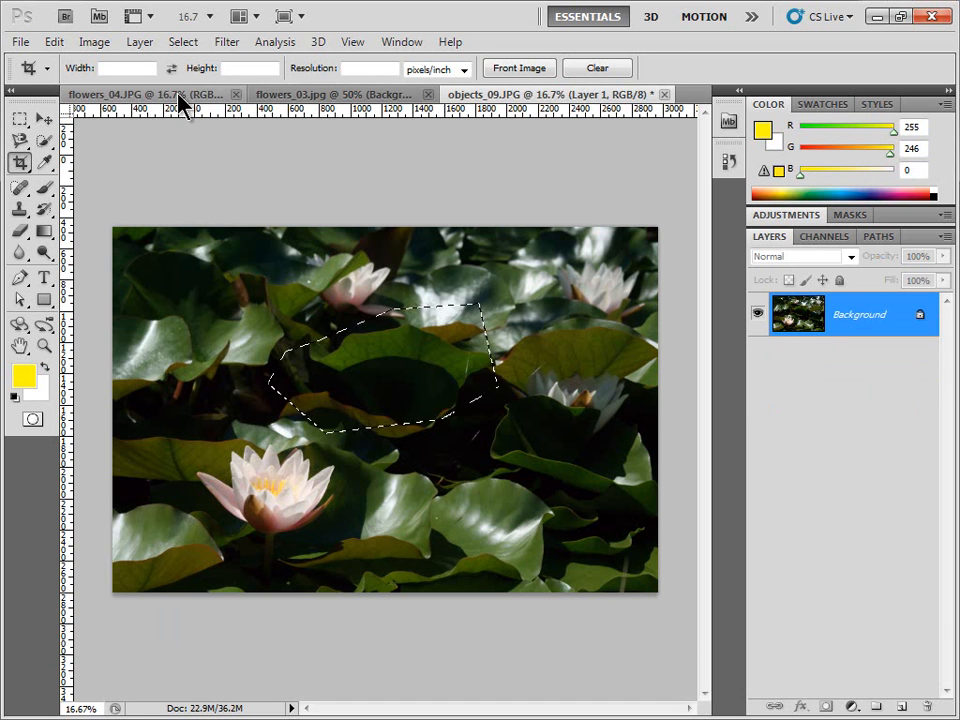
left_click(260, 384)
Step: Crop the photo to the large water lily in its lower-left area, and undo the crop
left_click_drag(178, 428, 360, 568)
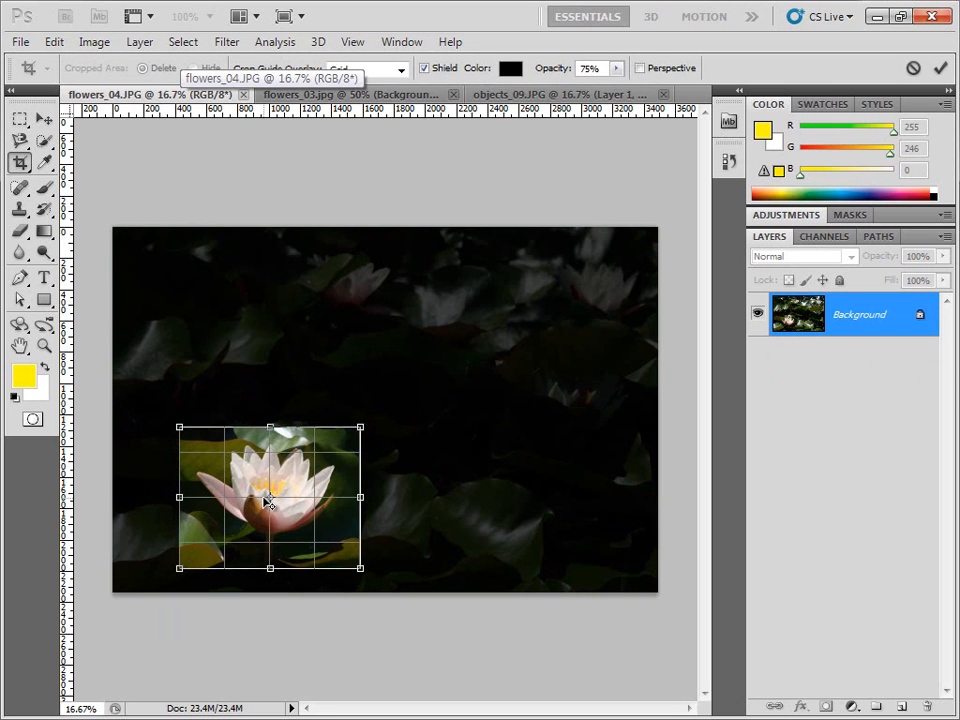
key("Return")
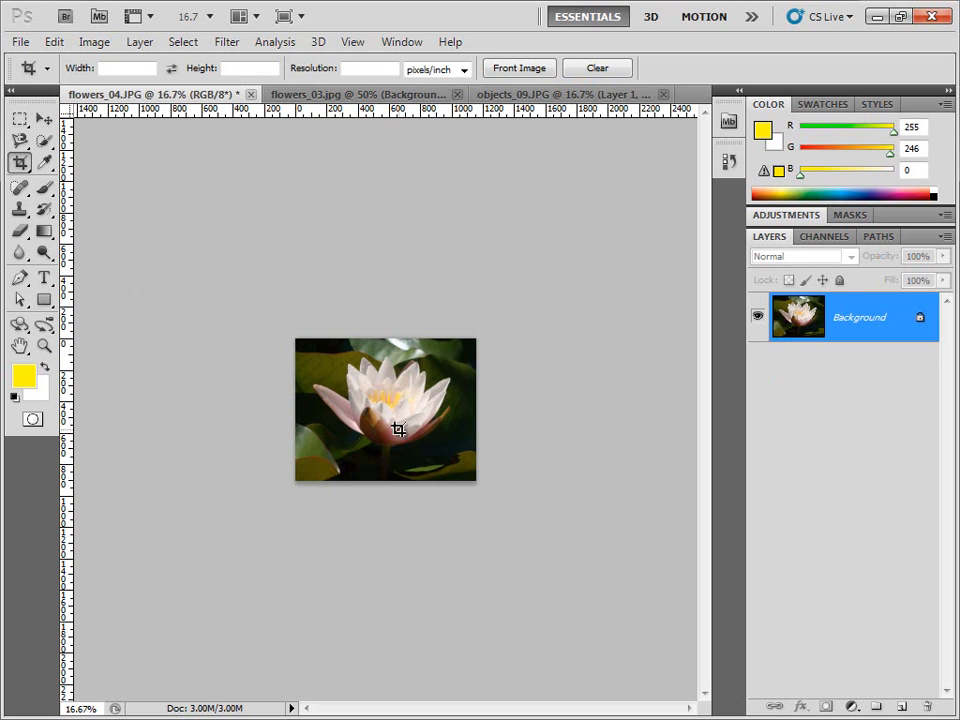
key("ctrl+z")
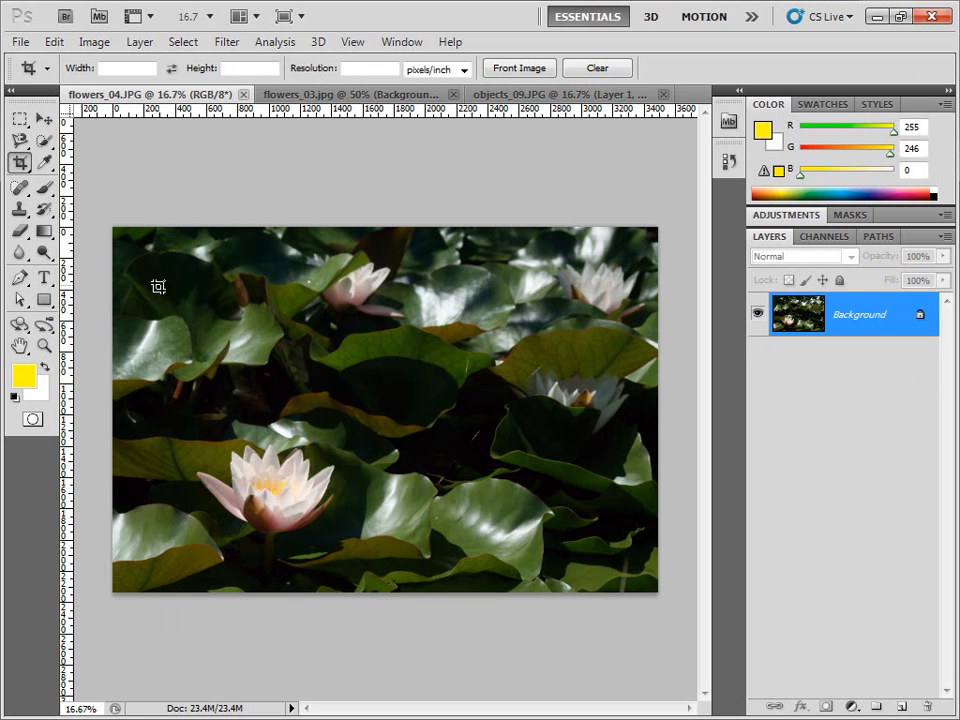
Step: Sample foreground colors from the water lily and surrounding leaves with the Eyedropper tool, ending on gray RGB 171, 180, 177
left_click(46, 164)
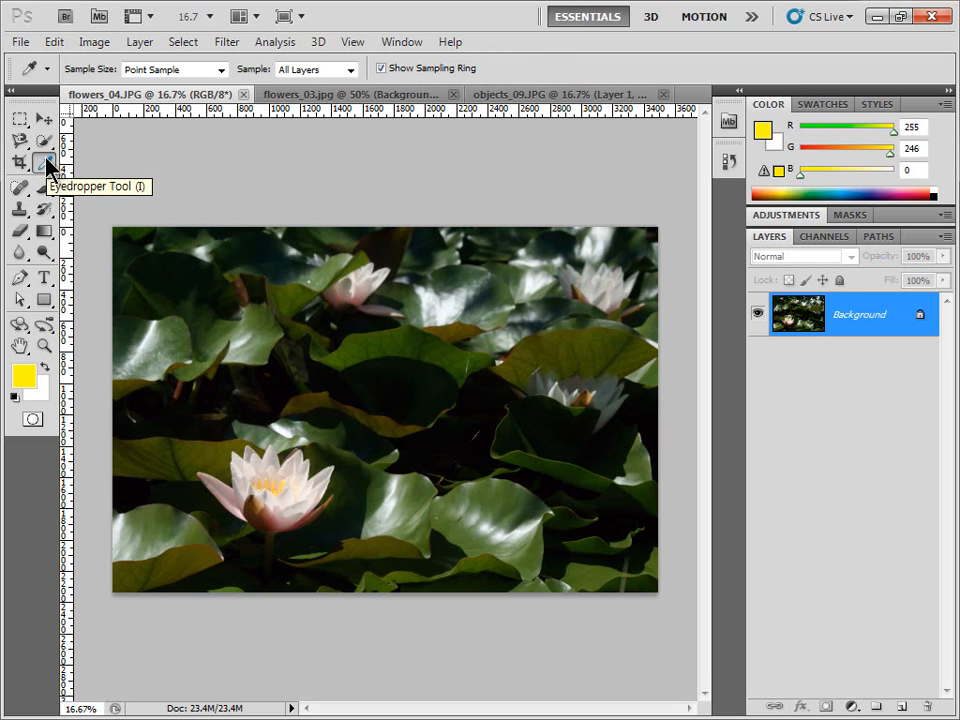
left_click(240, 461)
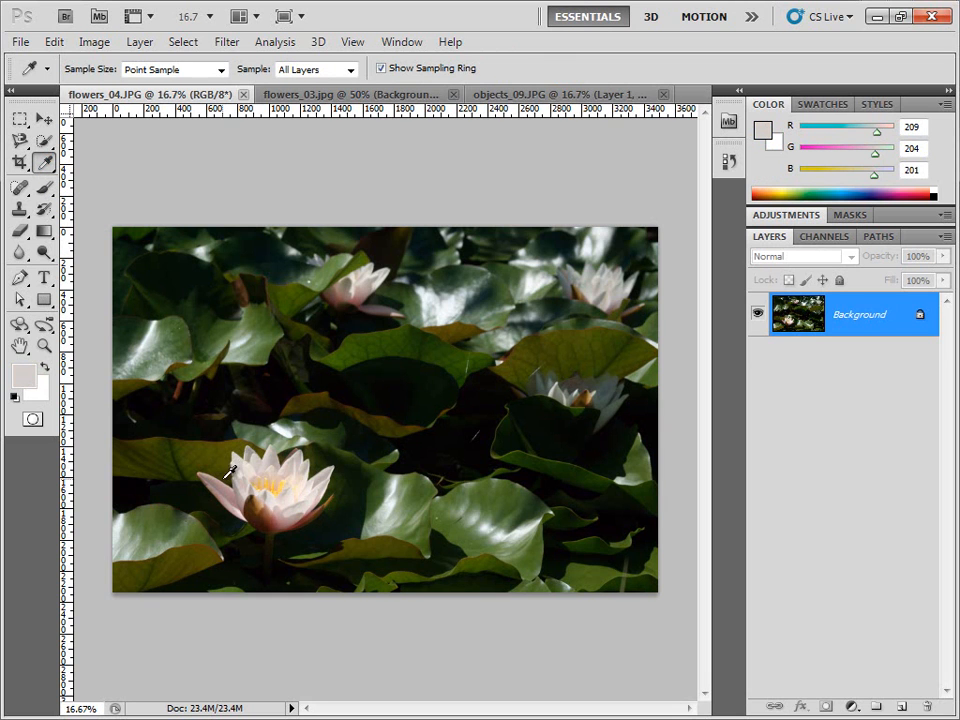
left_click_drag(263, 481, 266, 512)
left_click(152, 515)
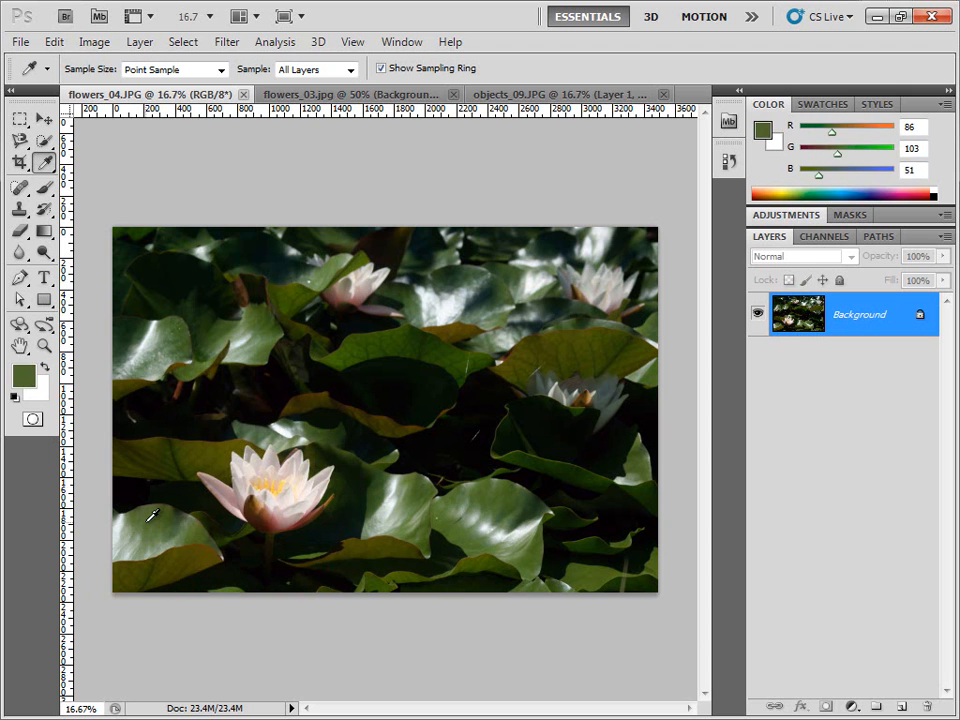
left_click(174, 466)
left_click_drag(352, 378, 397, 362)
left_click(414, 352)
left_click(422, 378)
left_click(434, 360)
left_click(342, 240)
left_click(331, 227)
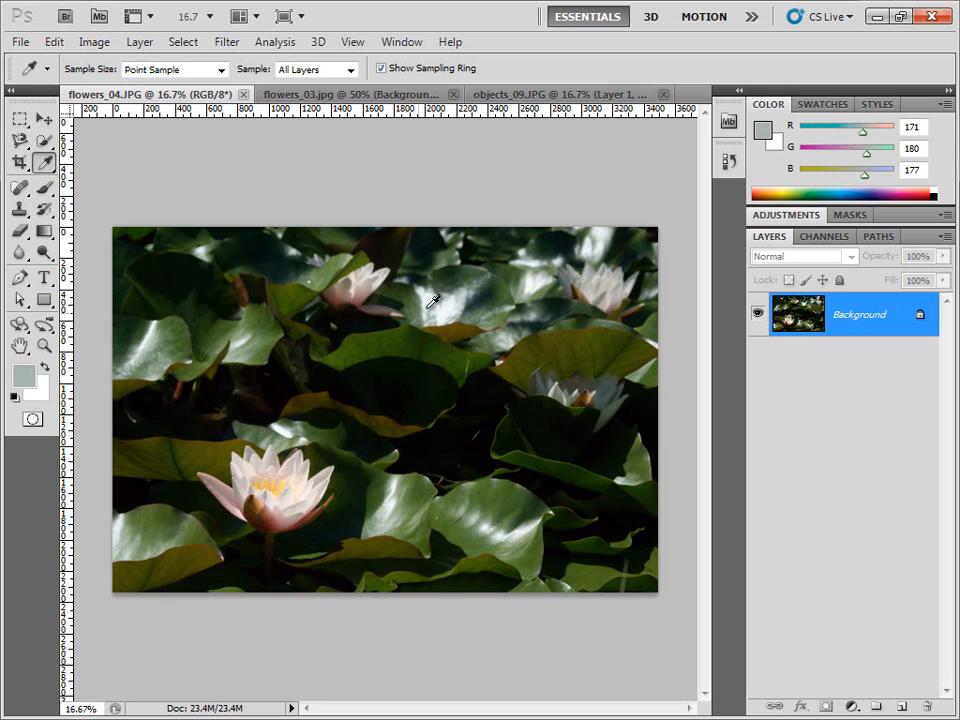
Step: Measure horizontal, vertical and diagonal distances across the photo with the Ruler tool
left_click(42, 166)
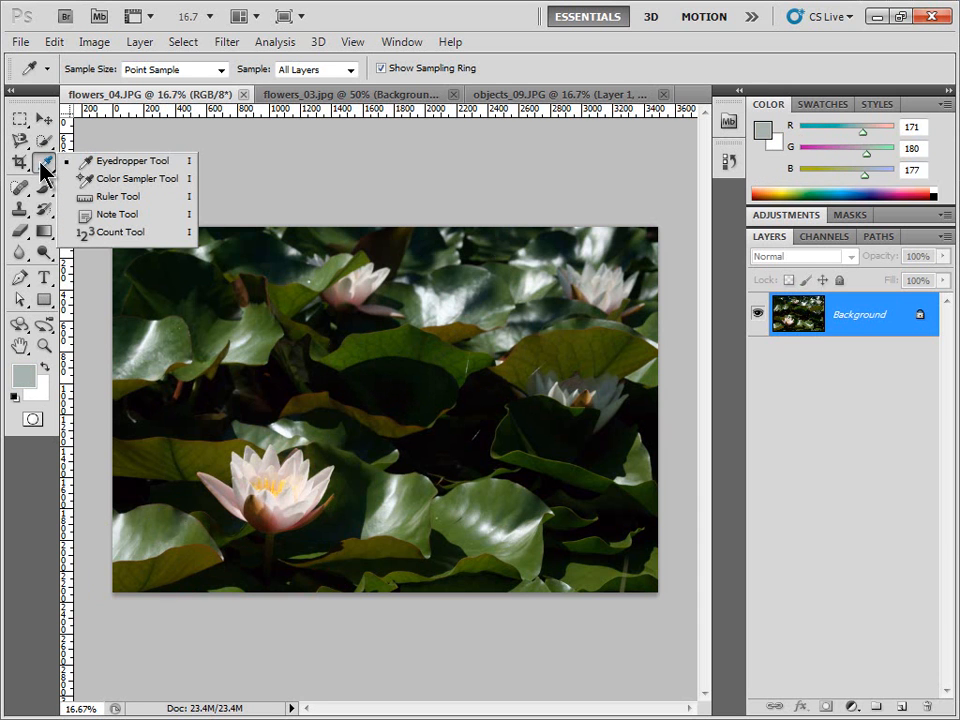
left_click(100, 197)
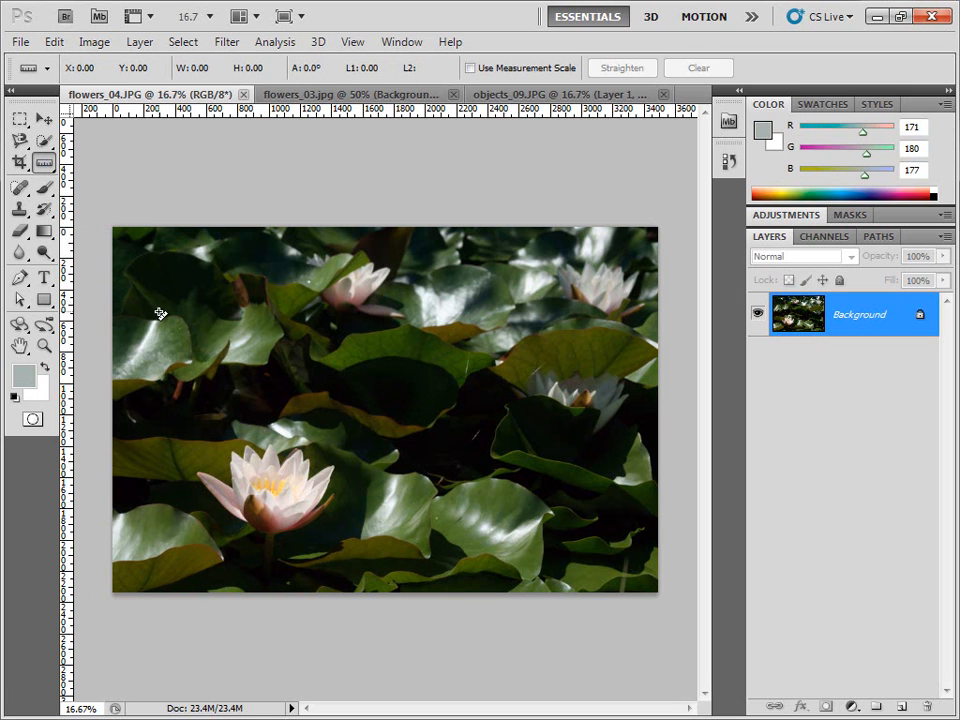
left_click_drag(149, 312, 621, 317)
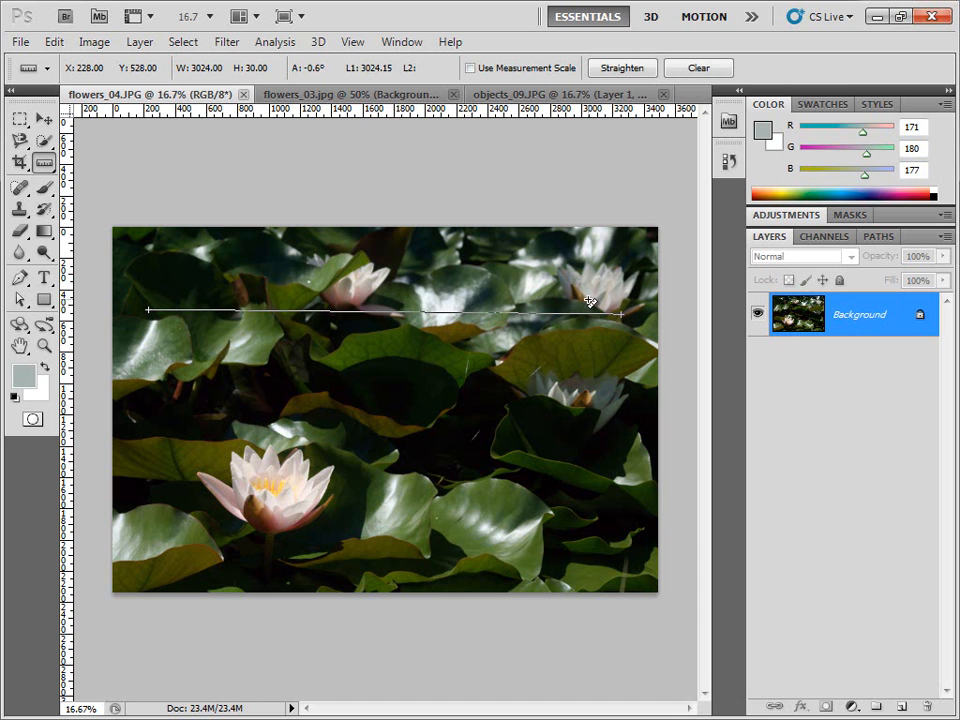
left_click_drag(362, 275, 368, 537)
left_click_drag(239, 292, 525, 501)
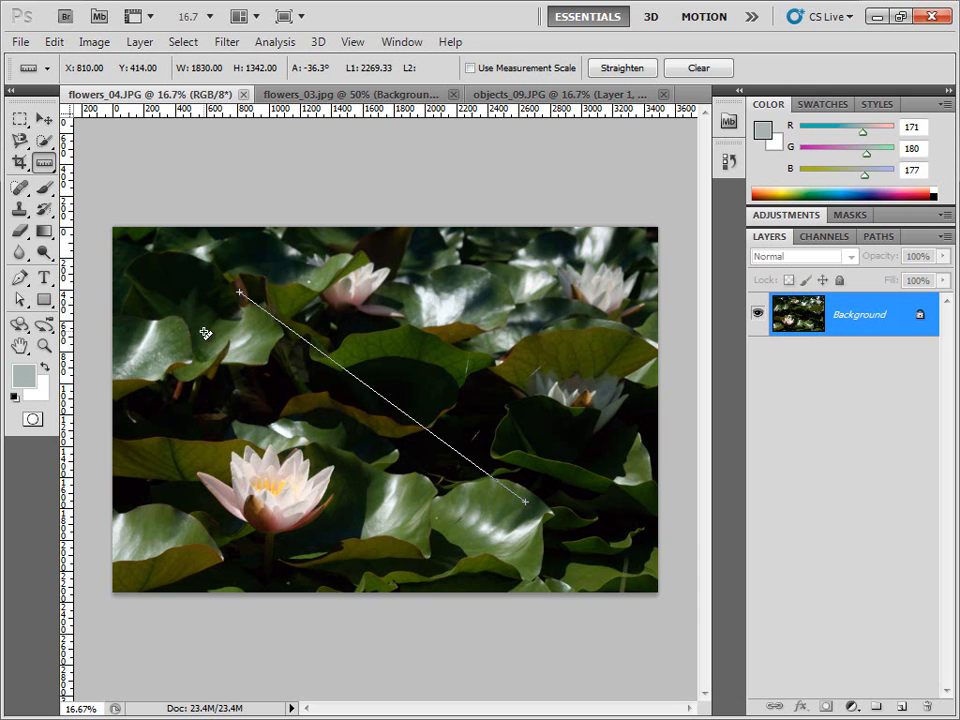
Step: Place four Color Sampler points on the leaves and dark areas in the upper half of the photo
left_click(43, 165)
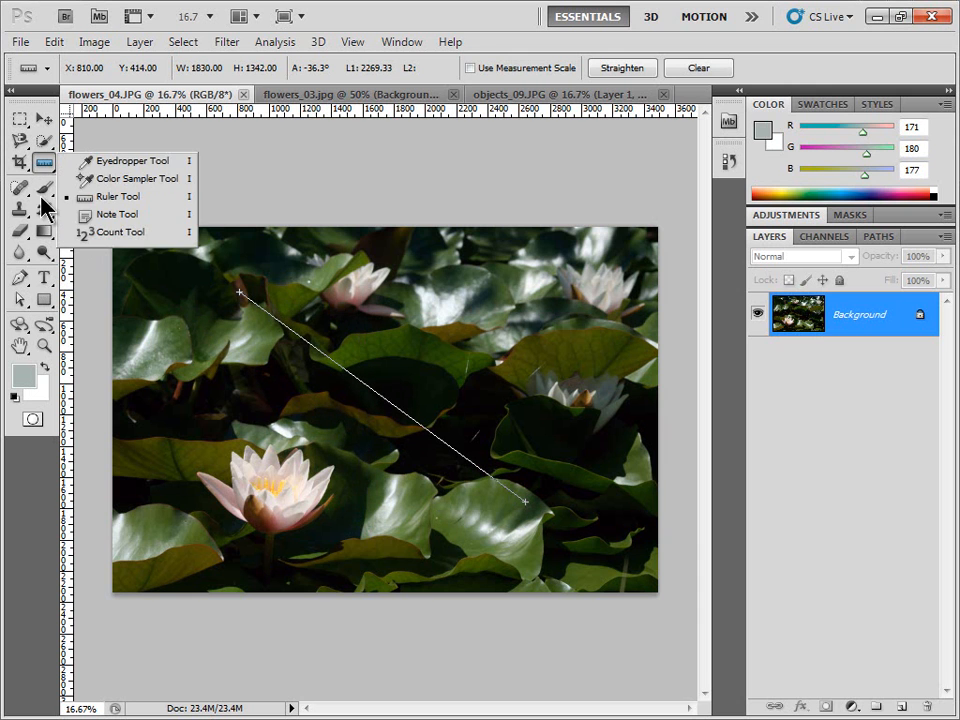
left_click(112, 180)
left_click(197, 338)
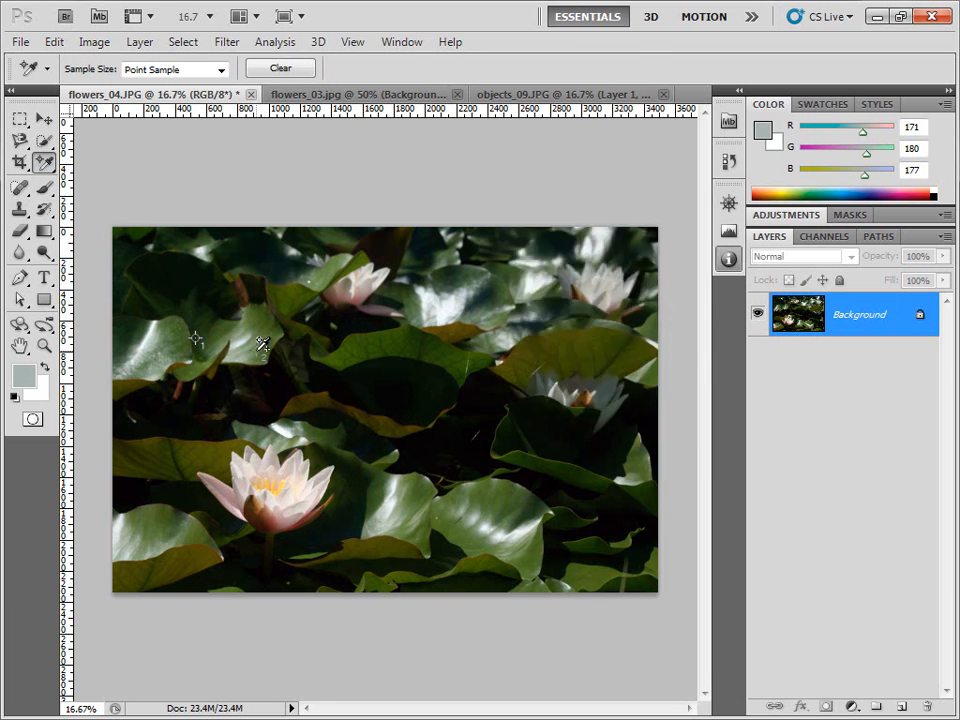
left_click(261, 349)
left_click(367, 319)
left_click(413, 398)
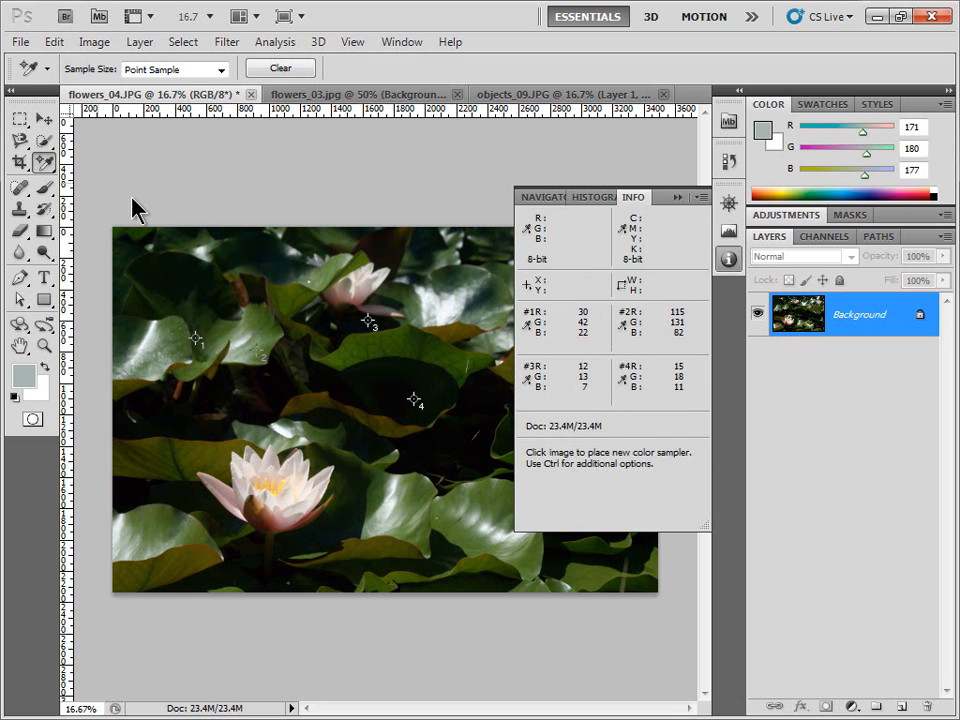
Step: Attach a note to the leaf left of center reading "수련이미지 작업중입니다. 오후까지 납품을 해야함."
left_click(44, 162)
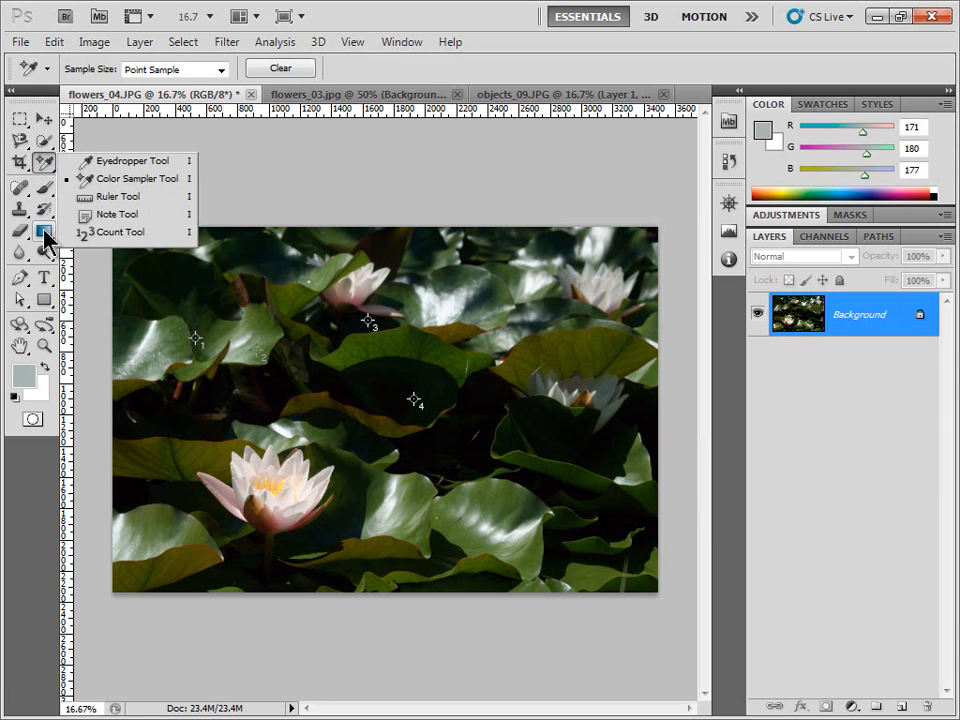
left_click(100, 216)
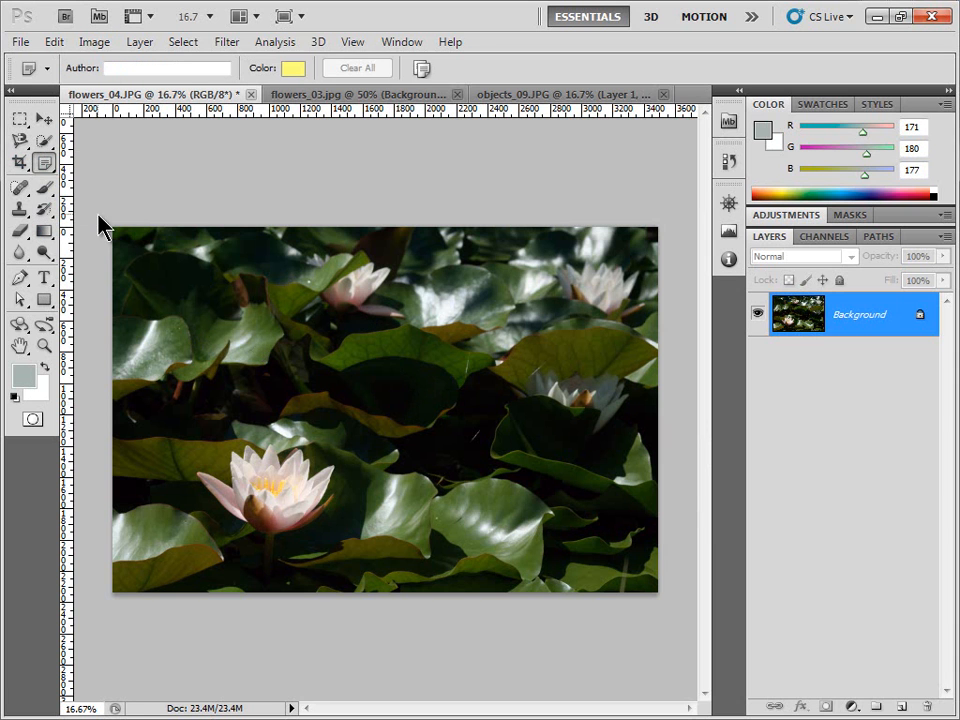
left_click(274, 346)
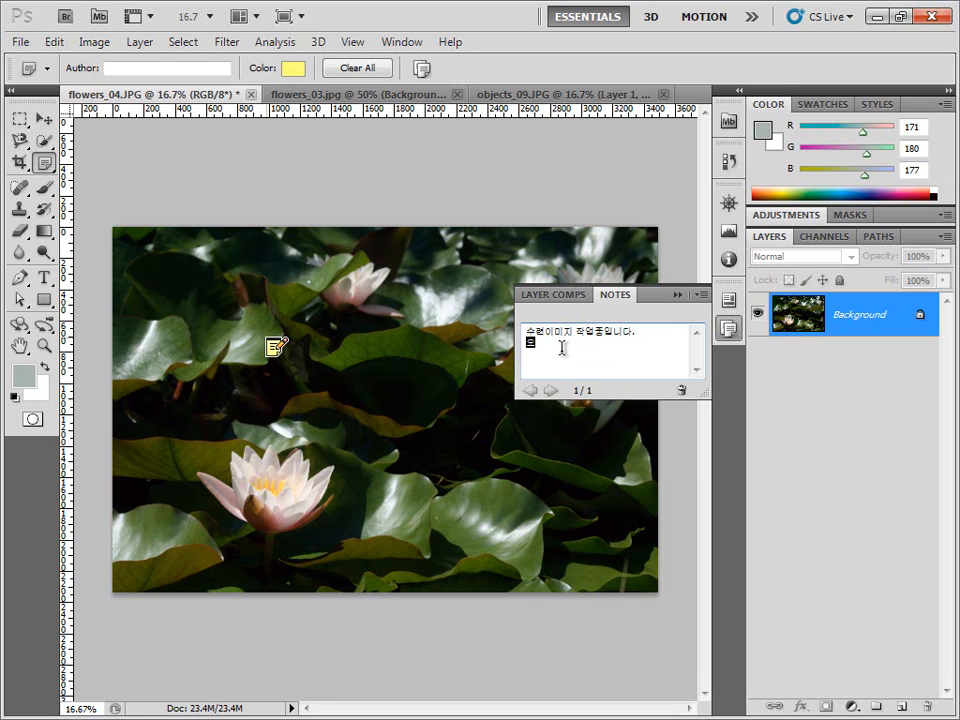
type("후까지")
Step: Reopen the note on the photo to read its text, and close it again
left_click(41, 121)
double_click(272, 350)
double_click(272, 344)
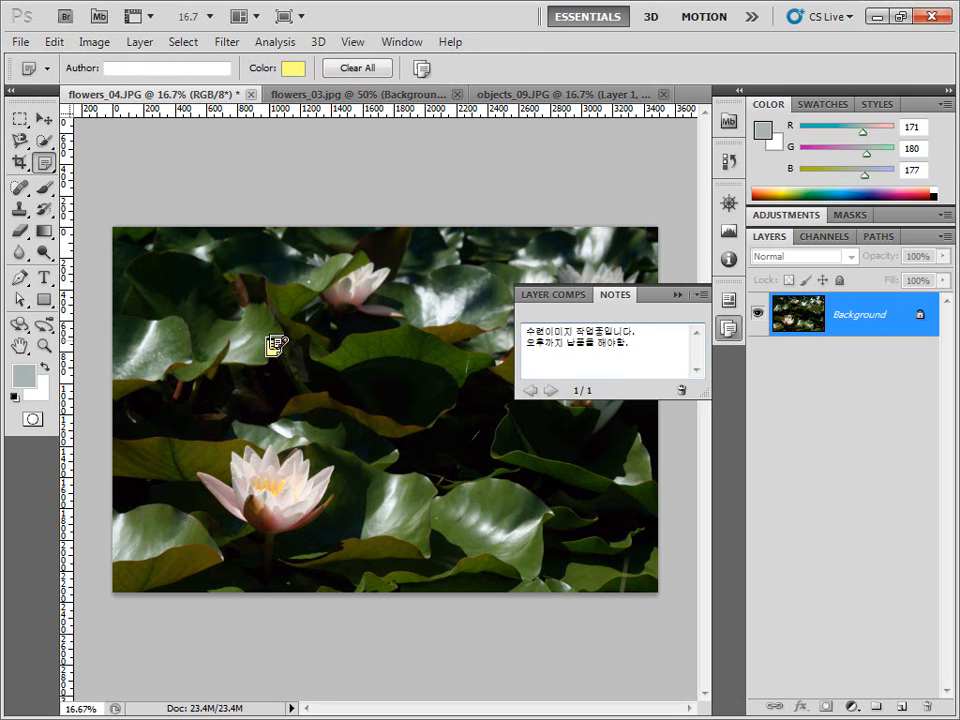
double_click(276, 346)
Step: Add a second note to the right of the first one and delete only that note
left_click(326, 346)
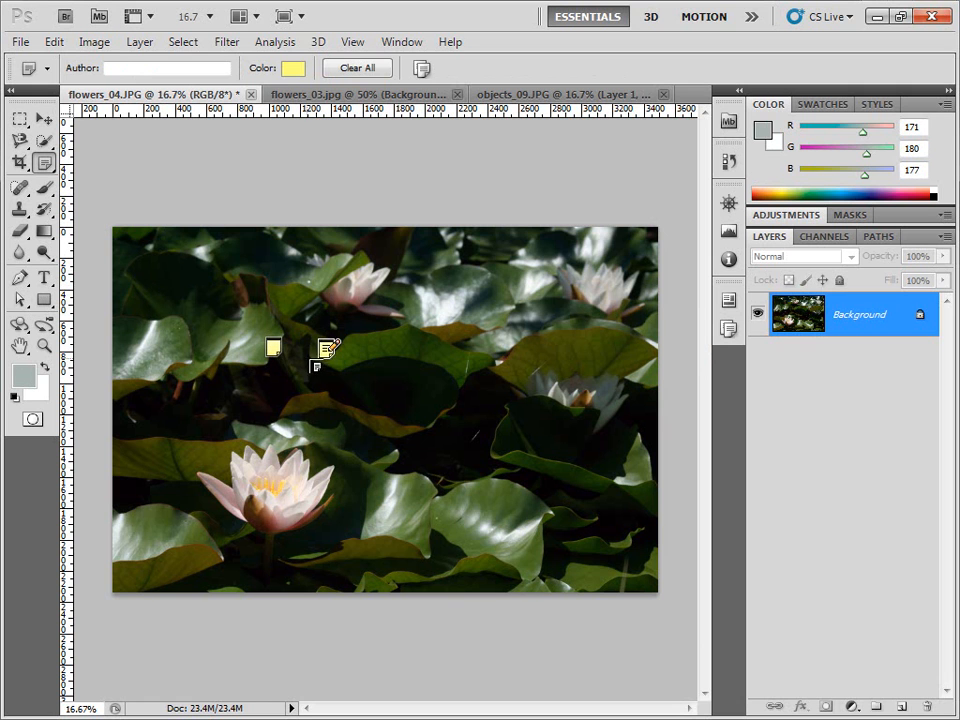
right_click(327, 350)
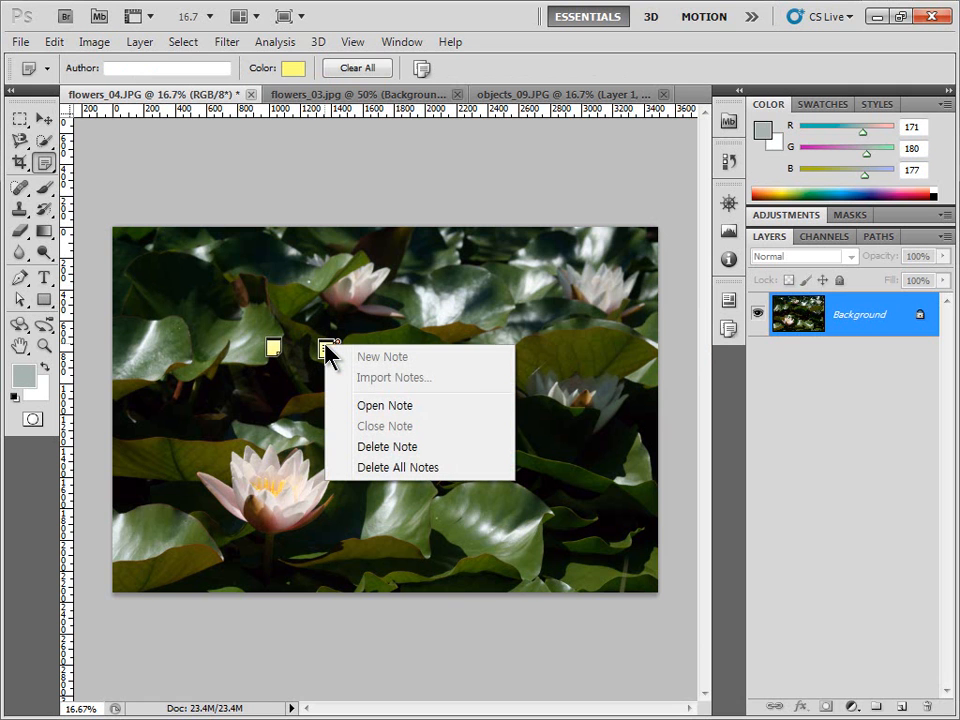
left_click(385, 450)
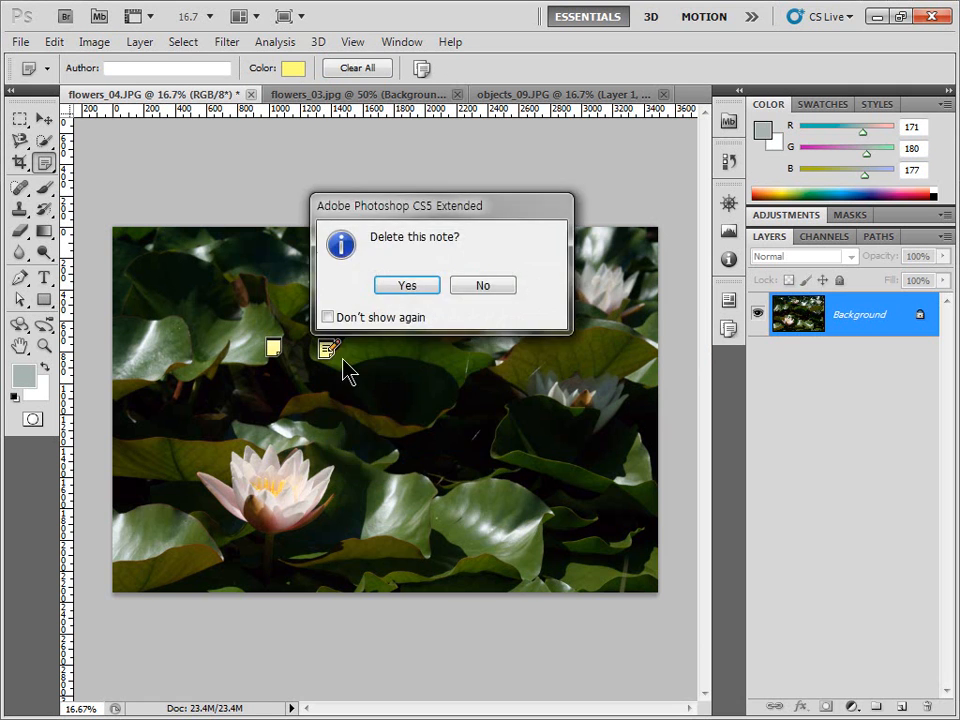
left_click(412, 285)
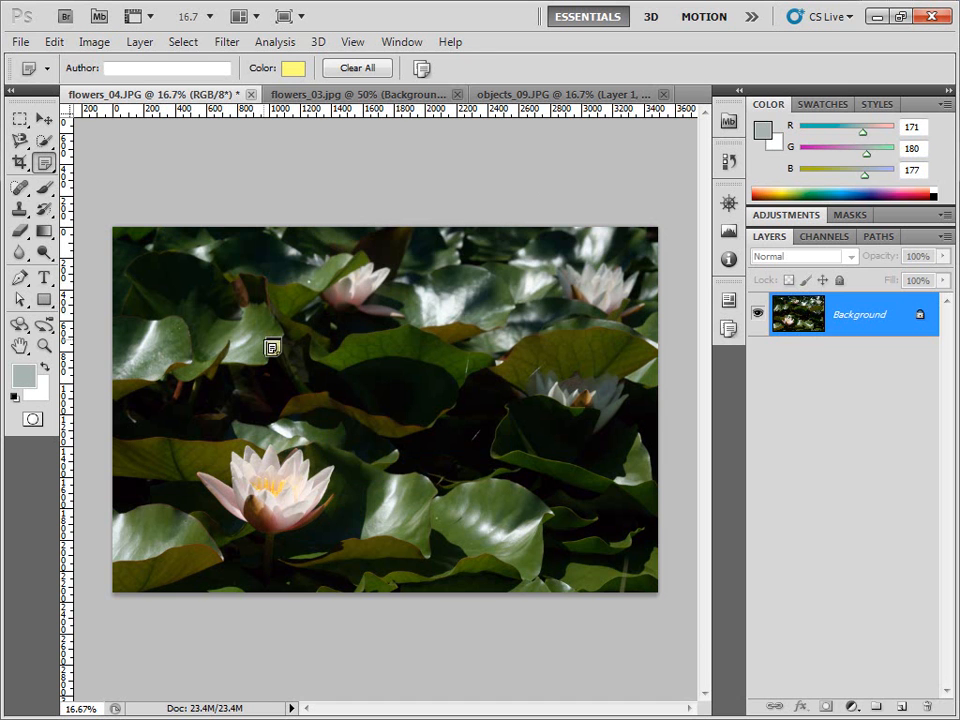
Step: Delete all remaining notes from the photo
right_click(270, 346)
left_click(337, 472)
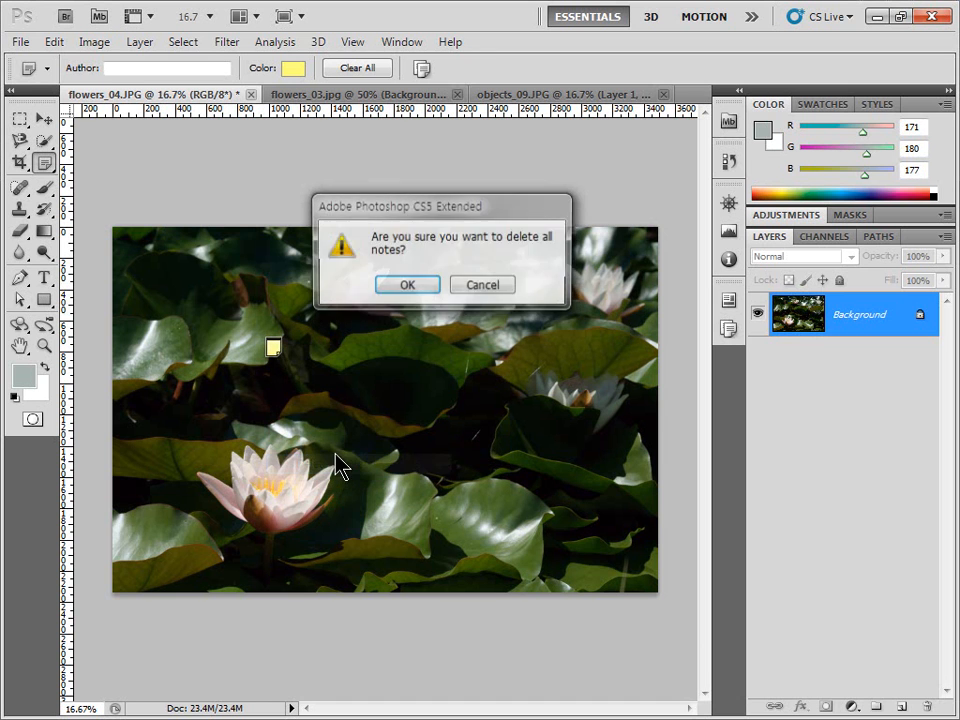
left_click(408, 285)
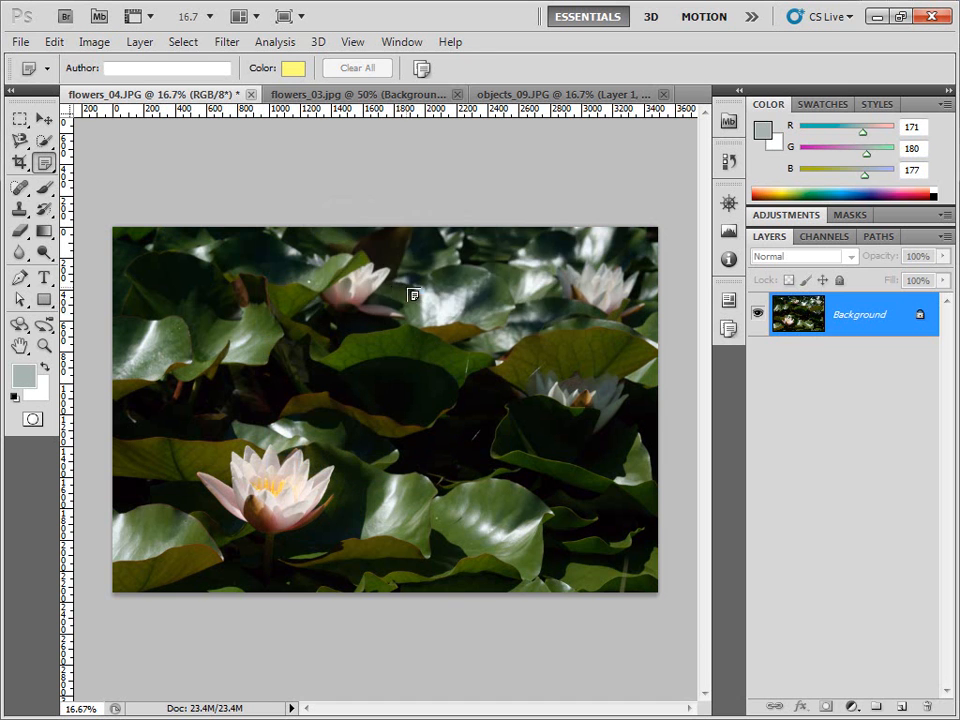
Step: Switch from the Note tool to the Spot Healing Brush tool
left_click(44, 165)
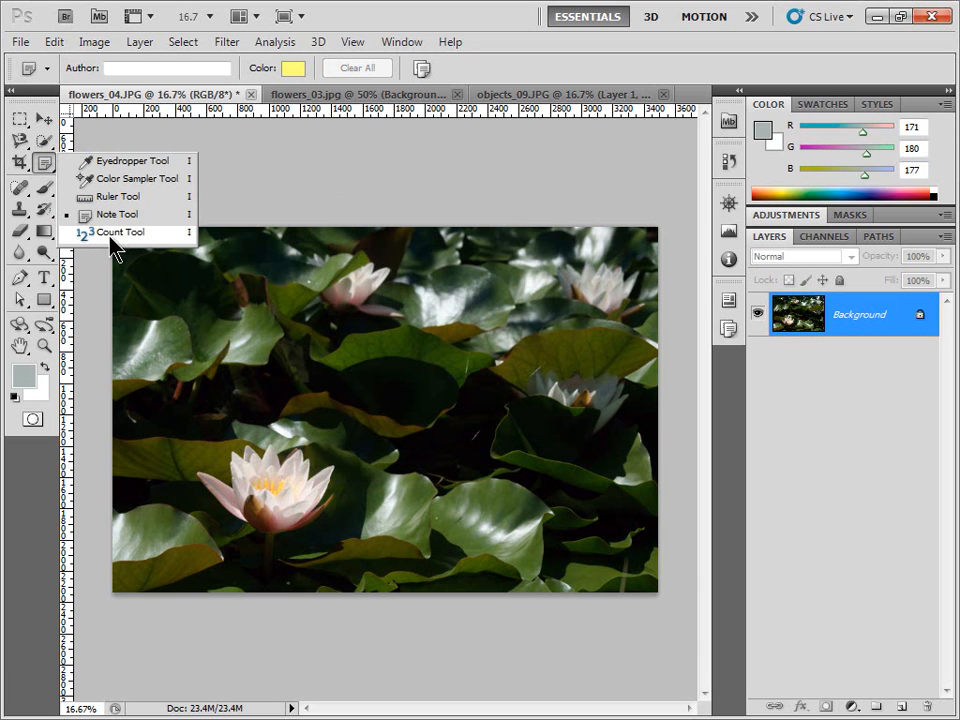
left_click(20, 190)
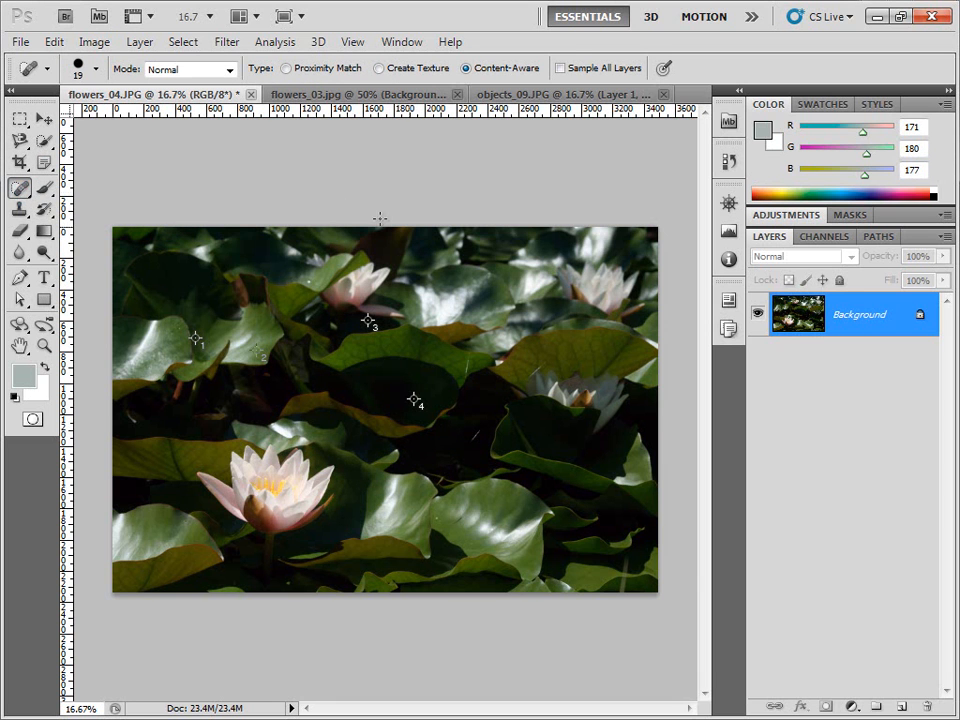
Step: Browse in Mini Bridge from the objects folder up to images and into the people folder
left_click(728, 121)
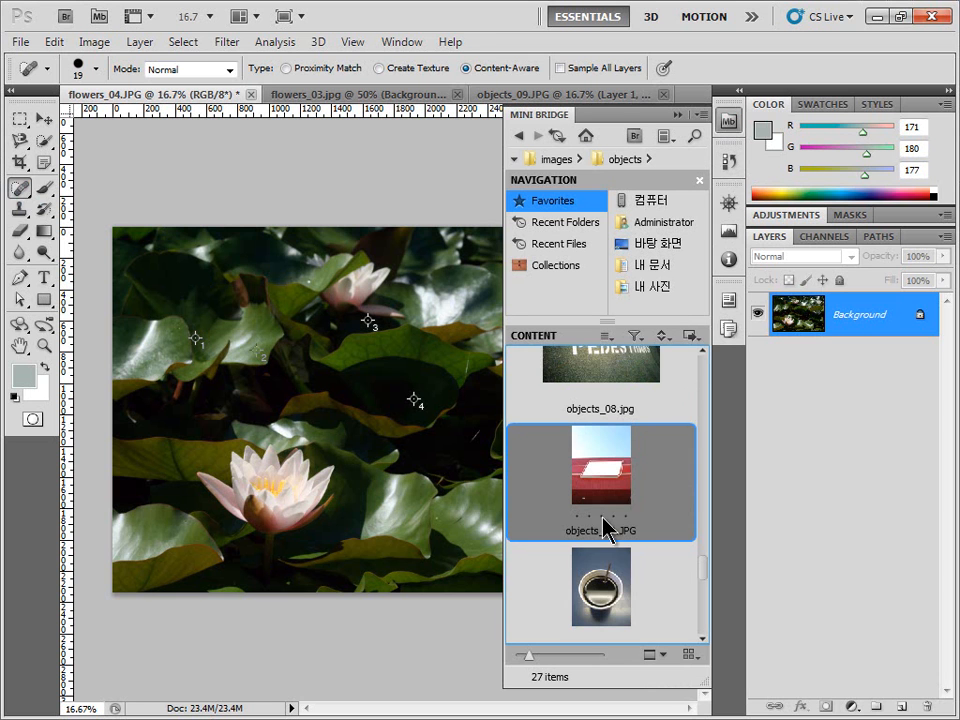
scroll(608, 505, "down", 1)
scroll(608, 505, "up", 4)
scroll(620, 440, "up", 10)
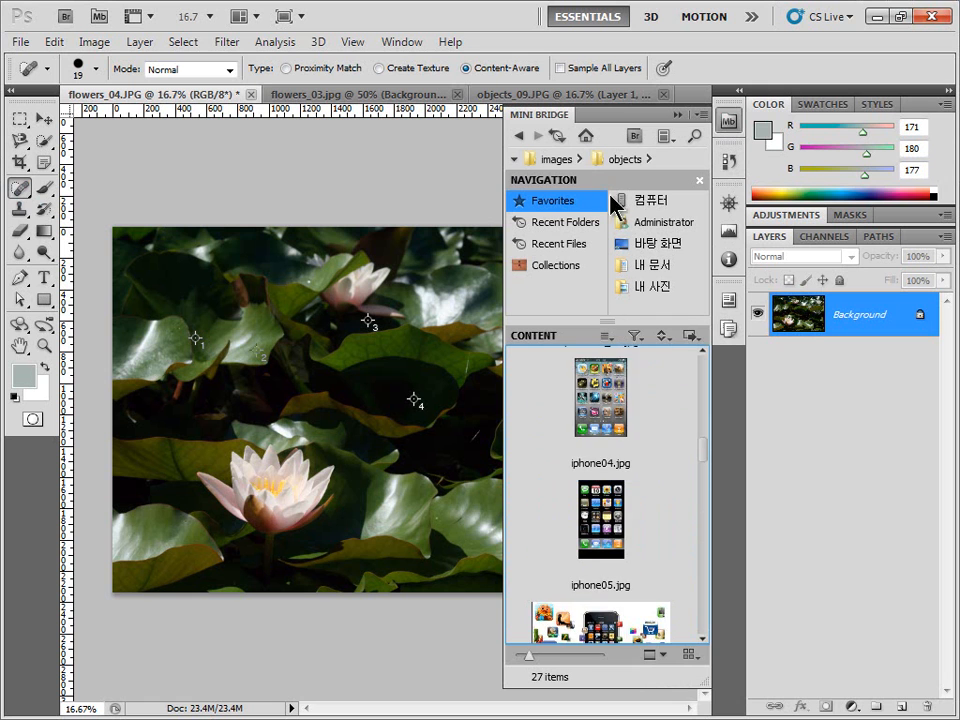
left_click(557, 160)
left_click_drag(703, 401, 704, 516)
left_click(620, 485)
double_click(620, 485)
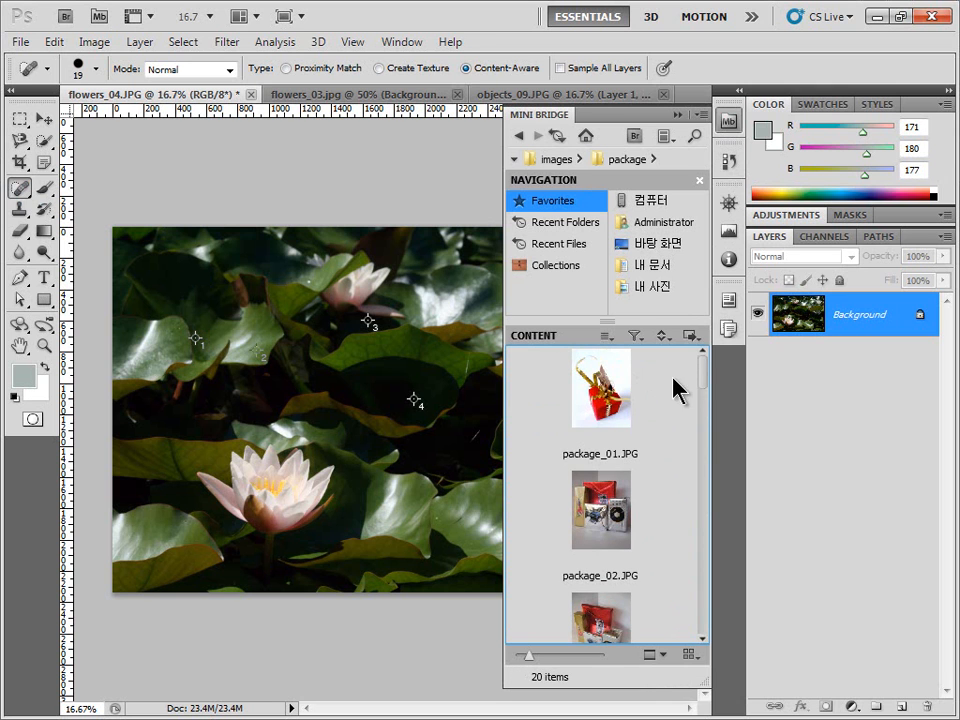
left_click(560, 160)
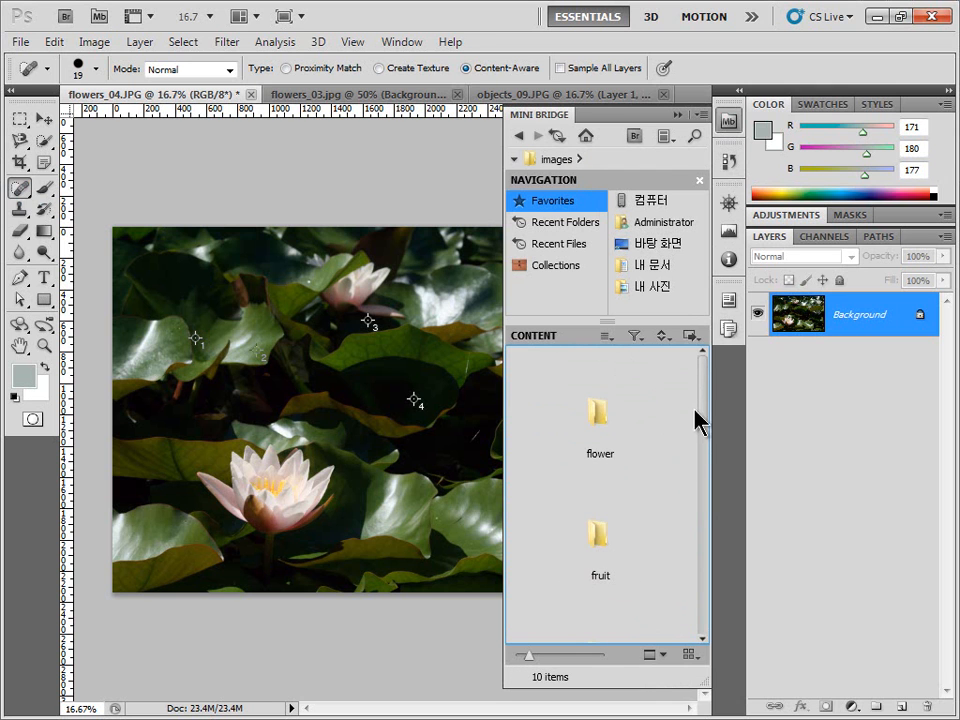
left_click_drag(705, 396, 699, 542)
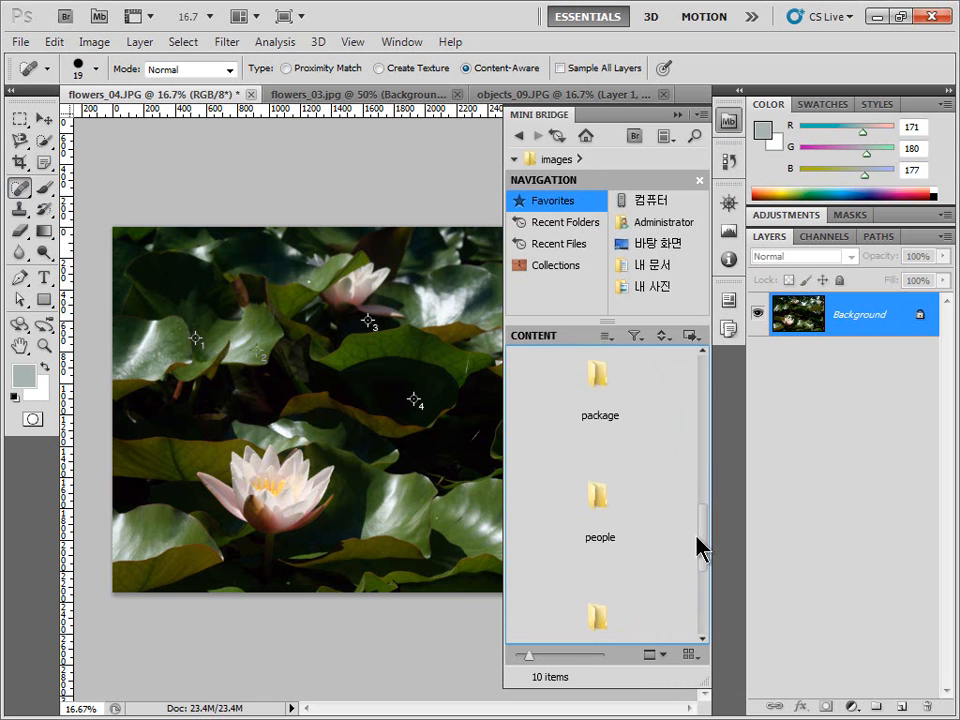
double_click(606, 514)
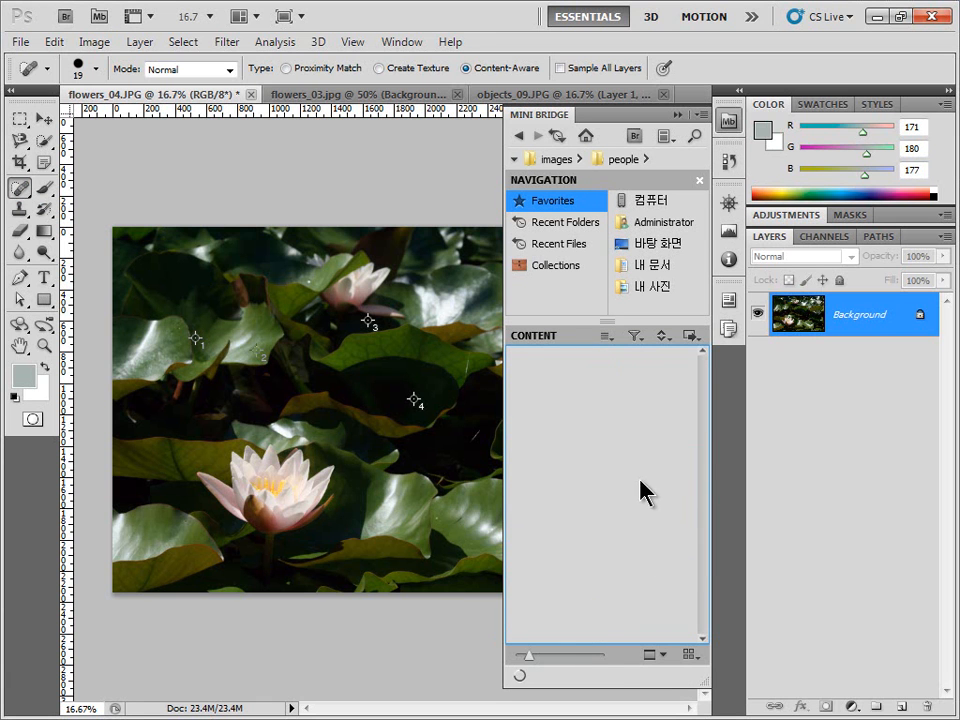
Step: Open people_12.JPG from the people folder as a new document
left_click(620, 550)
scroll(625, 555, "down", 2)
scroll(621, 545, "down", 10)
scroll(632, 555, "down", 5)
left_click(620, 478)
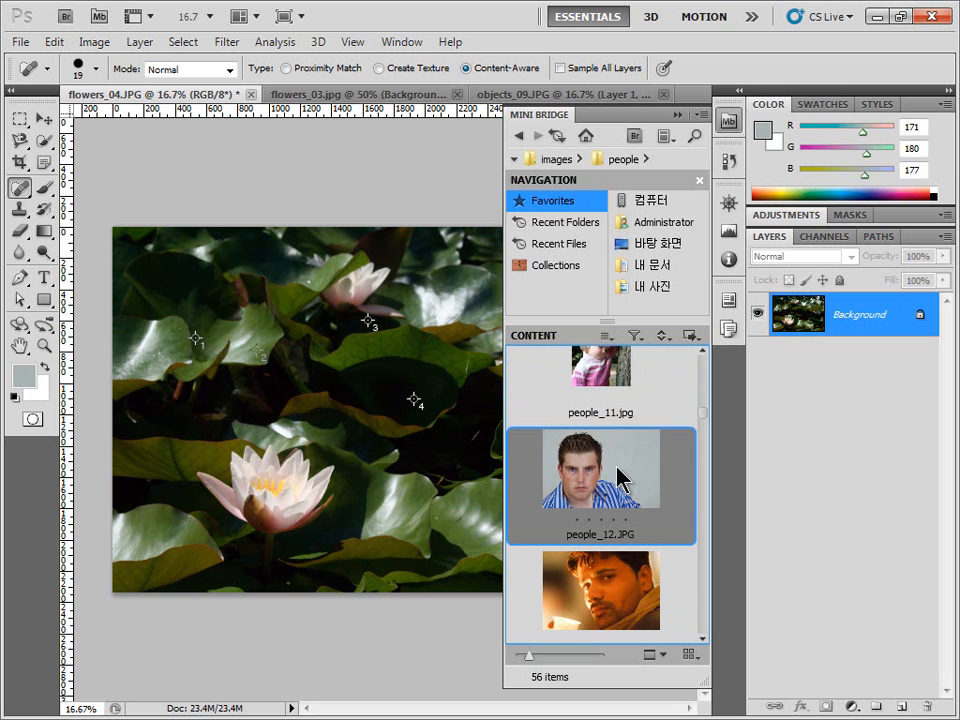
double_click(575, 483)
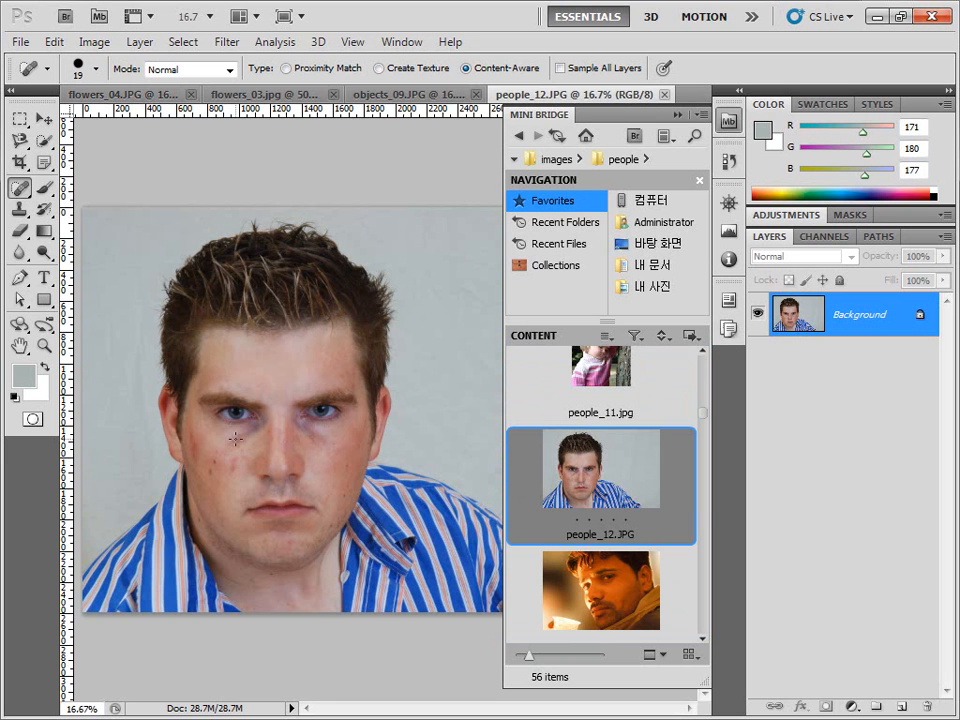
Step: Remove the dark moles on the man's cheeks with the Spot Healing Brush in Content-Aware mode
left_click(44, 346)
left_click_drag(255, 482, 347, 514)
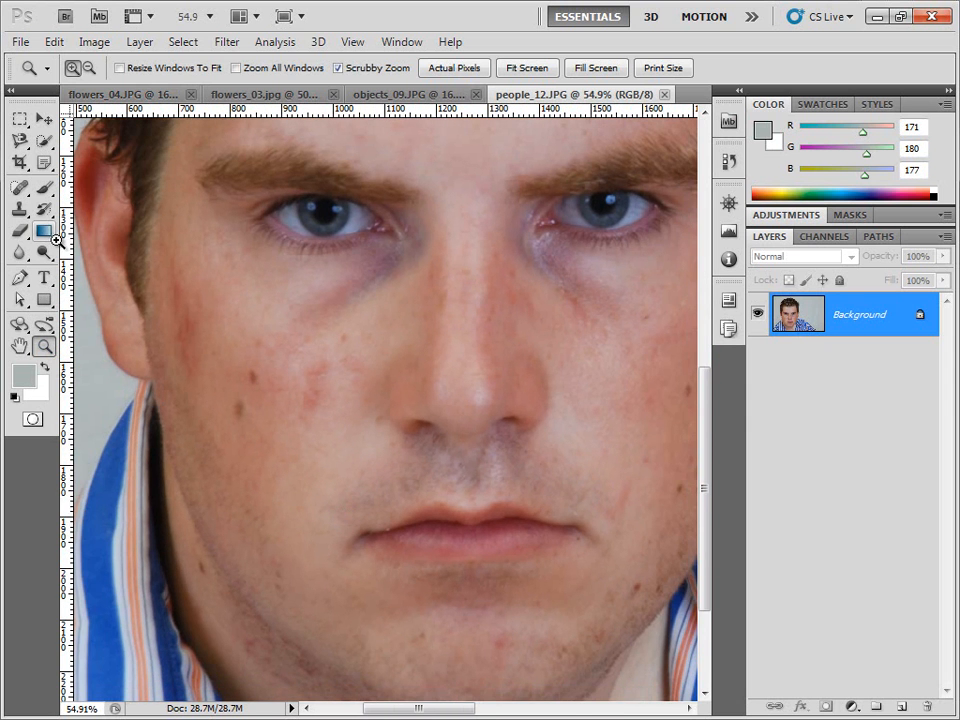
left_click(20, 188)
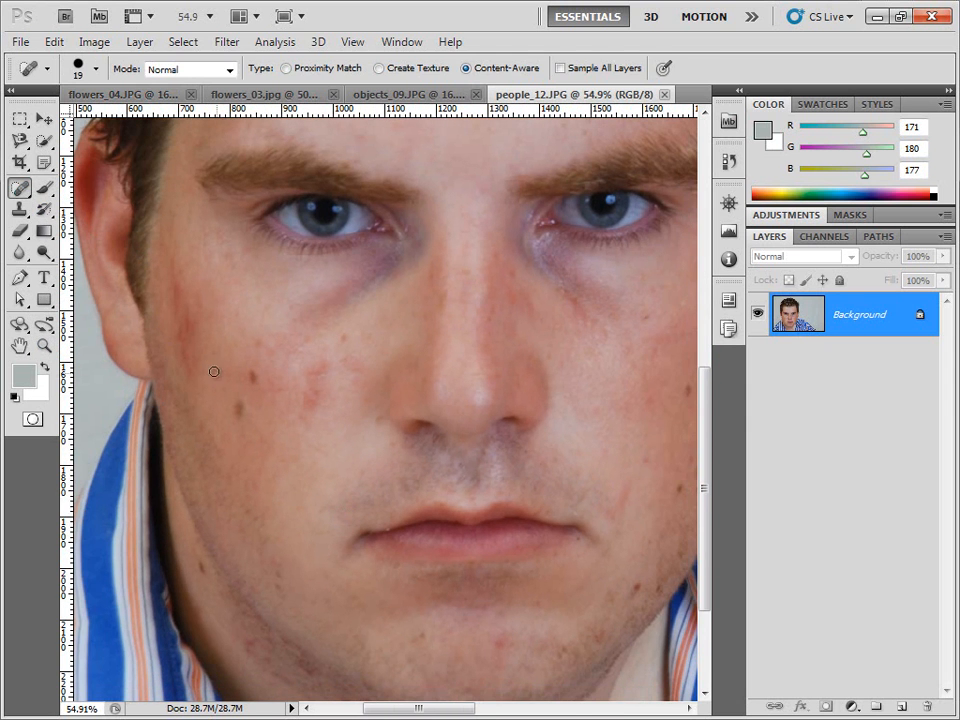
left_click(247, 376)
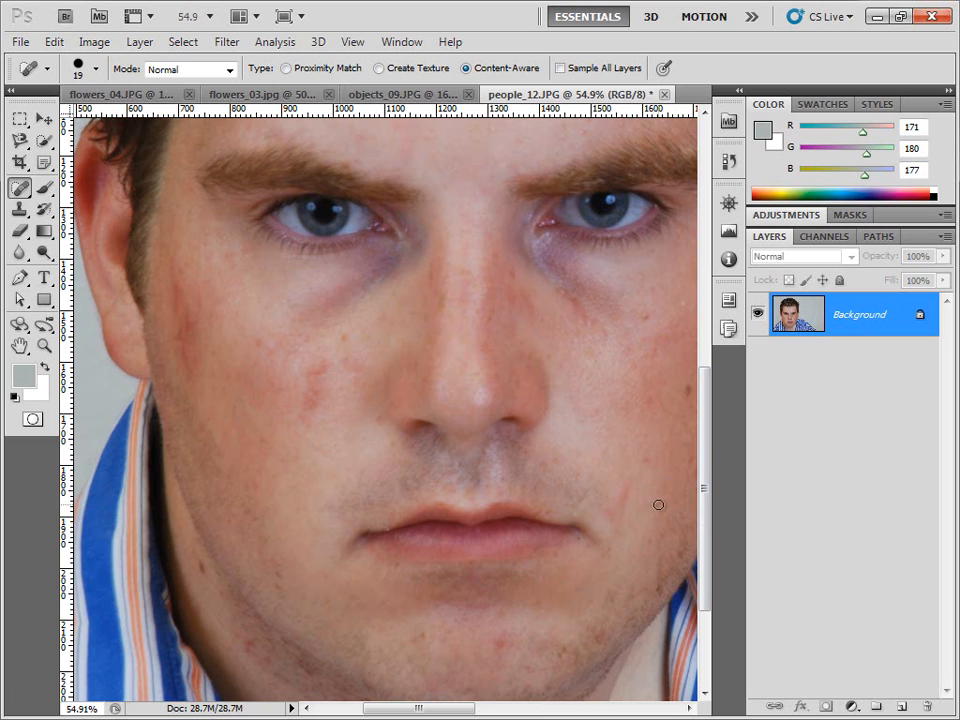
left_click(19, 192)
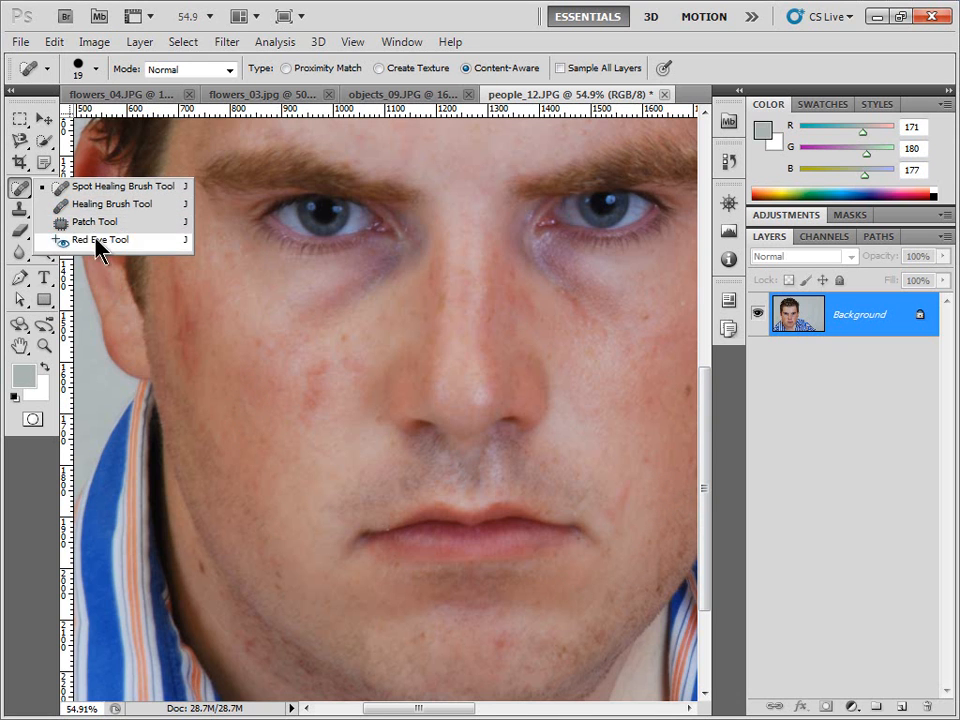
left_click(62, 187)
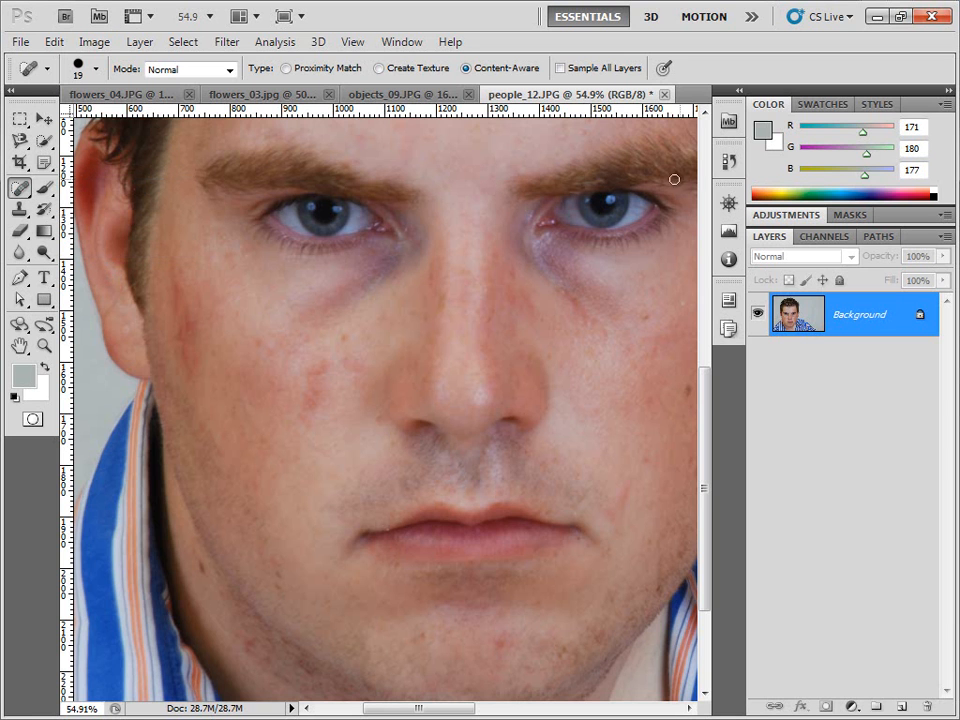
Step: Place people_53.JPG from Mini Bridge over the man's portrait as a new layer
left_click(729, 121)
left_click_drag(703, 412, 699, 632)
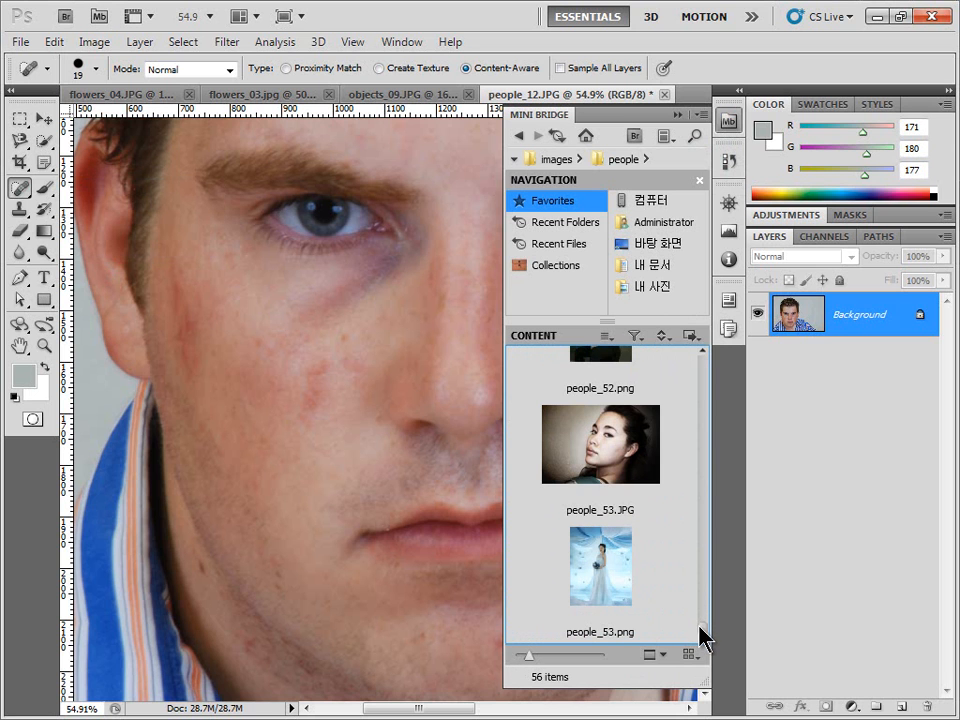
left_click(607, 510)
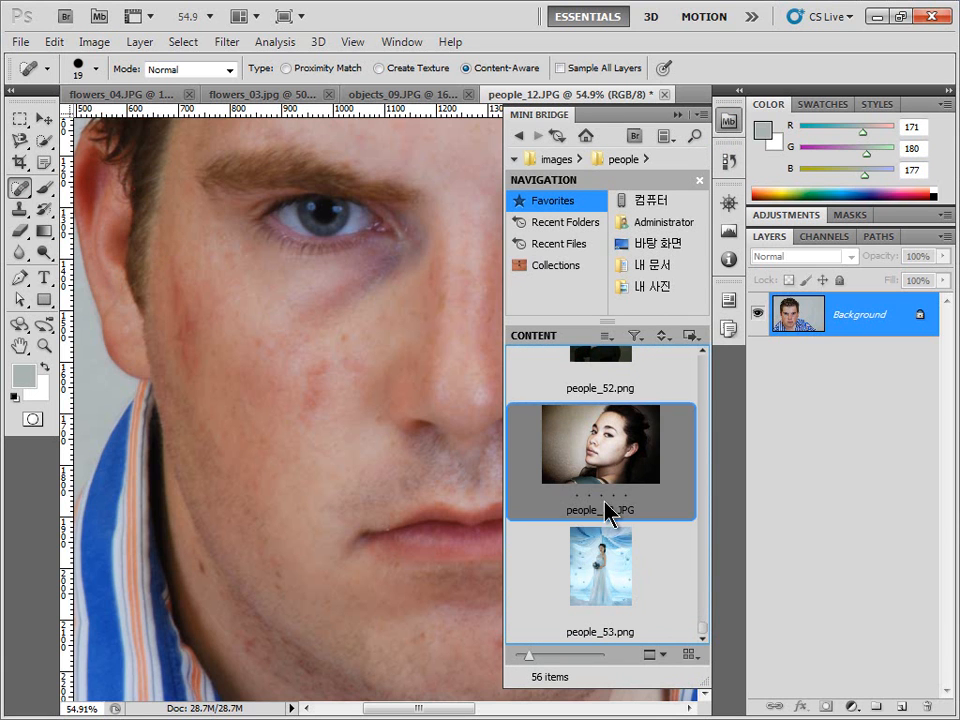
left_click_drag(610, 487, 311, 372)
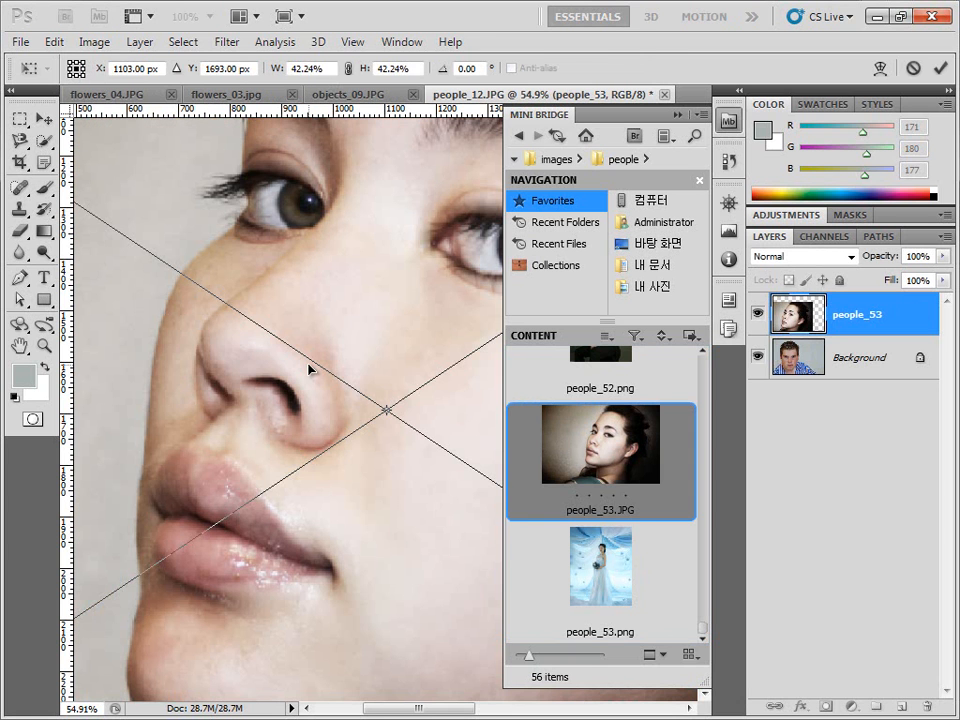
key("Return")
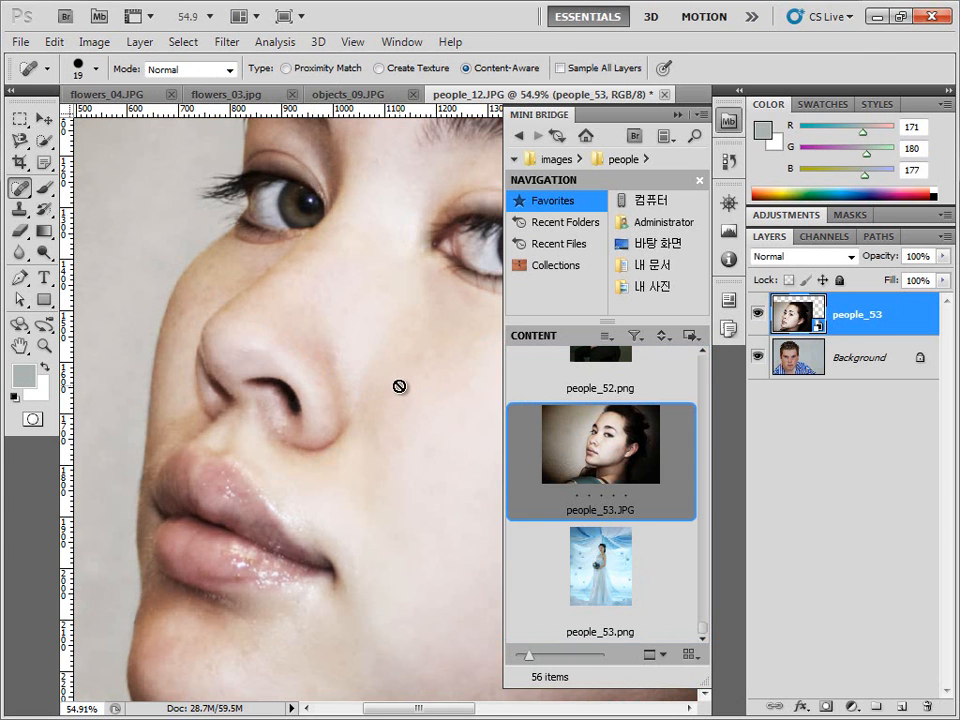
Step: Try to use the Spot Healing Brush on the placed people_53 layer
left_click(401, 390)
left_click(527, 296)
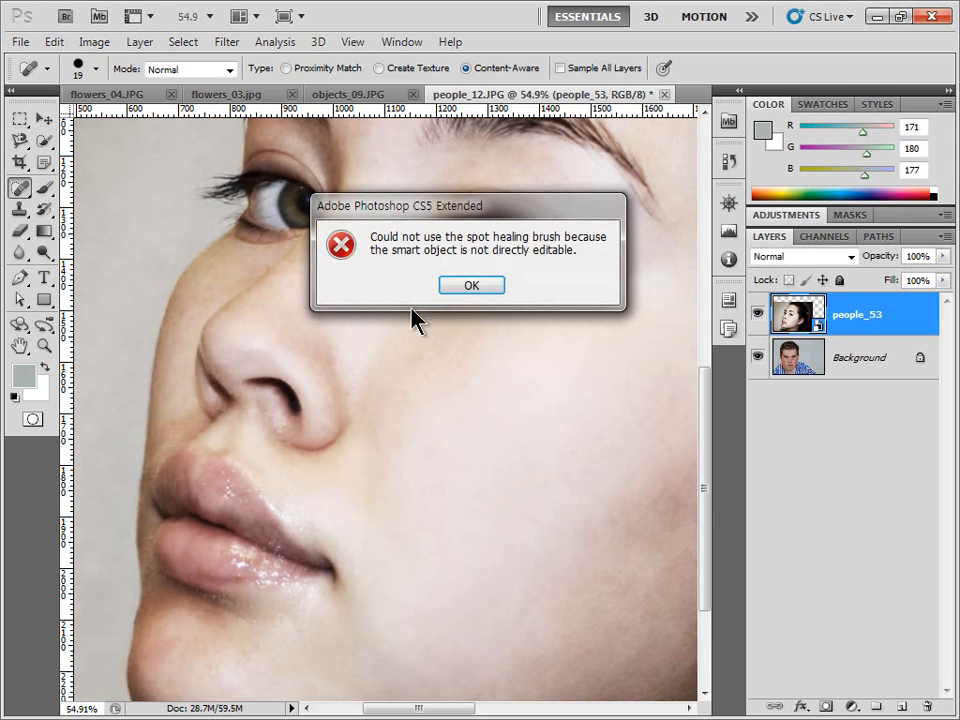
left_click(447, 286)
Step: Switch to the Clone Stamp tool and rasterize the people_53 layer
left_click_drag(439, 315, 407, 300)
left_click_drag(394, 446, 430, 320)
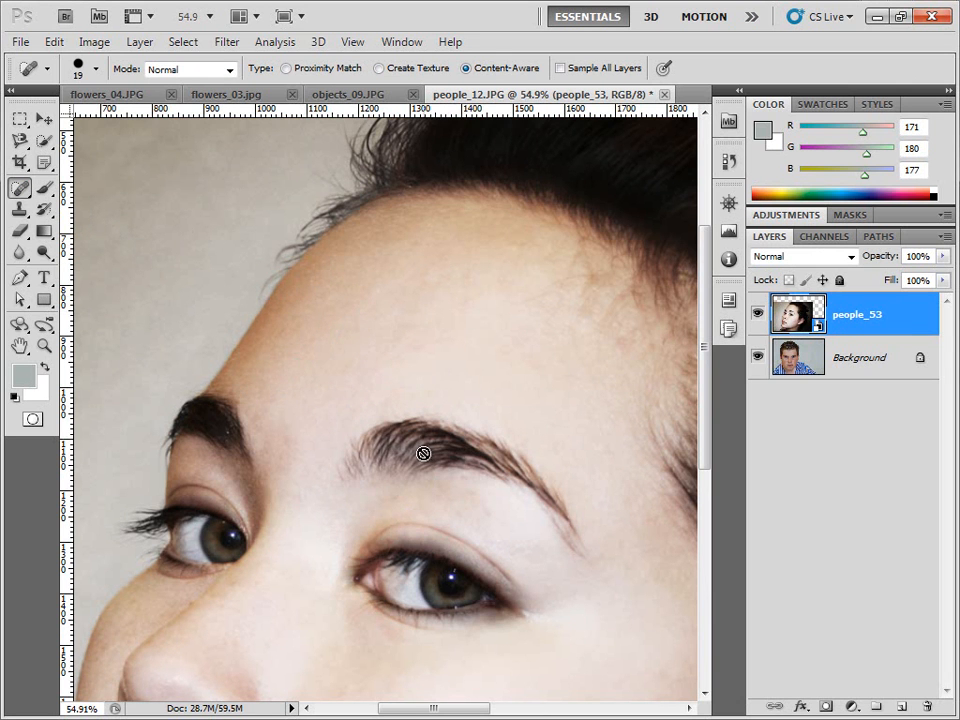
left_click(19, 210)
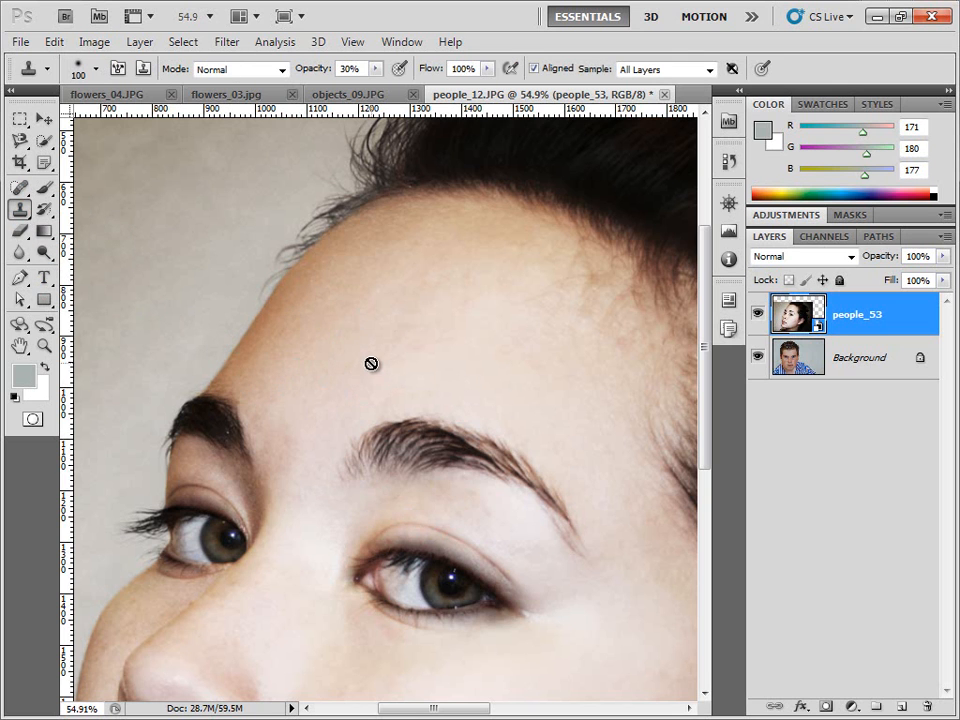
right_click(871, 336)
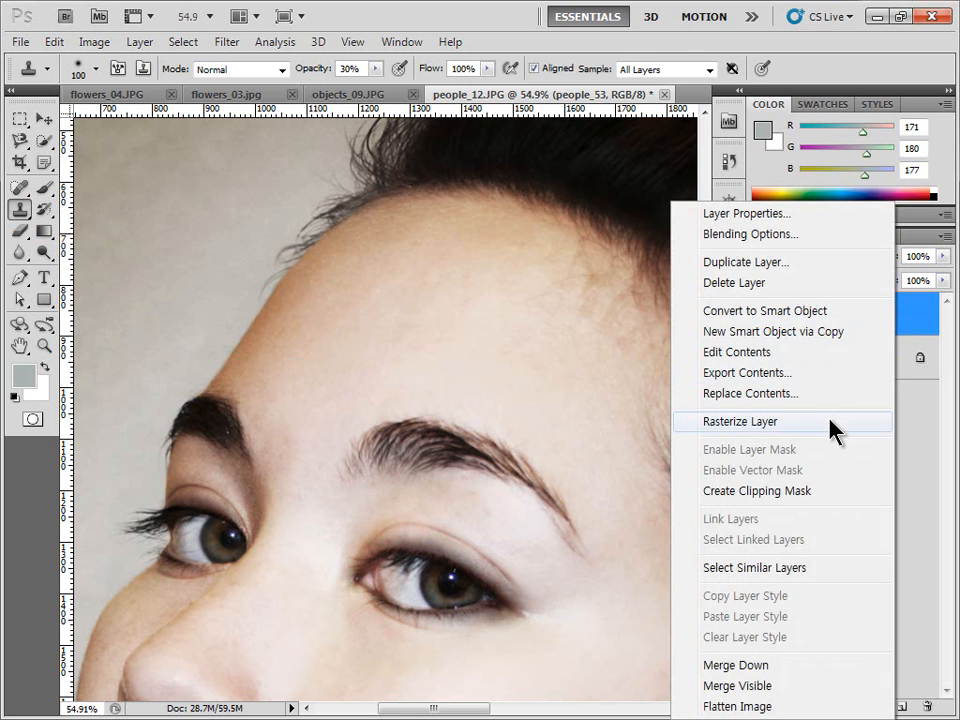
left_click(829, 429)
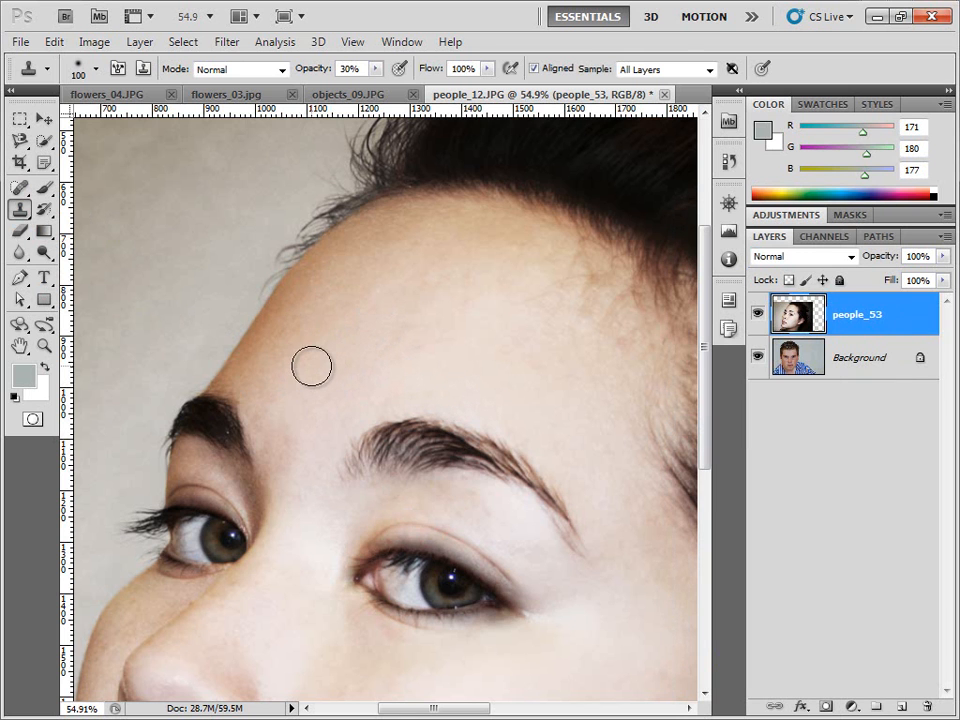
Step: Clone one of the woman's eyes onto her forehead at 30% opacity, and paint over the copy at 100% opacity
left_click(435, 580, "alt")
left_click(374, 316)
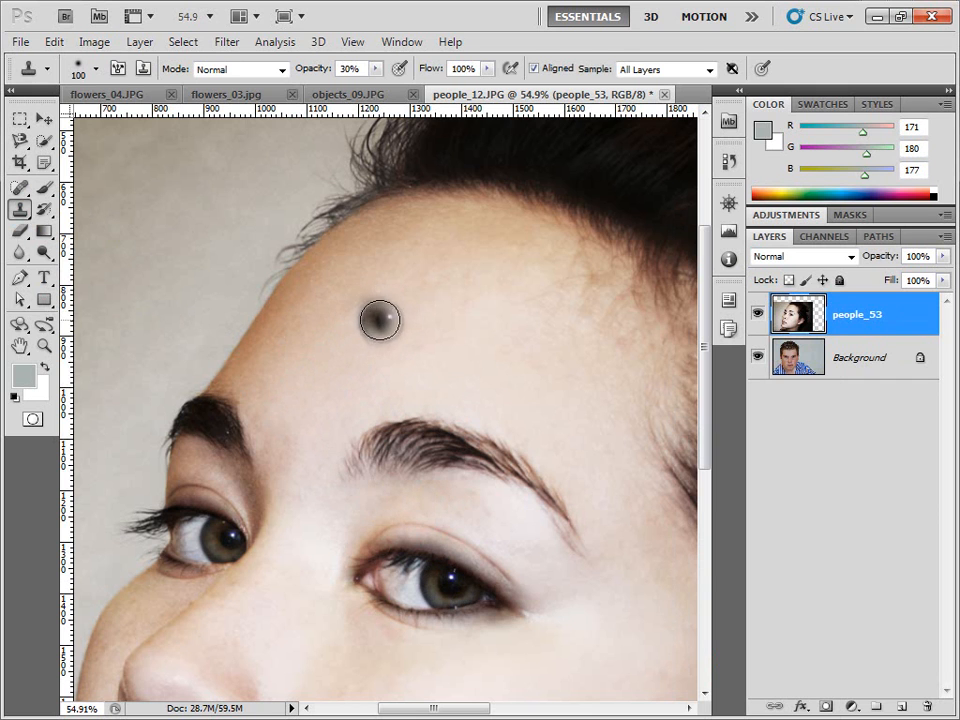
mouse_move(381, 319)
left_mouse_down()
mouse_move(399, 319)
mouse_move(367, 318)
mouse_move(449, 331)
mouse_move(336, 336)
mouse_move(371, 304)
mouse_move(441, 321)
mouse_move(329, 310)
mouse_move(444, 330)
mouse_move(330, 302)
mouse_move(416, 330)
mouse_move(437, 318)
mouse_move(336, 313)
mouse_move(420, 332)
mouse_move(400, 250)
left_mouse_up()
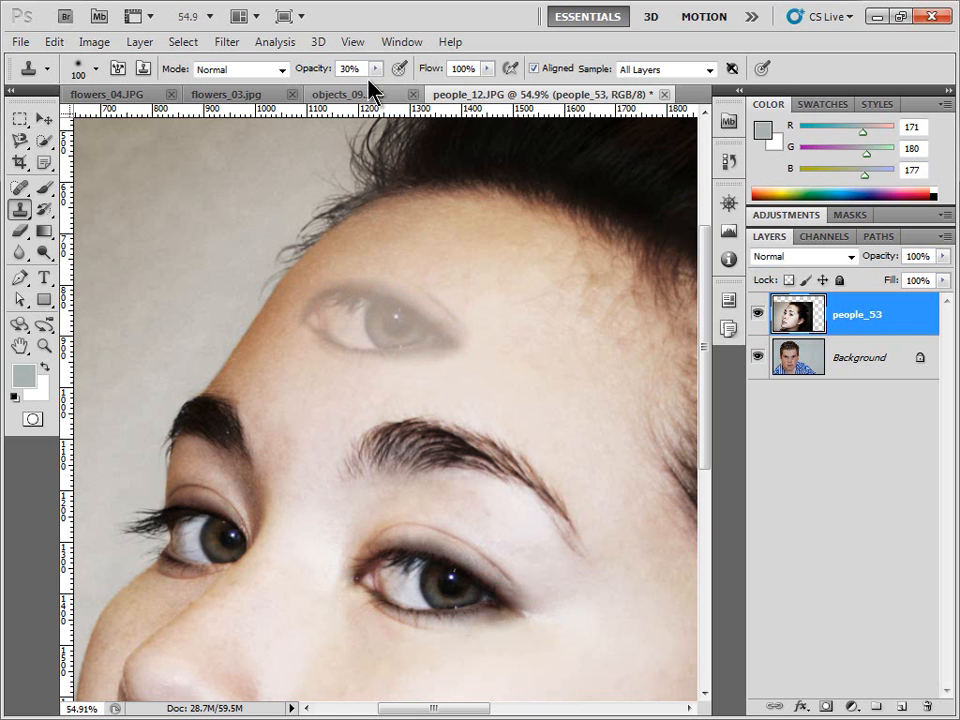
left_click_drag(376, 69, 404, 89)
mouse_move(412, 250)
left_mouse_down()
mouse_move(383, 331)
mouse_move(381, 310)
mouse_move(419, 324)
mouse_move(330, 327)
mouse_move(310, 314)
mouse_move(427, 307)
mouse_move(383, 345)
mouse_move(325, 314)
mouse_move(394, 293)
mouse_move(443, 343)
mouse_move(368, 320)
left_mouse_up()
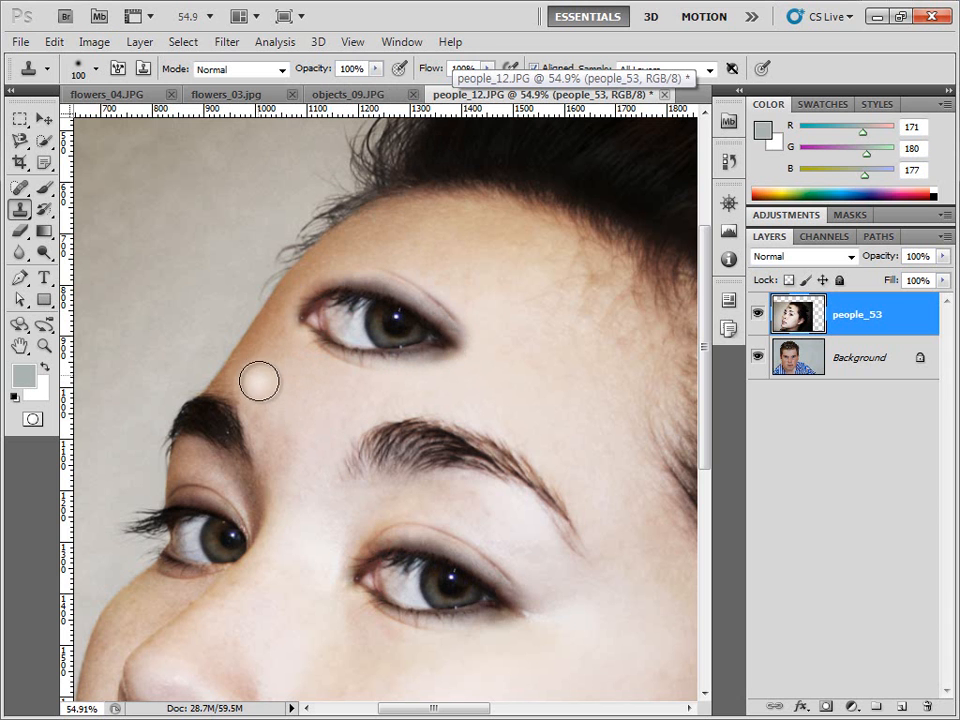
Step: Revert people_12.JPG to its last saved version
left_click(28, 42)
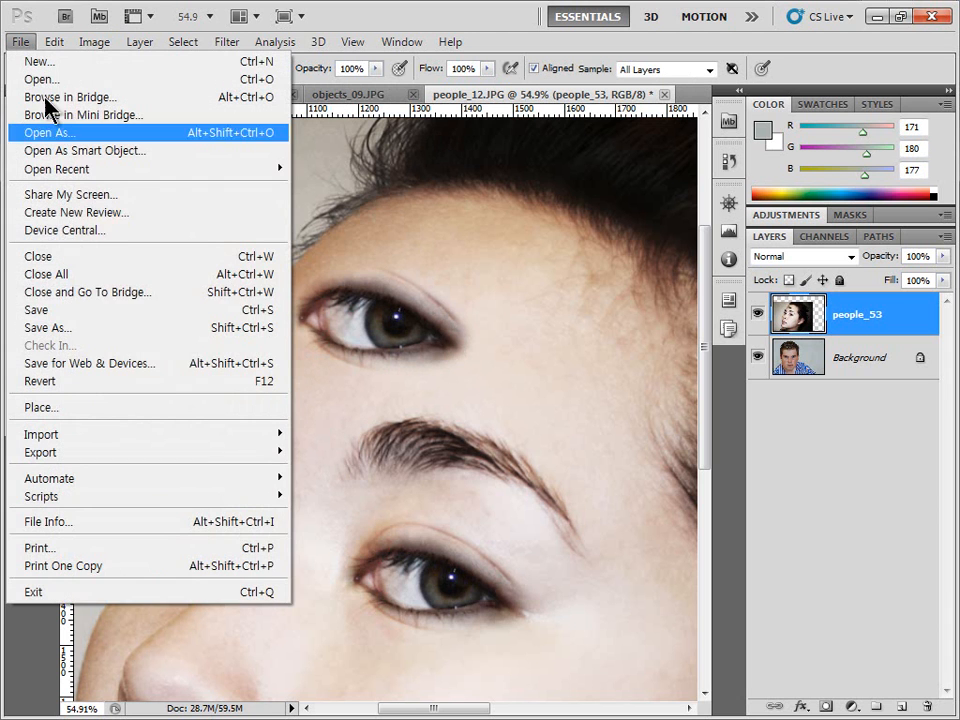
left_click(94, 382)
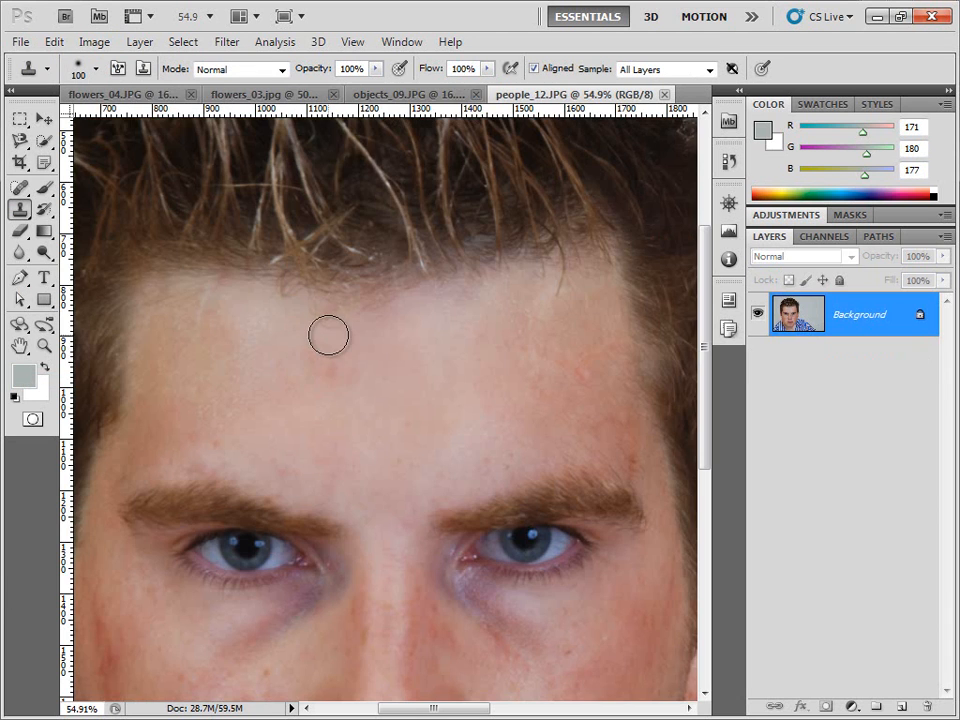
key("space")
left_click_drag(235, 518, 282, 186)
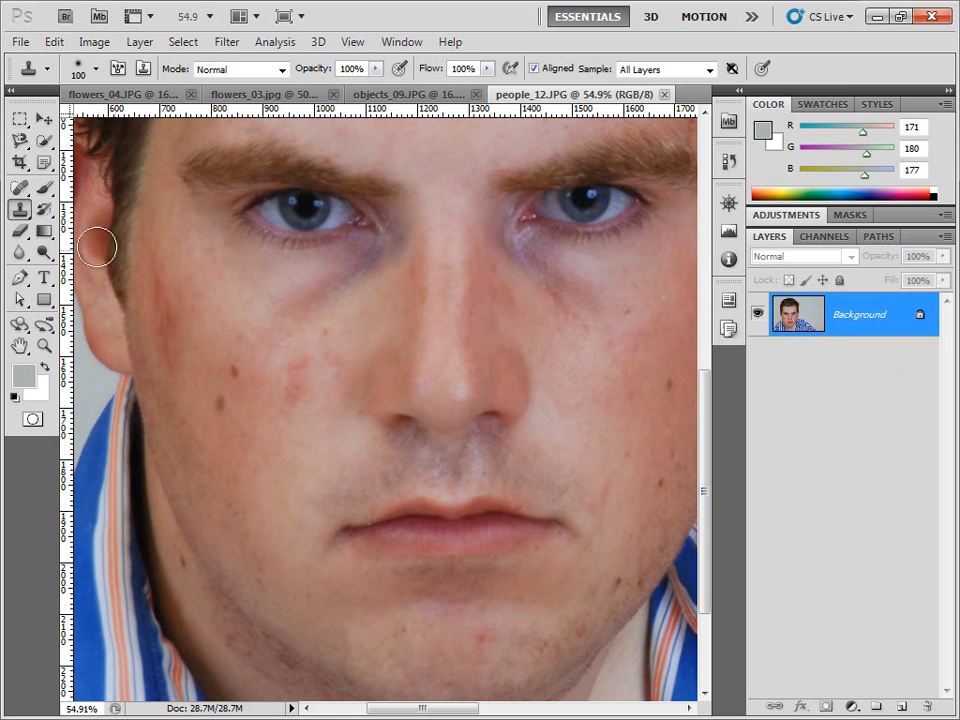
Step: Switch to the Brush tool and reset the foreground and background colors to default black and white
left_click(43, 190)
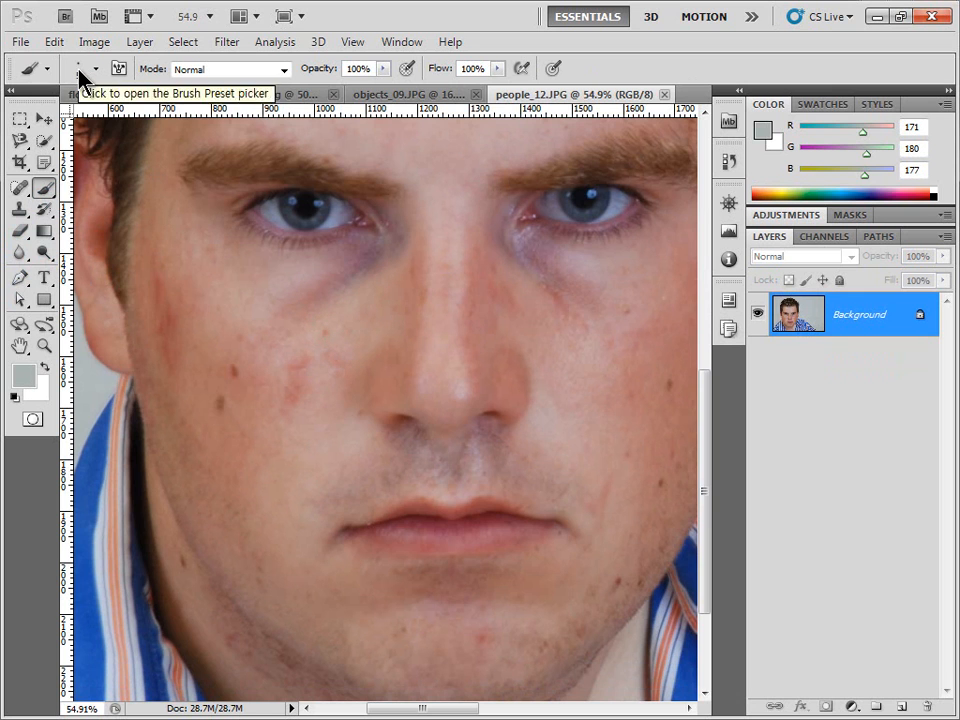
left_click(13, 397)
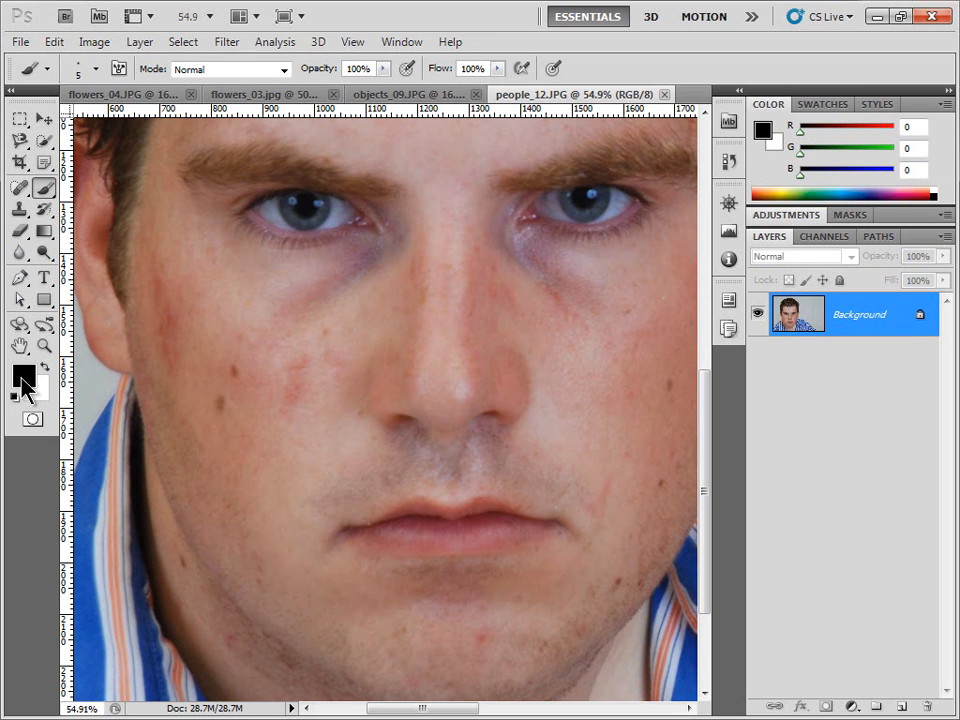
left_click(78, 70)
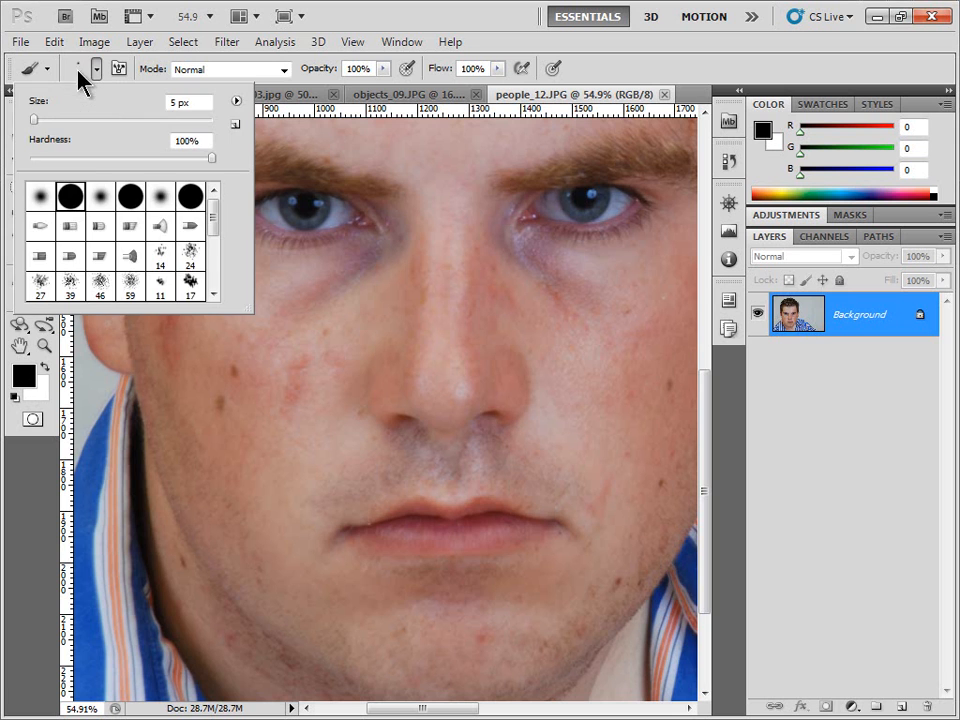
left_click(79, 76)
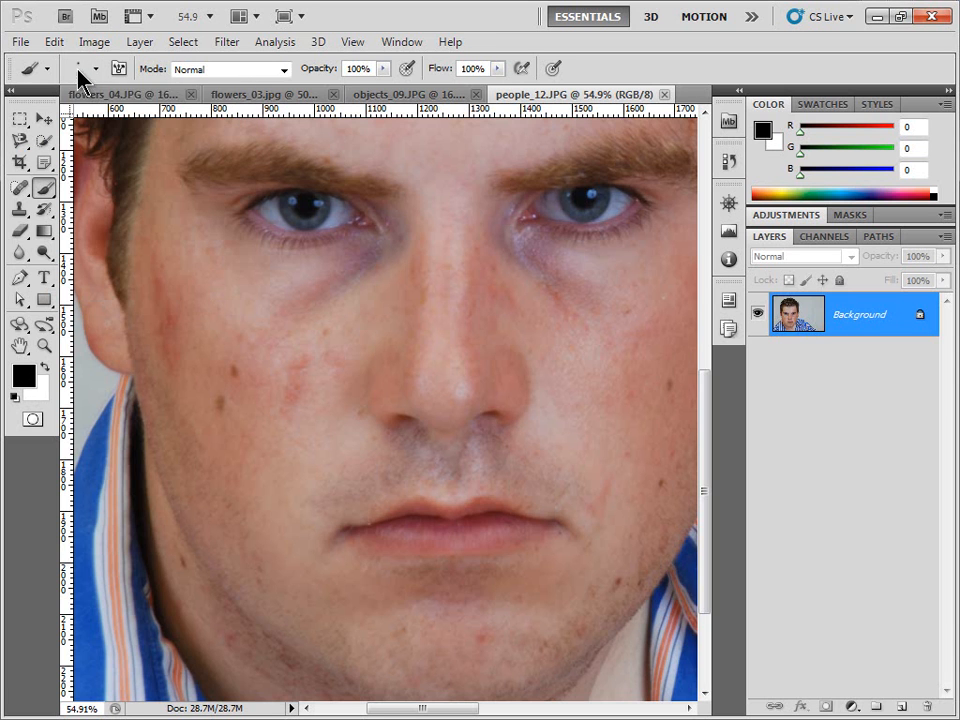
Step: Paint black dots on the man's cheek and a curled mustache above his lips with the 5 px brush
left_click(239, 309)
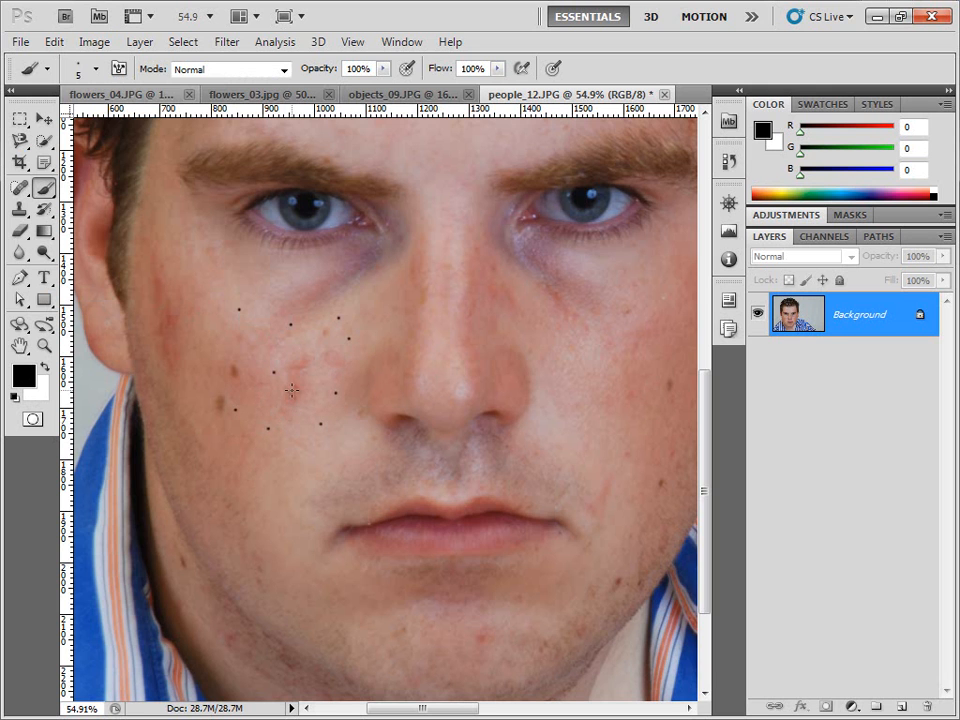
left_click_drag(400, 468, 348, 483)
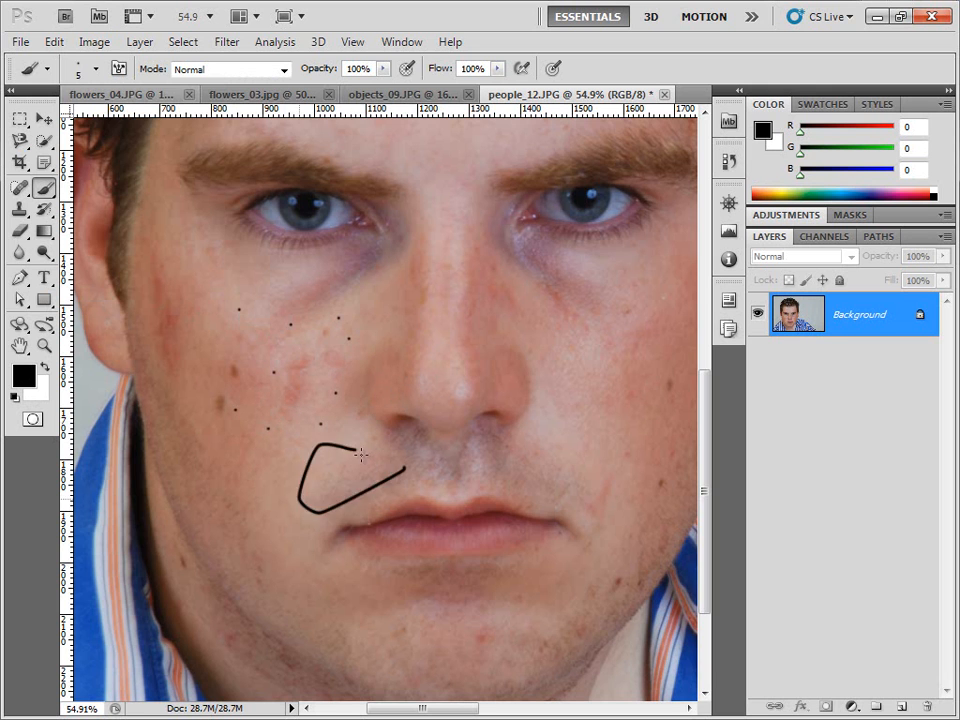
mouse_move(491, 466)
left_mouse_down()
mouse_move(546, 498)
mouse_move(640, 462)
mouse_move(576, 453)
mouse_move(602, 470)
left_mouse_up()
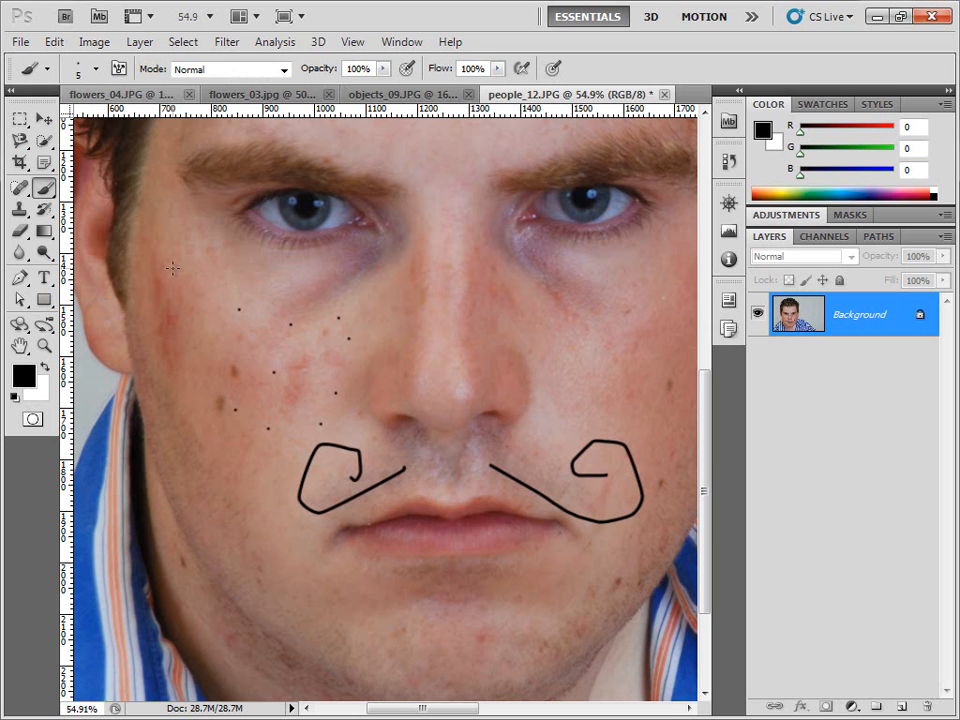
Step: Increase the brush size to 24 px and paint thick black mustache strokes between the man's nose and upper lip
left_click(95, 67)
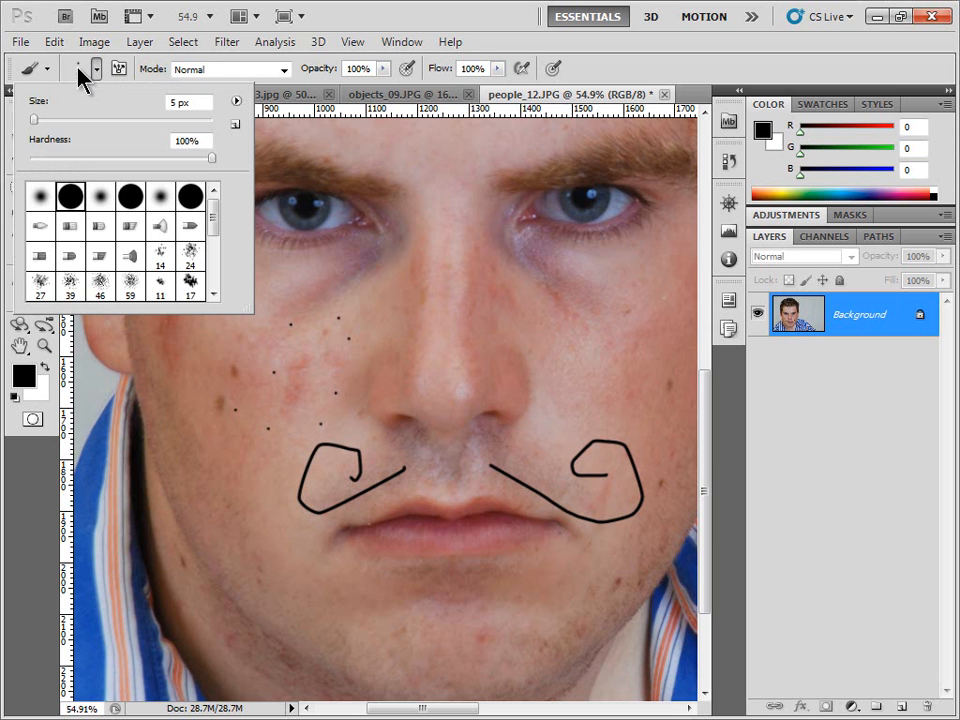
left_click(48, 120)
mouse_move(47, 118)
left_mouse_down()
mouse_move(57, 121)
mouse_move(50, 127)
left_mouse_up()
mouse_move(414, 443)
left_mouse_down()
mouse_move(405, 479)
mouse_move(440, 446)
mouse_move(472, 474)
left_mouse_up()
mouse_move(483, 451)
left_mouse_down()
mouse_move(491, 473)
mouse_move(518, 468)
left_mouse_up()
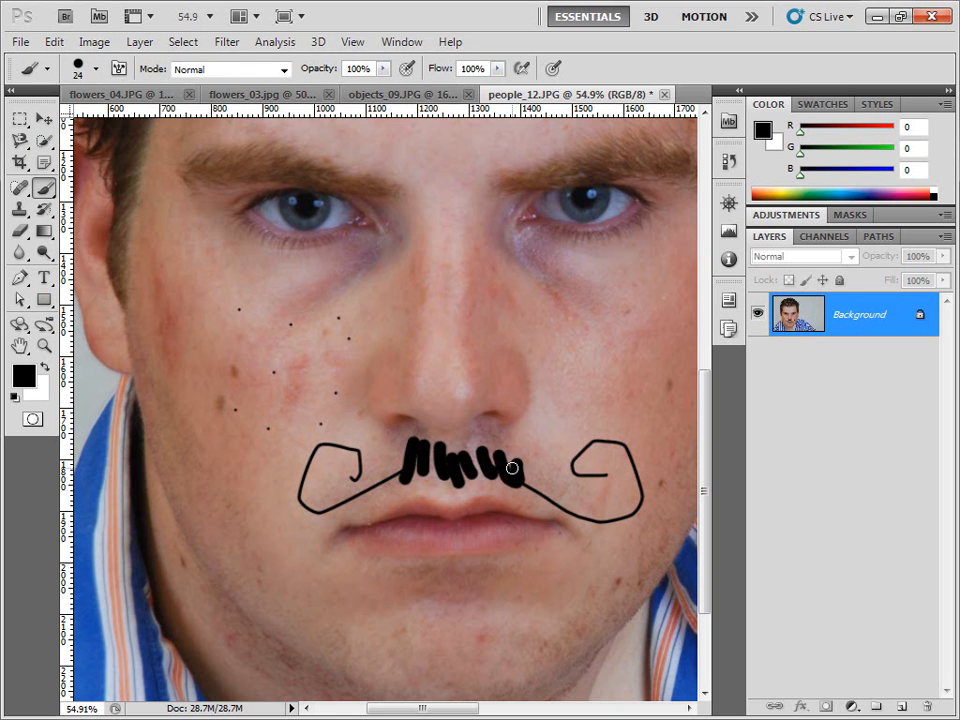
Step: Paint a goatee of six short vertical black strokes on the man's chin
left_click_drag(446, 589, 448, 648)
left_click_drag(464, 583, 471, 638)
left_click_drag(486, 602, 484, 664)
left_click_drag(497, 618, 485, 662)
left_click_drag(449, 633, 449, 671)
left_click_drag(413, 610, 410, 655)
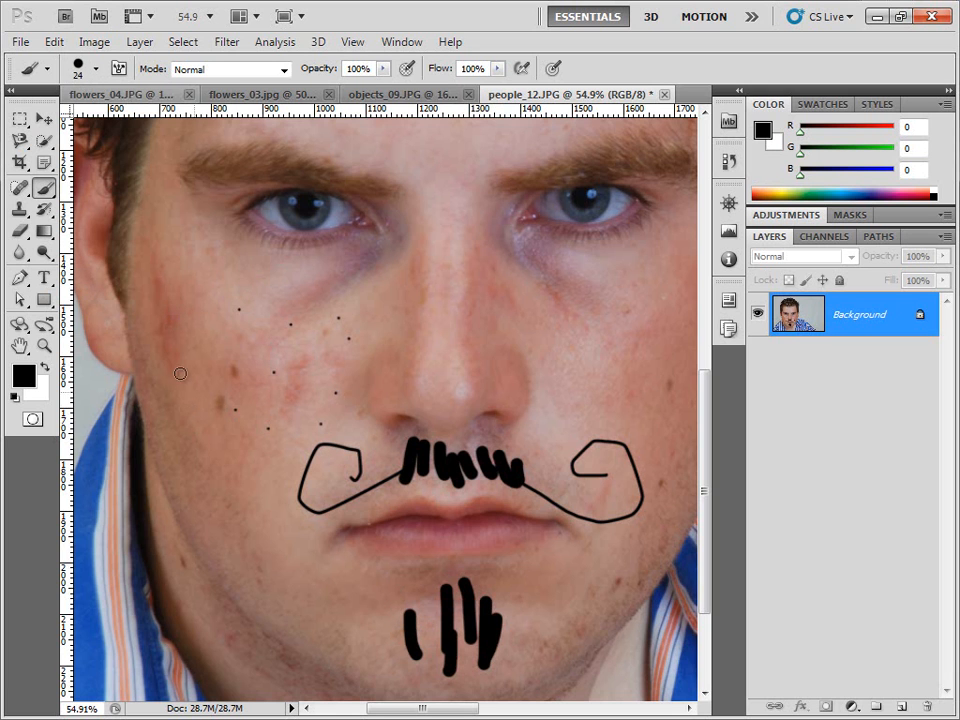
Step: Set the foreground color to bright red and paint over the pupils of both eyes
left_click(25, 377)
left_click(418, 221)
left_click(446, 214)
left_click(610, 201)
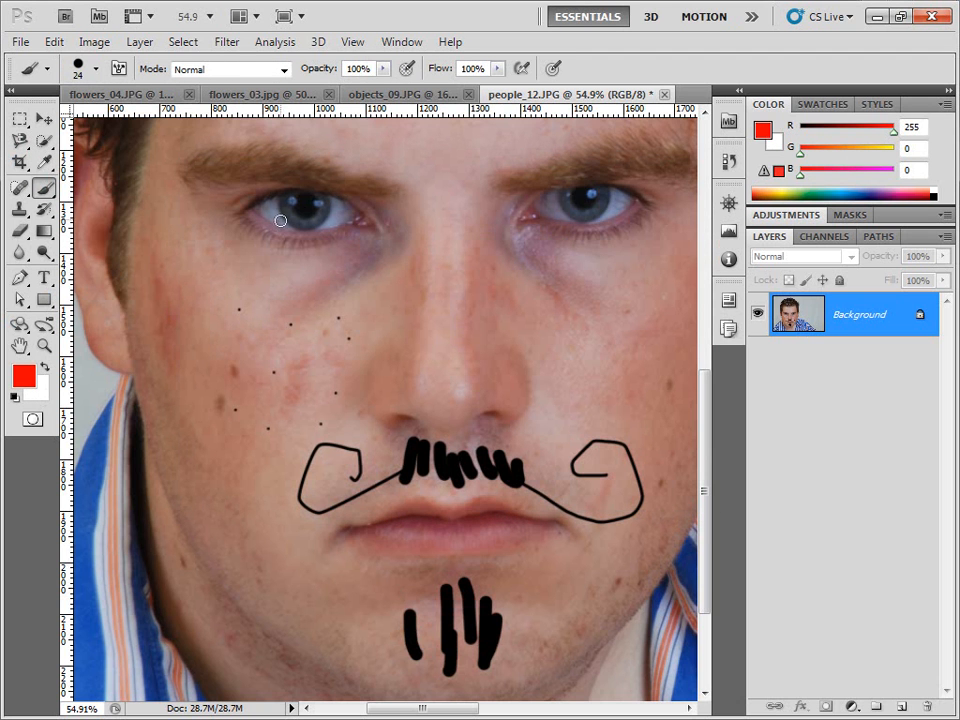
left_click(578, 198)
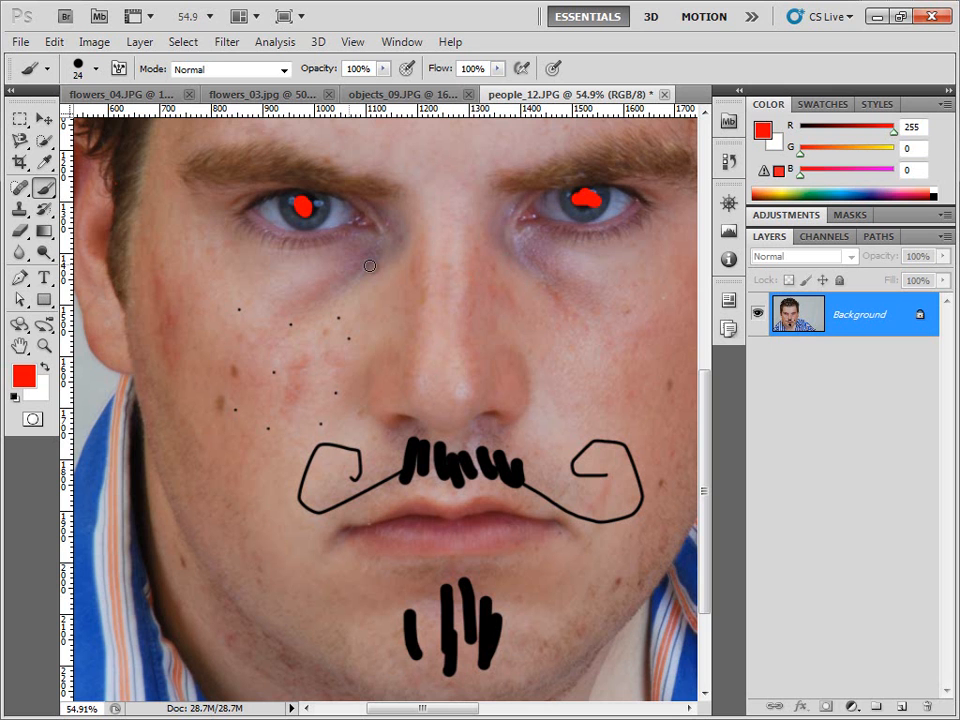
Step: Restore the painted eyes, mustache, goatee and most cheek dots with the History Brush at 70 px
left_click(45, 210)
left_click(45, 212)
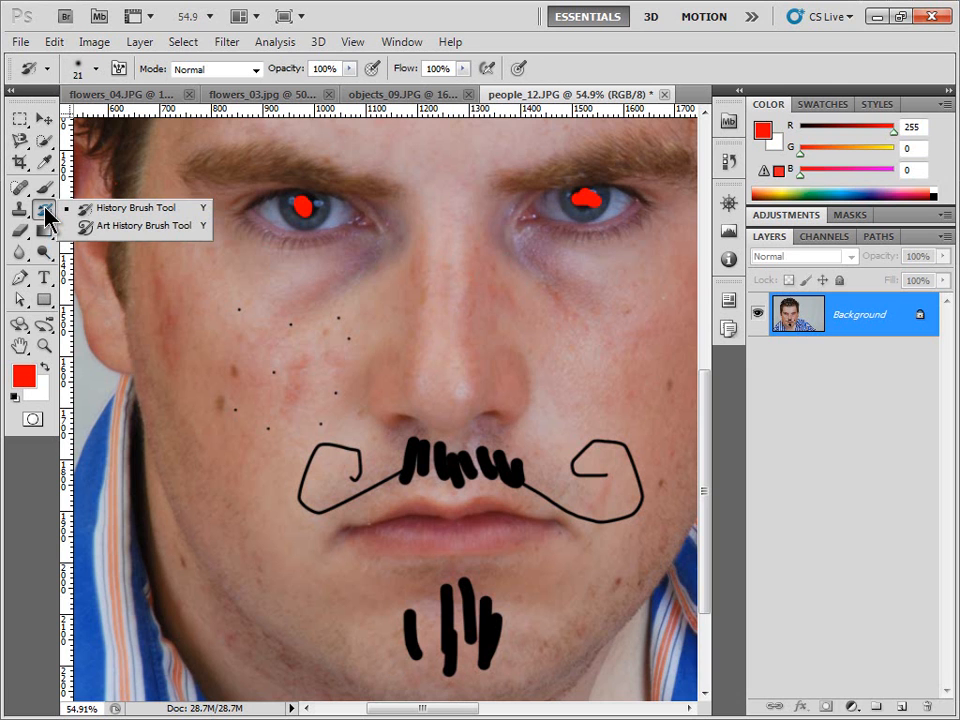
left_click(92, 212)
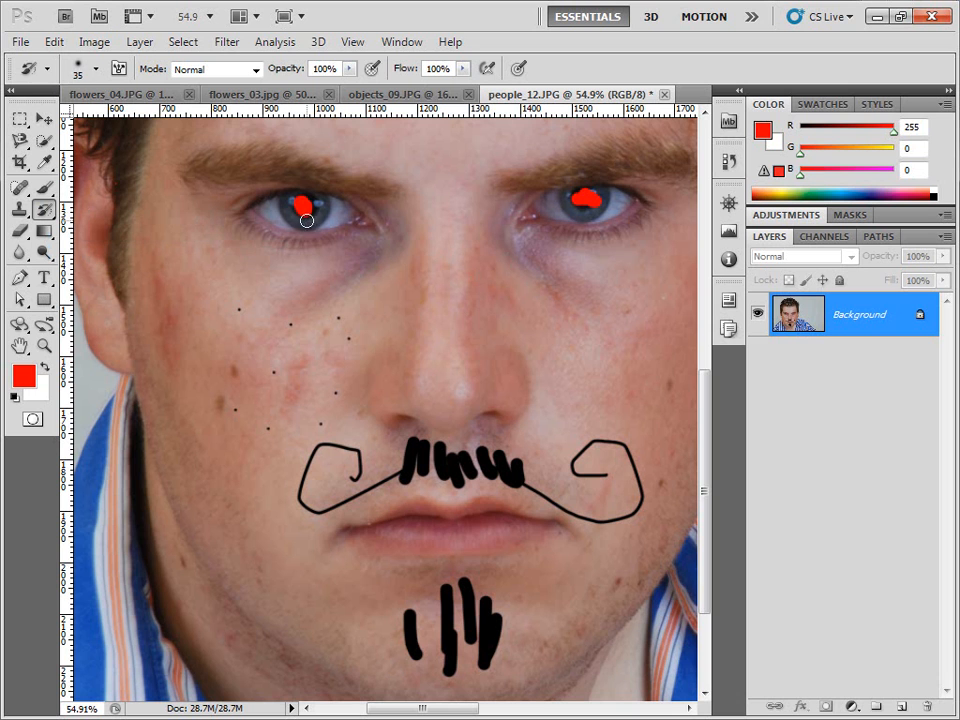
key("bracketright")
key("bracketright")
left_click_drag(300, 205, 288, 206)
left_click_drag(583, 182, 598, 193)
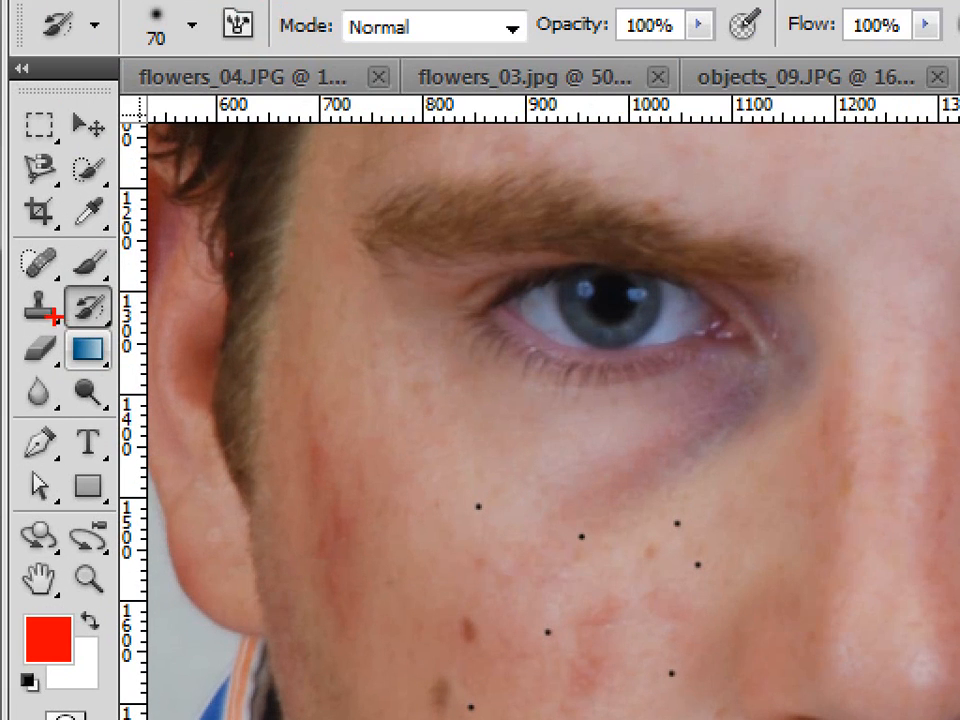
mouse_move(58, 338)
left_mouse_down()
mouse_move(130, 340)
mouse_move(115, 339)
mouse_move(124, 340)
mouse_move(112, 268)
mouse_move(36, 276)
left_mouse_up()
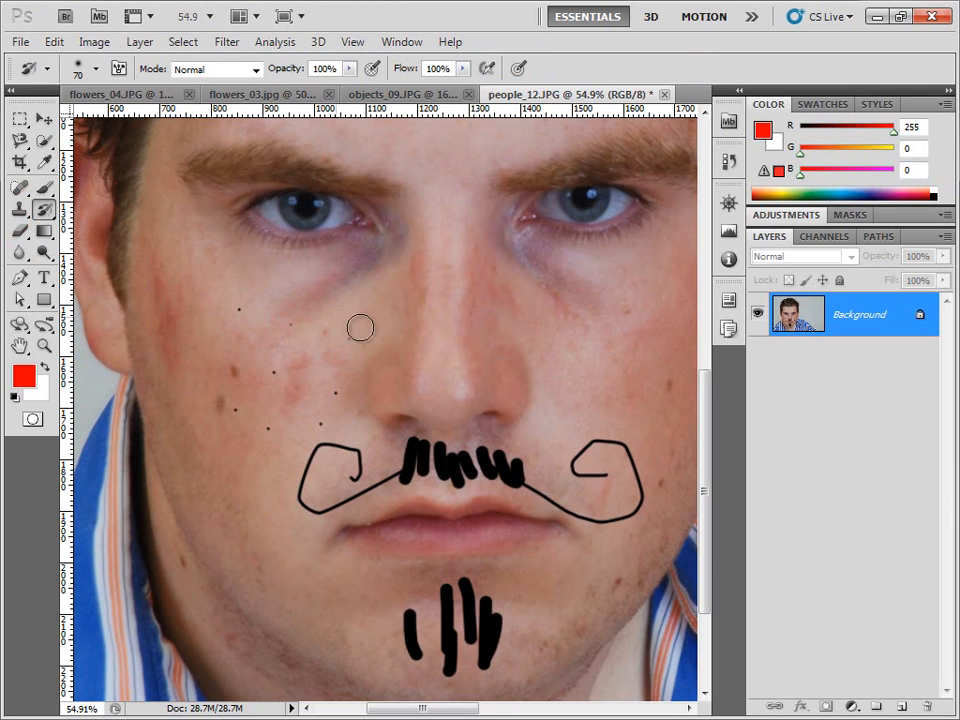
mouse_move(300, 316)
left_mouse_down()
mouse_move(229, 308)
mouse_move(236, 366)
mouse_move(221, 389)
mouse_move(248, 389)
mouse_move(242, 397)
mouse_move(266, 412)
mouse_move(393, 475)
mouse_move(438, 480)
mouse_move(446, 438)
mouse_move(438, 447)
mouse_move(539, 493)
mouse_move(461, 472)
mouse_move(501, 464)
mouse_move(541, 482)
mouse_move(563, 509)
mouse_move(596, 516)
mouse_move(650, 498)
mouse_move(601, 478)
mouse_move(588, 520)
mouse_move(623, 502)
mouse_move(575, 491)
mouse_move(599, 448)
mouse_move(577, 439)
mouse_move(605, 452)
mouse_move(555, 487)
mouse_move(388, 476)
mouse_move(309, 493)
mouse_move(354, 483)
mouse_move(329, 428)
mouse_move(286, 476)
mouse_move(416, 592)
mouse_move(458, 602)
mouse_move(487, 627)
mouse_move(466, 627)
mouse_move(497, 618)
mouse_move(383, 626)
mouse_move(469, 652)
mouse_move(403, 656)
mouse_move(461, 667)
mouse_move(485, 646)
left_mouse_up()
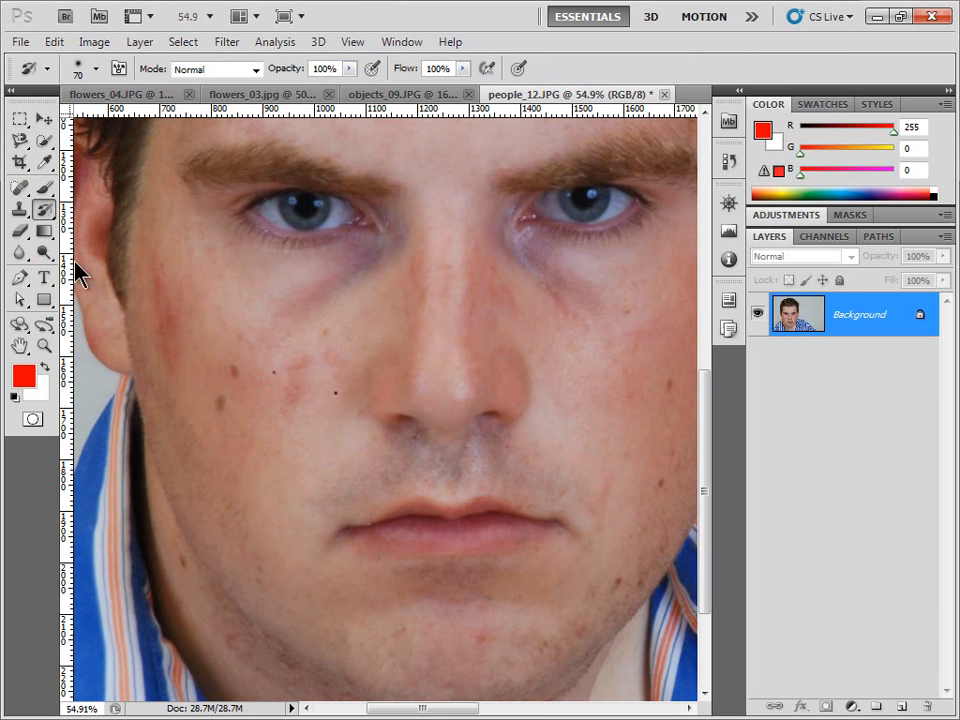
Step: Erase four strokes across the man's cheek and nose with the 91 px Eraser, and undo all four
left_click(18, 233)
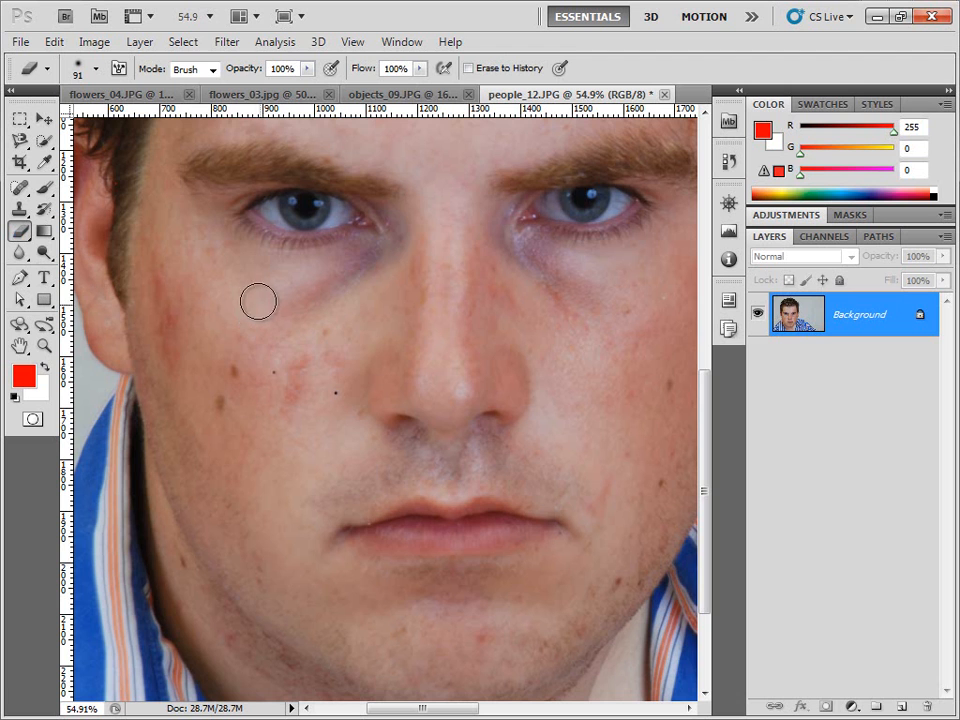
left_click_drag(244, 285, 324, 377)
left_click_drag(199, 374, 450, 375)
left_click_drag(193, 433, 488, 393)
left_click_drag(230, 515, 415, 455)
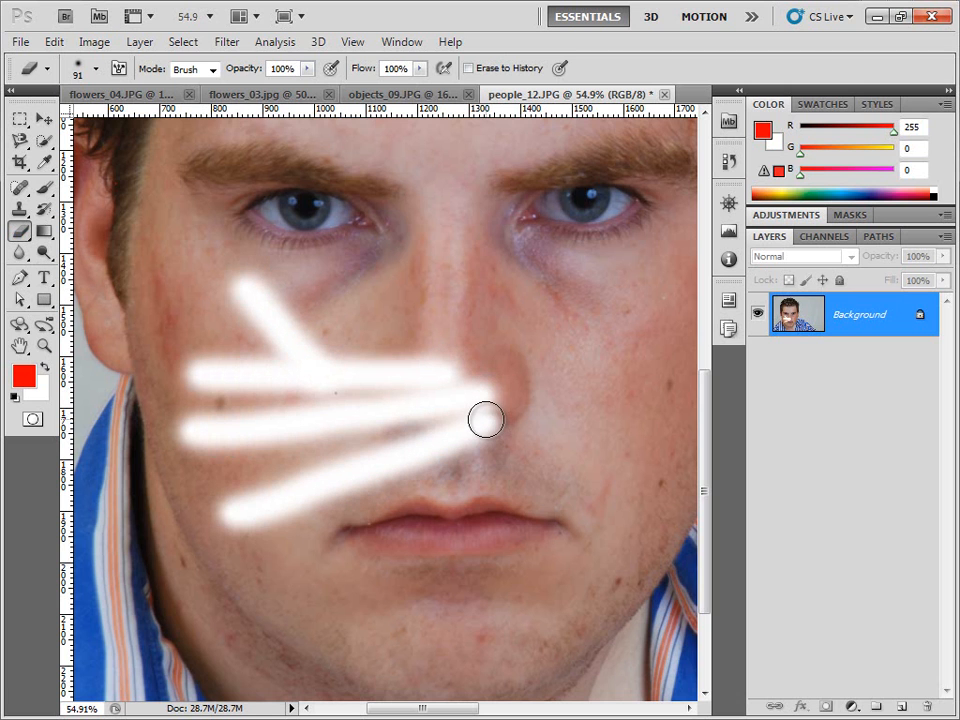
key("ctrl+alt+z")
key("ctrl+alt+z")
key("ctrl+alt+z")
key("ctrl+alt+z")
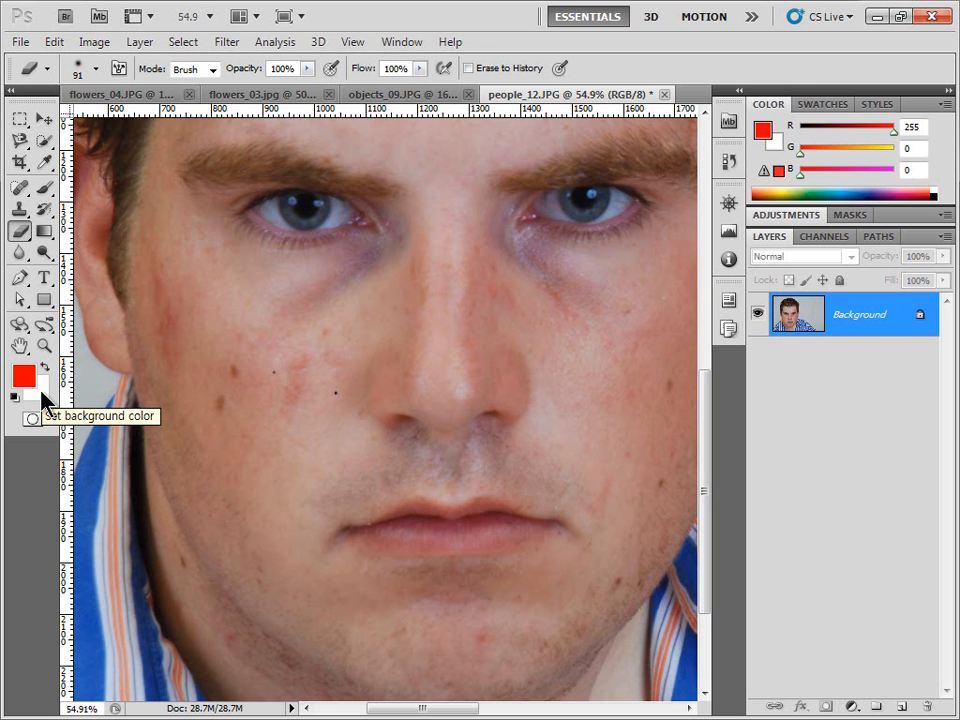
Step: Erase single diagonal strokes across the cheek with the white background color, undoing each one
left_click_drag(211, 295, 335, 410)
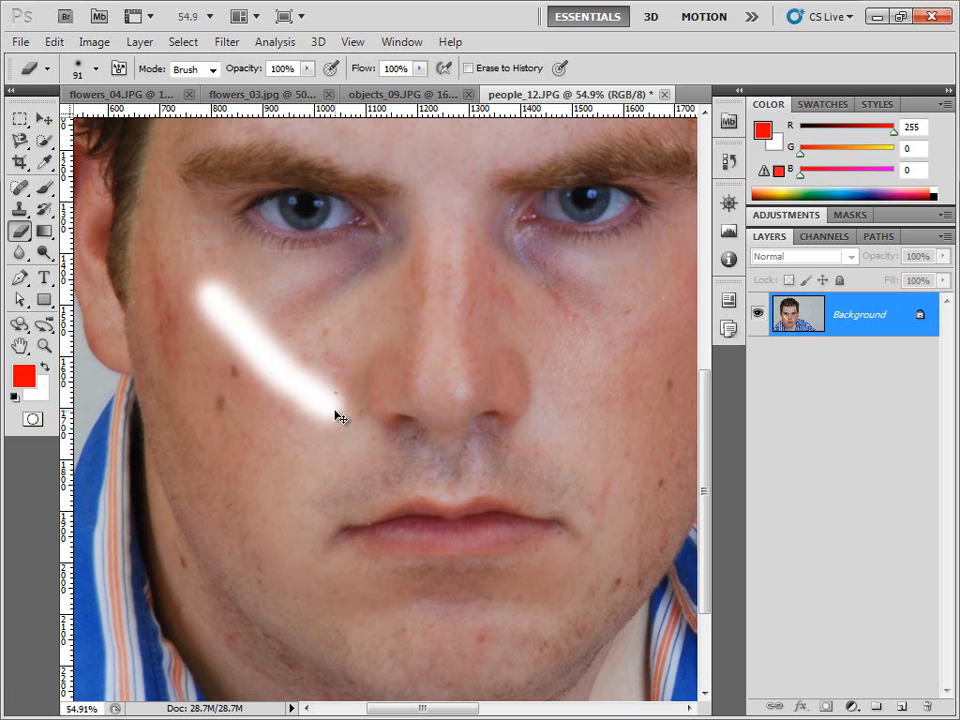
key("ctrl+z")
mouse_move(246, 330)
left_mouse_down()
mouse_move(455, 423)
mouse_move(505, 432)
left_mouse_up()
key("ctrl+z")
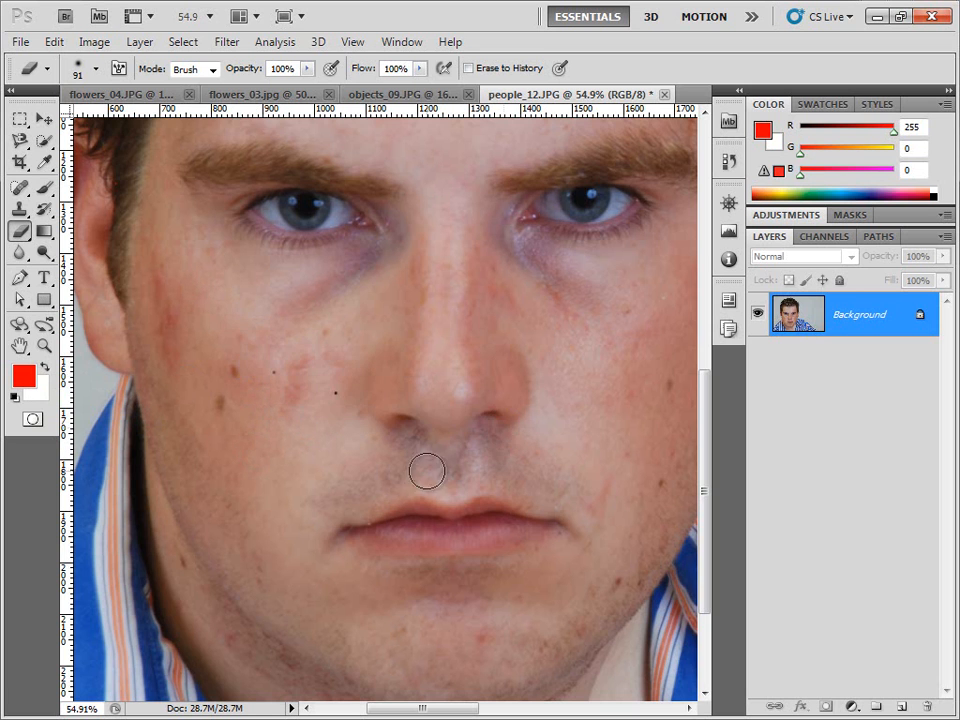
Step: Set the background color to blue 004ece, and erase a test stroke across the cheek and undo it
left_click(38, 392)
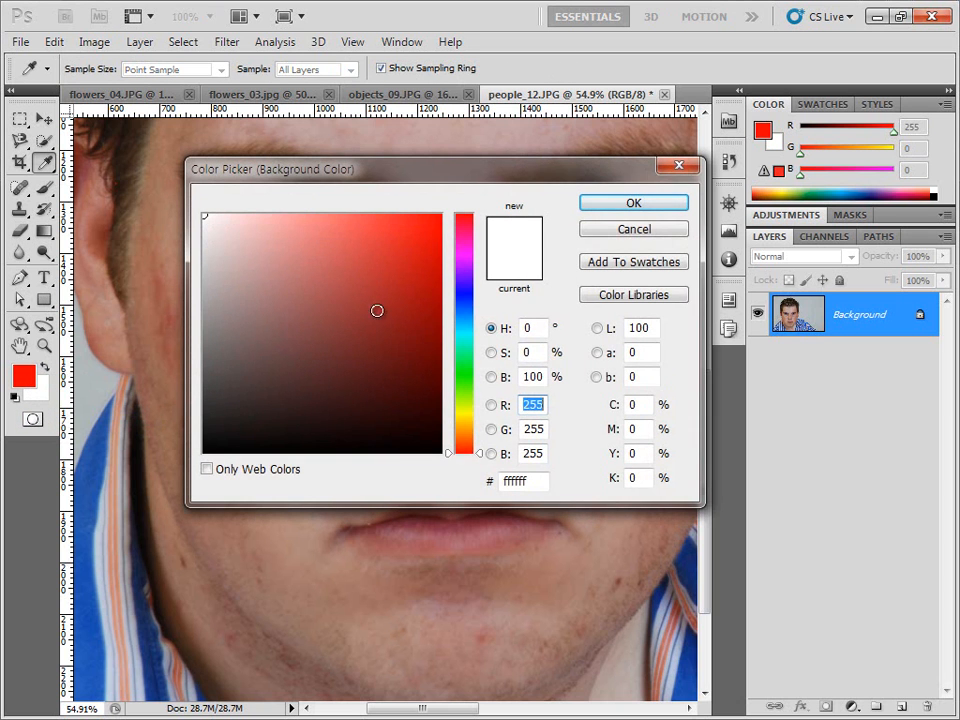
left_click(477, 309)
left_click(444, 259)
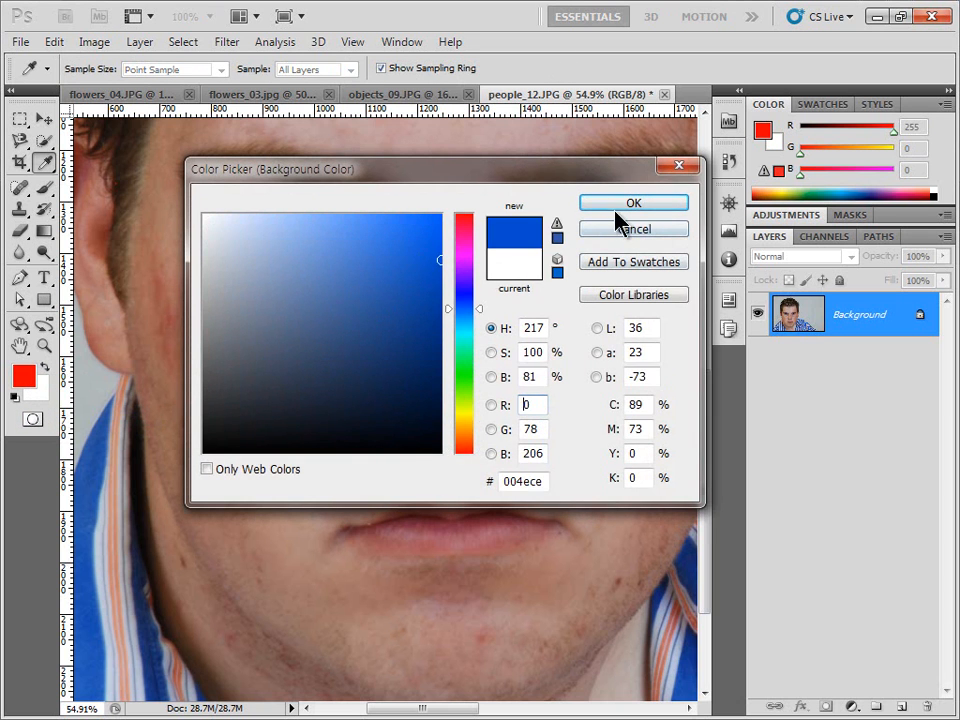
left_click(614, 205)
mouse_move(223, 390)
left_mouse_down()
mouse_move(343, 476)
mouse_move(388, 490)
left_mouse_up()
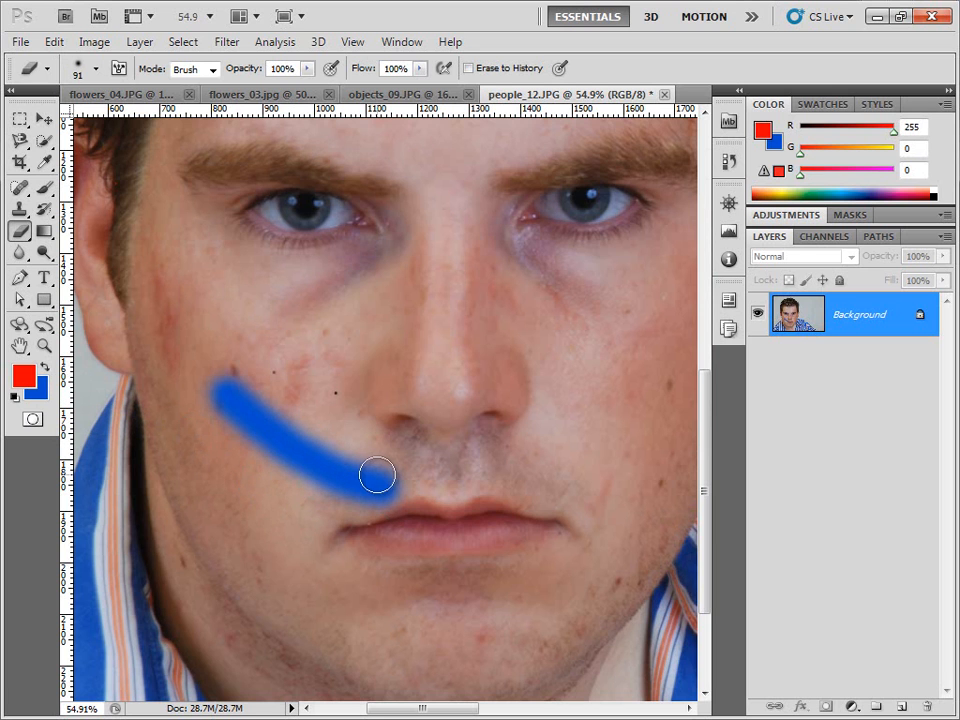
key("ctrl+z")
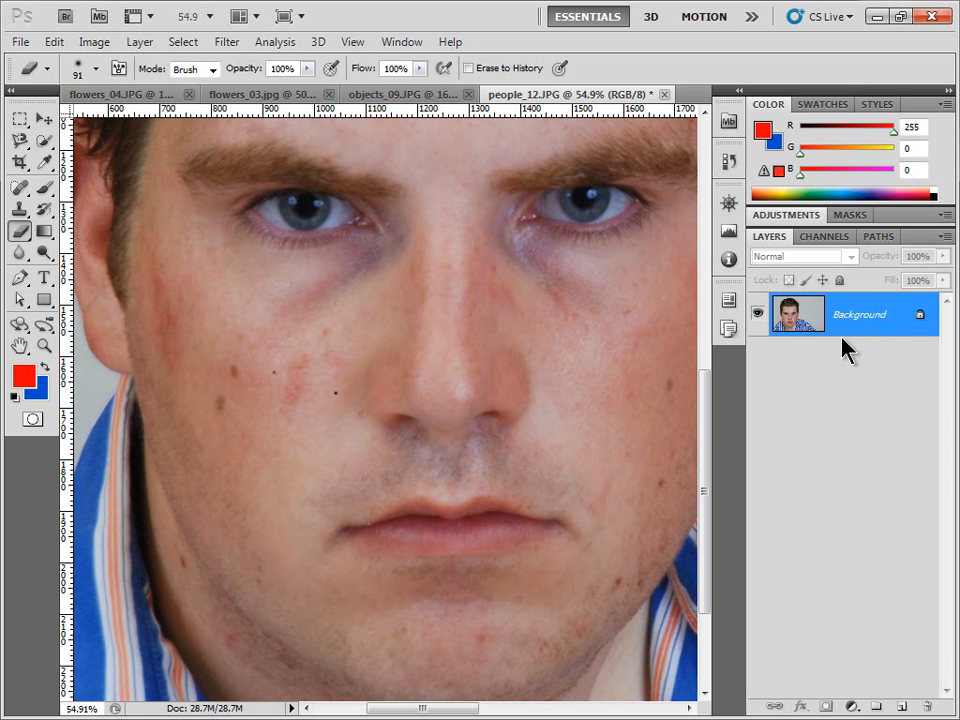
Step: Draw a downward foreground-to-transparent red gradient over the man's face with the Gradient tool, and undo it
right_click(20, 234)
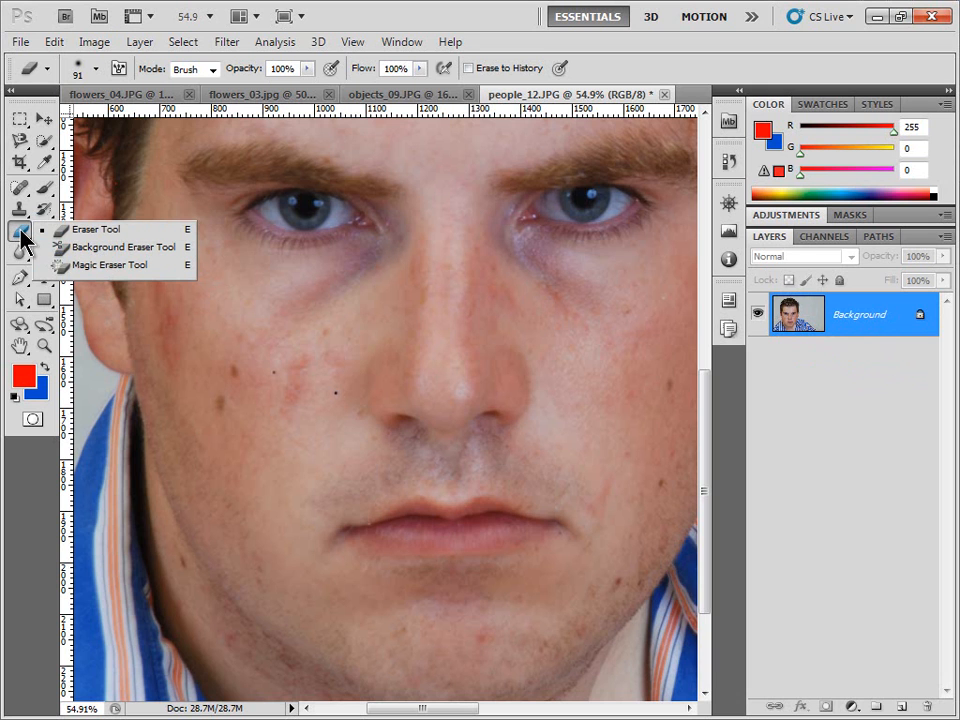
left_click(20, 234)
left_click(44, 233)
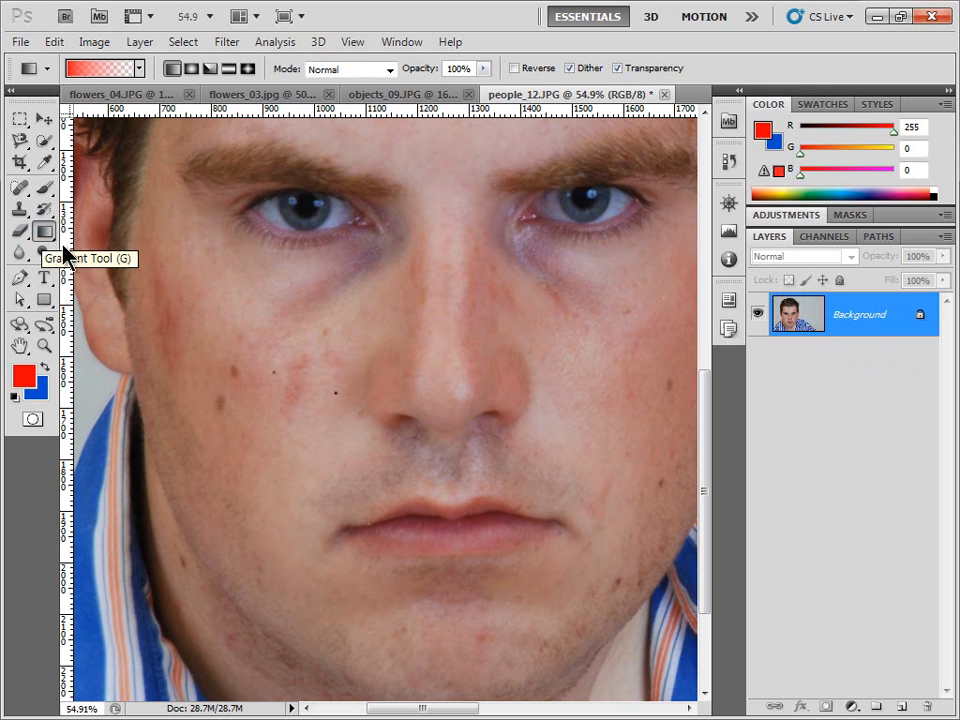
left_click_drag(400, 152, 384, 527)
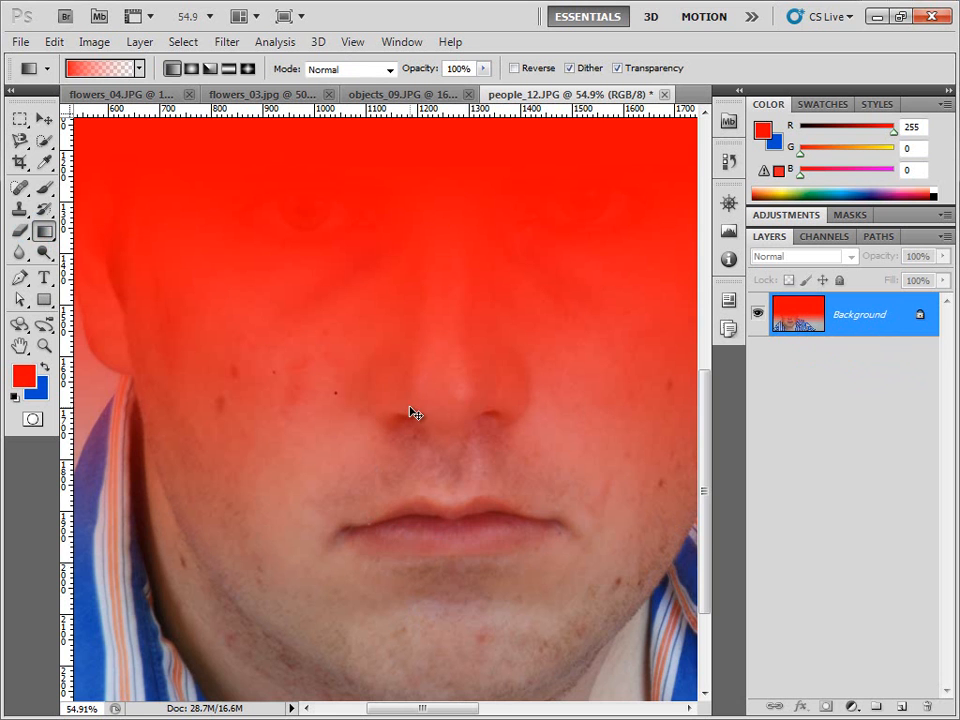
key("ctrl+z")
Step: Draw an upward and a sideways red-to-transparent gradient over the whole portrait, and undo both
scroll(410, 407, "down", 4)
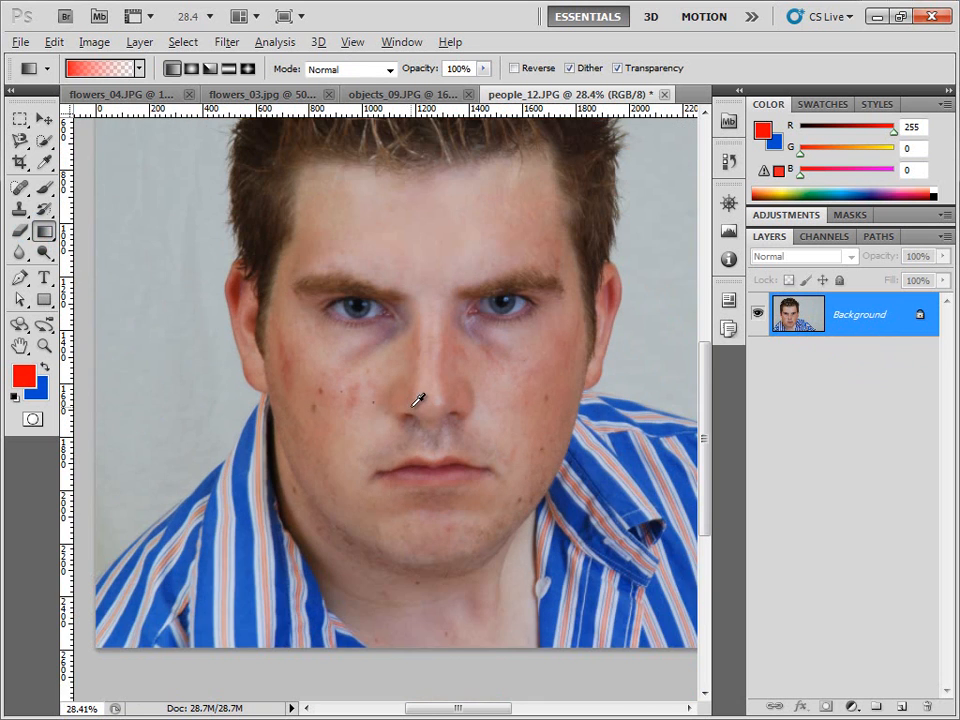
scroll(418, 400, "down", 1)
left_click_drag(420, 395, 453, 140)
left_click_drag(274, 278, 596, 300)
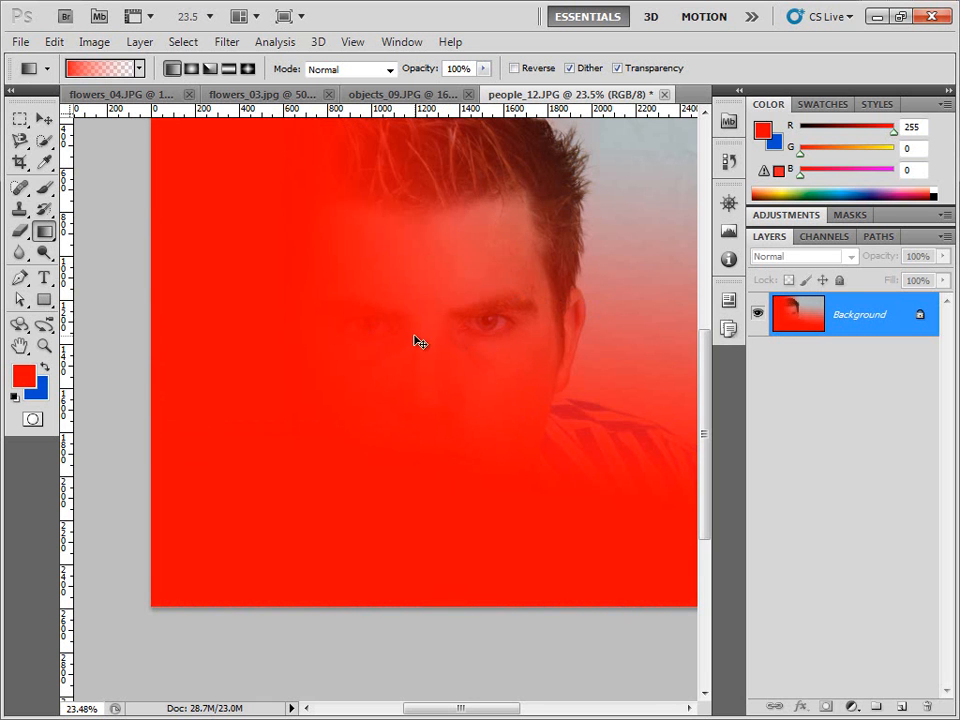
key("ctrl+alt+z")
key("ctrl+alt+z")
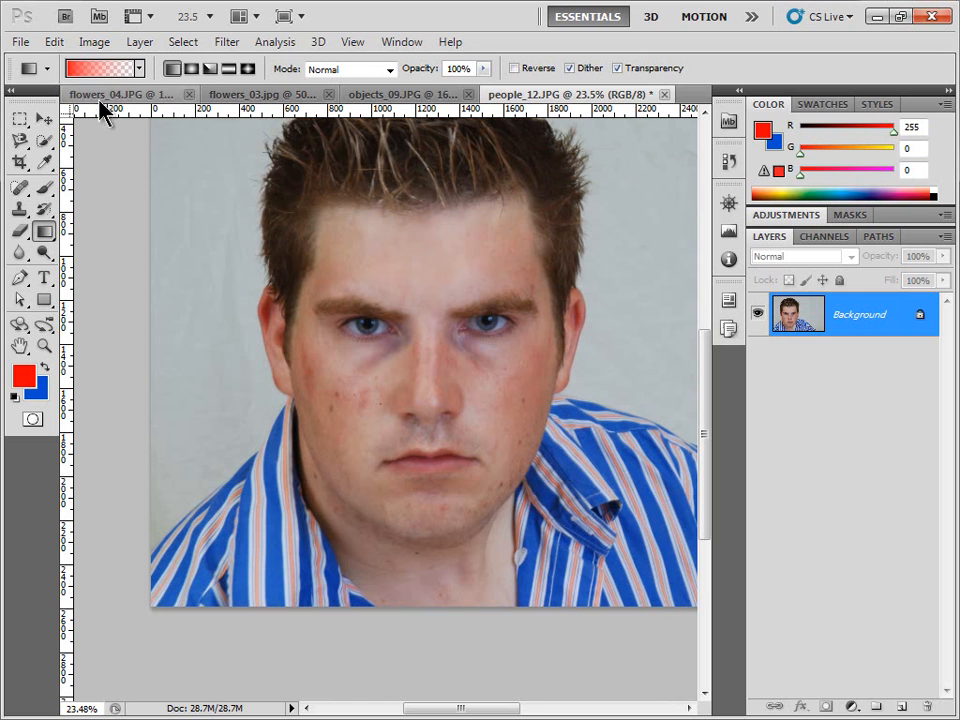
Step: Choose the Blue, Red, Yellow gradient preset, and draw it from top to bottom over the photo and undo it
key("i")
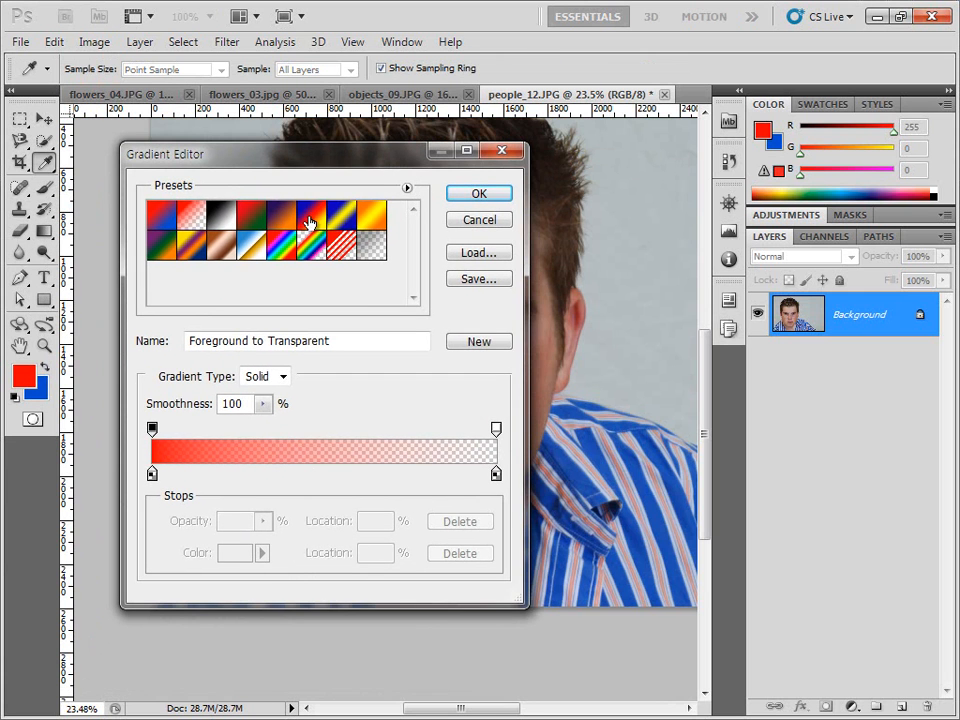
left_click(311, 216)
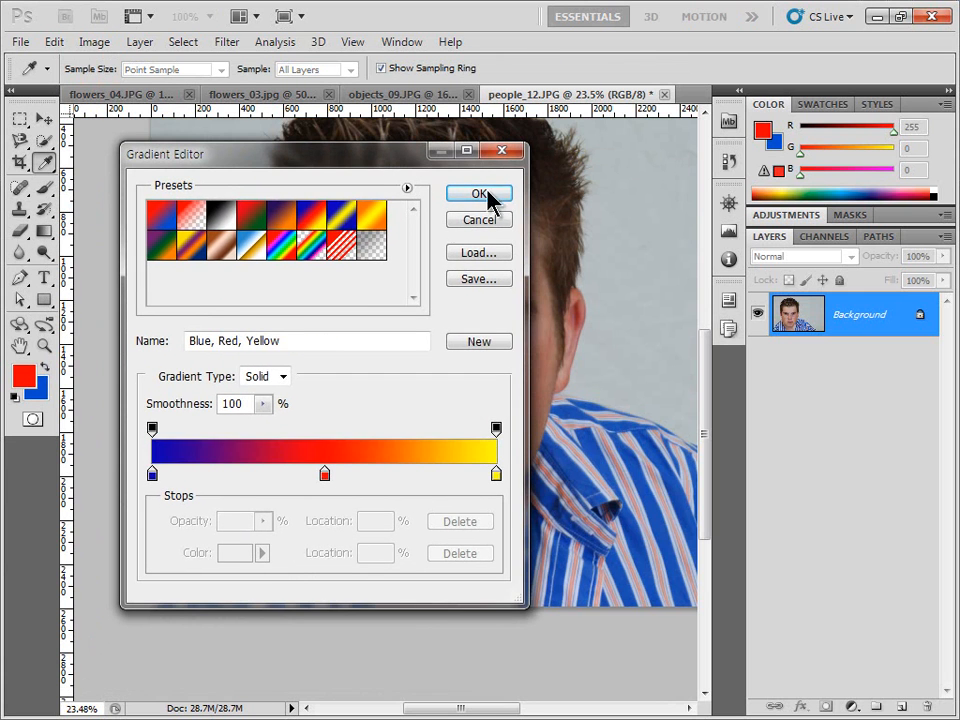
left_click(460, 196)
left_click_drag(415, 156, 411, 637)
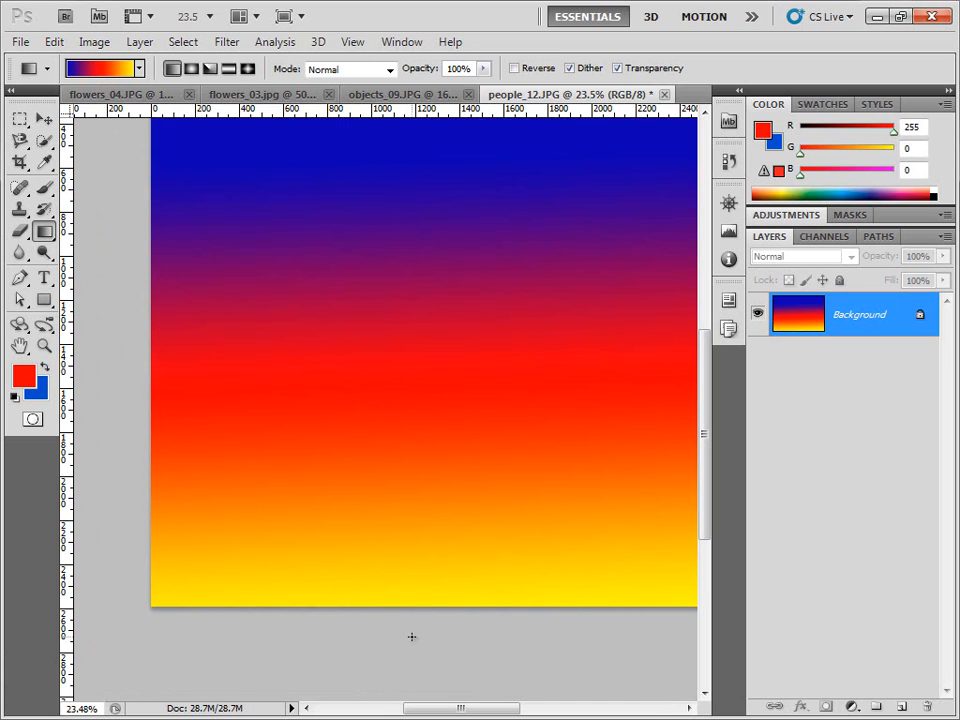
key("ctrl+z")
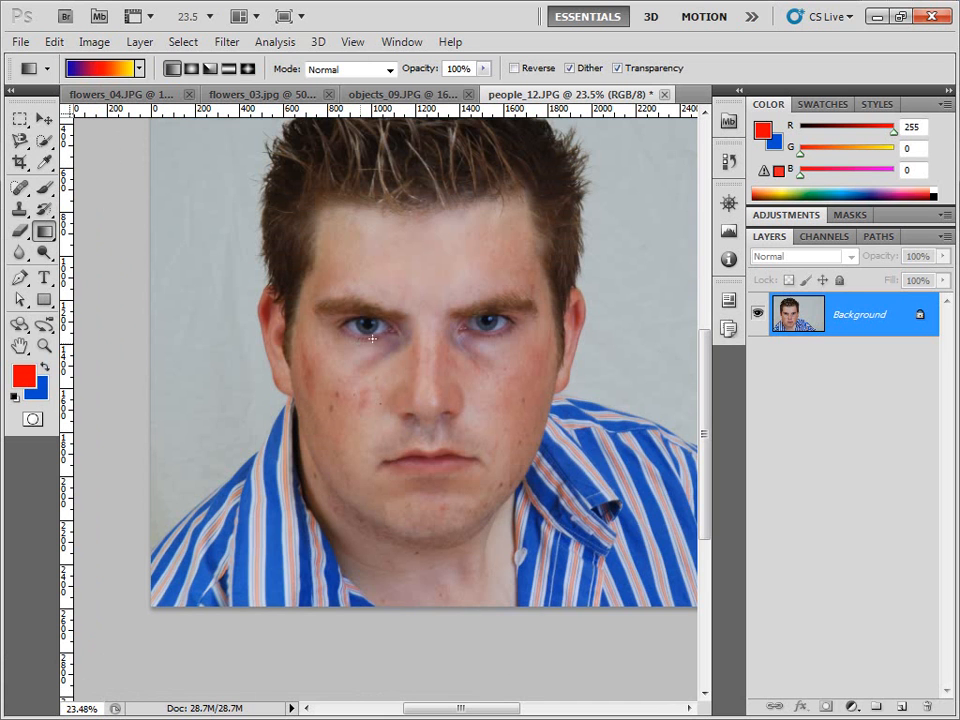
Step: Fill several blue stripes of the man's shirt with the red foreground color using the Paint Bucket tool
left_click(19, 254)
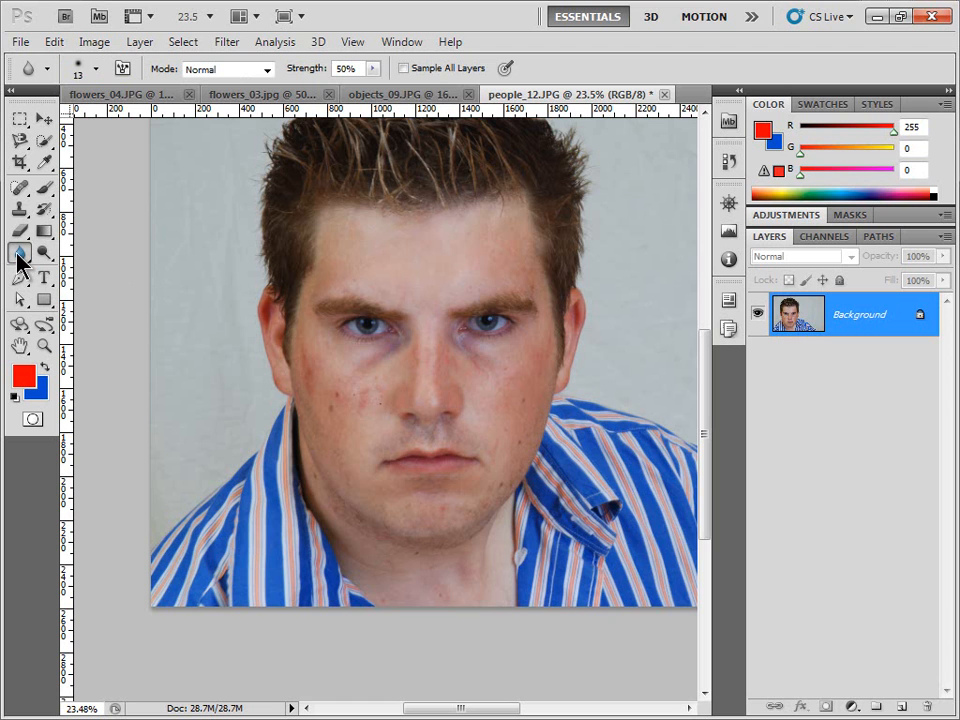
left_click(19, 256)
left_click(45, 234)
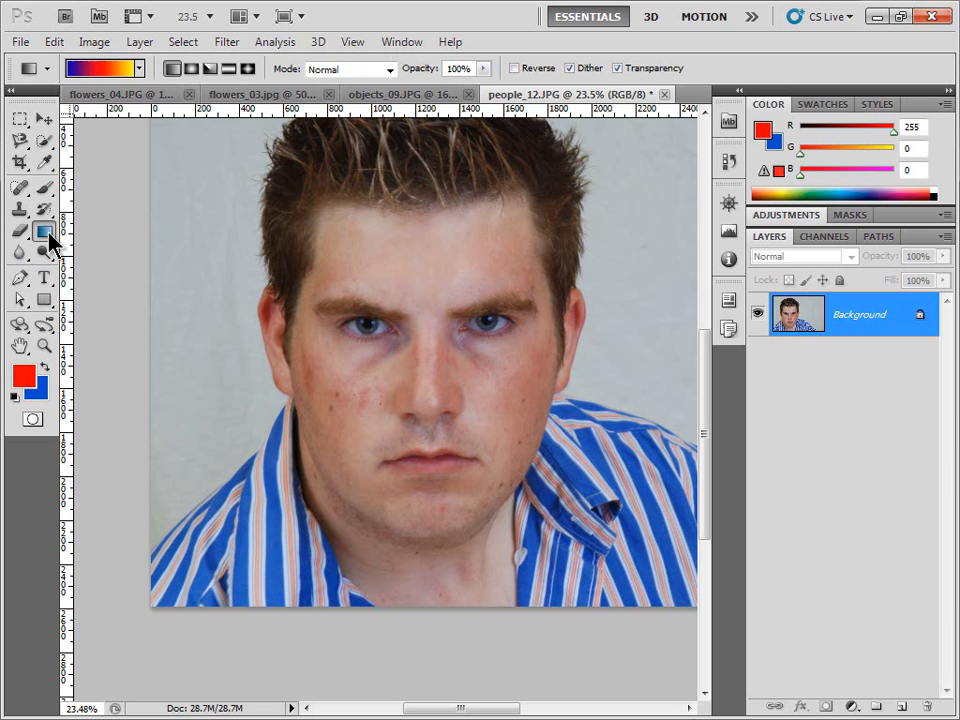
left_click(100, 248)
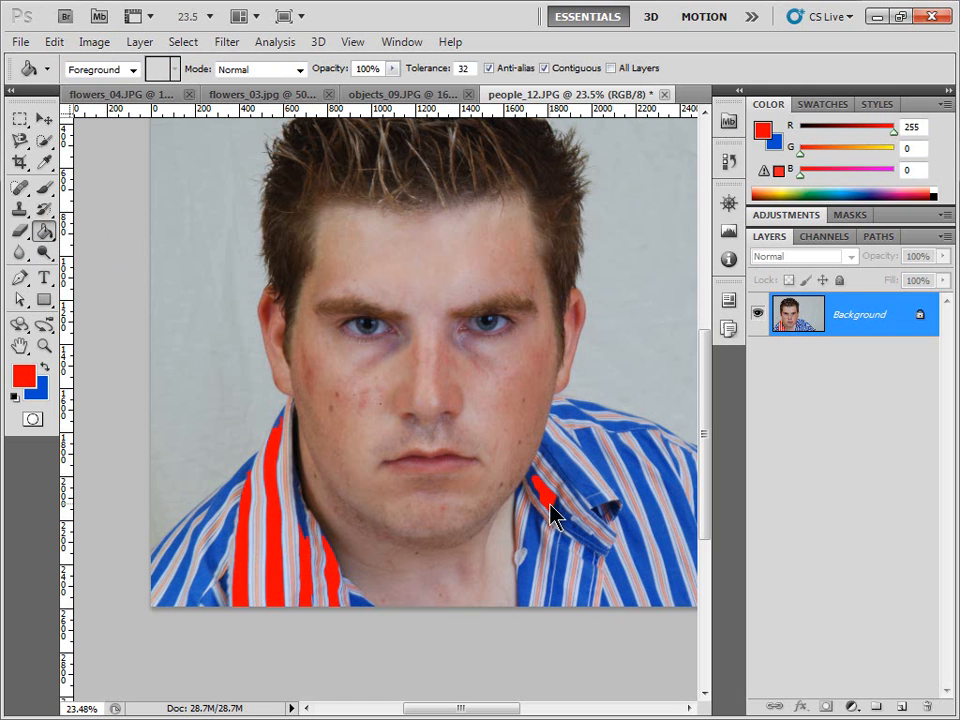
left_click(615, 470)
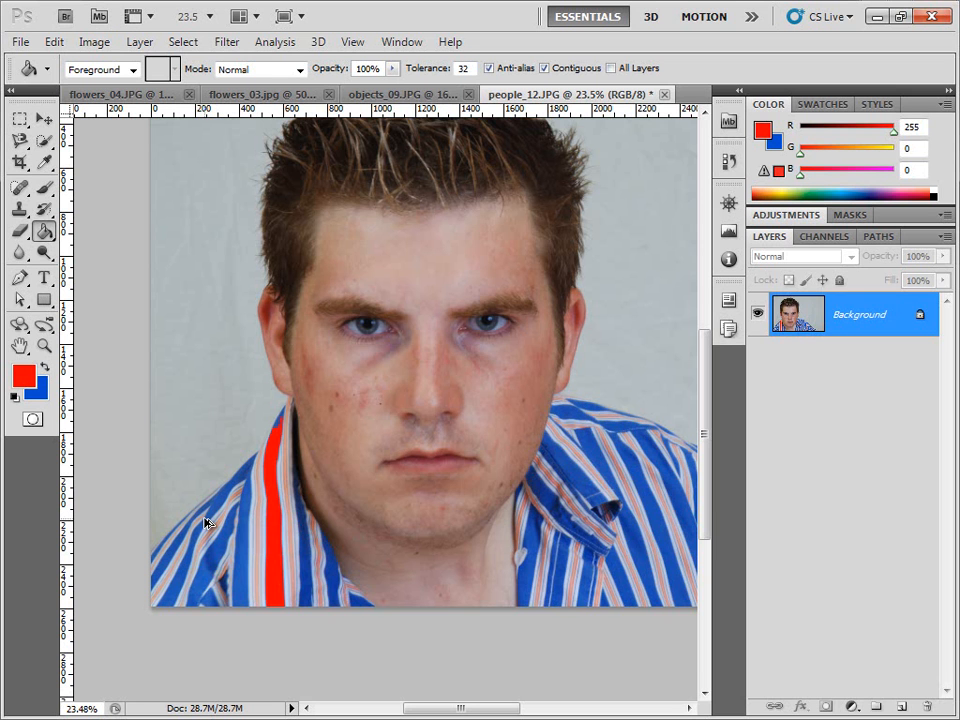
Step: Step back through the history to undo the red fills on the shirt stripes
key("ctrl+alt+z")
left_click(52, 41)
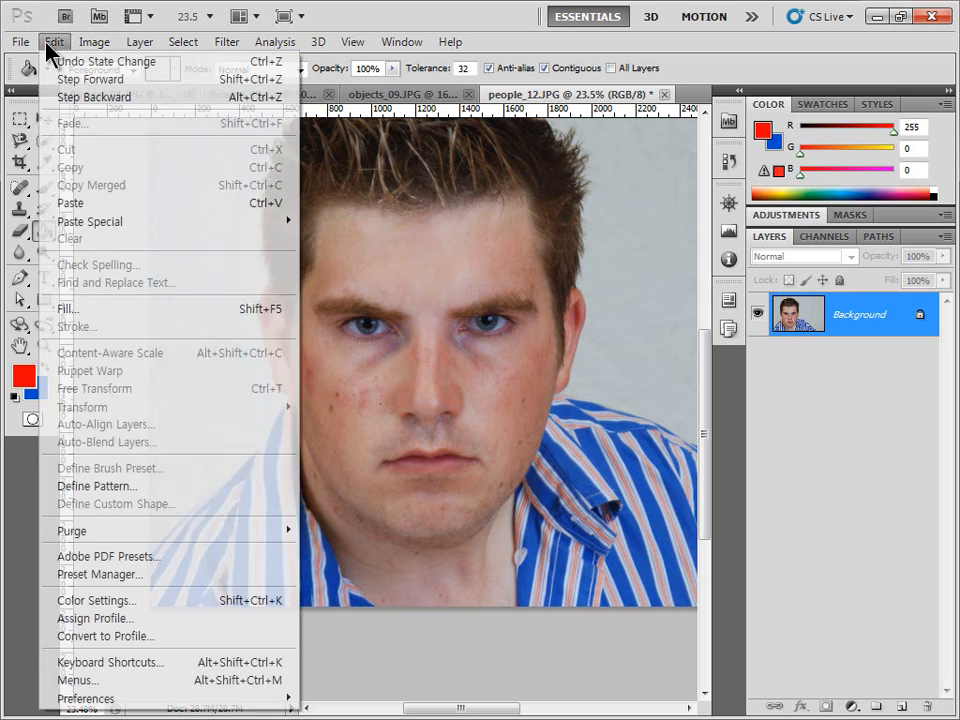
left_click(95, 97)
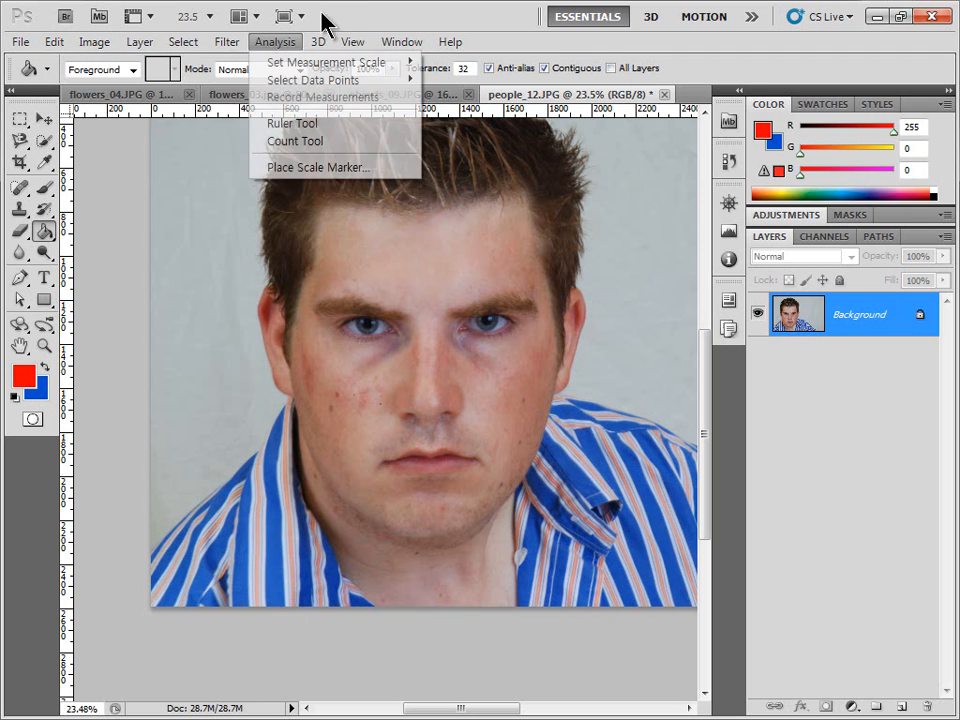
Step: Blur the skin on the cheek below the man's eye with the Blur tool and a 60 px brush
left_click(19, 253)
left_click(62, 258)
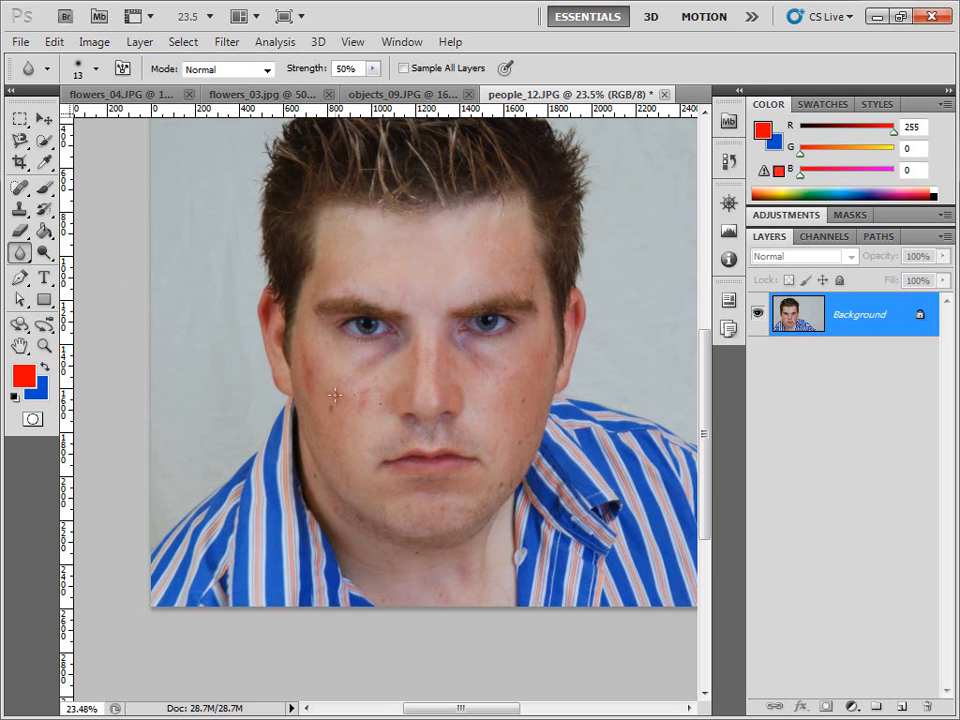
left_click(44, 346)
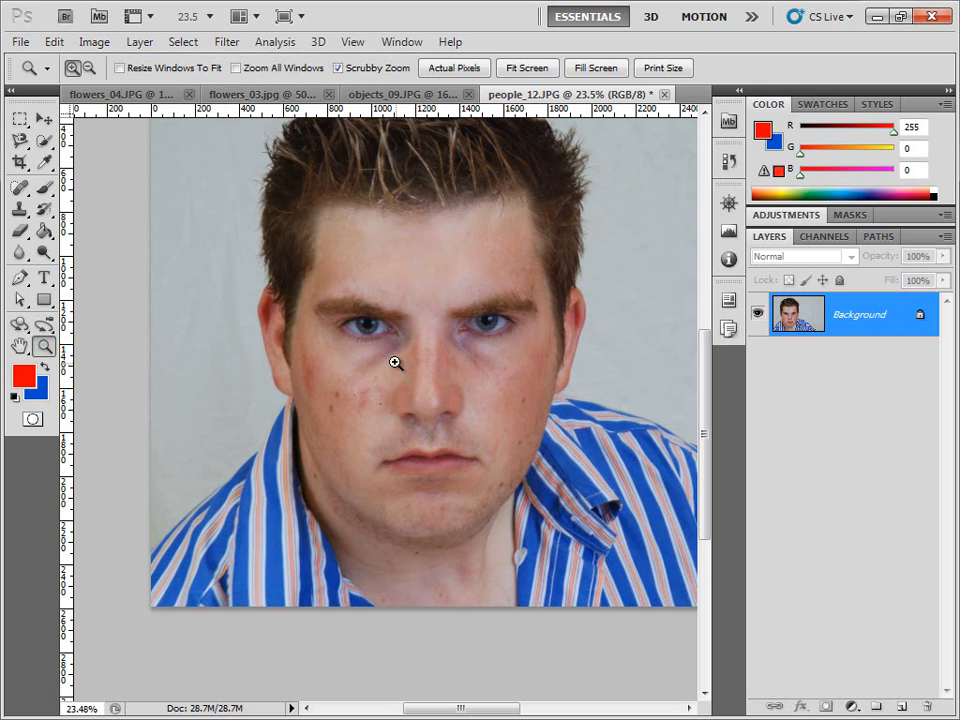
left_click_drag(283, 343, 328, 407)
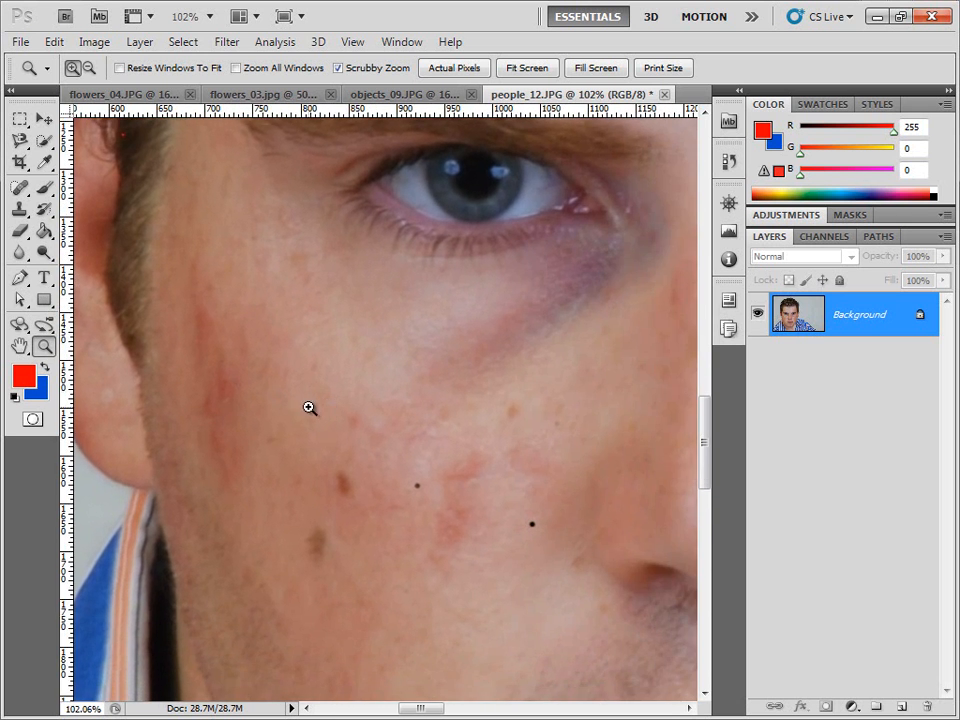
left_click(17, 253)
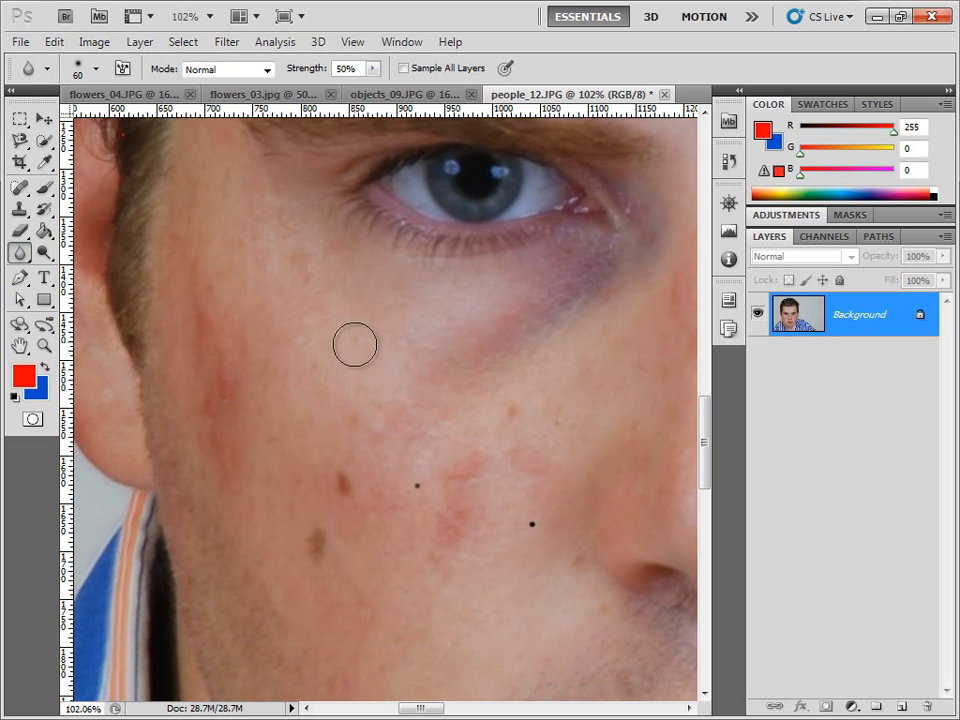
mouse_move(483, 379)
left_mouse_down()
mouse_move(341, 328)
mouse_move(512, 361)
mouse_move(343, 311)
mouse_move(512, 372)
mouse_move(389, 350)
mouse_move(457, 379)
mouse_move(473, 401)
mouse_move(345, 358)
mouse_move(446, 412)
mouse_move(293, 334)
mouse_move(432, 378)
mouse_move(239, 294)
mouse_move(358, 412)
left_mouse_up()
left_click_drag(231, 282, 236, 293)
mouse_move(401, 478)
left_mouse_down()
mouse_move(302, 437)
mouse_move(332, 441)
mouse_move(253, 342)
left_mouse_up()
mouse_move(207, 283)
left_mouse_down()
mouse_move(285, 334)
mouse_move(414, 469)
mouse_move(409, 403)
mouse_move(357, 313)
mouse_move(374, 331)
mouse_move(210, 514)
mouse_move(180, 566)
left_mouse_up()
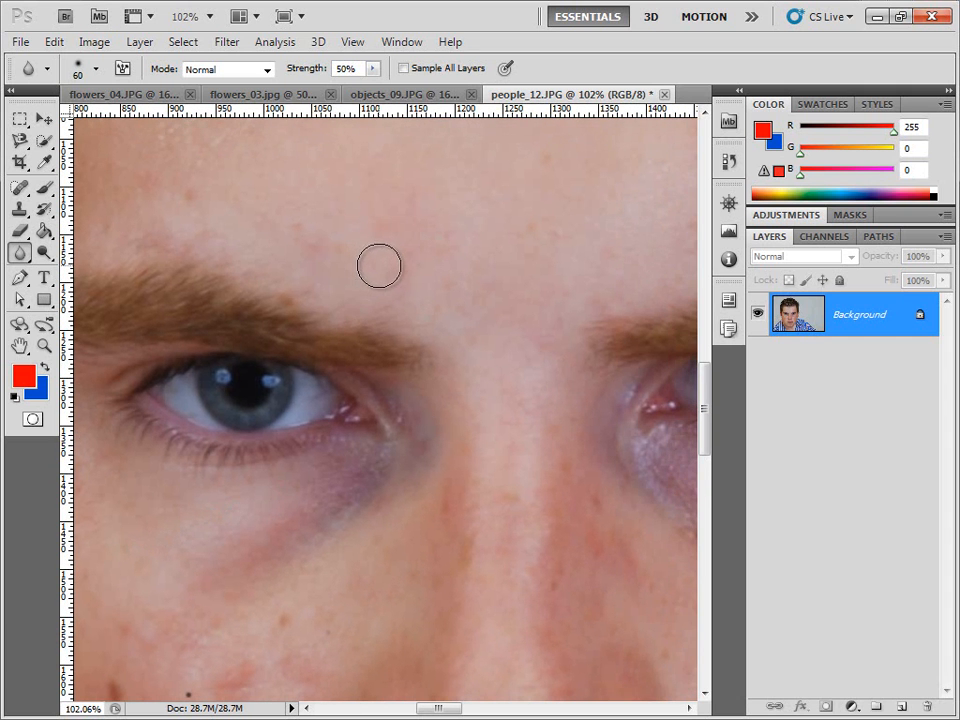
Step: Set the Blur strength to 100% and the brush size to 250 px, and soften the blemished cheek on the left of the photo
left_click(373, 68)
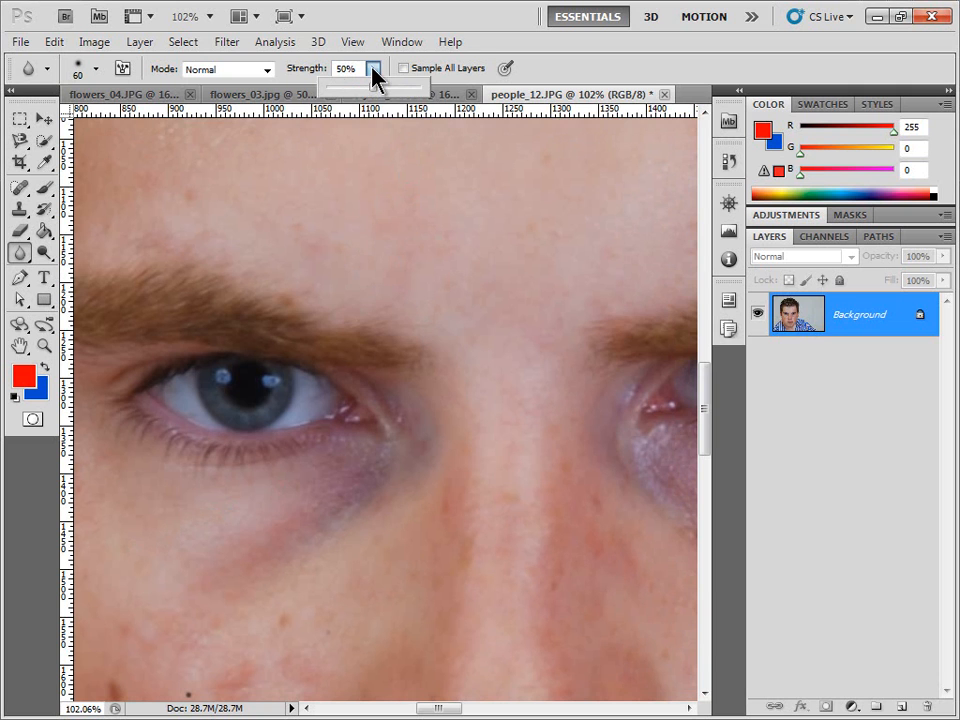
left_click_drag(371, 89, 423, 90)
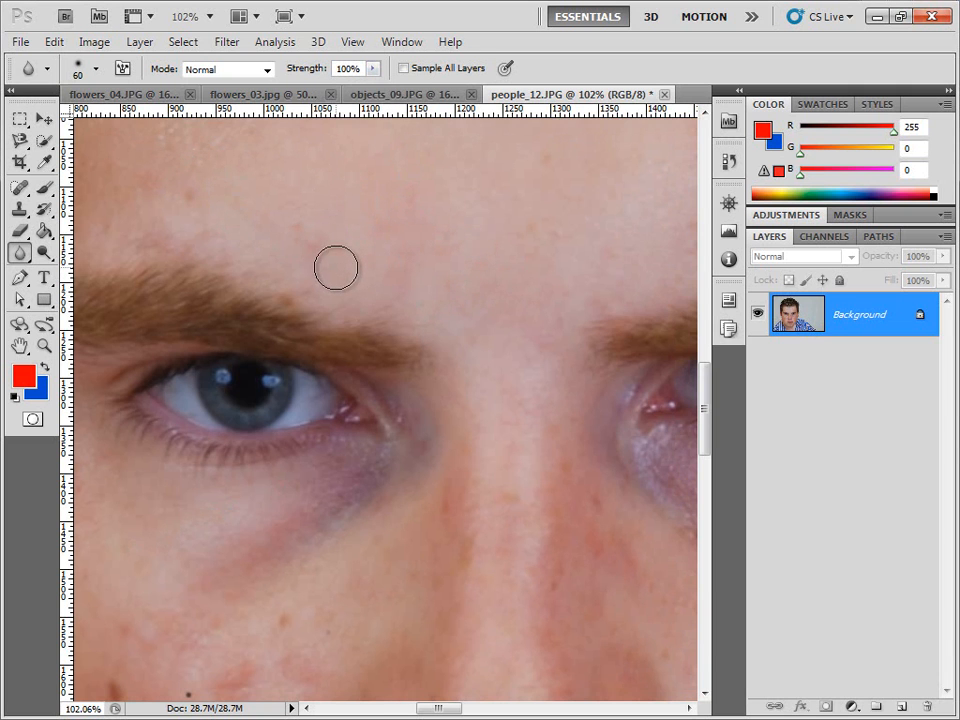
key("bracketright")
key("bracketright")
key("bracketright")
key("bracketright")
key("bracketright")
key("bracketright")
key("bracketright")
key("bracketright")
key("bracketright")
key("bracketright")
key("bracketleft")
key("bracketleft")
key("space")
left_click_drag(437, 373, 409, 229)
left_click_drag(334, 386, 435, 326)
left_click_drag(382, 409, 435, 321)
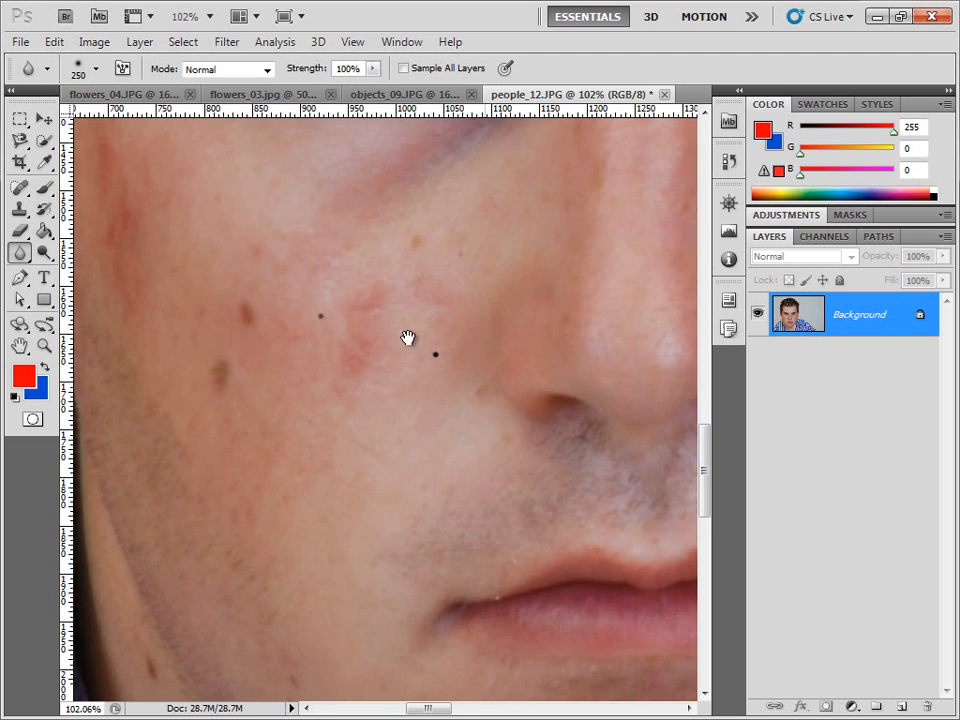
left_click_drag(372, 334, 466, 340)
left_click_drag(302, 267, 429, 328)
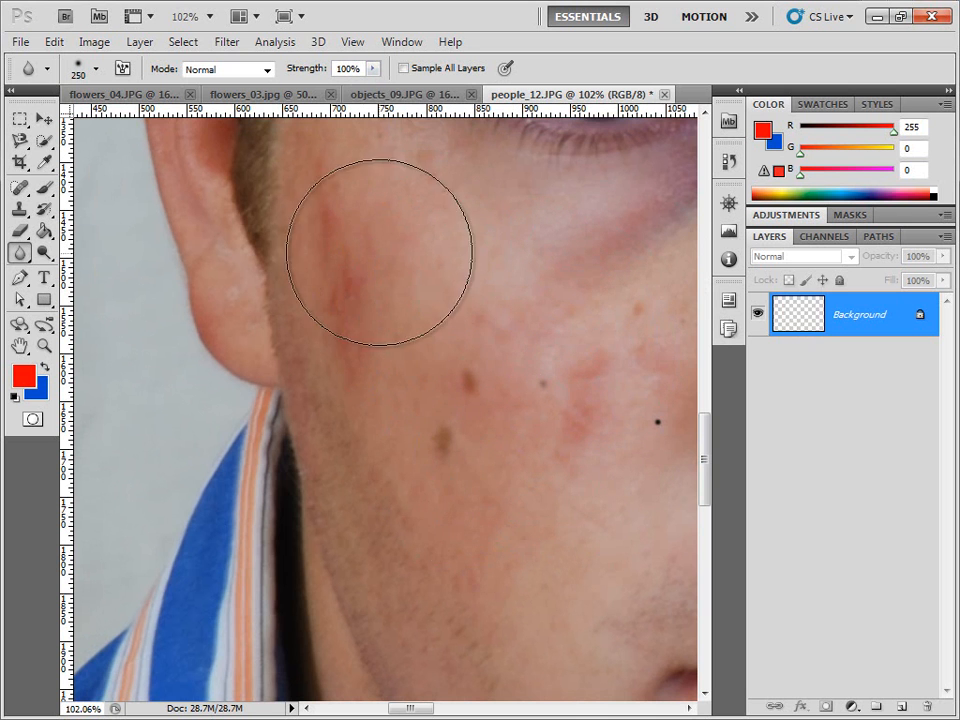
Step: Blur the skin of the cheek on the right side of the photo
mouse_move(498, 472)
left_mouse_down()
mouse_move(407, 491)
mouse_move(200, 497)
left_mouse_up()
left_click_drag(663, 473, 225, 479)
mouse_move(521, 418)
left_mouse_down()
mouse_move(521, 366)
mouse_move(507, 319)
mouse_move(495, 329)
mouse_move(500, 280)
mouse_move(508, 318)
mouse_move(492, 322)
mouse_move(489, 360)
mouse_move(414, 390)
mouse_move(409, 336)
mouse_move(380, 300)
mouse_move(332, 282)
mouse_move(399, 403)
mouse_move(366, 340)
mouse_move(362, 303)
mouse_move(357, 316)
mouse_move(460, 439)
mouse_move(486, 318)
mouse_move(530, 259)
mouse_move(493, 312)
mouse_move(436, 455)
mouse_move(468, 480)
left_mouse_up()
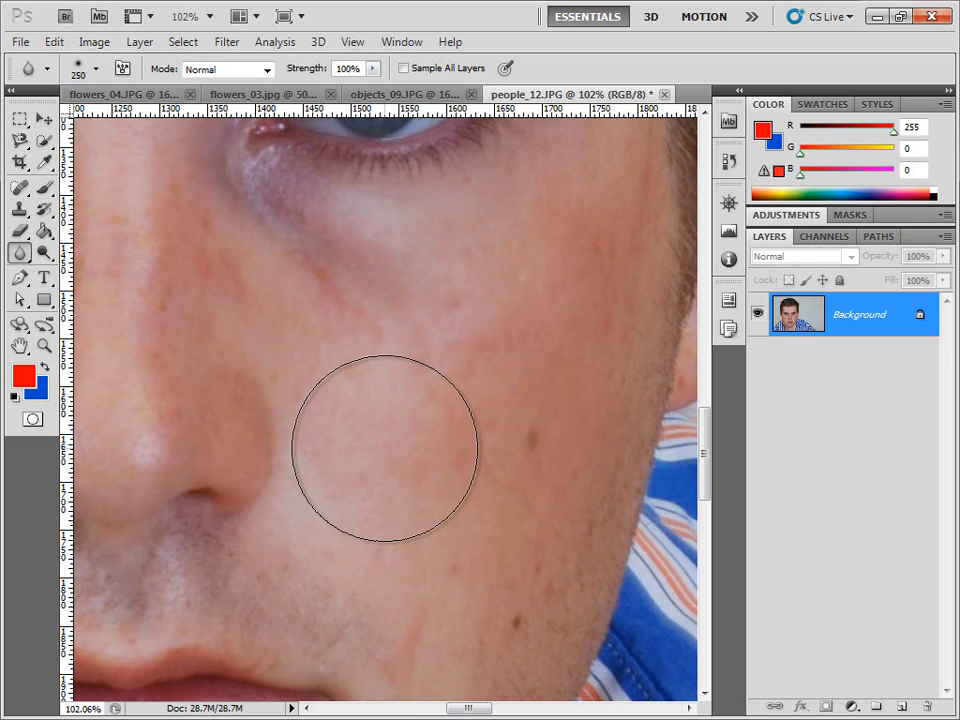
Step: Revert the photo to its saved version and undo the revert to compare the skin before and after blurring
left_click(20, 41)
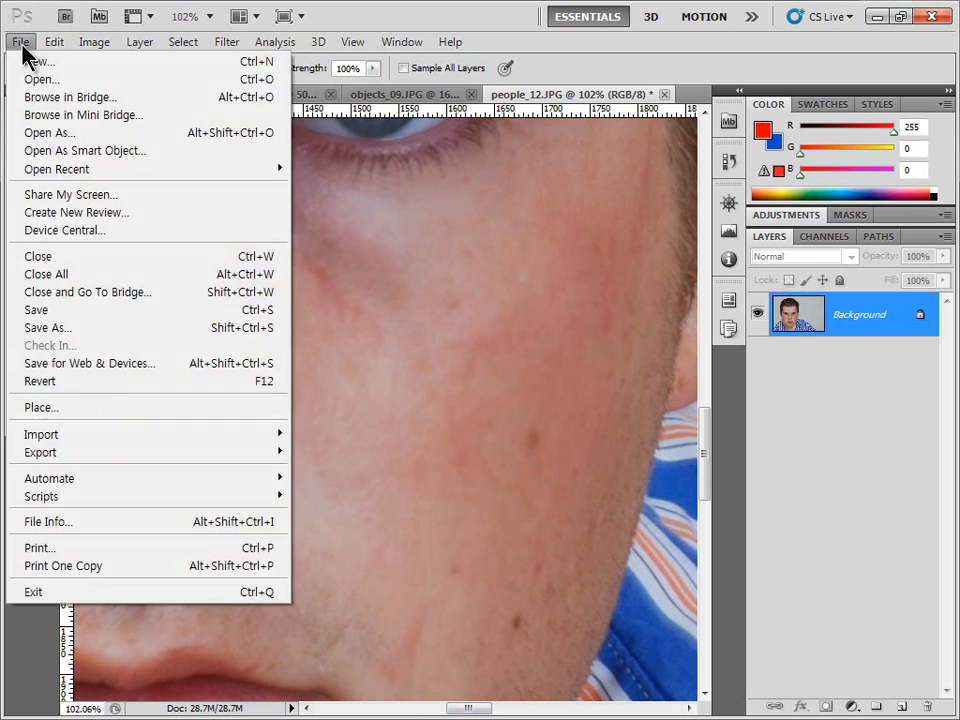
left_click(77, 388)
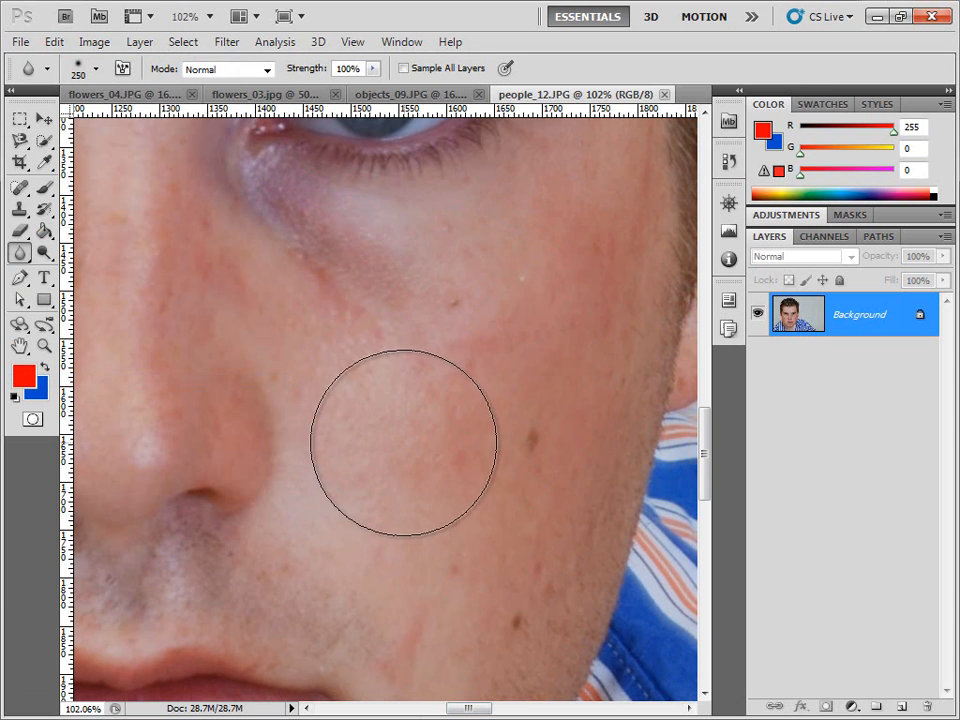
key("ctrl+z")
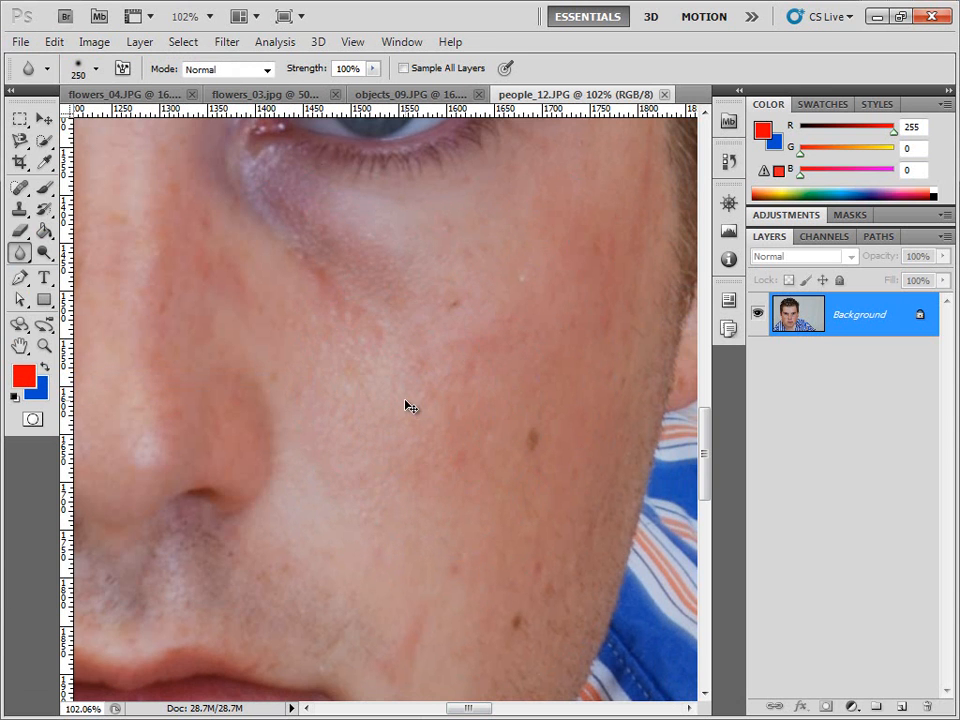
mouse_move(405, 400)
left_mouse_down()
mouse_move(466, 420)
mouse_move(517, 401)
mouse_move(508, 437)
left_mouse_up()
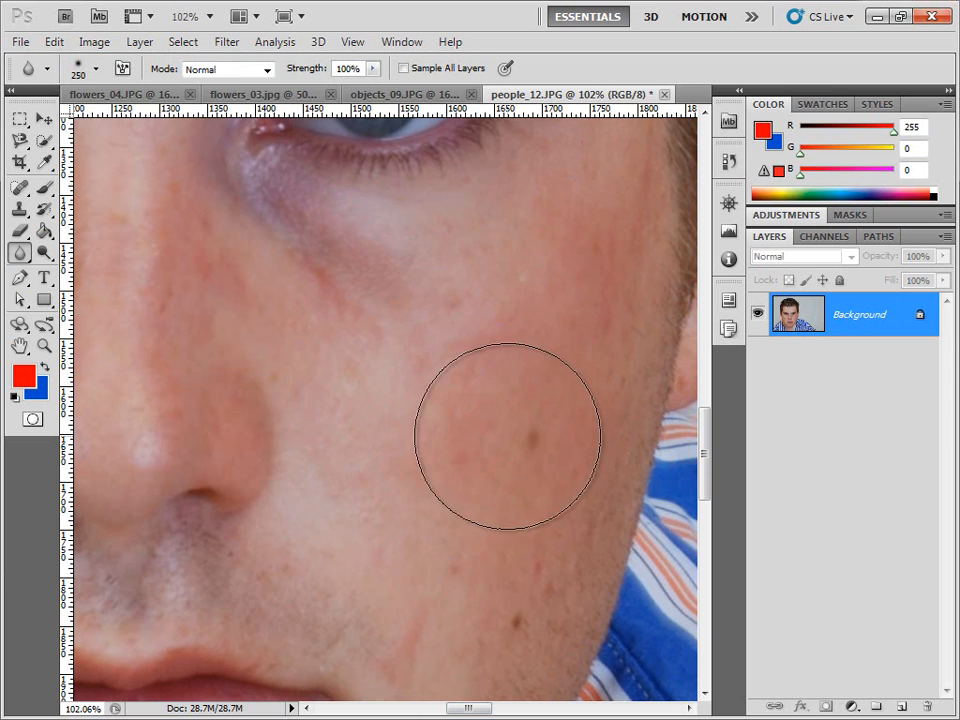
key("ctrl+z")
key("ctrl+z")
Step: Sharpen the eyebrow on the right side of the photo with the Sharpen tool at 100% strength
left_click(23, 254)
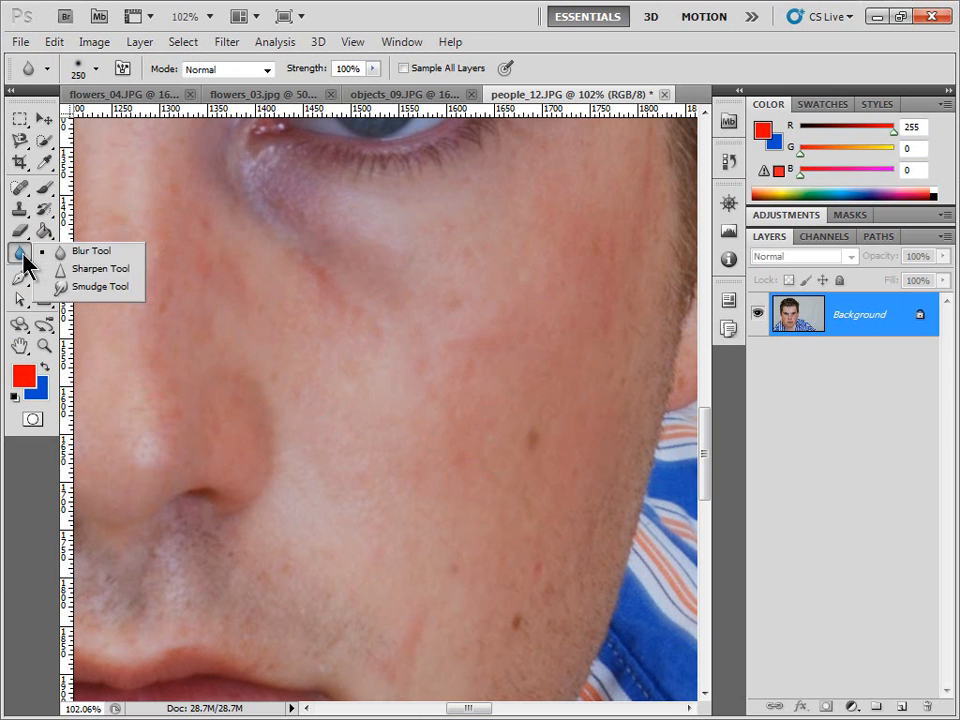
left_click(99, 279)
left_click_drag(326, 384, 354, 481)
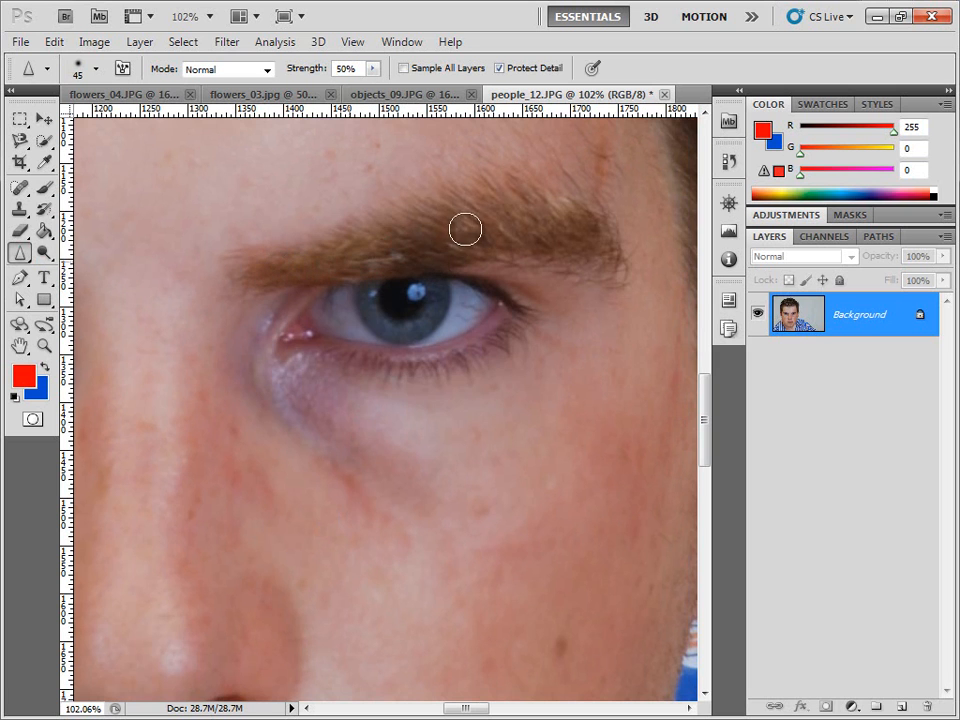
left_click(370, 70)
left_click_drag(608, 252, 577, 213)
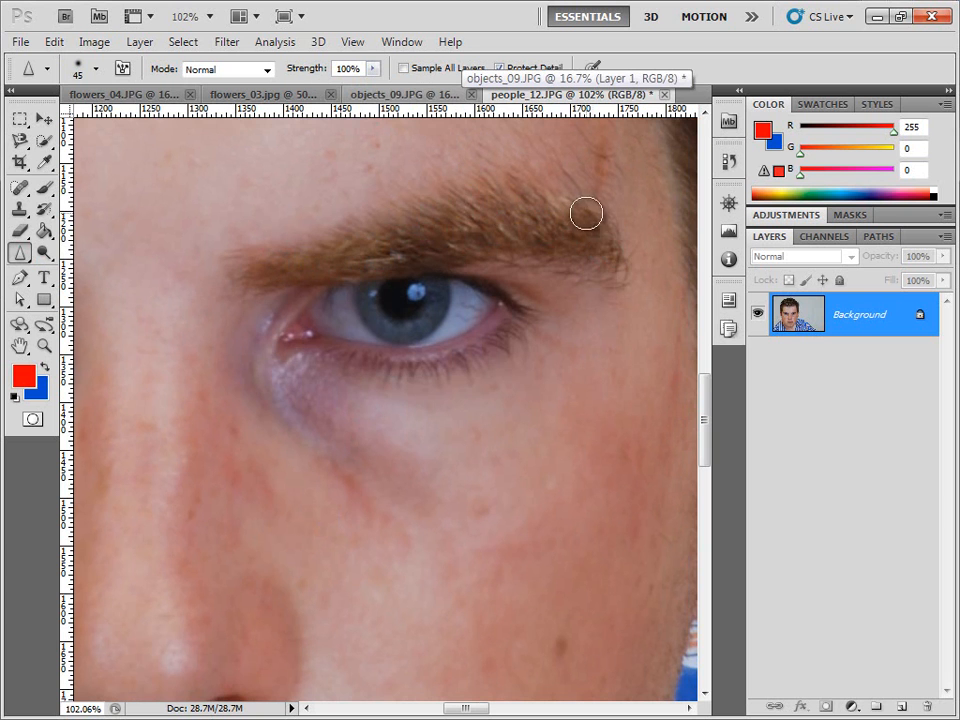
left_click_drag(325, 261, 264, 267)
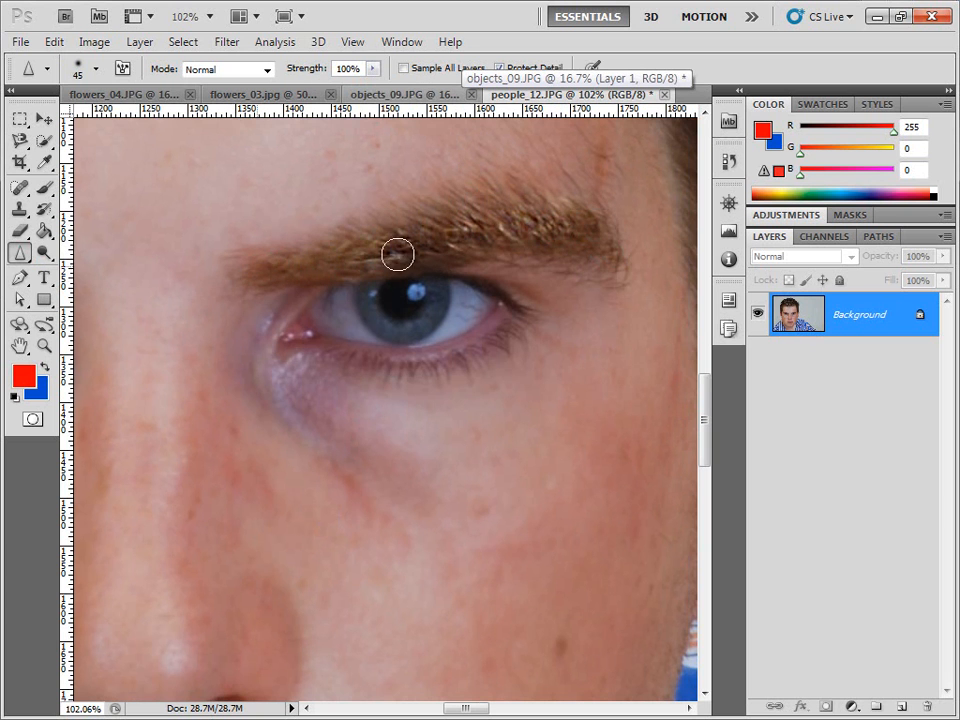
Step: Sharpen the other eyebrow and both of the man's eyes
mouse_move(213, 335)
left_mouse_down()
mouse_move(439, 356)
mouse_move(545, 350)
left_mouse_up()
mouse_move(235, 325)
left_mouse_down()
mouse_move(371, 315)
mouse_move(520, 285)
left_mouse_up()
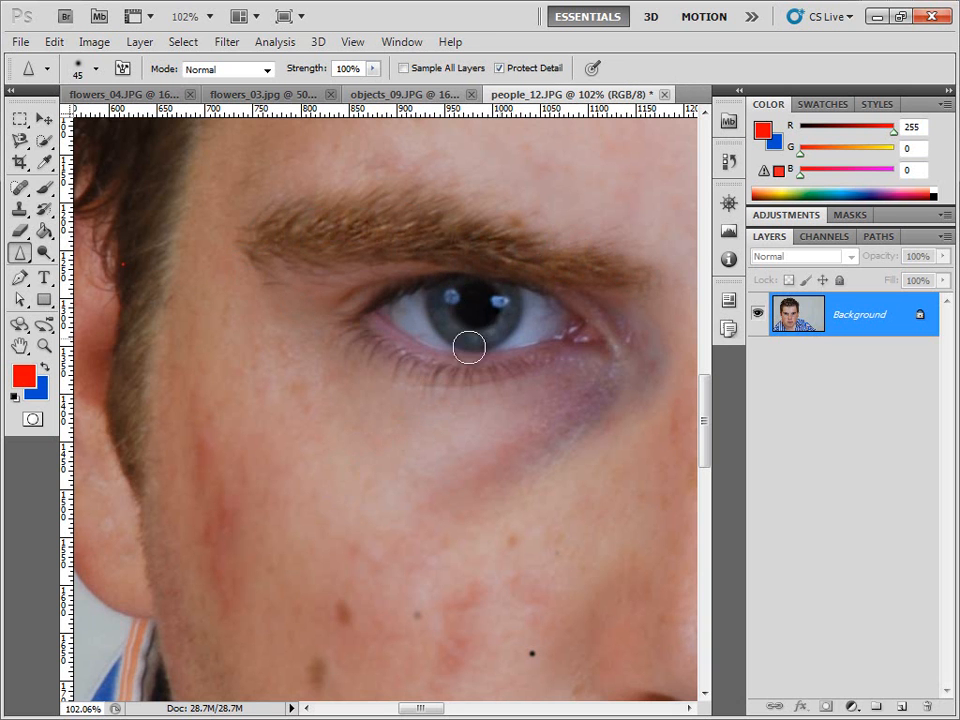
left_click_drag(610, 400, 315, 411)
left_click_drag(606, 327, 485, 300)
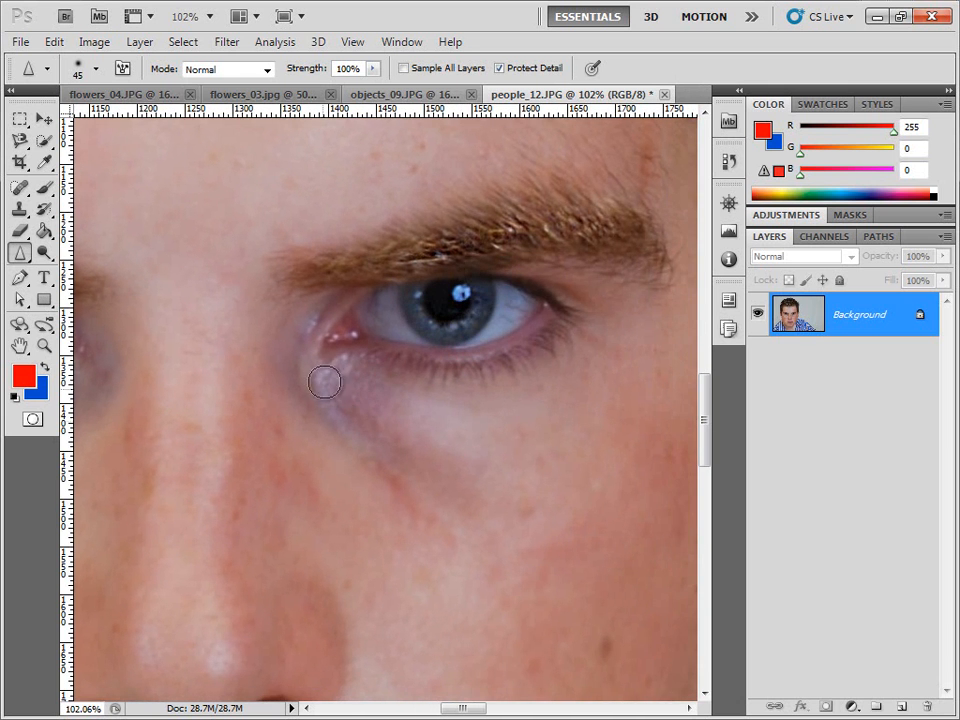
Step: Smudge the skin of the man's face with the Smudge tool, using a 175 px brush
double_click(44, 345)
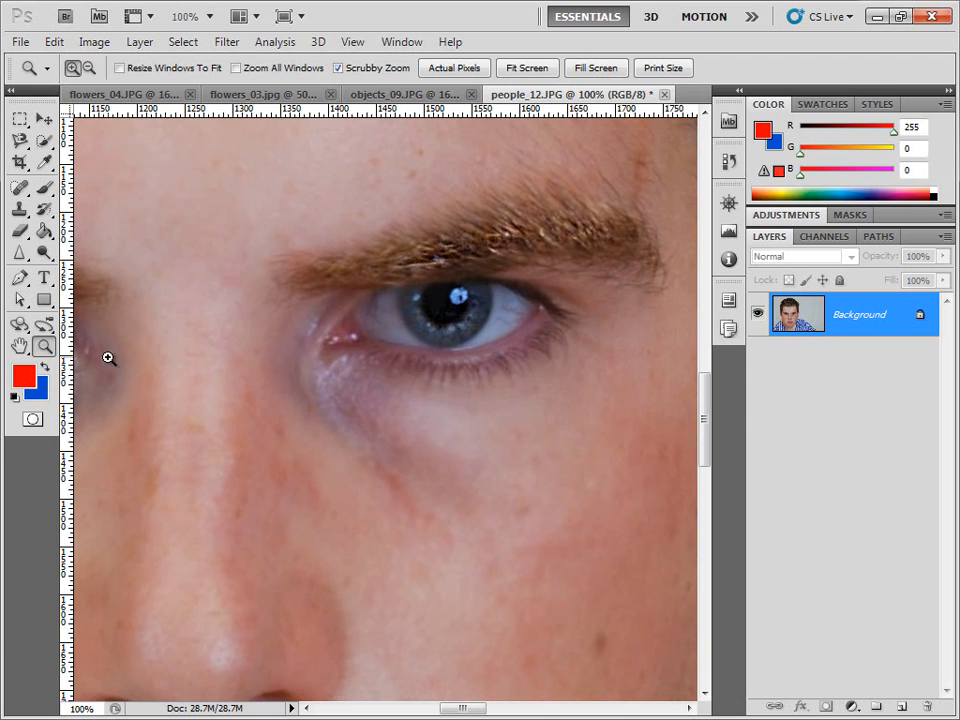
double_click(20, 347)
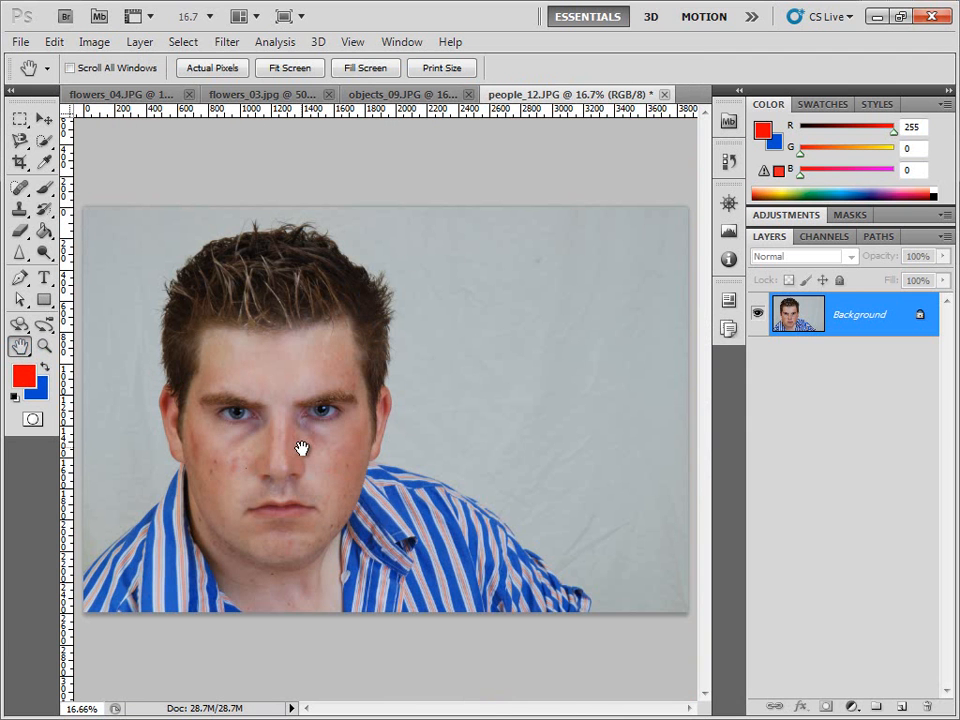
left_click(44, 345)
left_click_drag(159, 336, 454, 508)
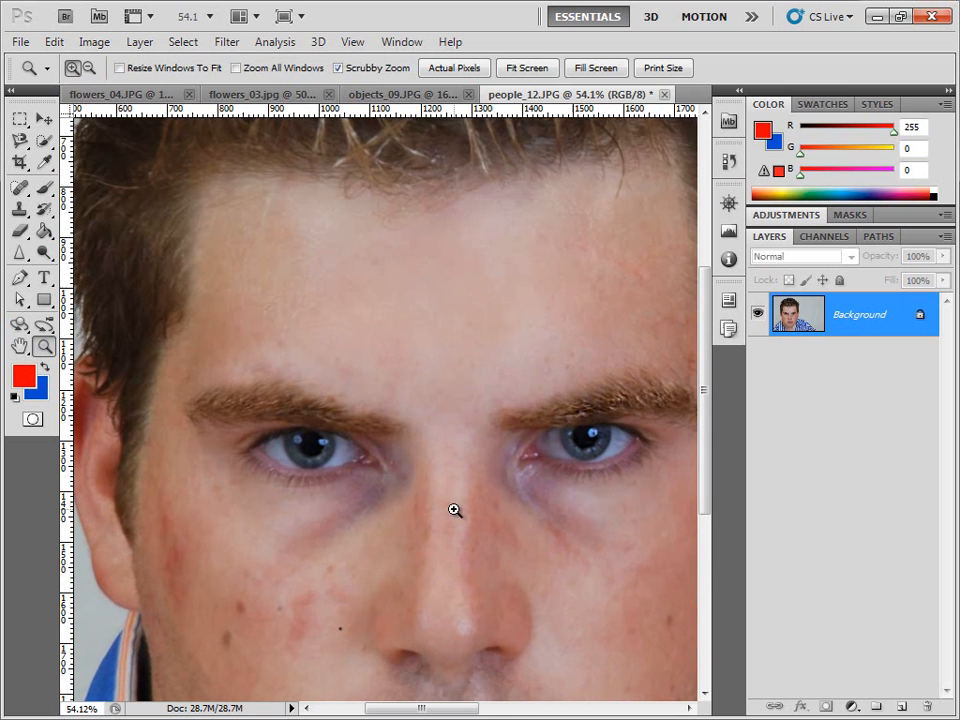
left_click(20, 252)
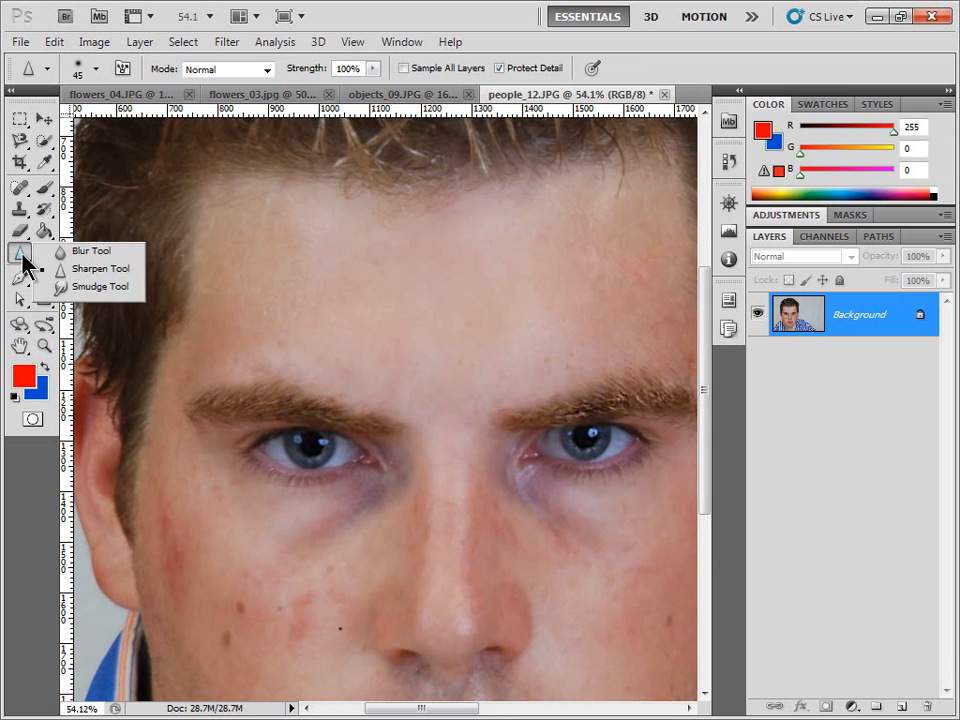
left_click(64, 287)
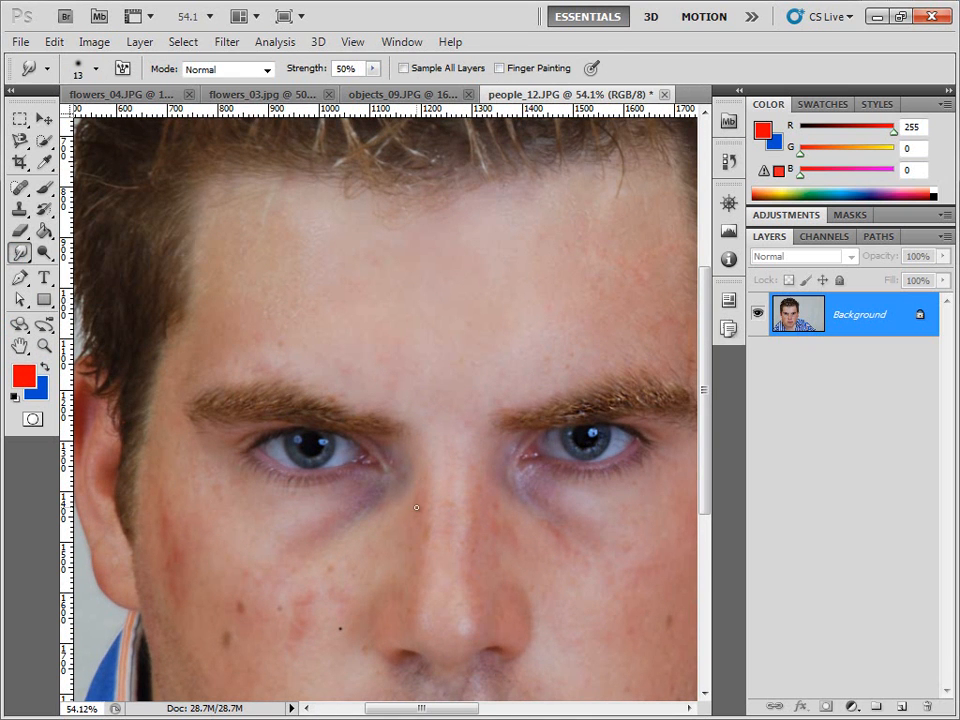
key("bracketright")
key("bracketright")
key("bracketright")
key("bracketright")
key("bracketright")
key("bracketright")
left_click_drag(414, 486, 379, 390)
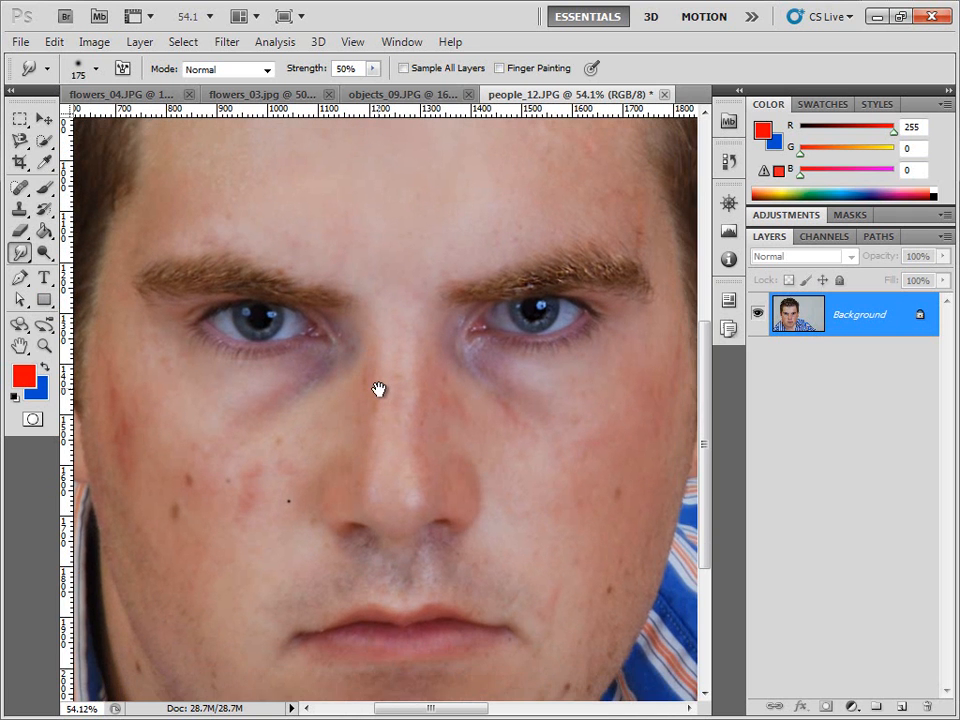
left_click_drag(411, 579, 347, 504)
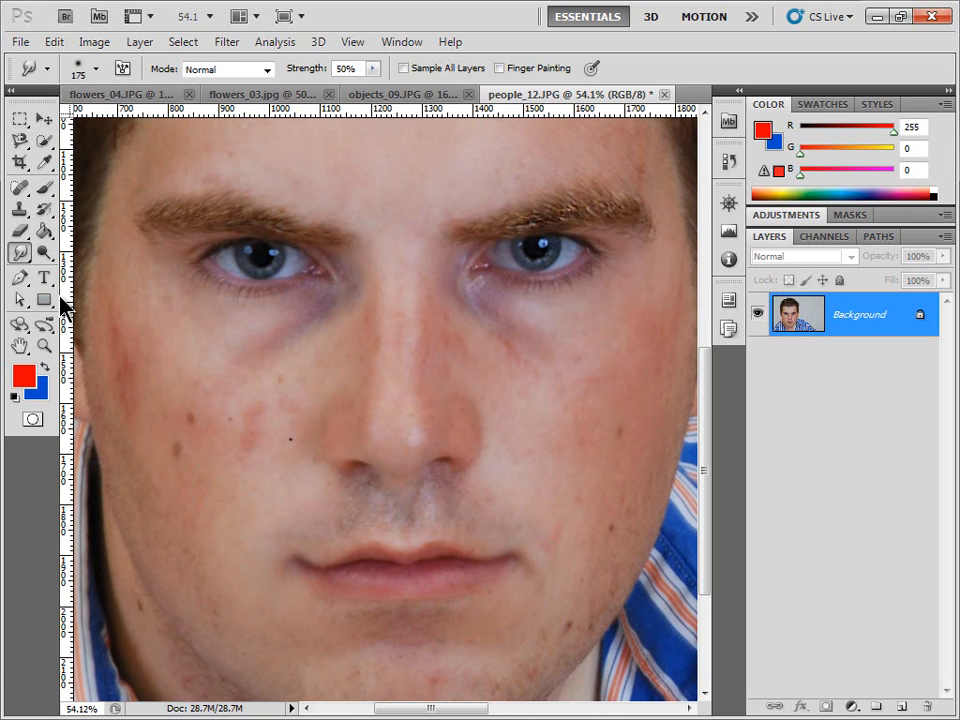
Step: Lighten the man's nose and forehead with the Dodge tool, enlarging the brush to at least 175 px
mouse_move(44, 253)
left_mouse_down()
mouse_move(43, 263)
mouse_move(107, 268)
mouse_move(104, 257)
left_mouse_up()
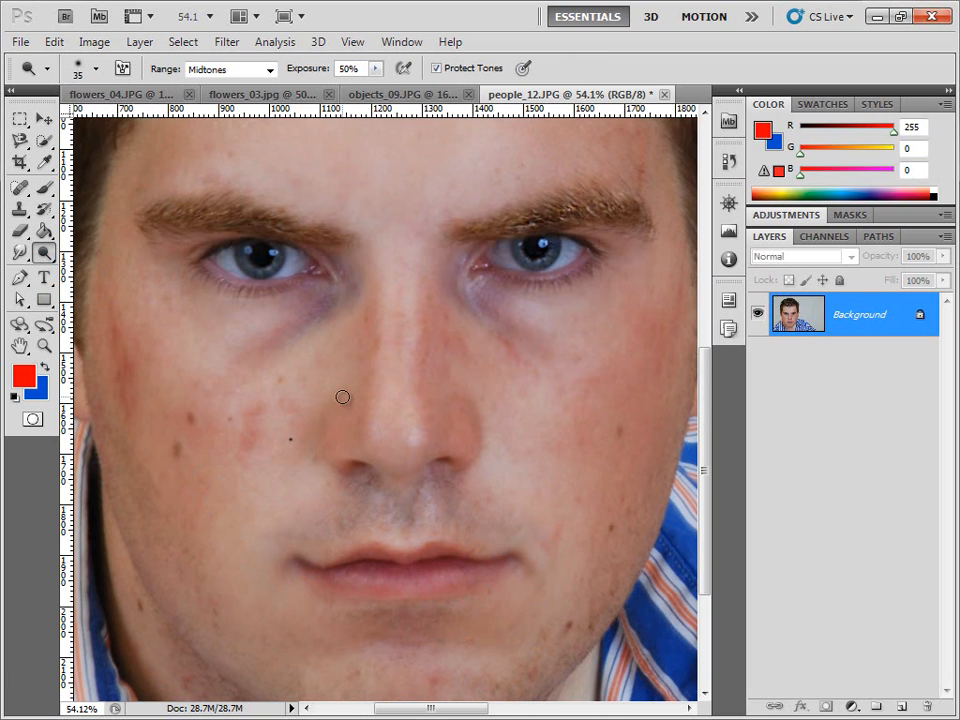
key("bracketright")
key("bracketright")
key("bracketright")
key("bracketright")
key("bracketright")
key("bracketright")
key("bracketright")
key("bracketright")
key("bracketright")
key("bracketright")
key("bracketright")
key("bracketright")
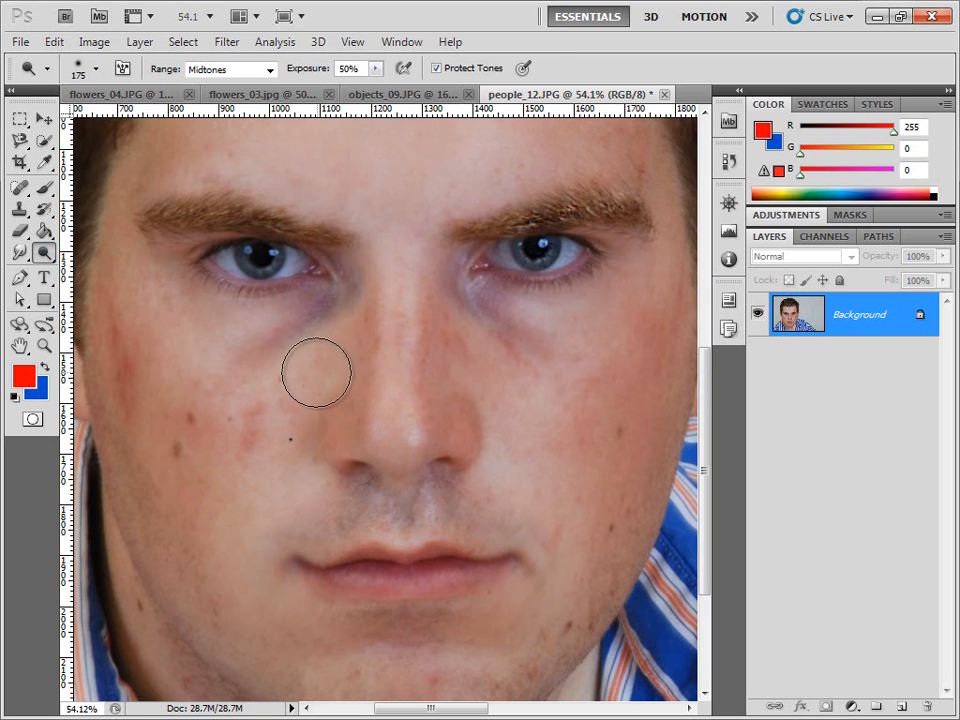
mouse_move(377, 302)
left_mouse_down()
mouse_move(375, 403)
mouse_move(400, 335)
left_mouse_up()
key("space")
mouse_move(390, 281)
left_mouse_down()
mouse_move(343, 493)
mouse_move(336, 461)
left_mouse_up()
left_click_drag(469, 354, 287, 330)
Step: Lighten both cheeks and the lower face with the Dodge tool, using a 300 px brush
key("space")
left_click_drag(318, 405, 360, 257)
left_click_drag(268, 420, 303, 330)
mouse_move(293, 352)
left_mouse_down()
mouse_move(270, 478)
mouse_move(165, 296)
mouse_move(135, 325)
left_mouse_up()
key("space")
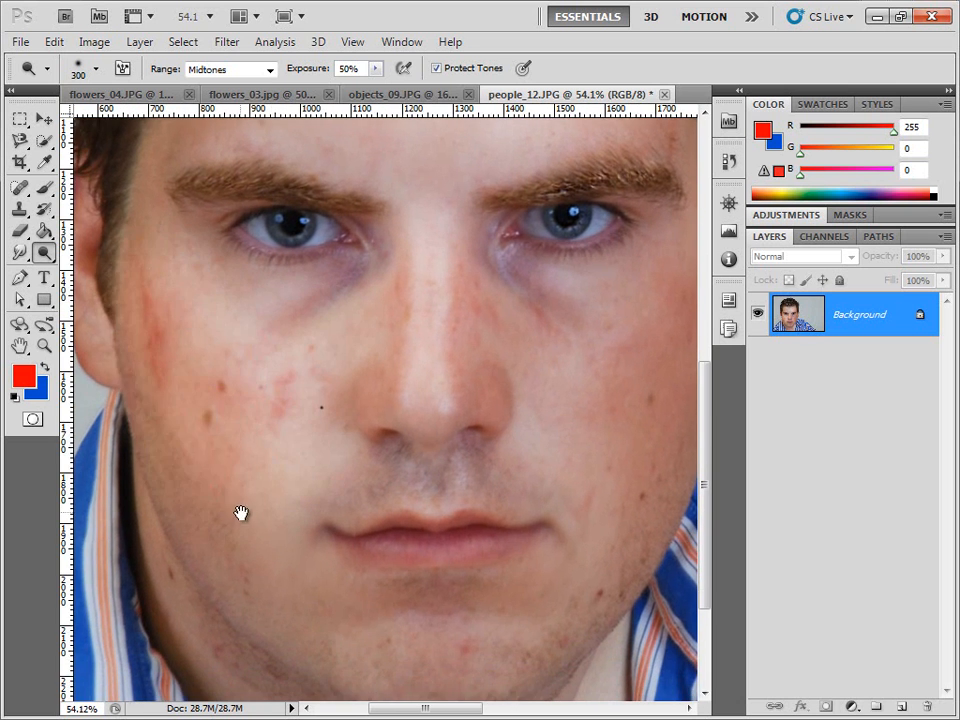
left_click_drag(240, 510, 198, 430)
mouse_move(643, 386)
left_mouse_down()
mouse_move(621, 296)
mouse_move(585, 231)
mouse_move(487, 310)
mouse_move(320, 250)
left_mouse_up()
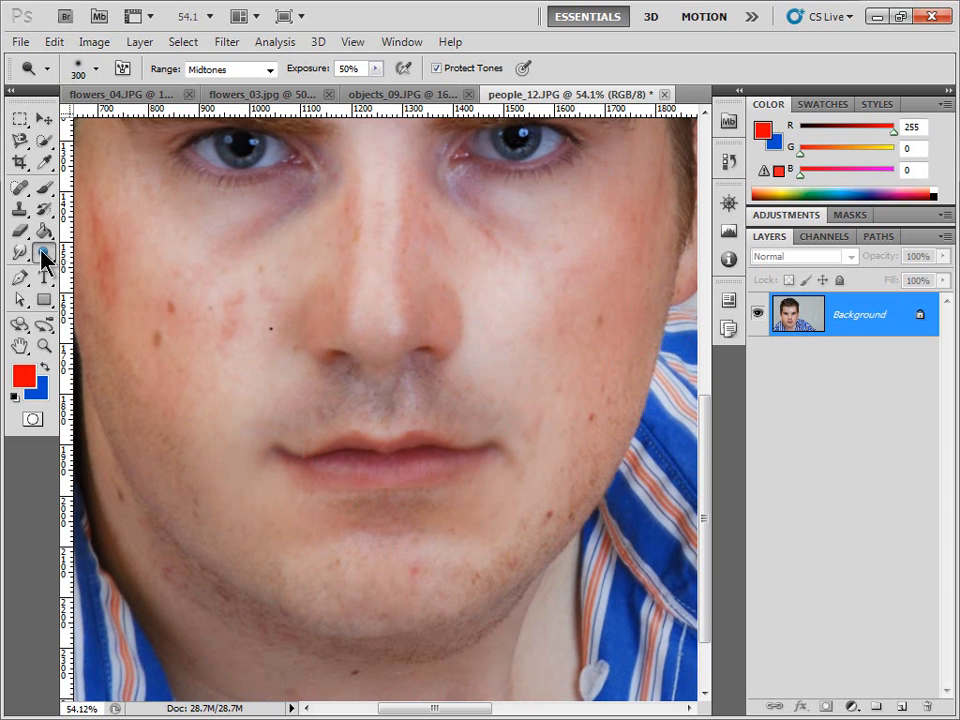
Step: Darken the man's cheeks with the Burn tool, using a 300 px brush
left_click(43, 253)
left_click(106, 269)
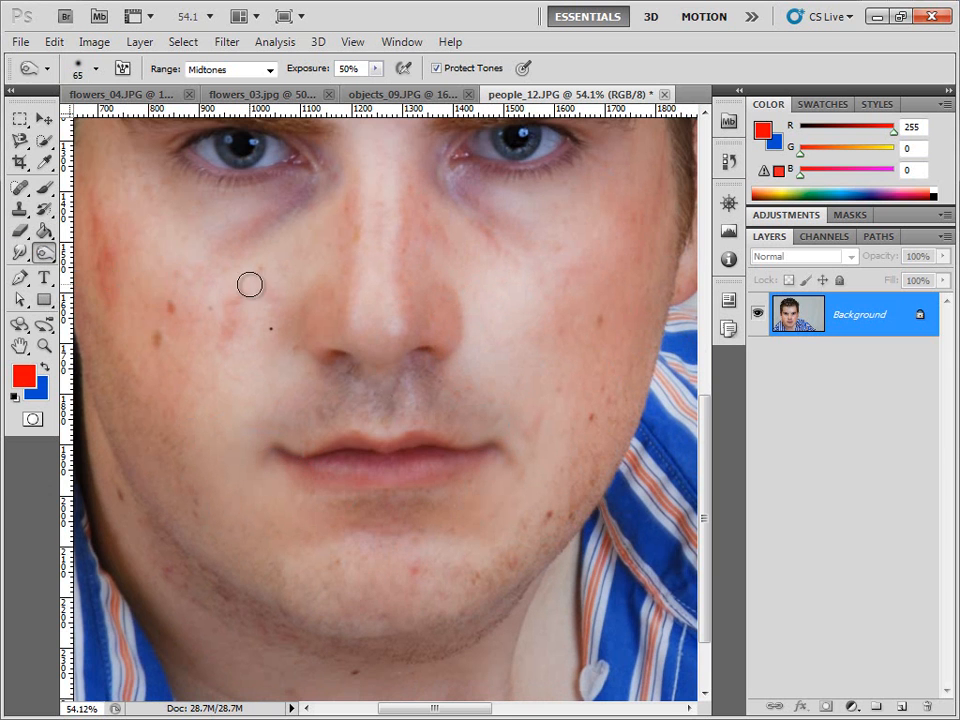
key("bracketright")
key("bracketright")
key("bracketright")
key("bracketright")
key("bracketright")
key("bracketright")
key("bracketright")
key("bracketright")
key("bracketright")
mouse_move(199, 256)
left_mouse_down()
mouse_move(197, 394)
mouse_move(227, 280)
mouse_move(218, 452)
mouse_move(246, 337)
mouse_move(253, 502)
mouse_move(368, 562)
mouse_move(494, 555)
mouse_move(562, 359)
mouse_move(524, 464)
mouse_move(634, 248)
mouse_move(504, 300)
mouse_move(508, 267)
mouse_move(500, 357)
mouse_move(480, 237)
mouse_move(433, 236)
mouse_move(414, 251)
mouse_move(439, 437)
left_mouse_up()
key("space")
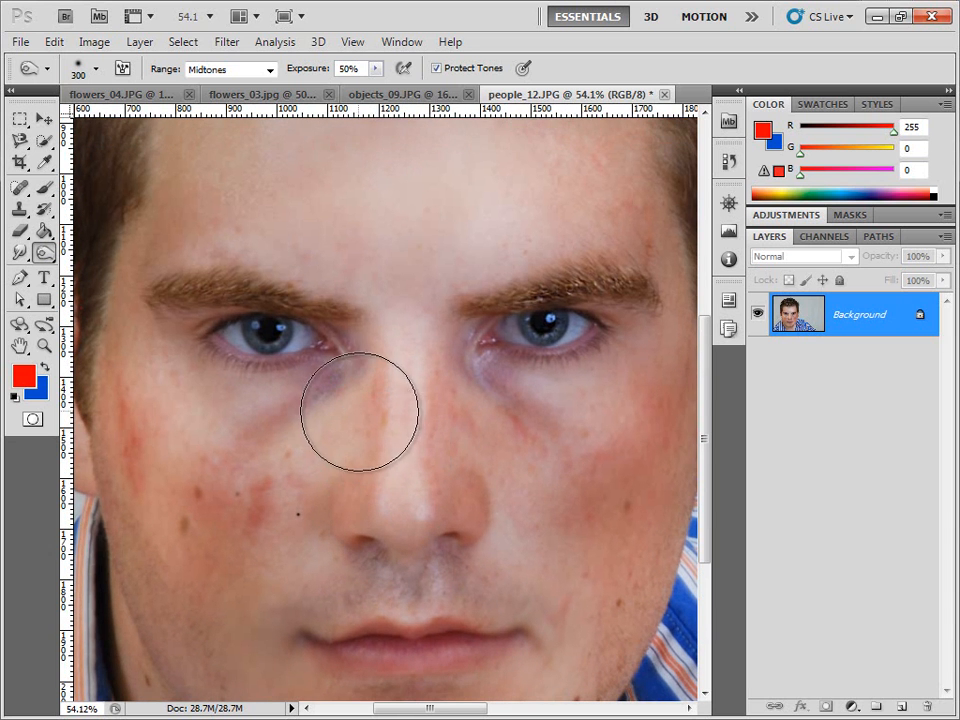
Step: Reduce the Burn brush to 125 px and darken both sides of the nose
key("bracketleft")
key("bracketleft")
key("bracketleft")
key("bracketleft")
key("bracketleft")
mouse_move(356, 361)
left_mouse_down()
mouse_move(354, 465)
mouse_move(373, 369)
mouse_move(347, 474)
left_mouse_up()
mouse_move(442, 355)
left_mouse_down()
mouse_move(462, 485)
mouse_move(465, 389)
mouse_move(480, 506)
mouse_move(456, 394)
mouse_move(486, 486)
mouse_move(461, 518)
mouse_move(452, 483)
left_mouse_up()
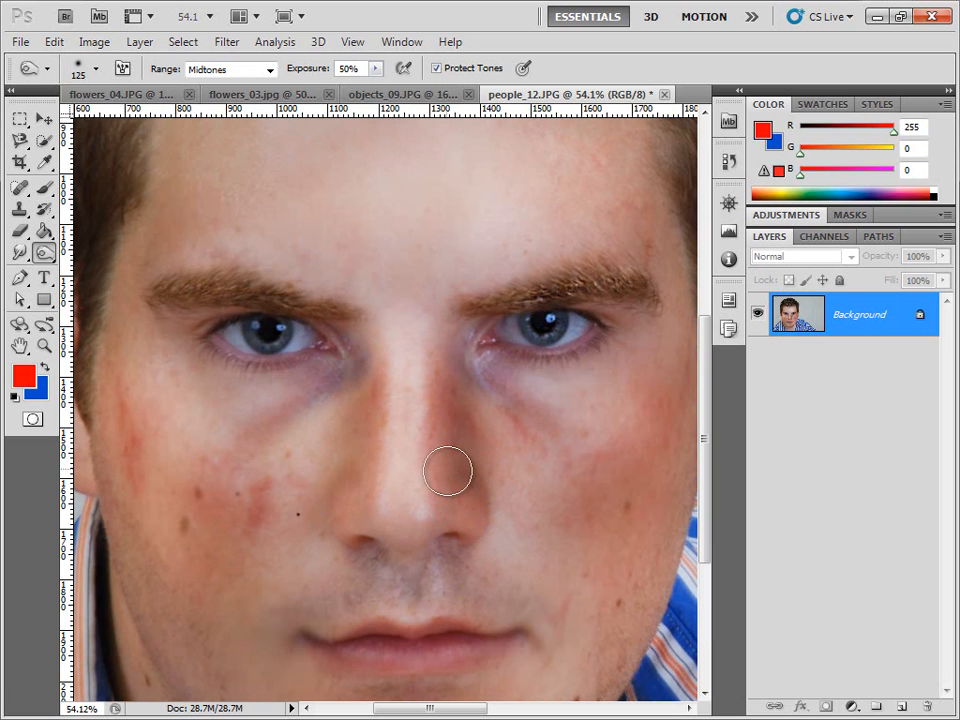
Step: Desaturate the cheek beneath the man's blue-shirt shoulder side with the Sponge tool, using a 400 px brush
left_click_drag(40, 255, 92, 288)
key("bracketright")
key("bracketright")
key("bracketright")
key("bracketright")
key("bracketright")
key("bracketright")
key("bracketright")
key("bracketright")
key("bracketright")
key("bracketright")
key("bracketright")
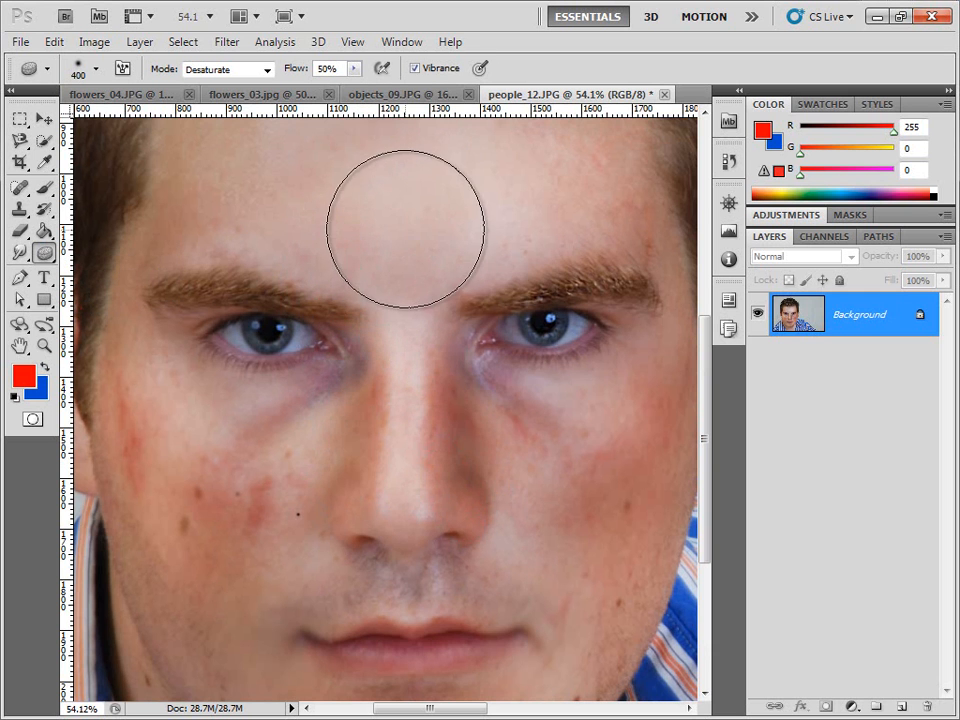
mouse_move(592, 432)
left_mouse_down()
mouse_move(540, 451)
mouse_move(592, 435)
mouse_move(534, 489)
left_mouse_up()
Step: Reduce the Sponge brush to 175 px and desaturate the skin under both eyes
key("space")
mouse_move(423, 508)
left_mouse_down()
mouse_move(326, 437)
mouse_move(321, 457)
mouse_move(350, 481)
left_mouse_up()
key("bracketleft")
key("bracketleft")
key("bracketleft")
key("bracketleft")
mouse_move(503, 348)
left_mouse_down()
mouse_move(459, 350)
mouse_move(539, 333)
mouse_move(450, 349)
left_mouse_up()
key("space")
mouse_move(301, 395)
left_mouse_down()
mouse_move(356, 407)
mouse_move(227, 377)
mouse_move(274, 381)
mouse_move(266, 369)
left_mouse_up()
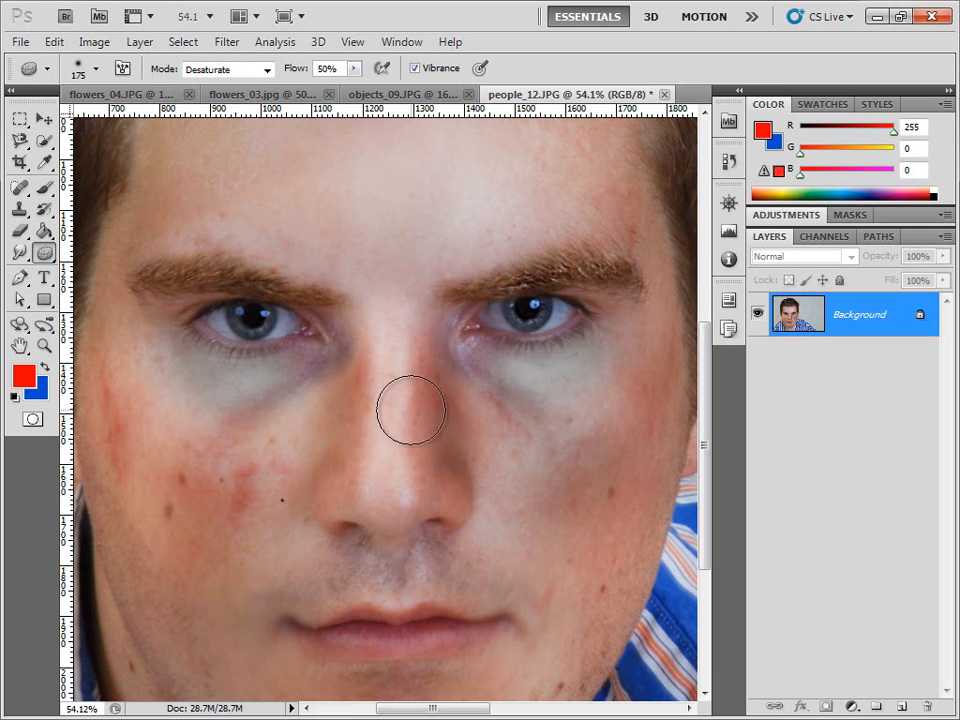
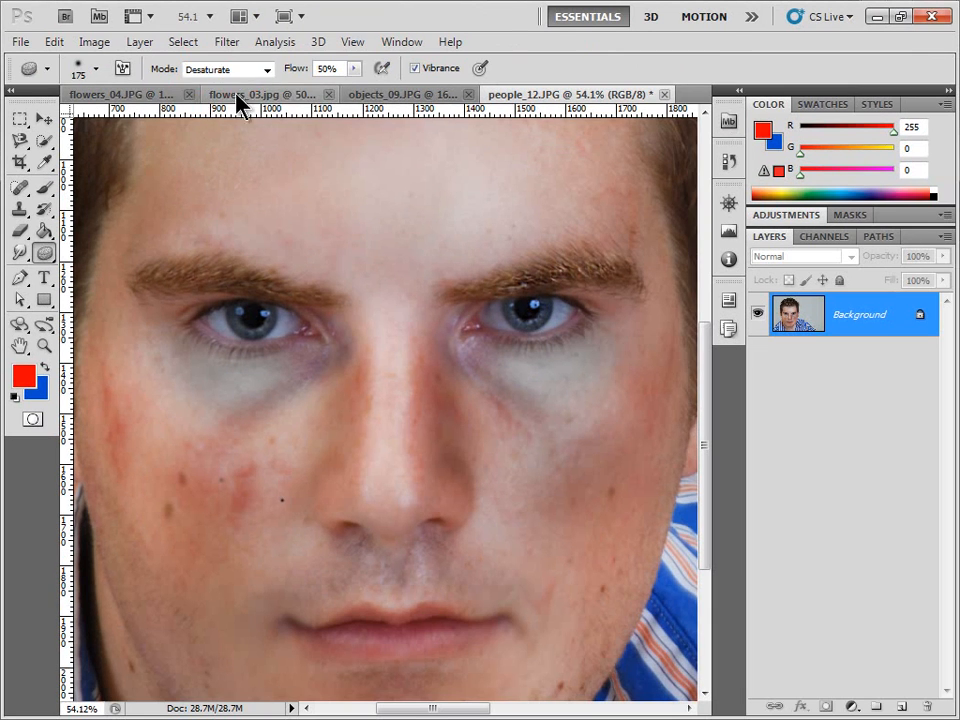
Step: Set the Sponge mode to Saturate and intensify the colour of the skin under both eyes and the lips
left_click(282, 89)
left_click(285, 126)
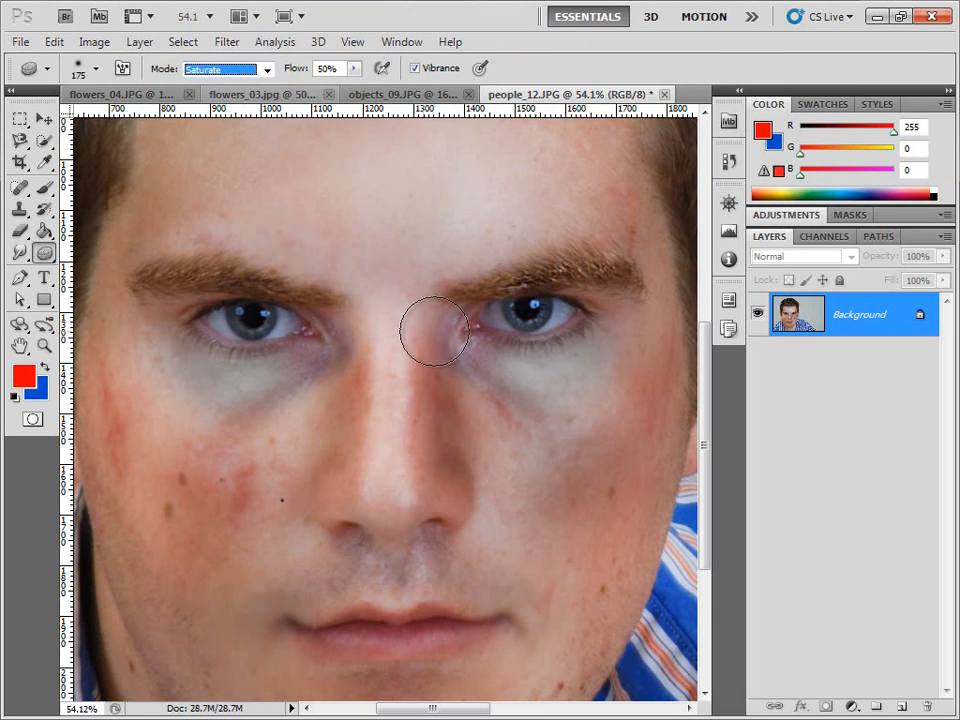
mouse_move(480, 378)
left_mouse_down()
mouse_move(555, 377)
mouse_move(538, 356)
mouse_move(615, 392)
left_mouse_up()
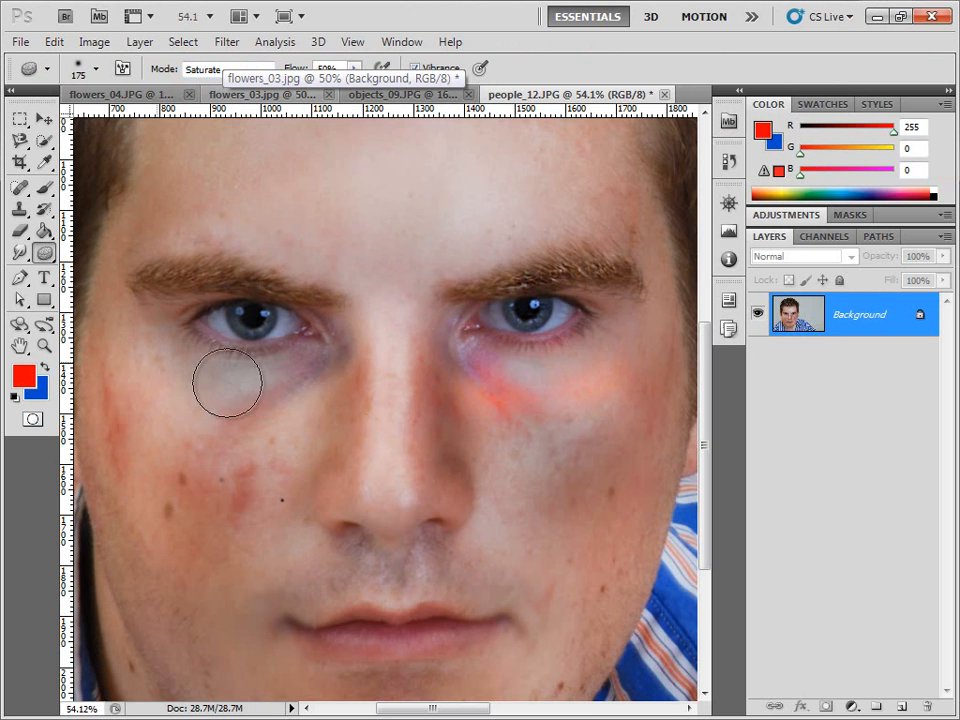
mouse_move(304, 371)
left_mouse_down()
mouse_move(249, 373)
mouse_move(312, 390)
mouse_move(295, 386)
mouse_move(302, 417)
mouse_move(334, 341)
mouse_move(340, 285)
left_mouse_up()
mouse_move(426, 492)
left_mouse_down()
mouse_move(360, 497)
mouse_move(467, 499)
mouse_move(257, 497)
left_mouse_up()
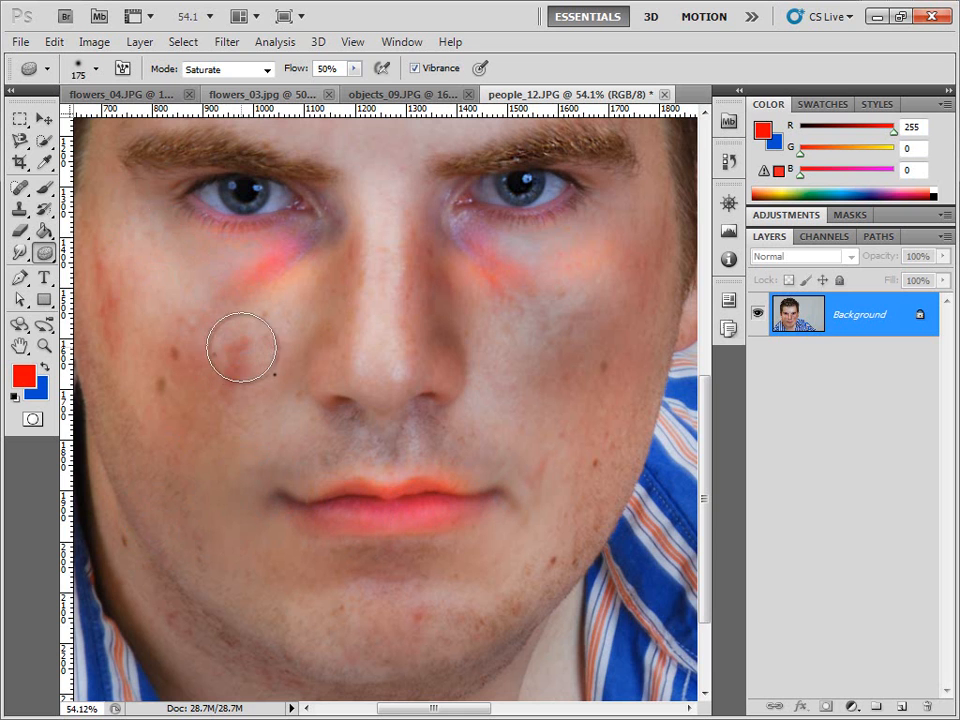
Step: Activate the Pen tool and open iphone01_02.jpg from the objects folder inside images
left_click(22, 278)
right_click(22, 275)
left_click(20, 275)
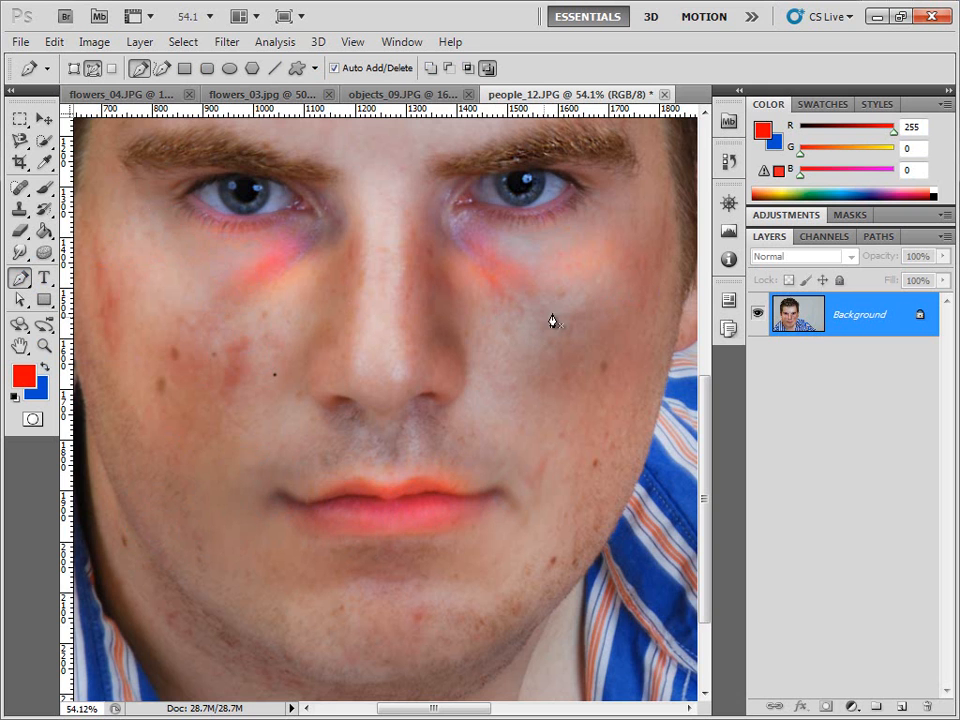
left_click(727, 125)
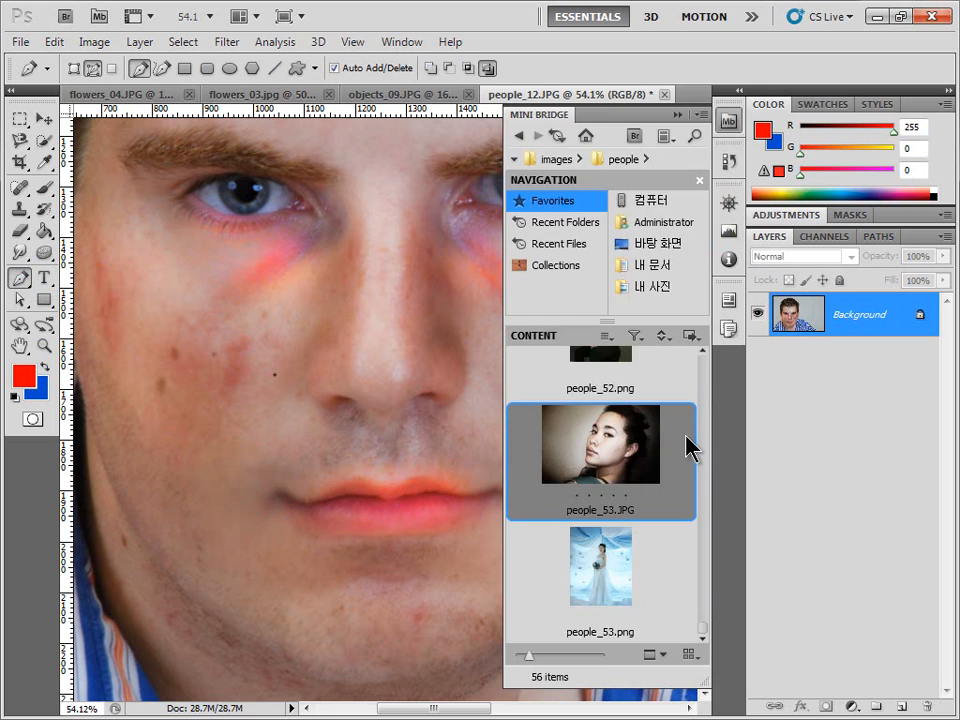
scroll(700, 400, "up", 5)
scroll(704, 400, "up", 8)
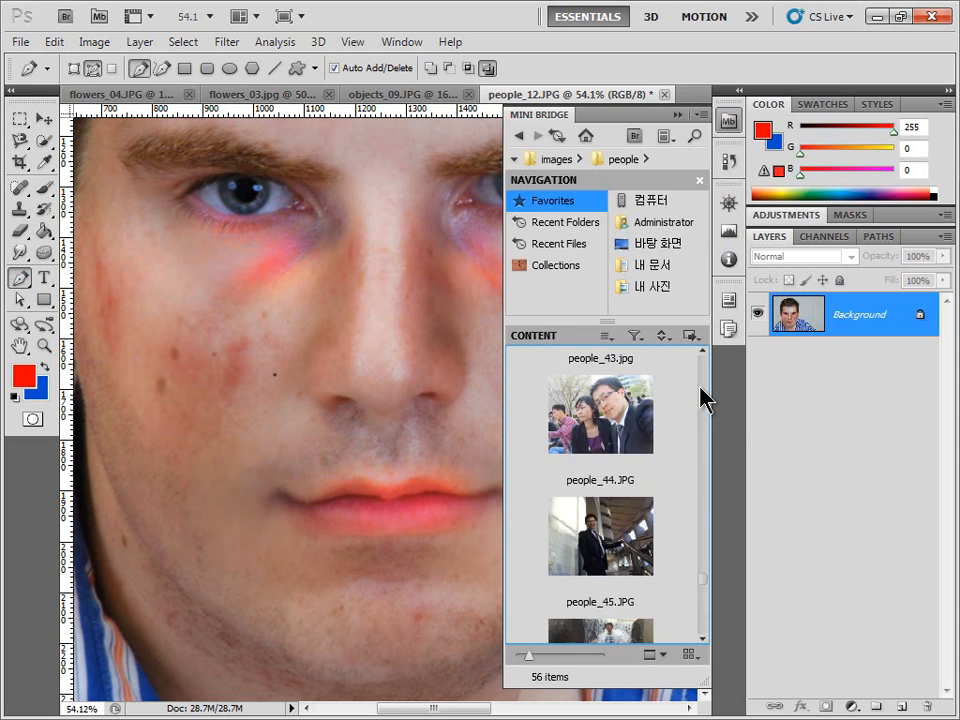
left_click(571, 162)
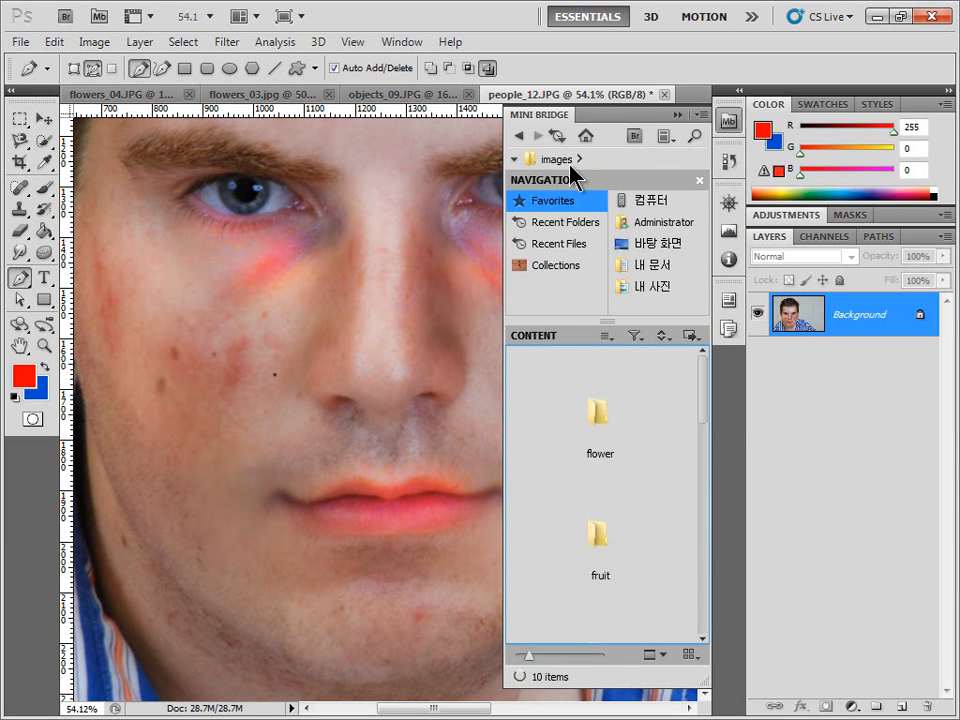
left_click(617, 538)
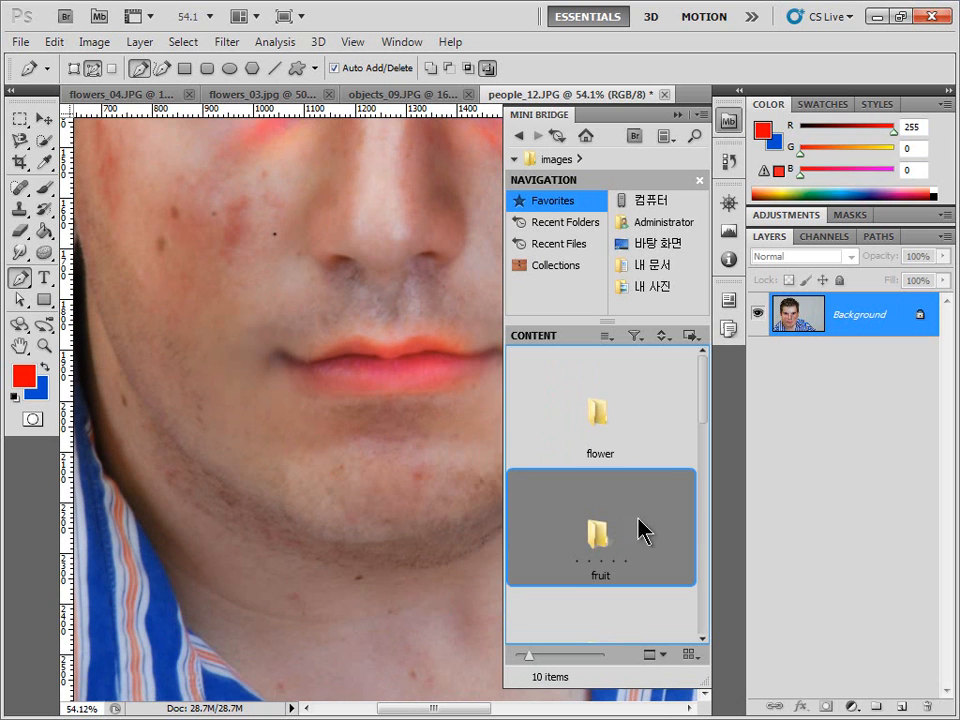
left_click_drag(697, 414, 705, 505)
double_click(590, 465)
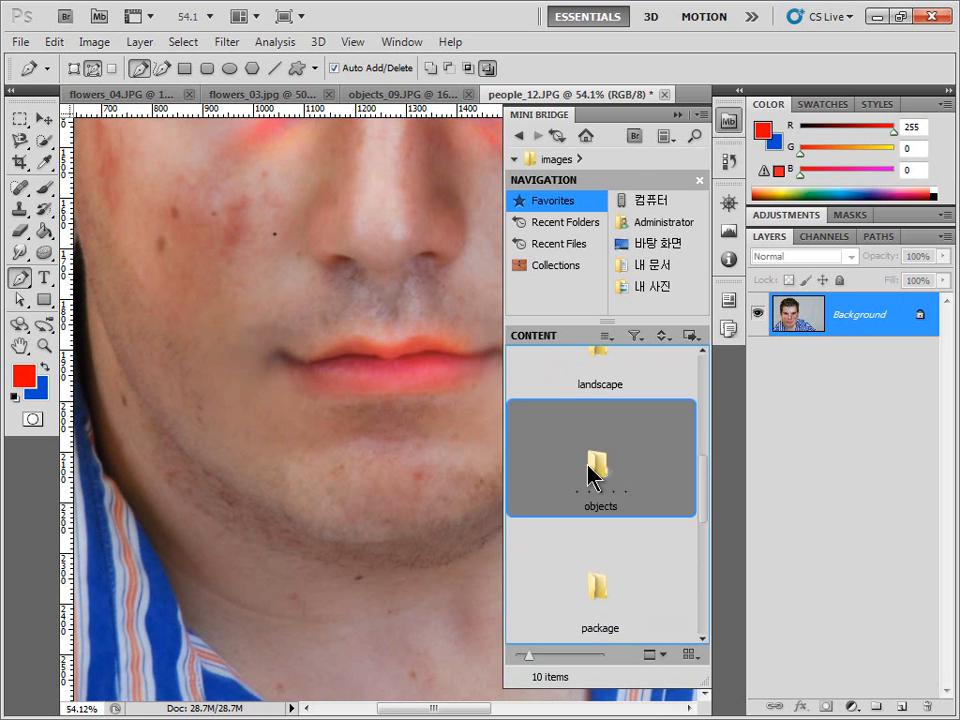
left_click(617, 505)
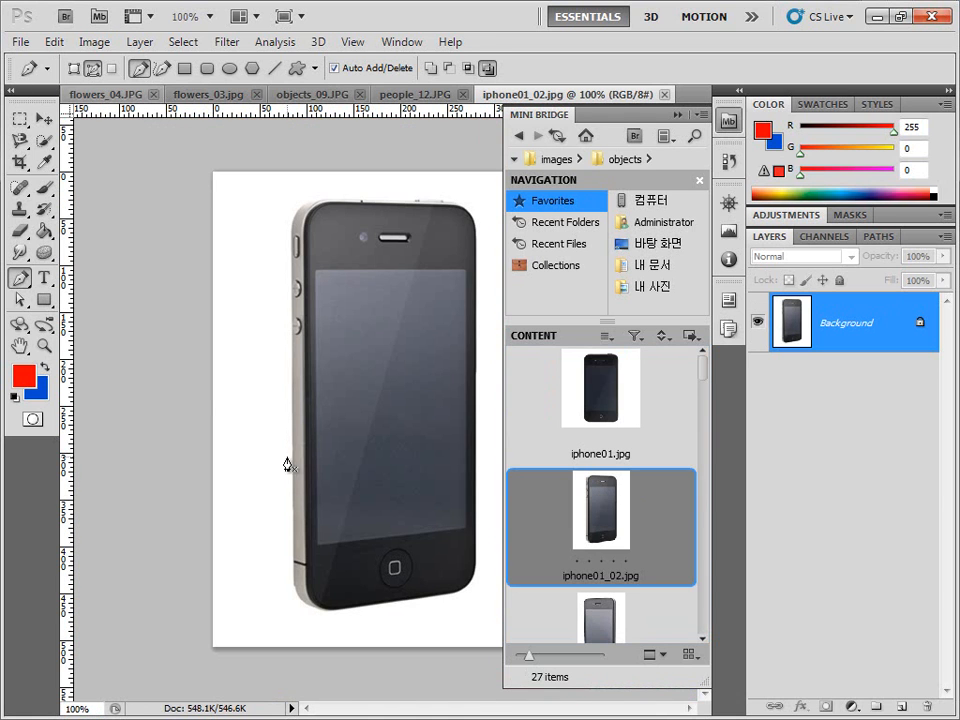
Step: Start a Pen path on the phone's bottom edge, tracing around the bottom-left corner and up the left side
left_click_drag(328, 578, 454, 441)
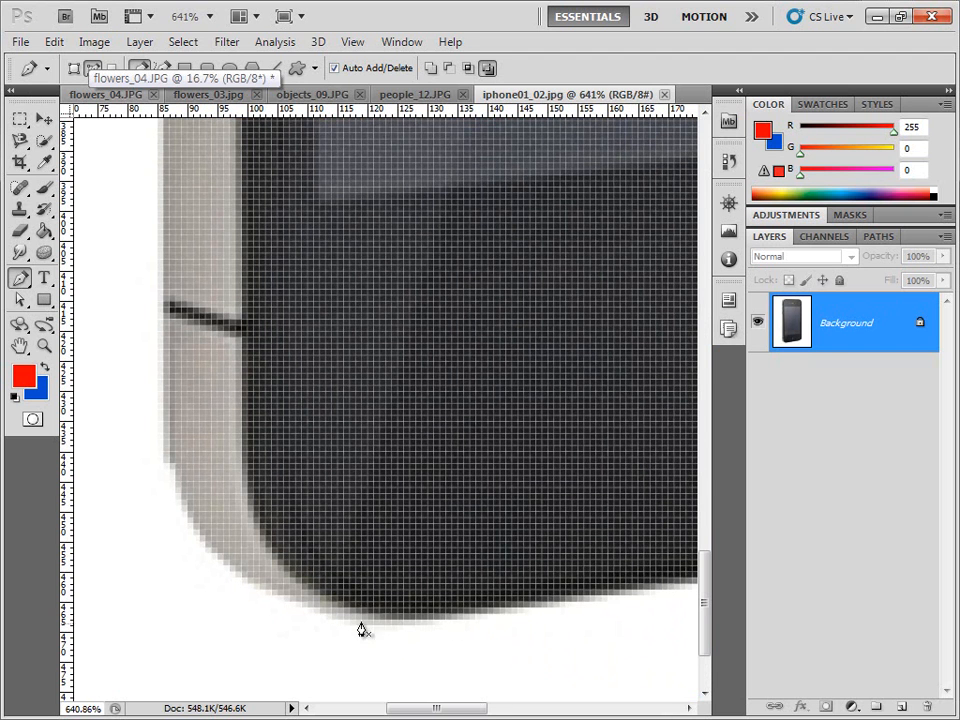
left_click(420, 622)
left_click_drag(245, 580, 203, 537)
left_click_drag(165, 450, 218, 620)
left_click_drag(246, 400, 253, 660)
left_click_drag(258, 252, 256, 630)
left_click_drag(276, 235, 279, 615)
left_click_drag(273, 335, 272, 570)
left_click_drag(282, 424, 277, 575)
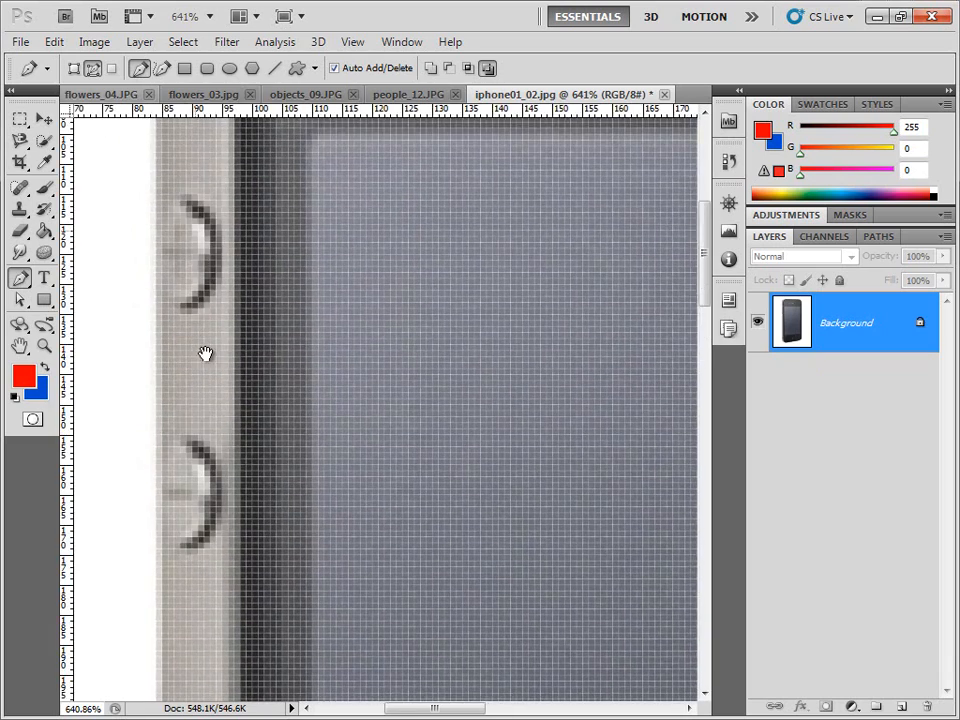
left_click_drag(195, 200, 193, 461)
key("ctrl+r")
left_click(148, 237)
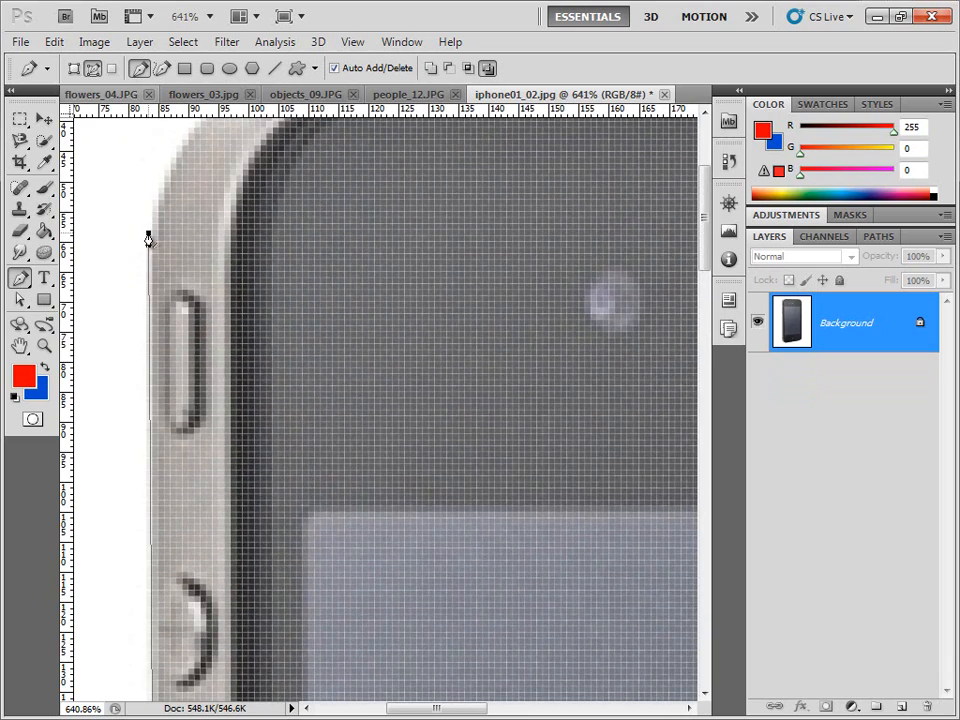
Step: Continue the Pen path around the phone's top-left corner, along the top edge and around the top-right corner
left_click_drag(219, 287, 201, 451)
left_click_drag(239, 316, 342, 278)
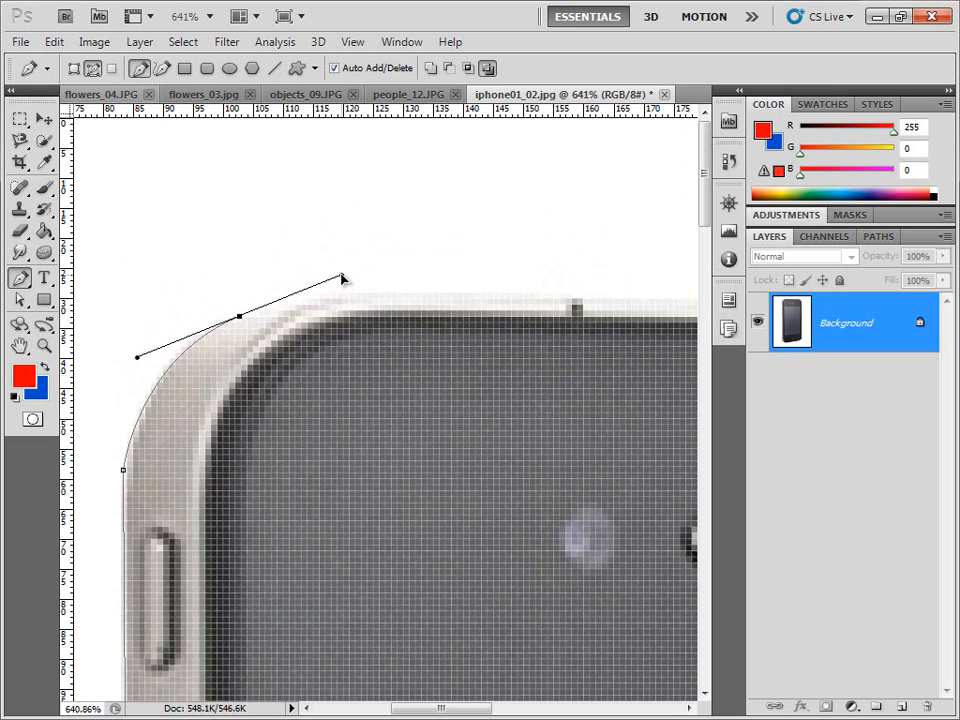
left_click_drag(452, 346, 270, 344)
left_click_drag(576, 324, 390, 274)
left_click(435, 306)
left_click_drag(461, 264, 466, 268)
left_click_drag(559, 427, 560, 511)
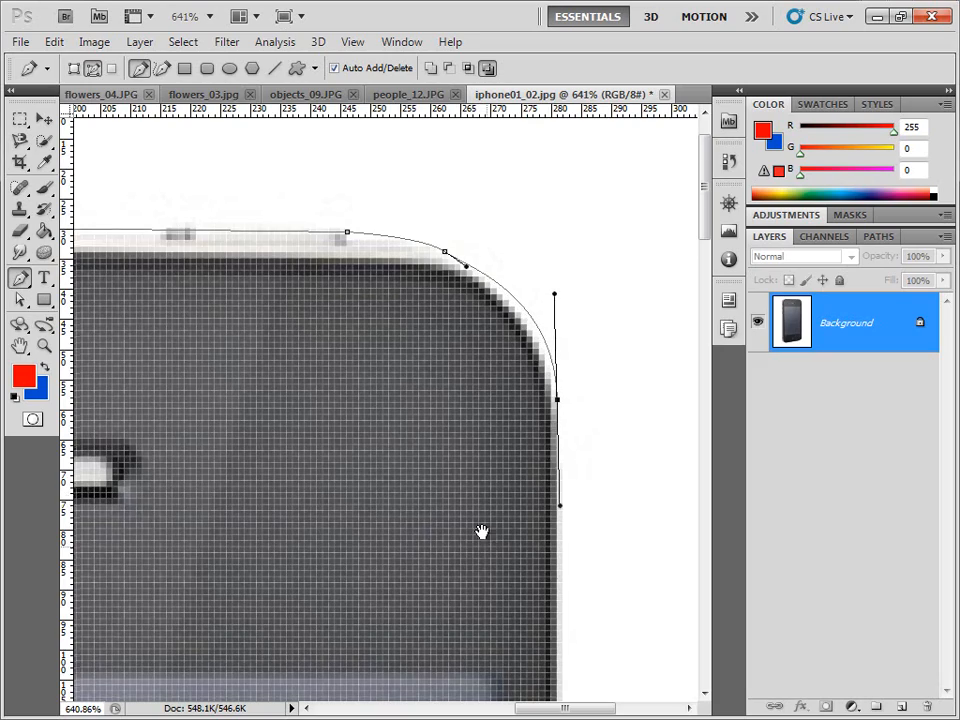
Step: Continue the Pen path down the phone's right edge and curve it around the bottom-right corner
left_click_drag(487, 548, 465, 163)
left_click_drag(452, 598, 452, 208)
left_click_drag(440, 520, 461, 242)
left_click_drag(456, 530, 464, 230)
left_click_drag(467, 328, 488, 465)
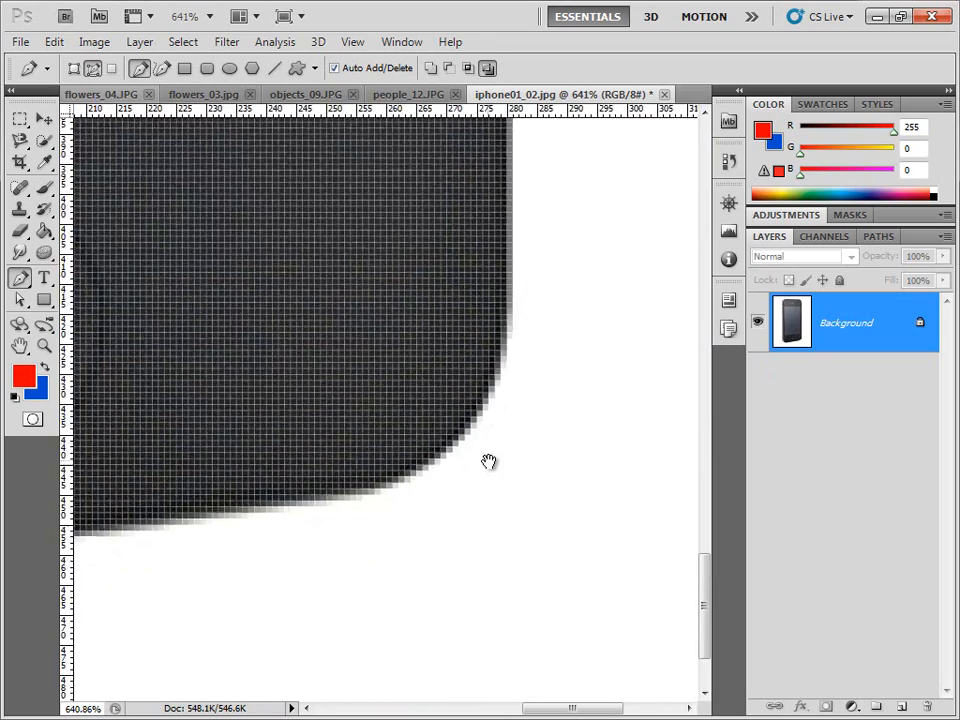
left_click_drag(375, 493, 248, 522)
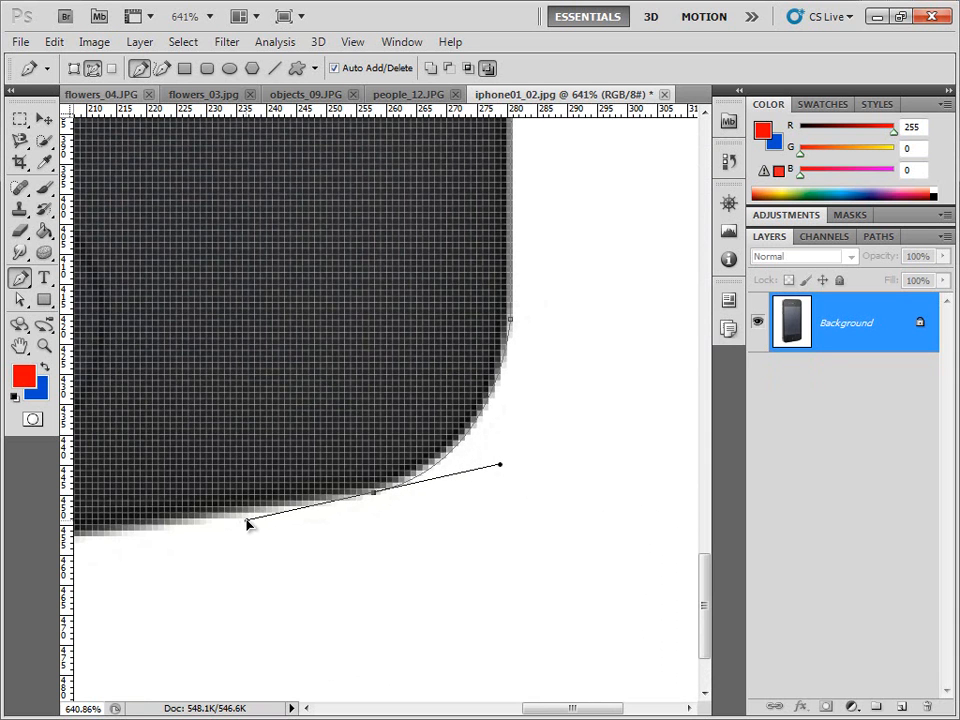
Step: Trace the phone's bottom edge and close the Pen path at its starting point
left_click_drag(175, 542, 467, 525)
left_click(297, 535)
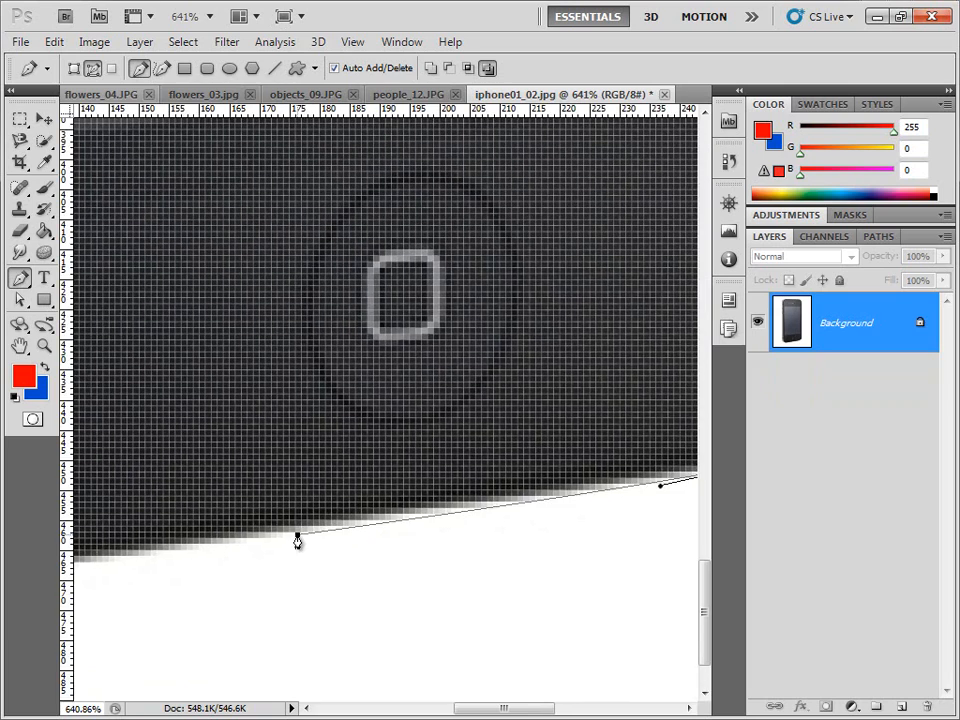
left_click_drag(181, 548, 478, 512)
left_click_drag(567, 511, 435, 521)
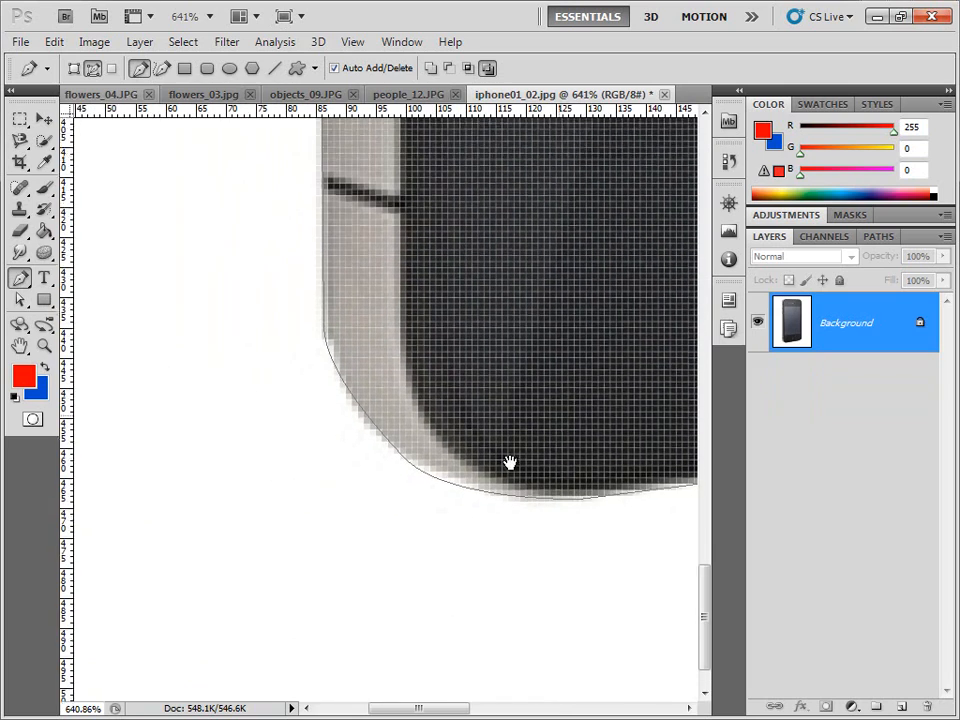
left_click_drag(559, 413, 383, 530)
Step: Load the Work Path as a selection and invert it to select the area around the phone
left_click(879, 236)
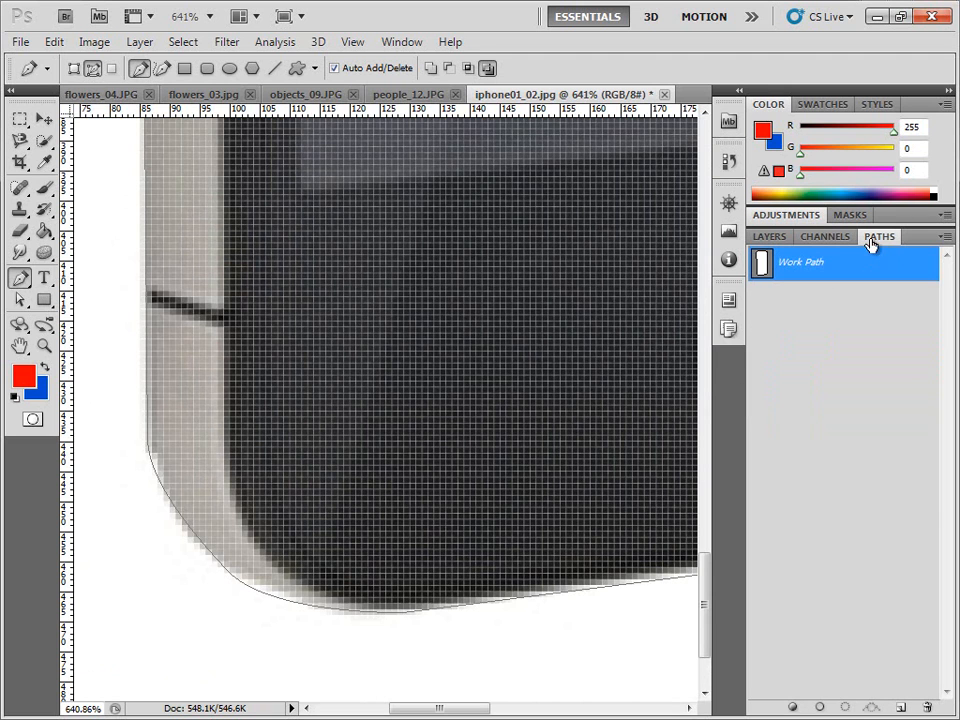
left_click(760, 264, "ctrl")
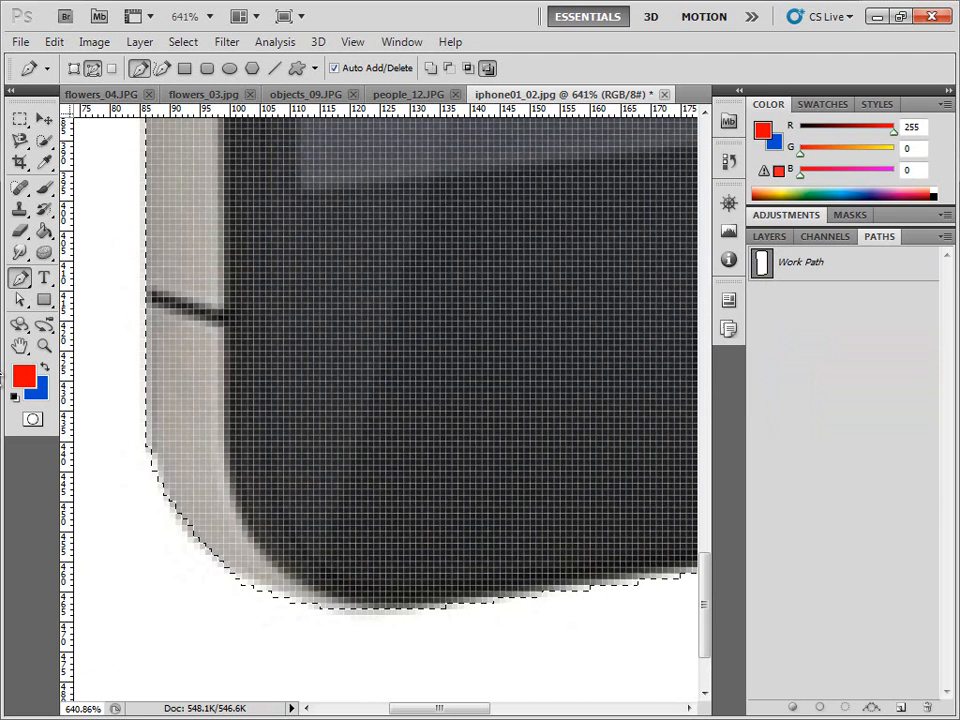
double_click(44, 346)
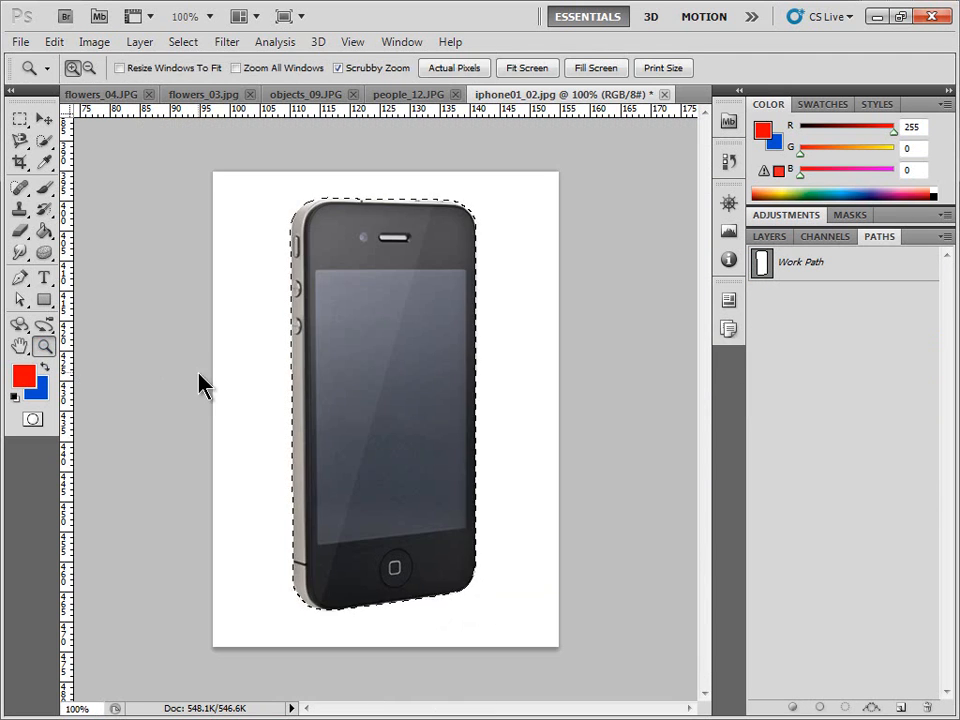
key("ctrl+shift+i")
key("i")
key("shift+F5")
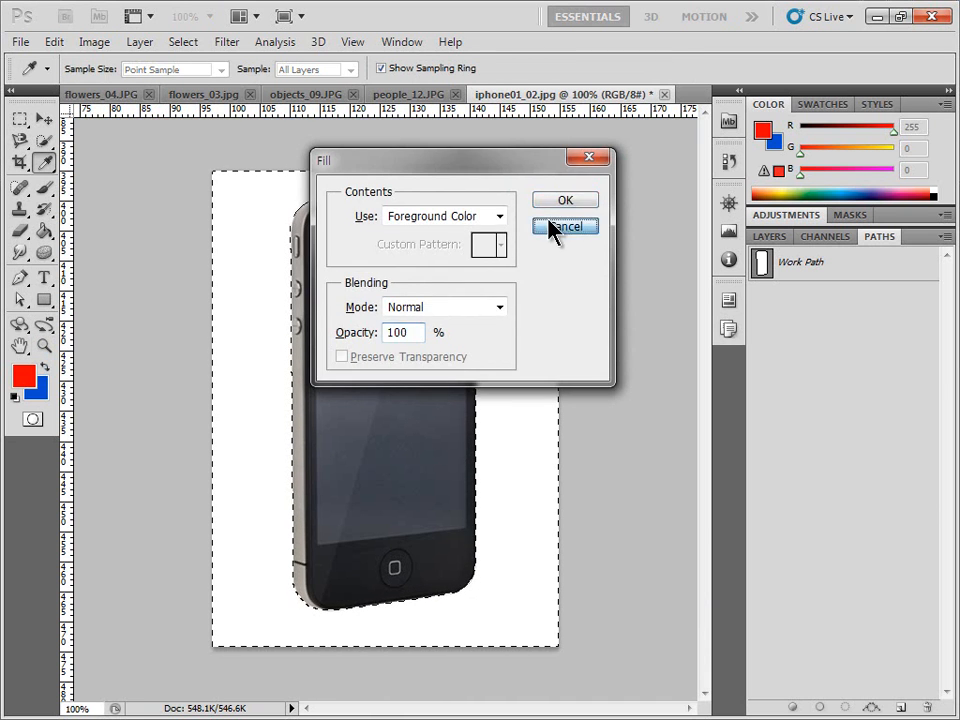
left_click(555, 226)
key("z")
Step: Convert the Background to a regular layer, delete the selected white area around the phone and deselect
left_click(782, 238)
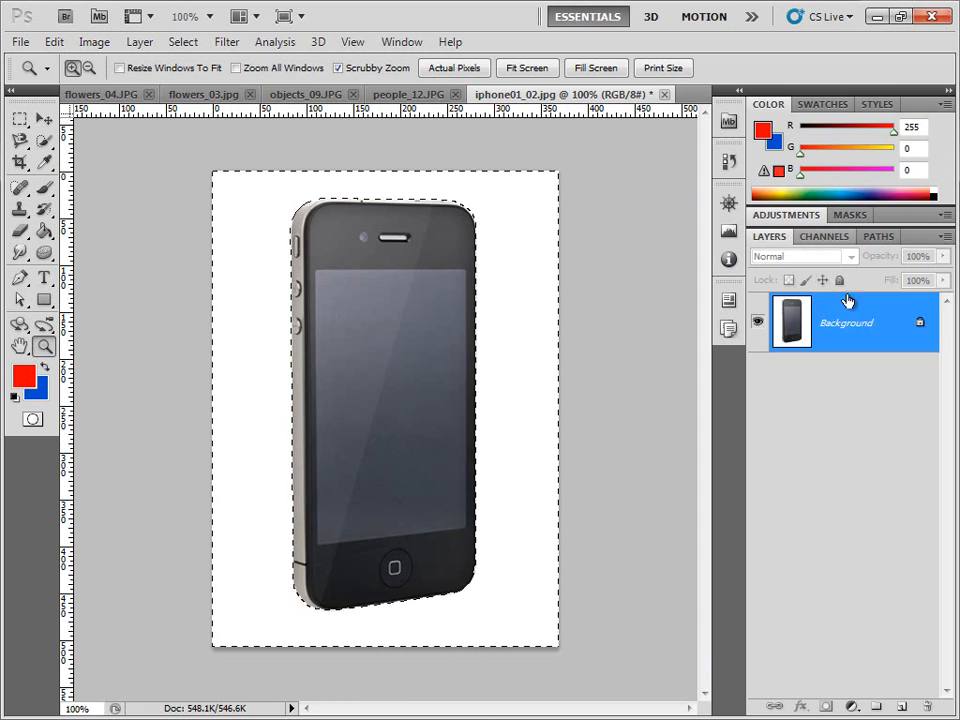
double_click(872, 315)
key("Return")
key("Delete")
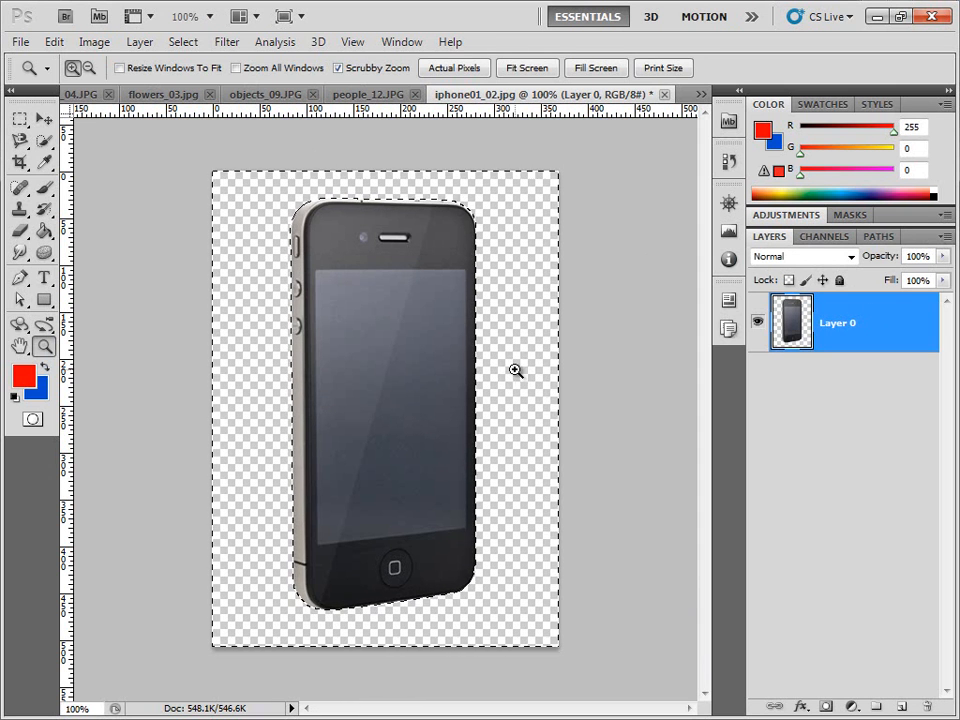
key("ctrl+d")
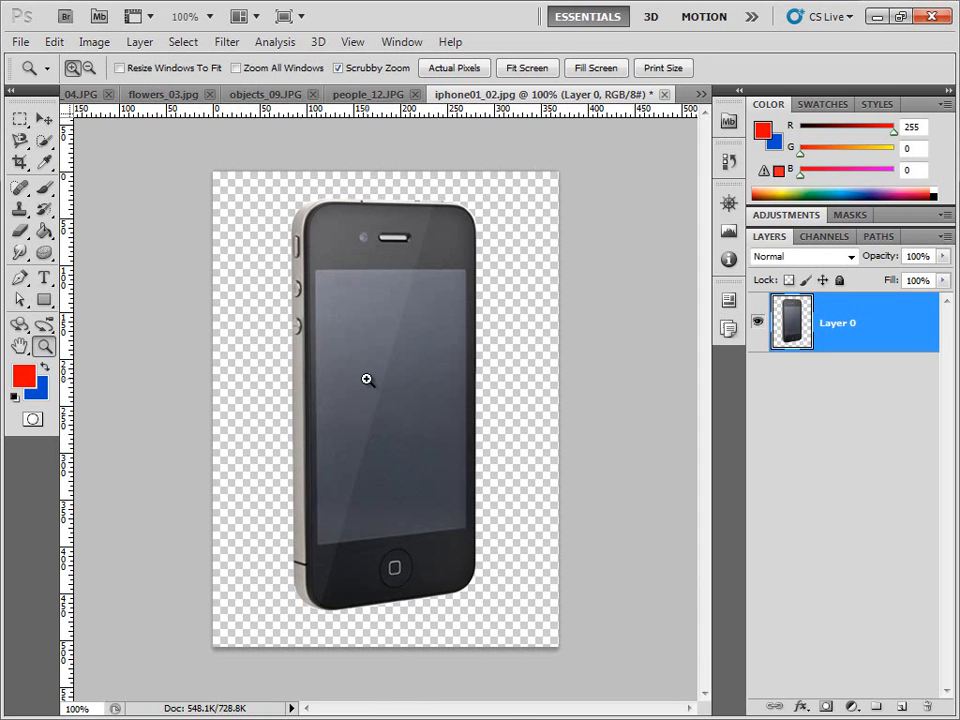
Step: Scale the phone down with Free Transform and move it to the upper middle of the canvas
key("ctrl+t")
left_click_drag(468, 612, 442, 531)
left_click_drag(390, 450, 392, 384)
key("Return")
key("z")
Step: Add a new layer beneath the phone and fill it from top to bottom with the Black, White linear gradient
left_click(901, 710)
left_click_drag(881, 332, 874, 444)
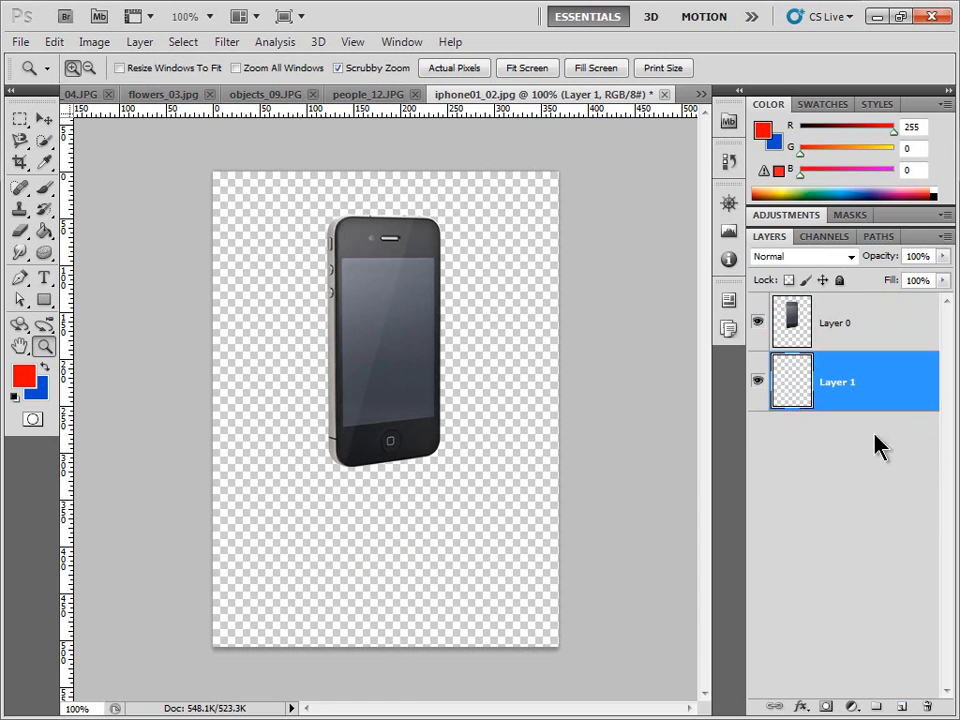
left_click(45, 238)
right_click(45, 238)
left_click(105, 228)
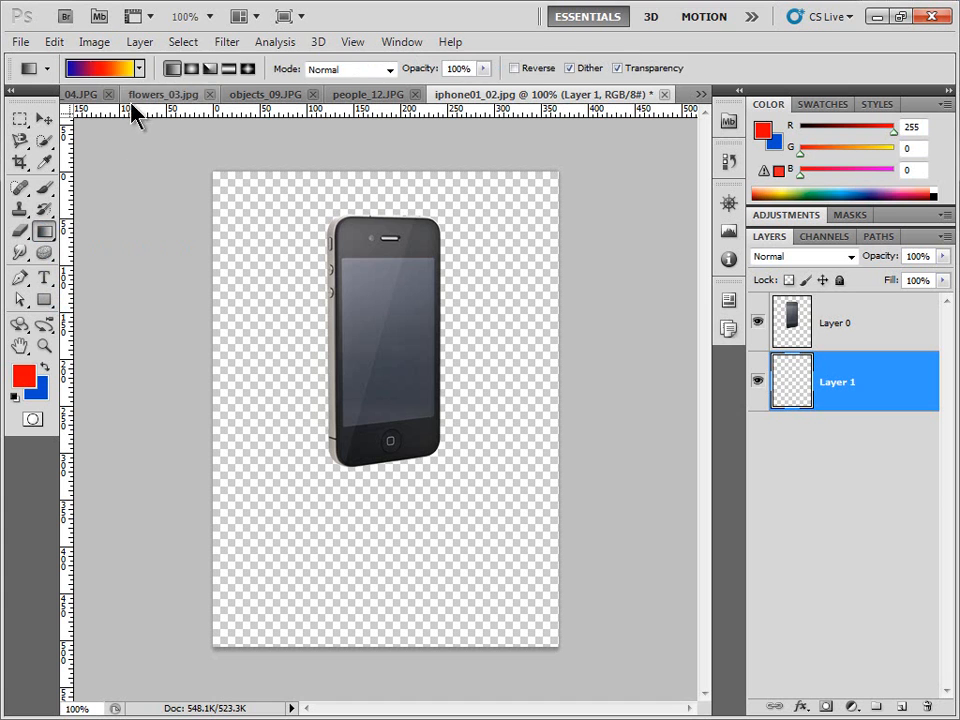
left_click(115, 68)
left_click(220, 230)
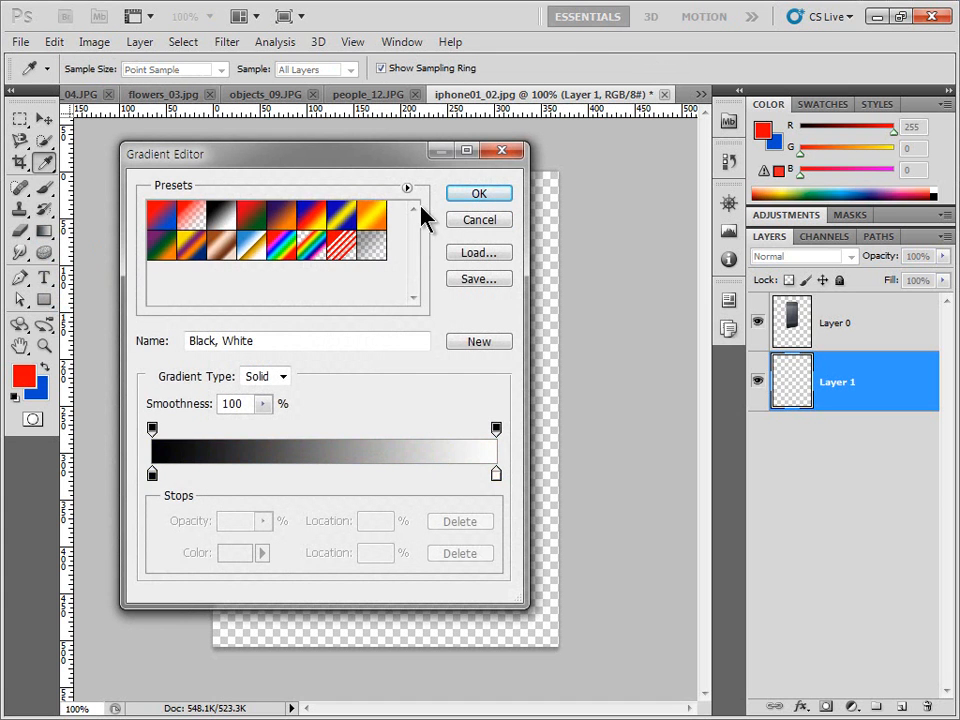
left_click(454, 196)
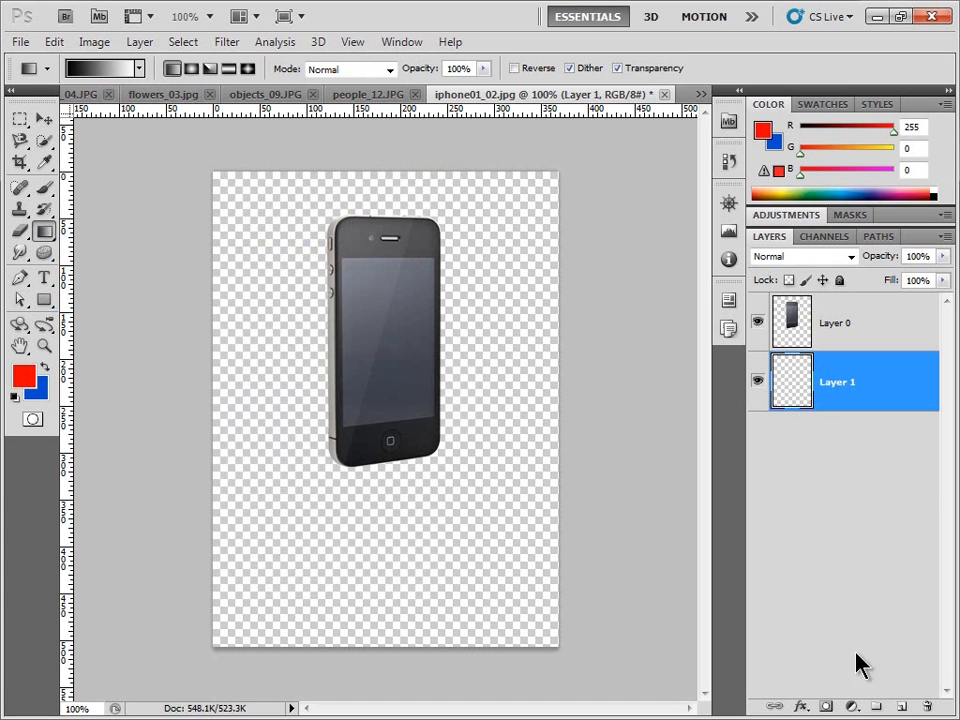
left_click_drag(373, 189, 373, 627)
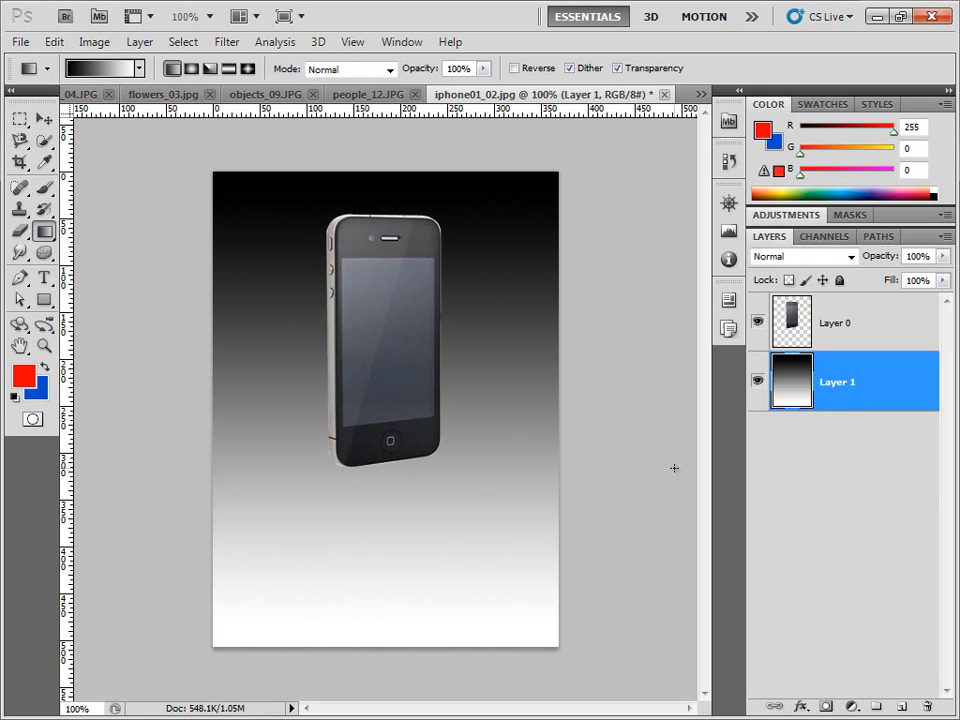
Step: Duplicate the phone layer, flip the copy vertically and place it directly beneath the phone as a reflection
left_click(867, 336)
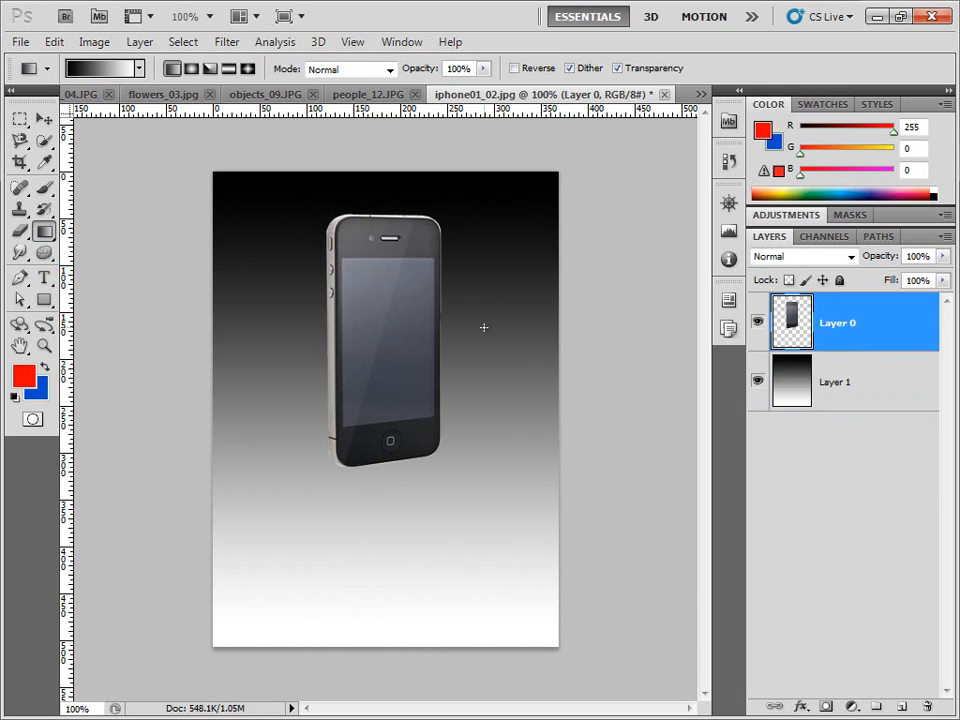
key("v")
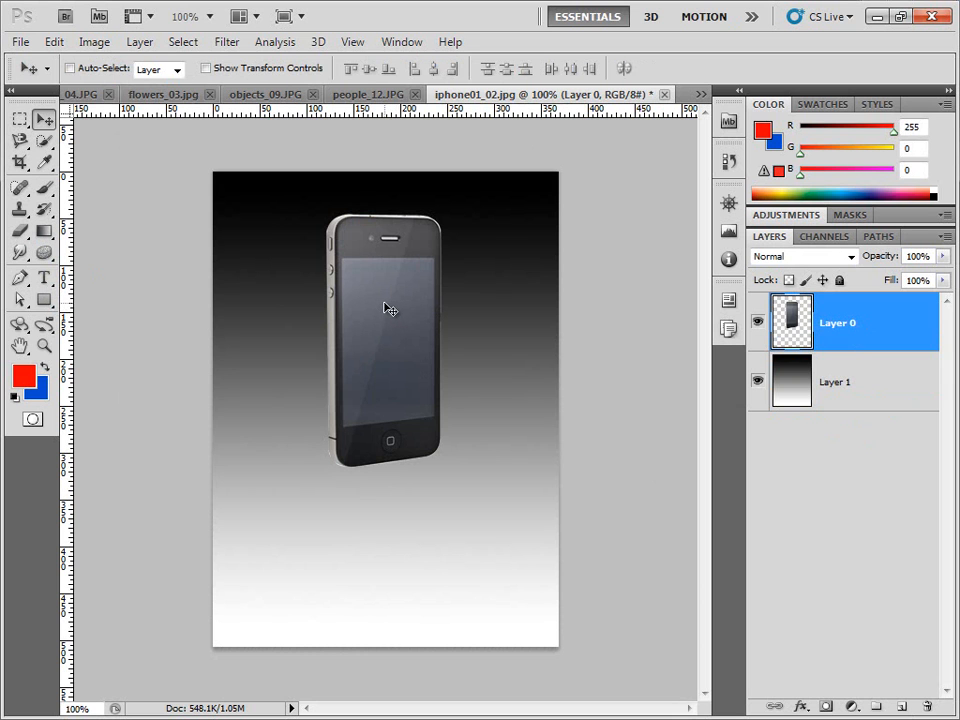
left_click_drag(388, 307, 386, 401)
key("ctrl+t")
right_click(388, 396)
left_click(456, 675)
key("Return")
left_click_drag(388, 352, 390, 509)
Step: Skew the right side of the reflection upward with Free Transform to follow the phone's slanted bottom edge
key("ctrl+t")
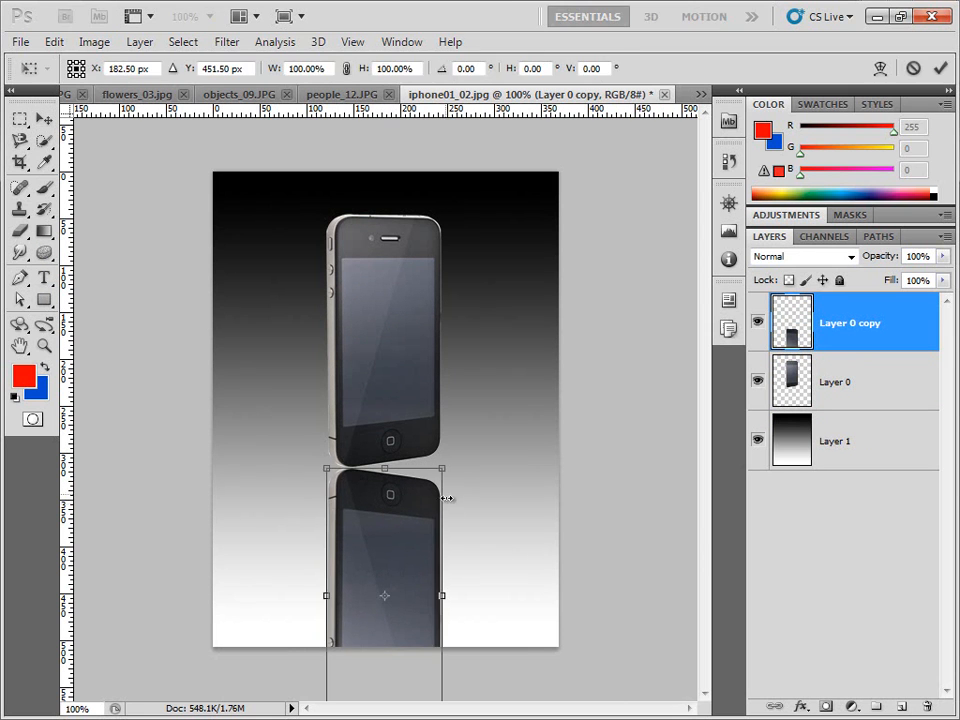
left_click_drag(441, 474, 444, 440)
key("Return")
Step: Place the reflection layer below the phone layer and nudge the reflection slightly downward
left_click_drag(840, 335, 845, 413)
key("Down")
key("Down")
key("Down")
key("Down")
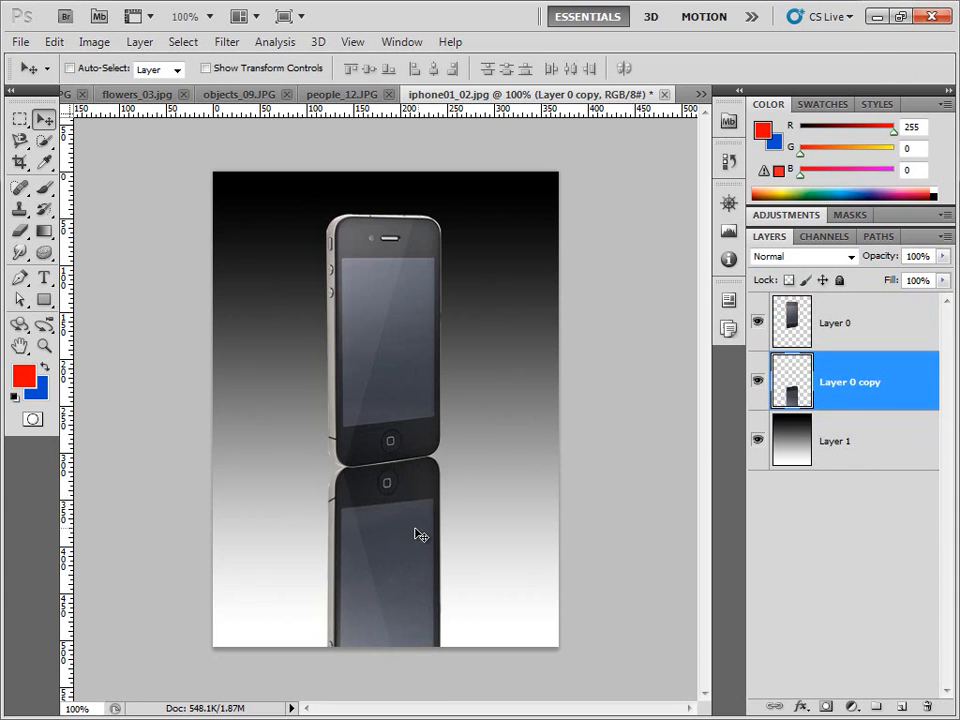
Step: Erase the lower part of the reflection with the Eraser enlarged to 175 px, so it fades out below the phone
left_click(19, 230)
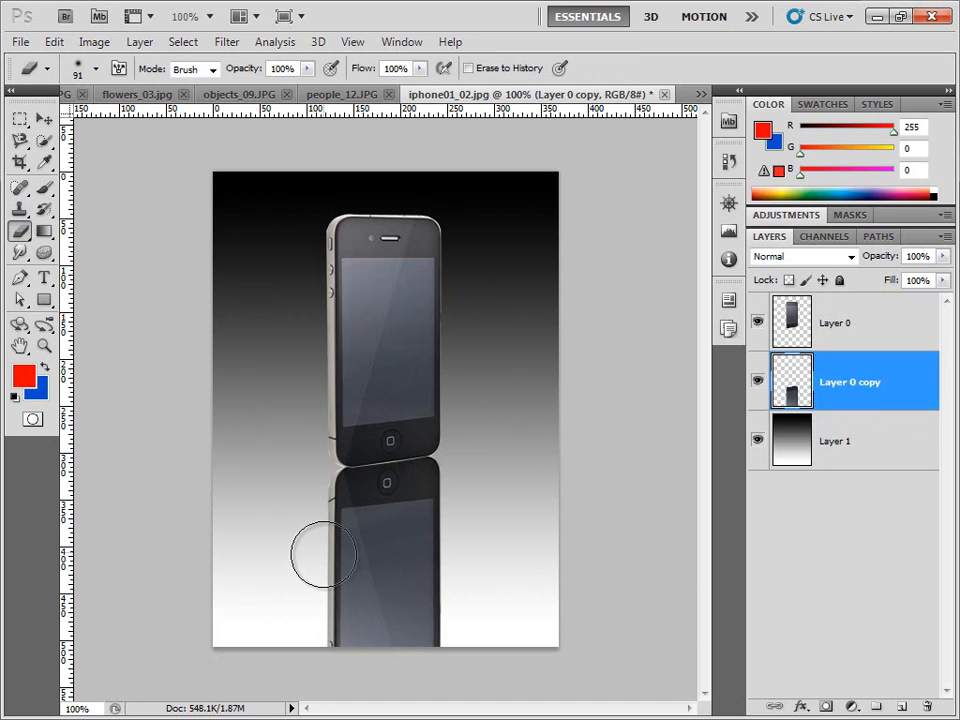
mouse_move(440, 660)
left_mouse_down()
mouse_move(287, 665)
mouse_move(456, 649)
mouse_move(354, 609)
left_mouse_up()
key("bracketright")
key("bracketright")
key("bracketright")
key("bracketright")
mouse_move(284, 586)
left_mouse_down()
mouse_move(585, 579)
mouse_move(169, 585)
mouse_move(554, 534)
mouse_move(337, 570)
mouse_move(566, 525)
left_mouse_up()
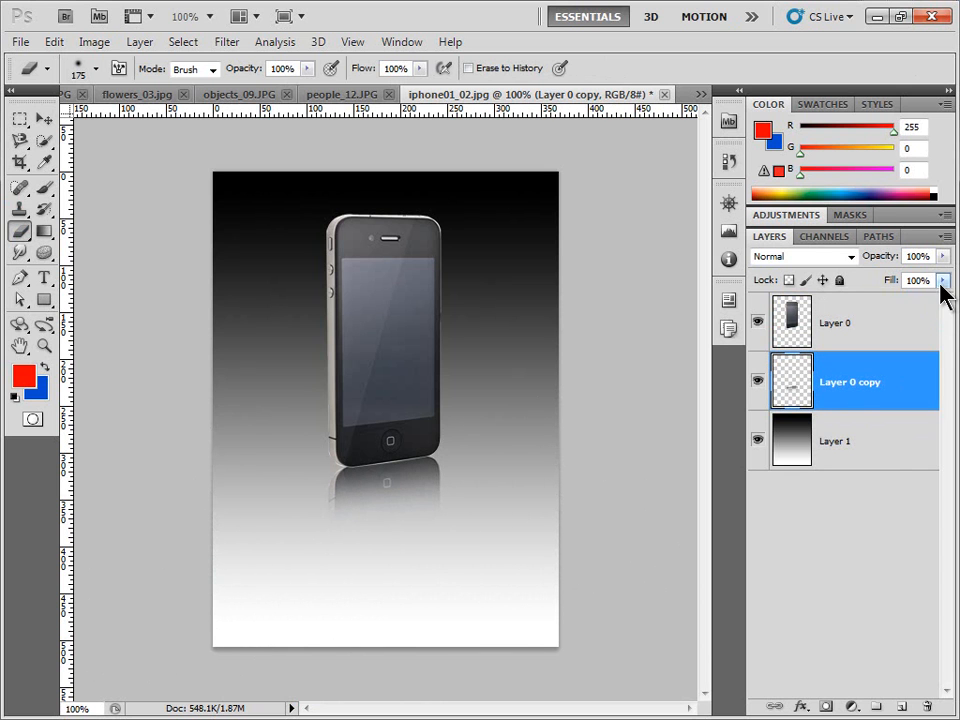
Step: Lower the reflection layer's opacity to 58% and deselect all layers
left_click(942, 256)
left_click_drag(943, 275, 903, 274)
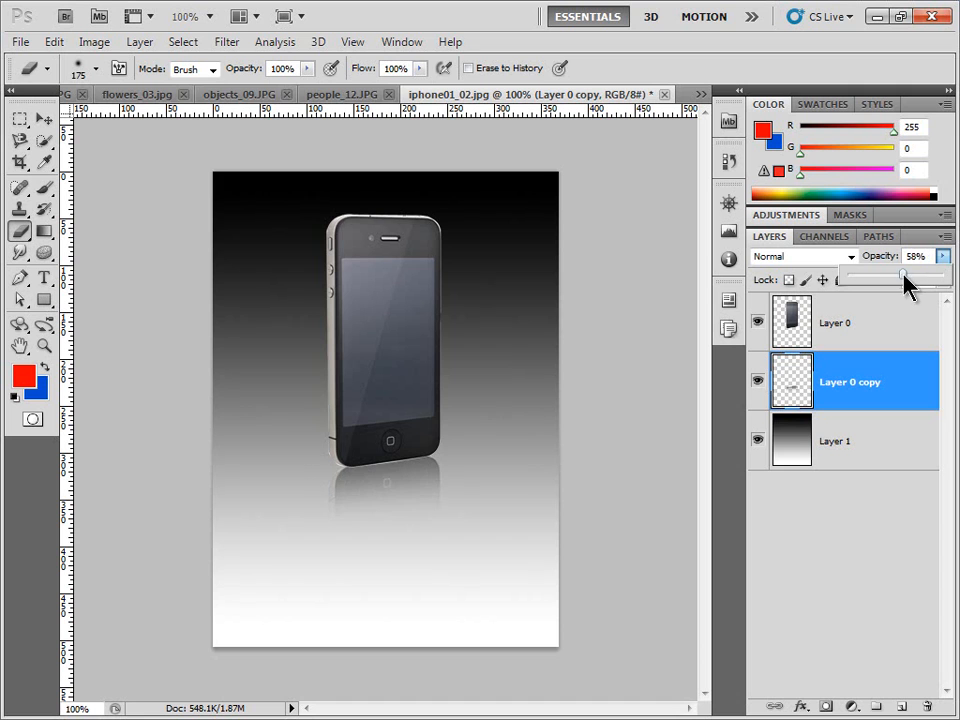
left_click(832, 509)
key("v")
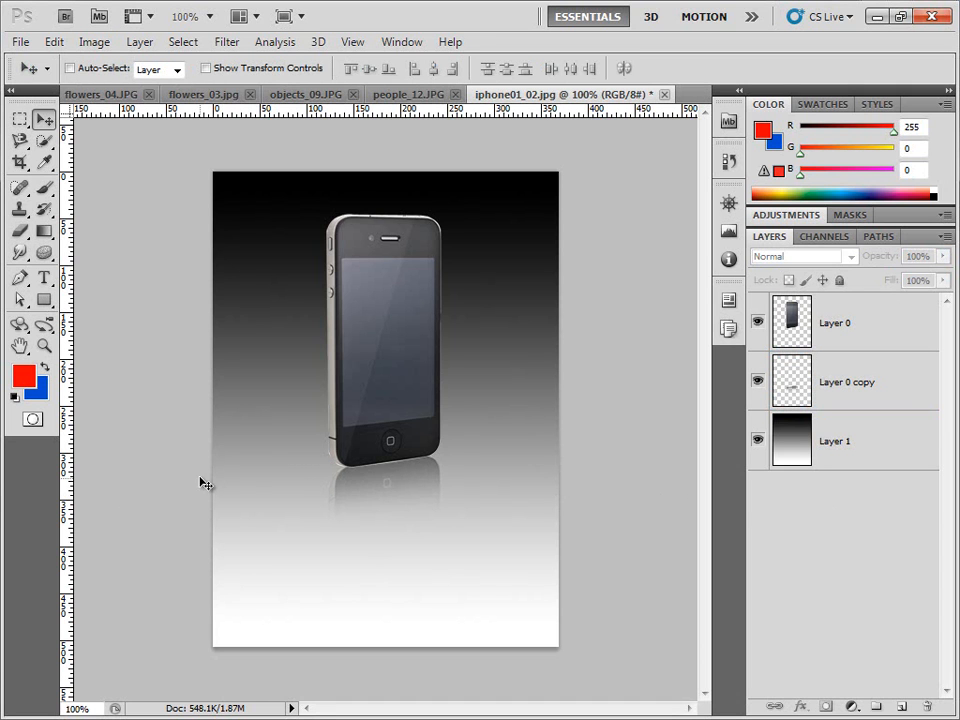
Step: Add the horizontal text "iphone" in black Arial on the lower part of the gradient background
left_click(18, 280)
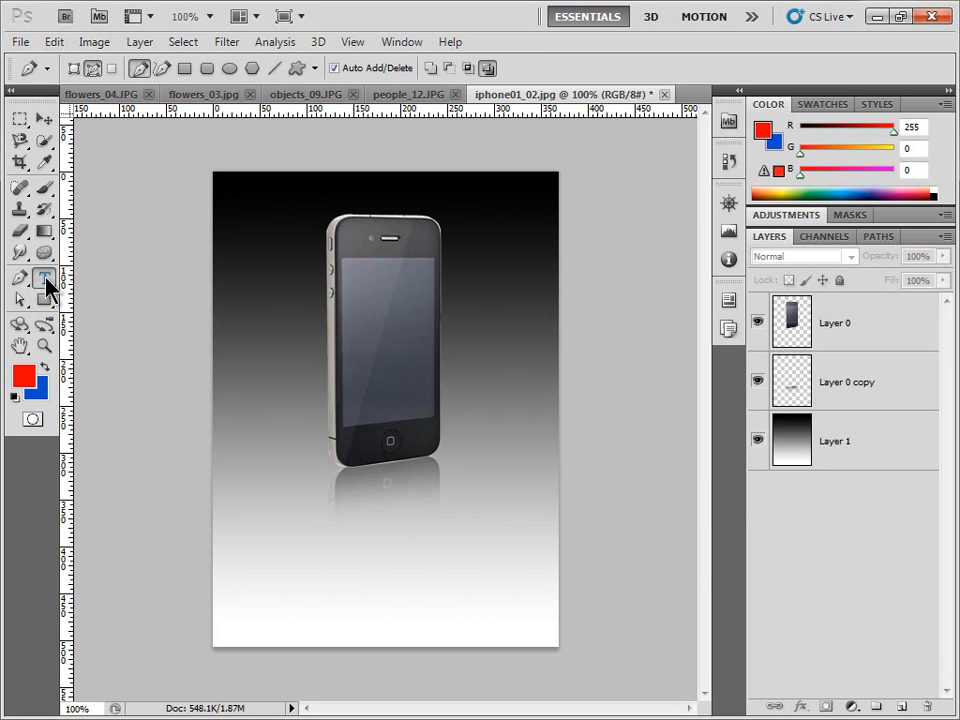
left_click(44, 281)
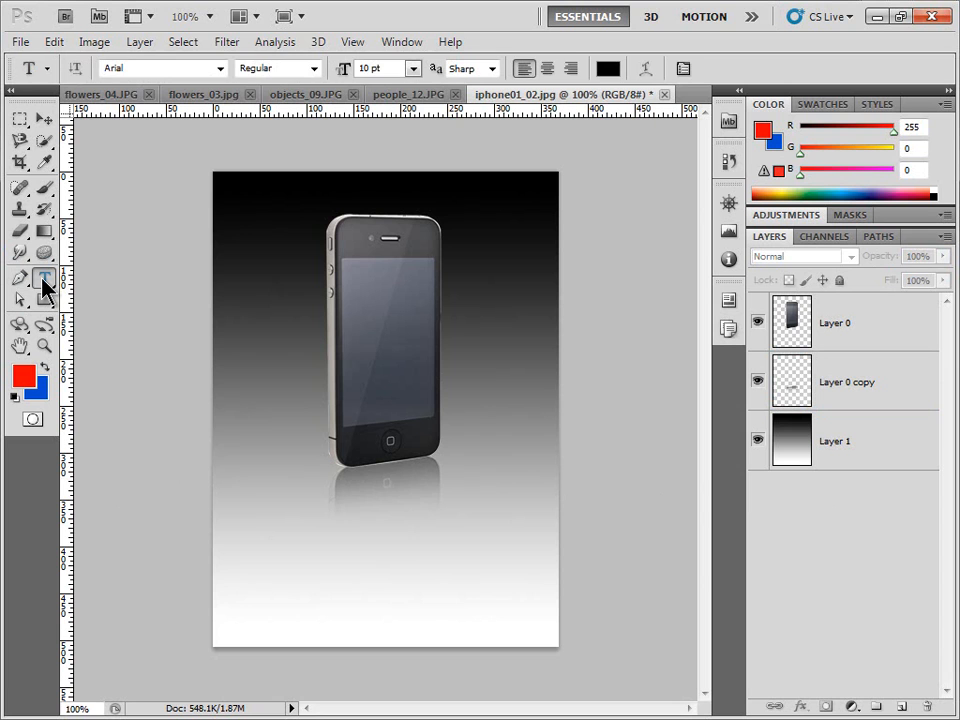
left_click(277, 507)
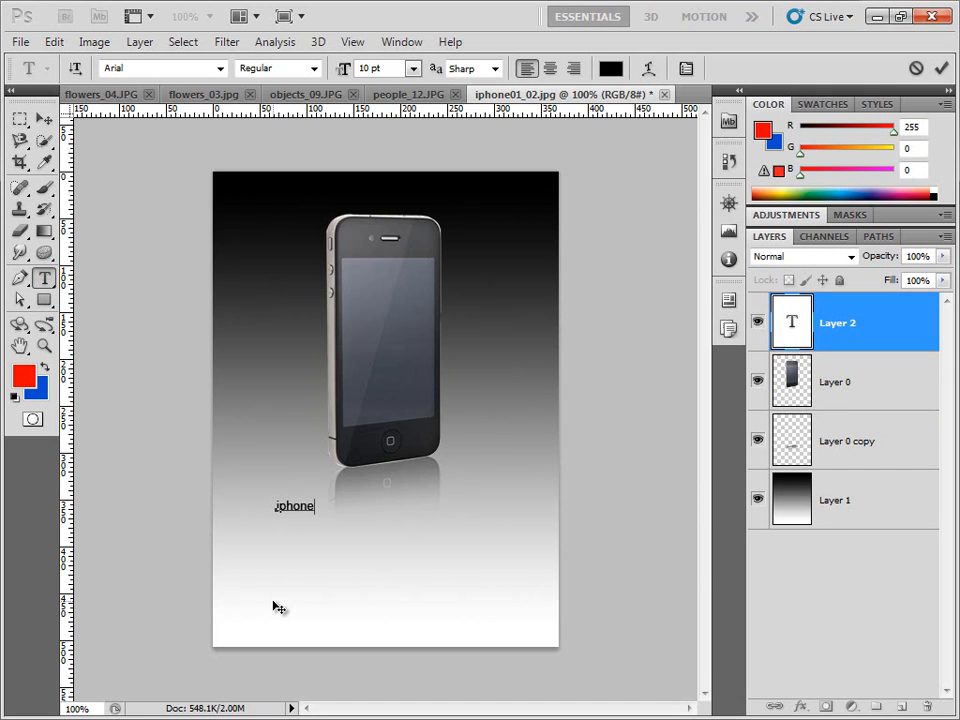
Step: Set the "iphone" text size to 48 pt and move the text centrally below the phone
key("ctrl+a")
left_click(412, 68)
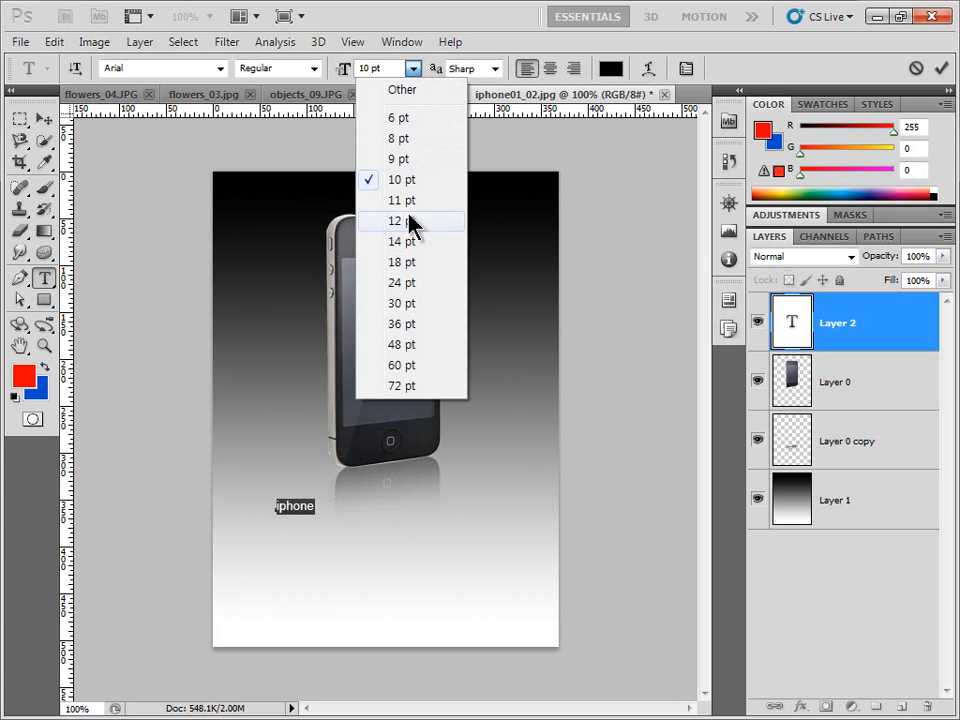
left_click(405, 344)
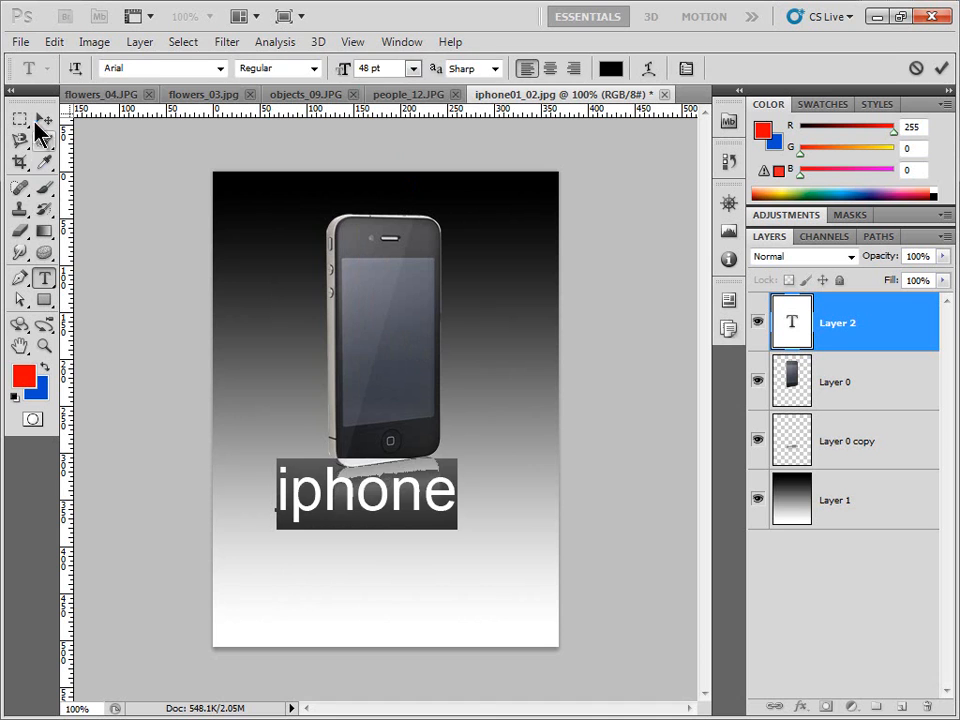
left_click(42, 120)
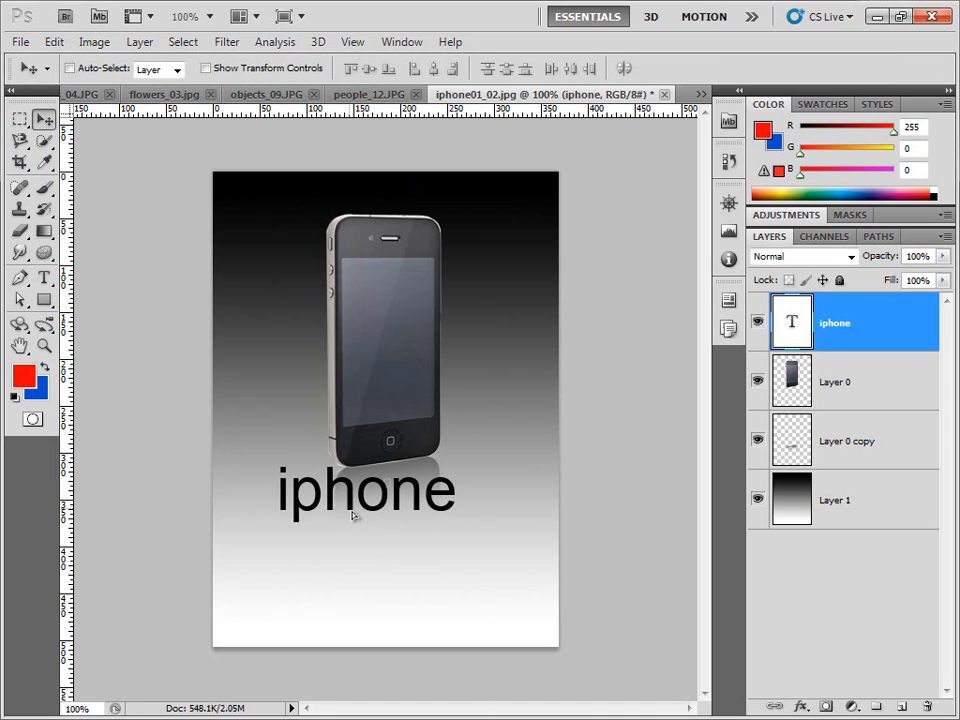
left_click_drag(352, 514, 368, 547)
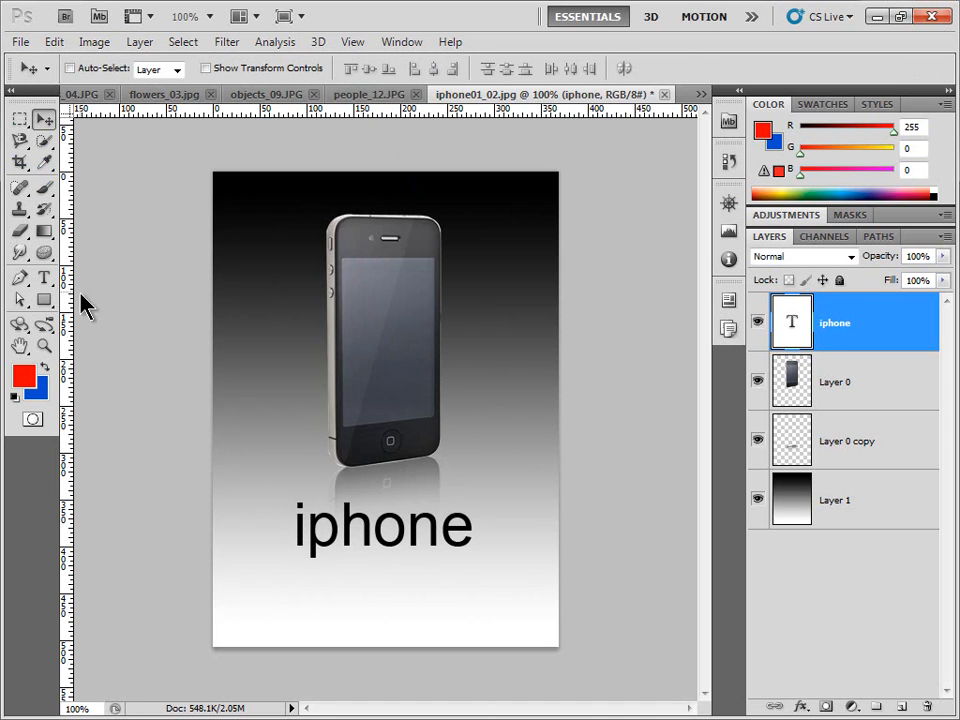
left_click(44, 278)
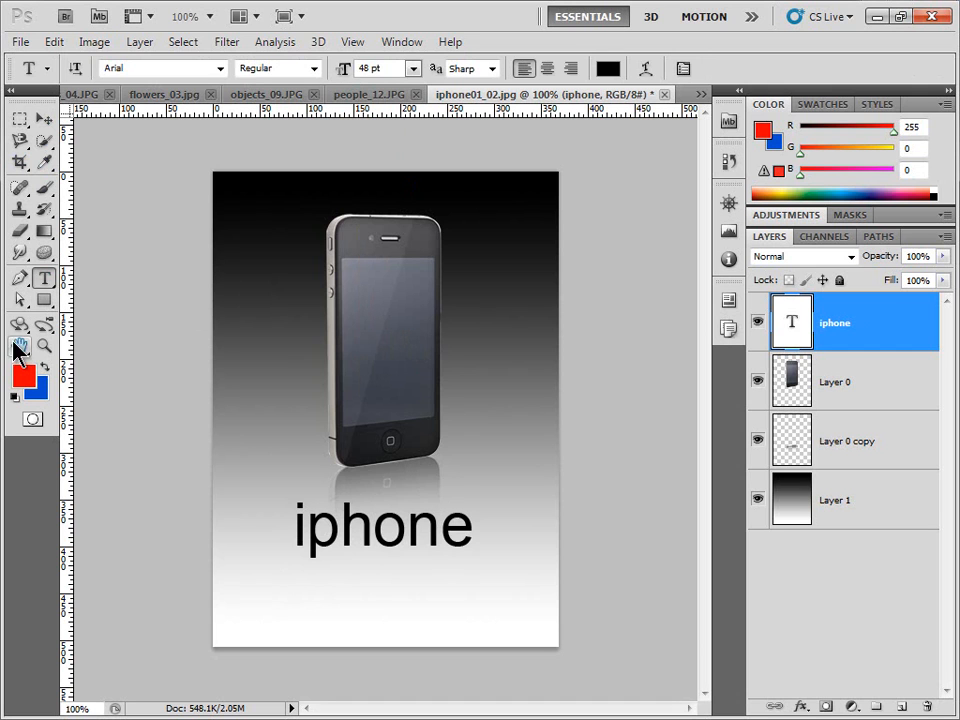
left_click(16, 301)
left_click(16, 301)
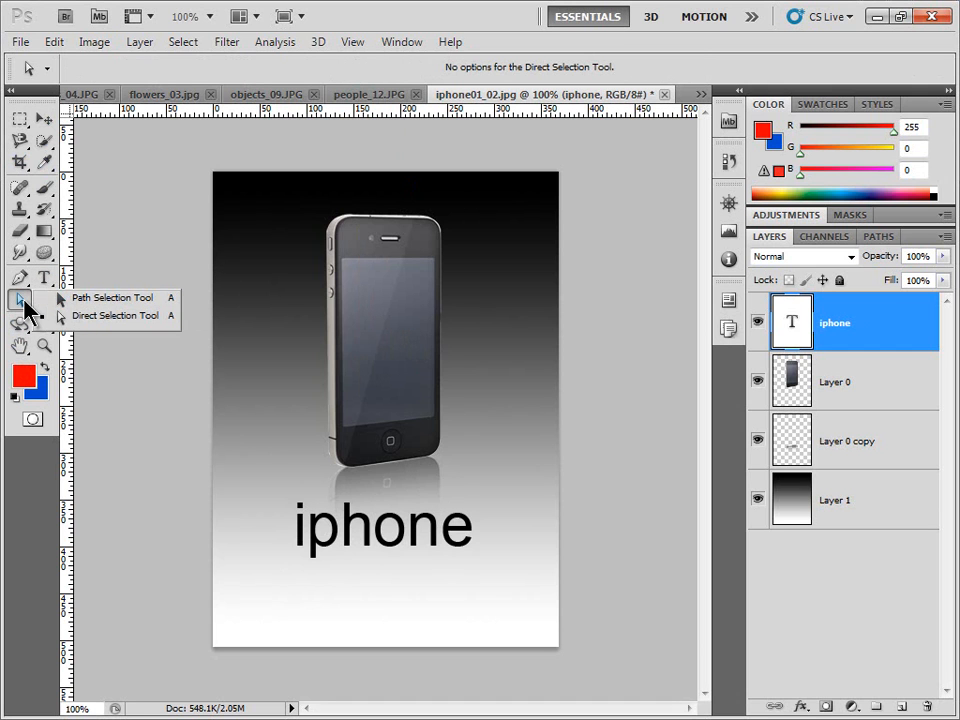
left_click(27, 308)
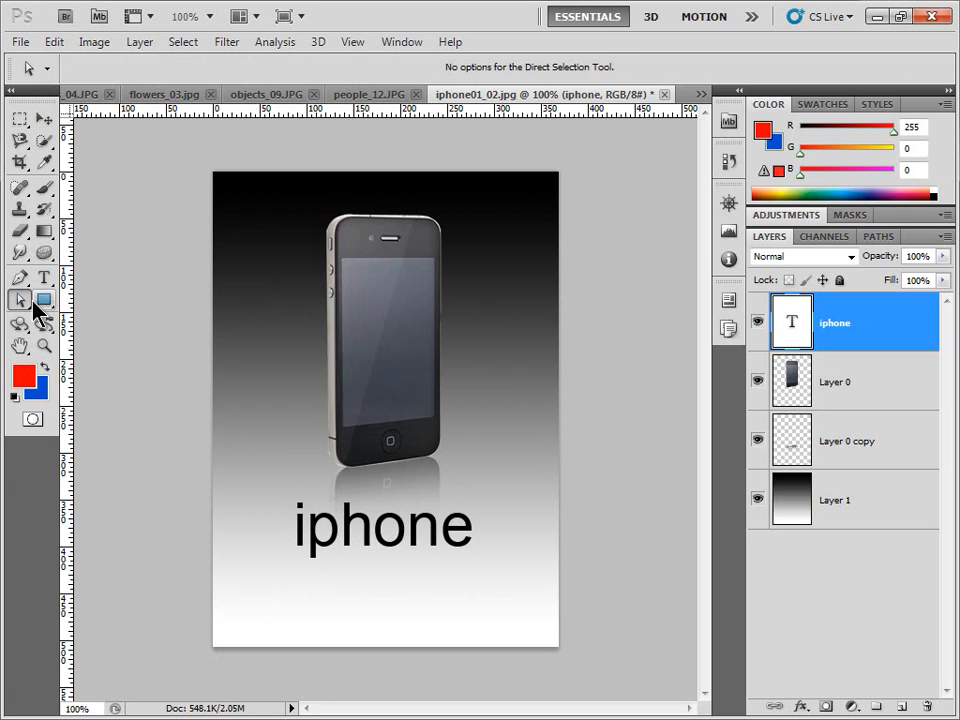
Step: Draw a red rectangle shape over the lower-left corner of the phone with the Rectangle Tool
left_click(44, 302)
left_click(44, 302)
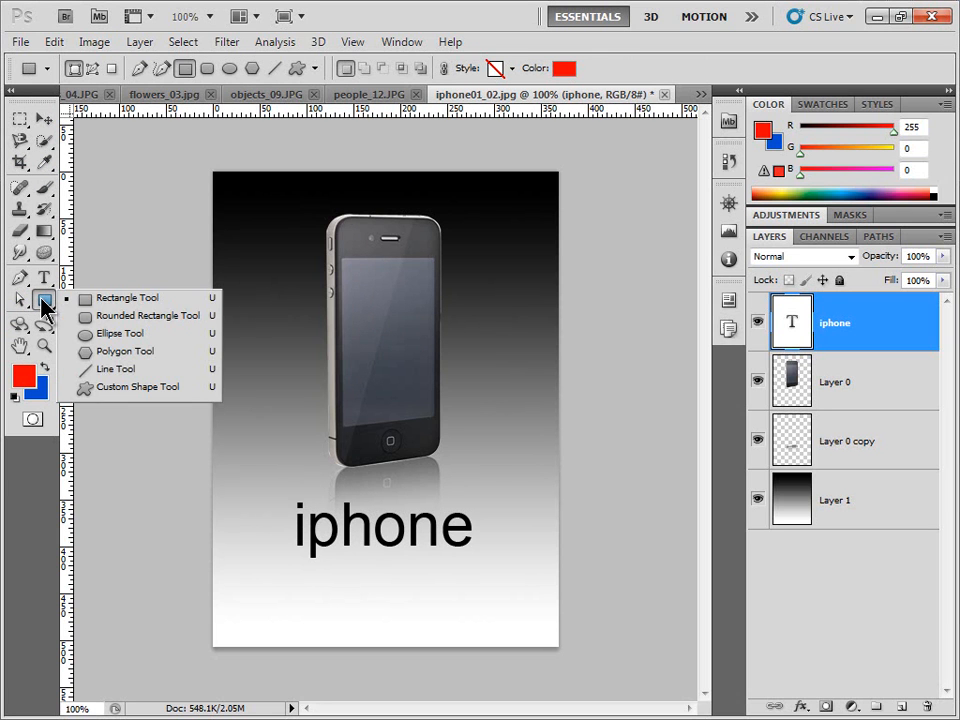
left_click(70, 298)
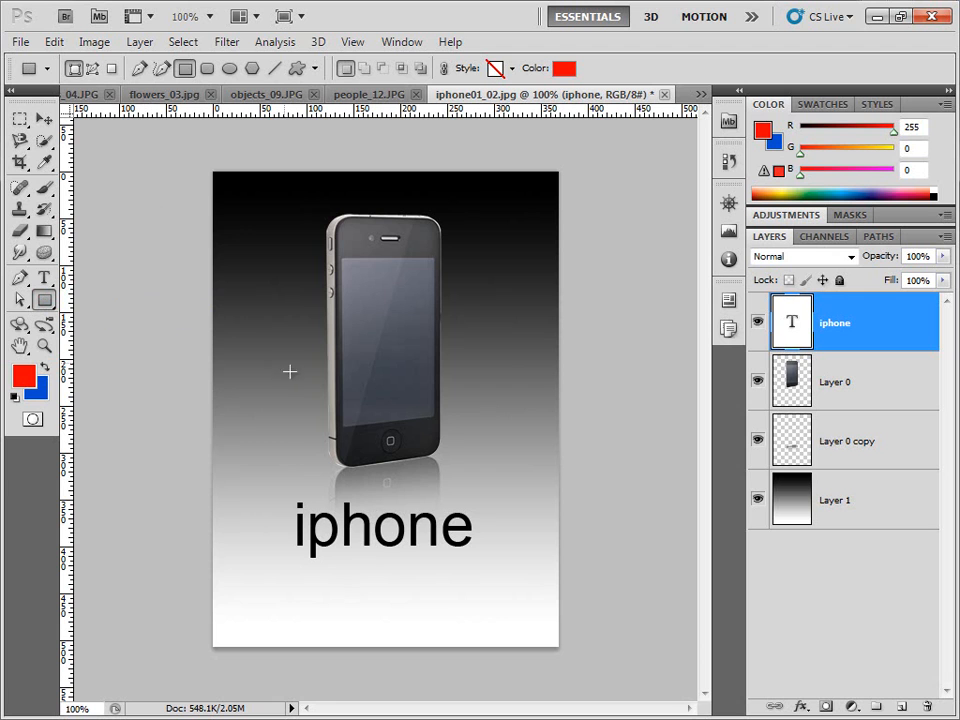
left_click_drag(286, 385, 370, 481)
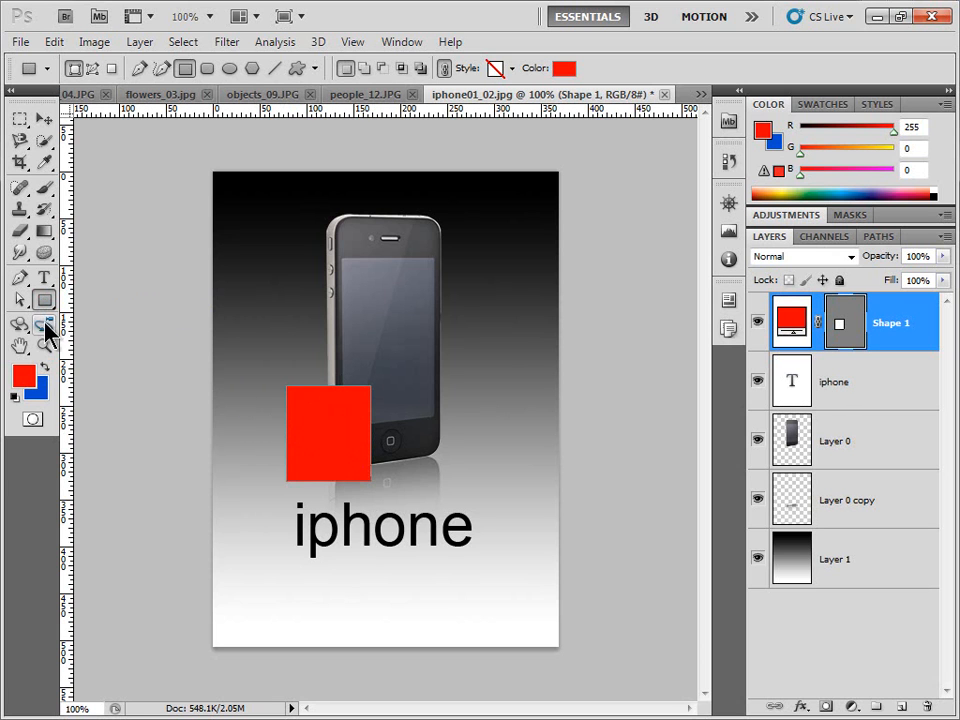
Step: Reshape the red rectangle by pulling its upper-left corner outward and raising a new anchor point on its top edge into a peak
left_click(21, 301)
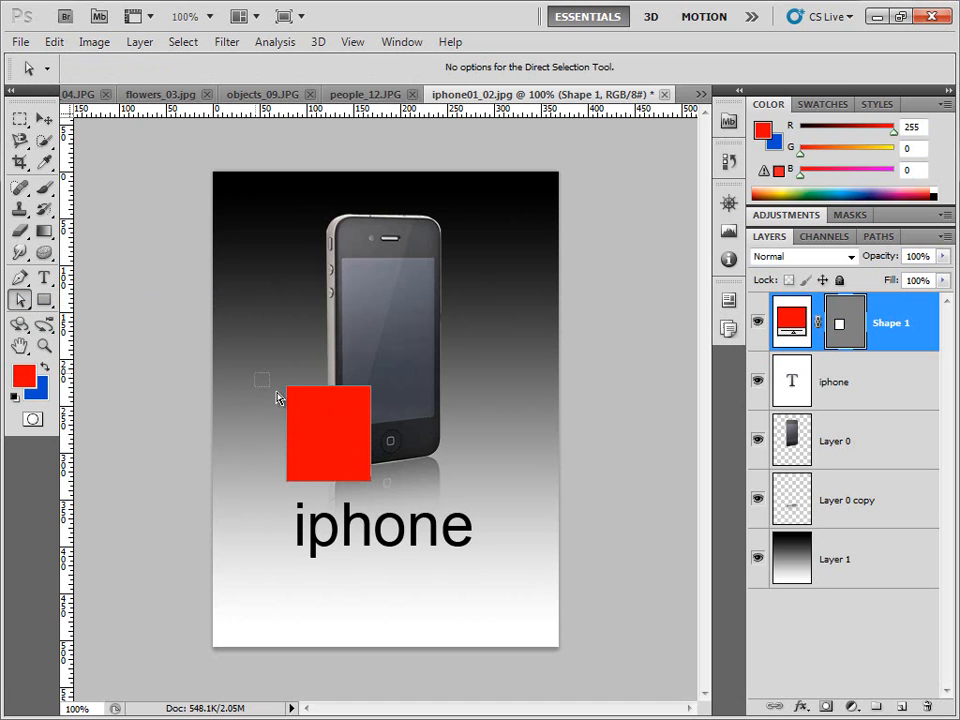
left_click_drag(258, 347, 266, 373)
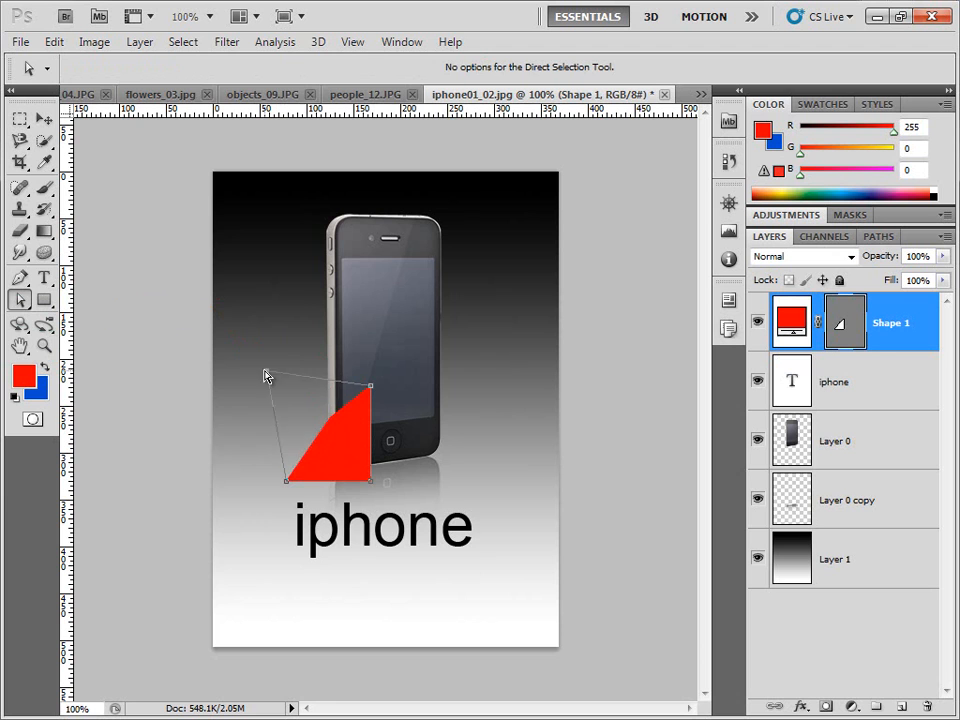
left_click(20, 278)
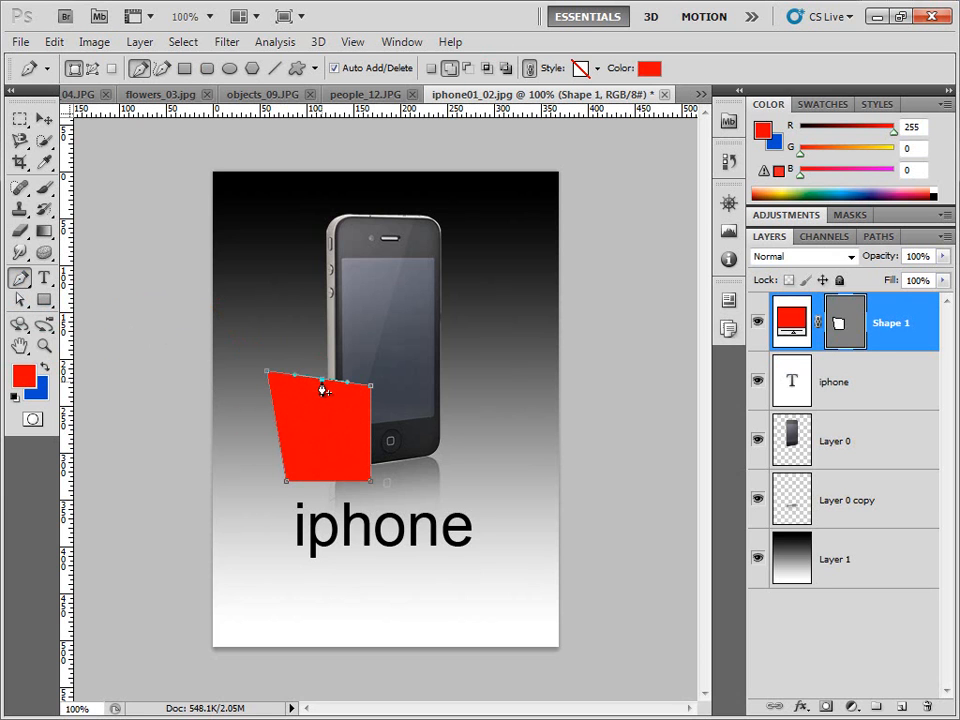
left_click(20, 300)
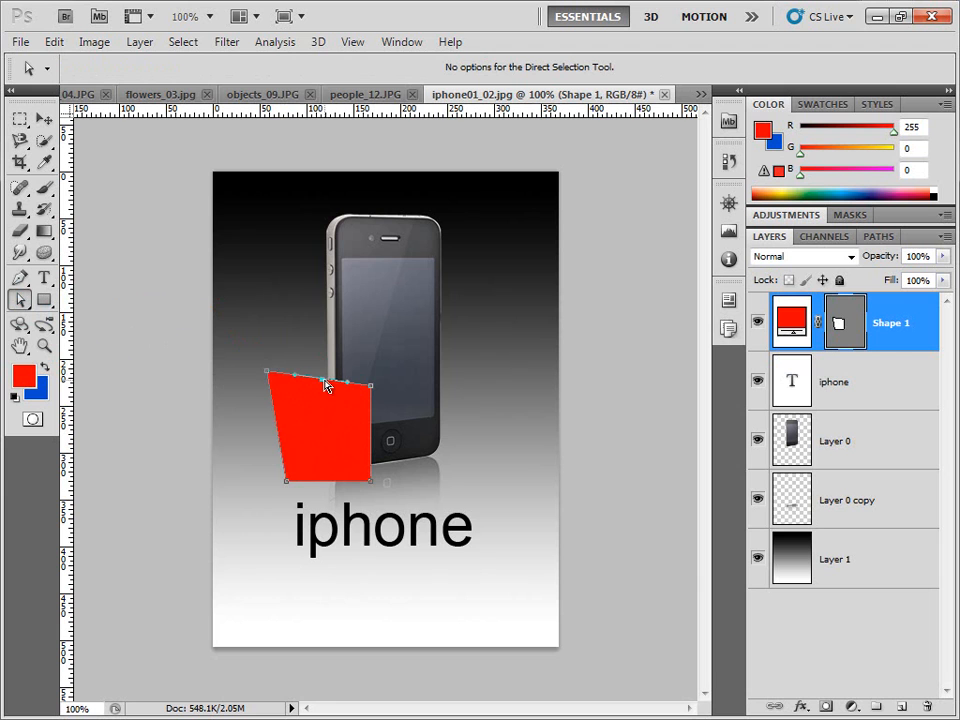
left_click_drag(323, 386, 331, 360)
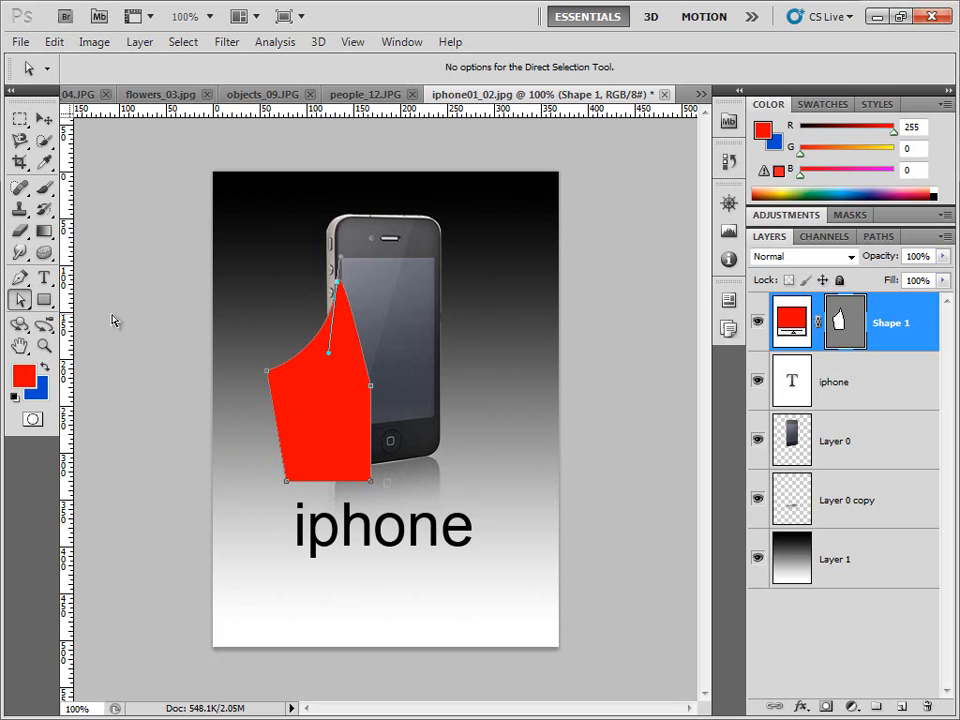
Step: Draw a red circle shape over the lower-right corner of the phone with the Ellipse Tool
left_click(44, 302)
left_click_drag(44, 302, 104, 335)
left_click_drag(427, 399, 535, 507)
Step: Draw a 1 px line beneath the "iphone" text, undo the slanted first attempt and redraw it perfectly horizontal
left_click_drag(47, 306, 101, 370)
left_click_drag(255, 557, 493, 553)
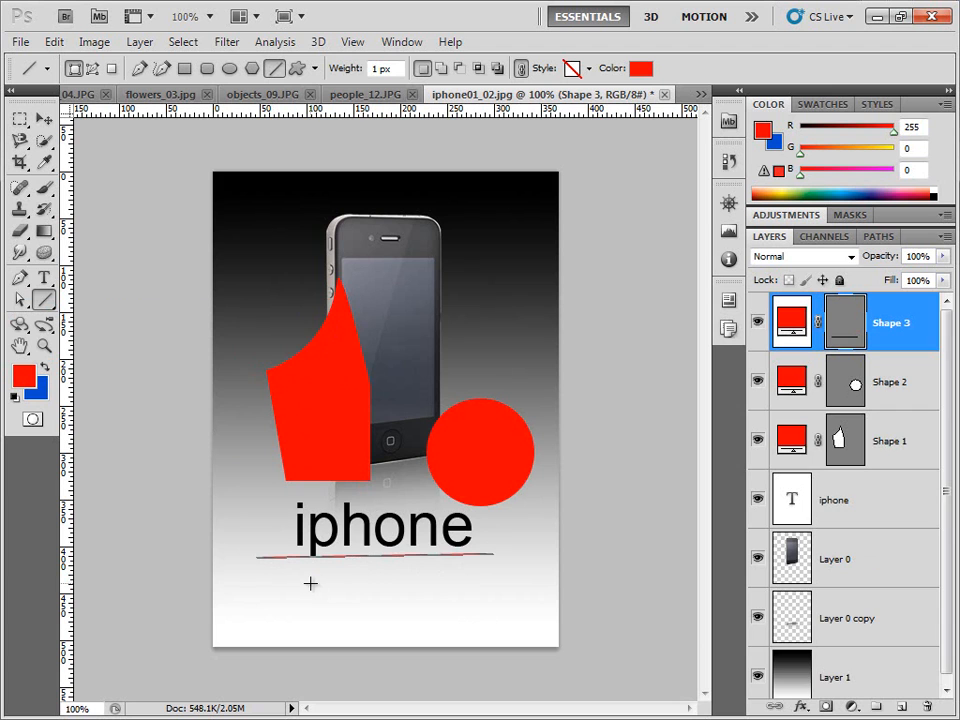
key("ctrl+z")
left_click_drag(321, 563, 482, 561)
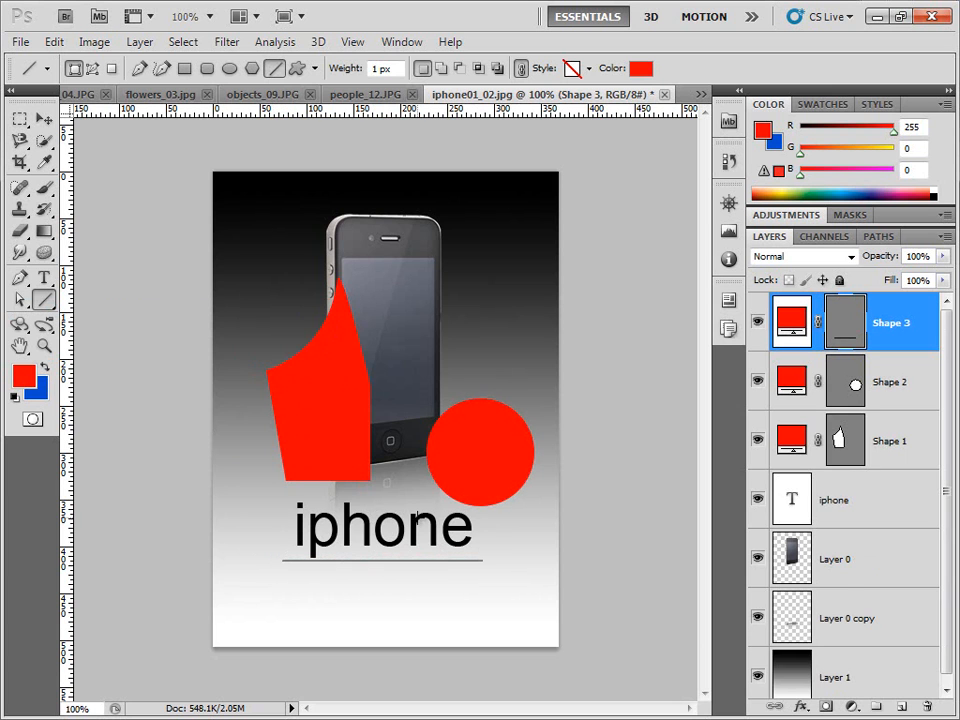
Step: Draw a small red heart custom shape to the upper right of the phone
left_click(46, 303)
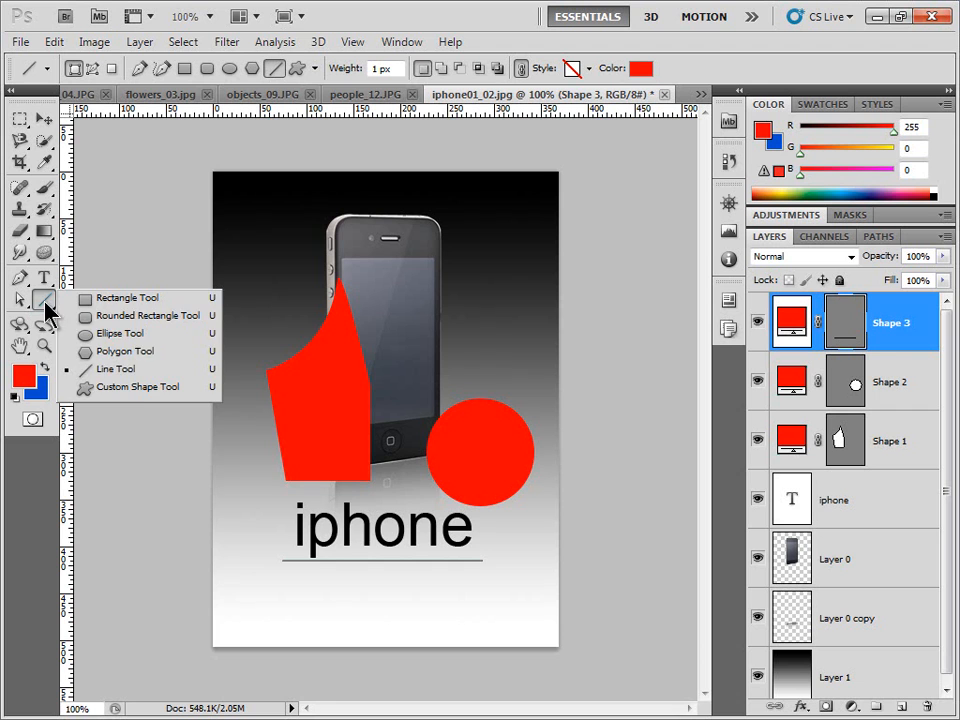
left_click(129, 390)
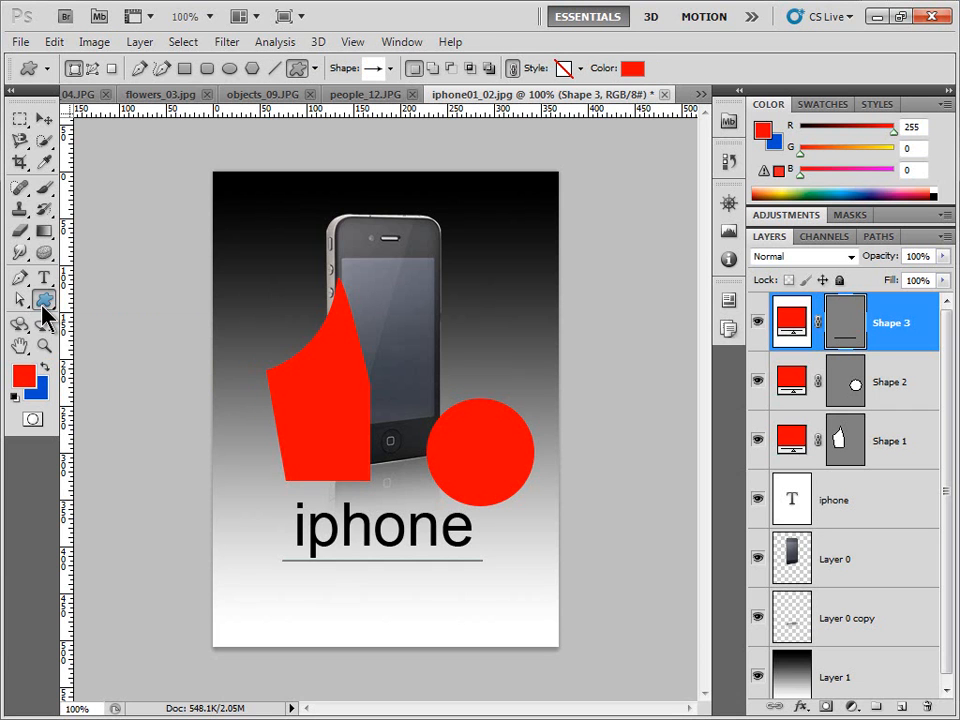
left_click(390, 69)
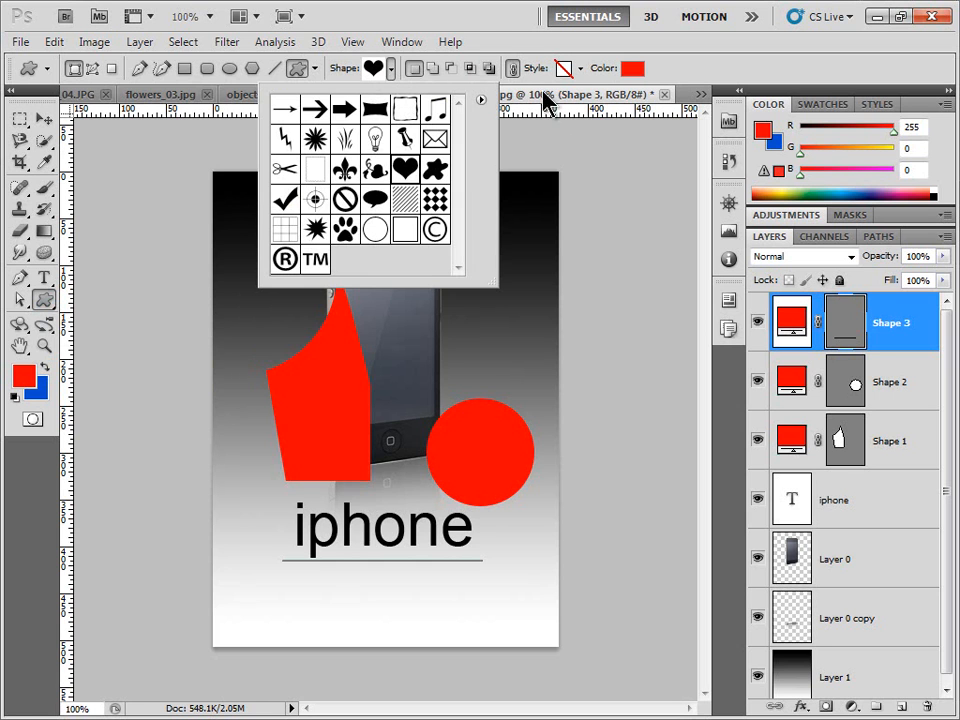
left_click(472, 11)
left_click_drag(448, 210, 477, 237)
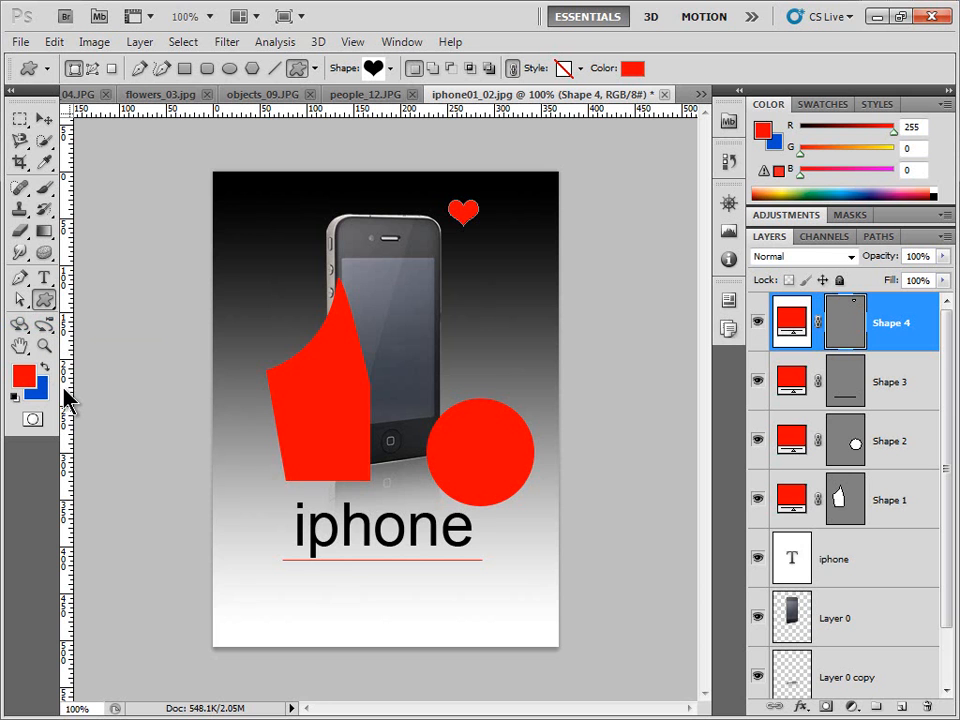
Step: In flowers_03.jpg, scrub the view smaller with the Zoom Tool and set the magnification to the 100% preset
left_click(165, 94)
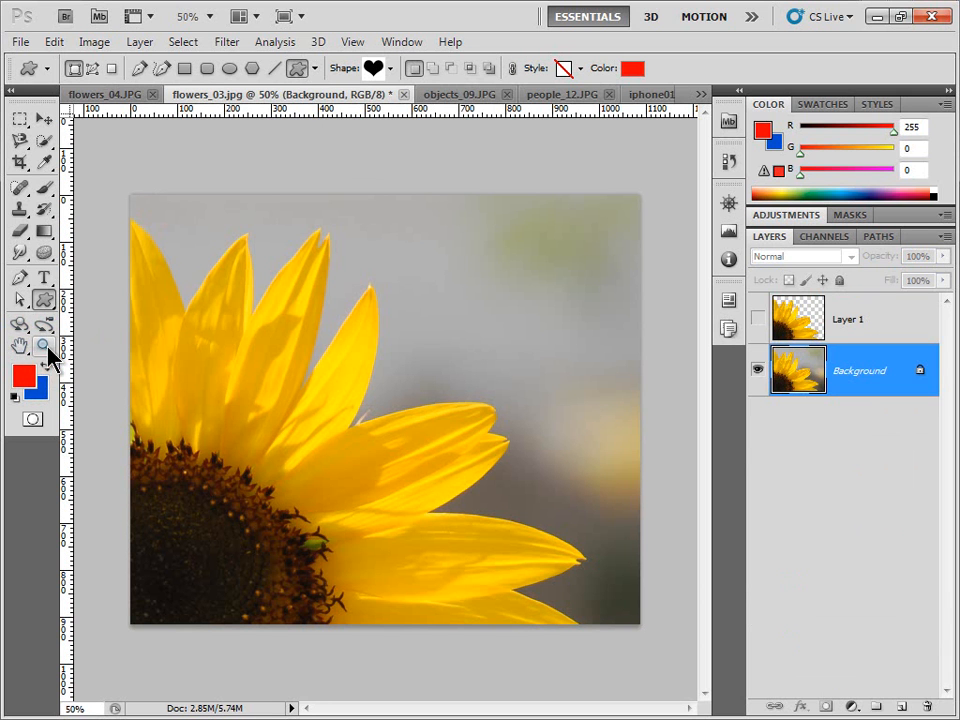
left_click(47, 349)
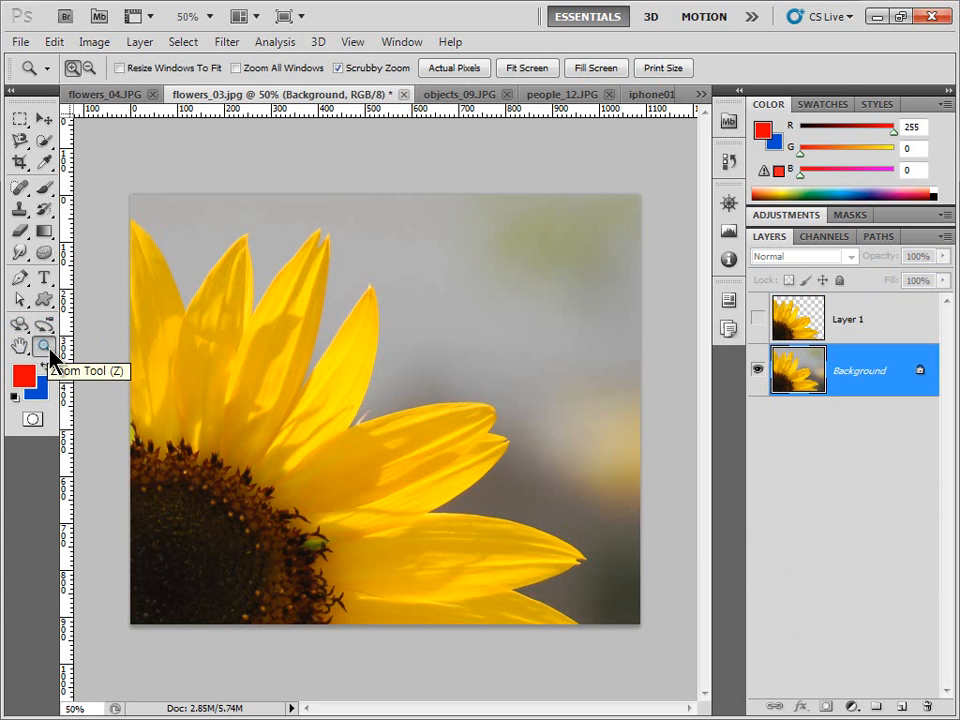
left_click_drag(319, 416, 269, 322)
left_click(210, 16)
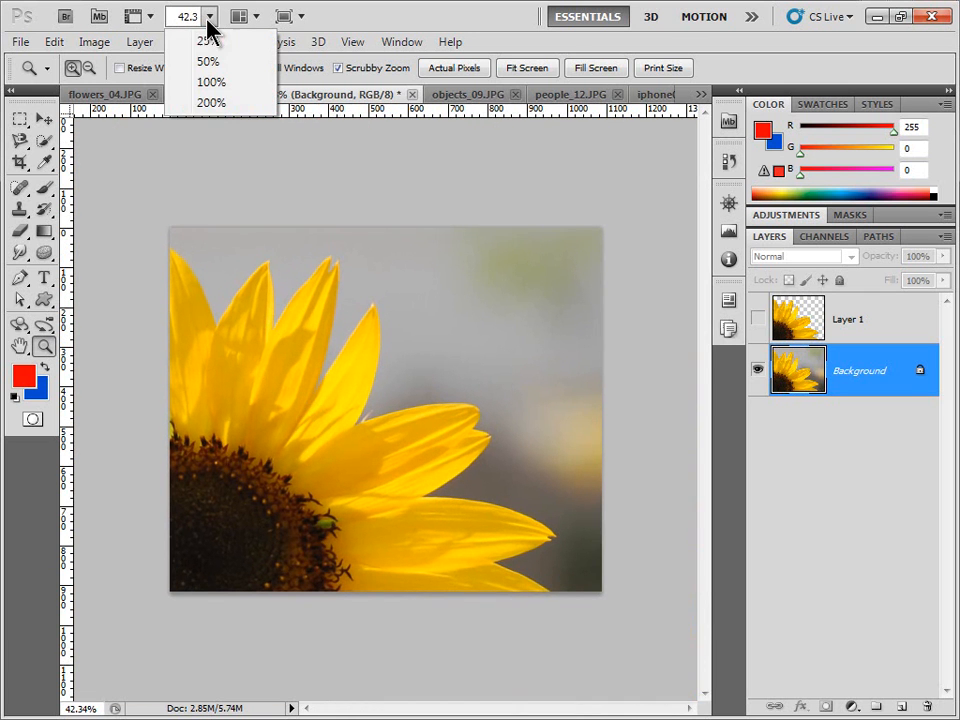
left_click(213, 84)
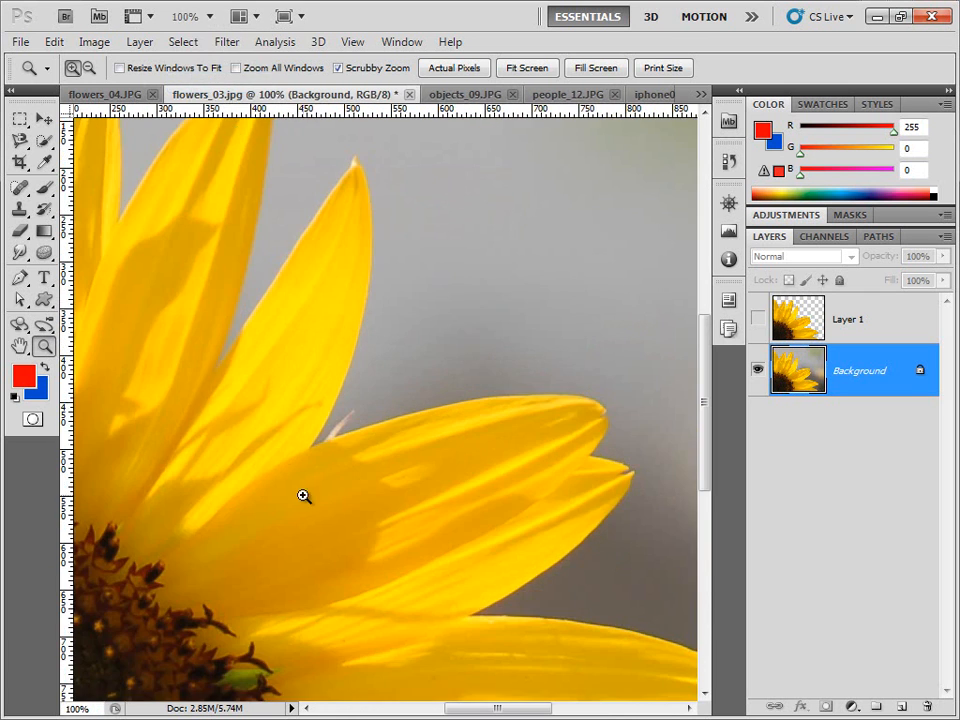
Step: Set the sunflower image's magnification to the 50% preset and then to the 200% preset
left_click(200, 16)
left_click(209, 17)
left_click(212, 58)
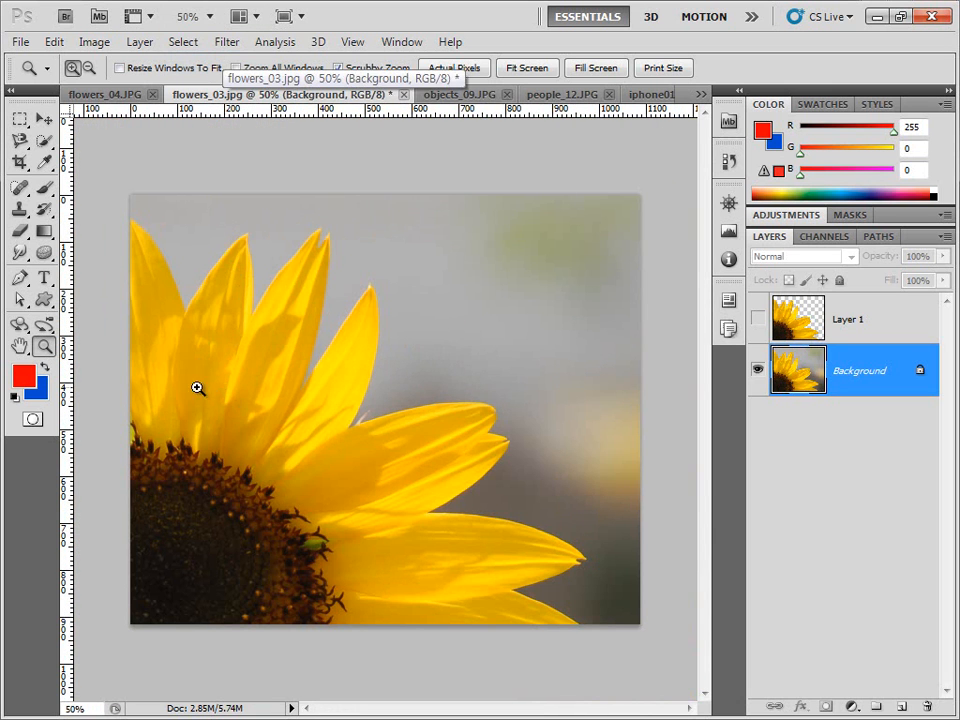
left_click(145, 17)
left_click(200, 17)
left_click(209, 17)
left_click(220, 102)
Step: Pan around the enlarged sunflower with the Hand Tool to examine the petals, dark center and lower edge
left_click(19, 345)
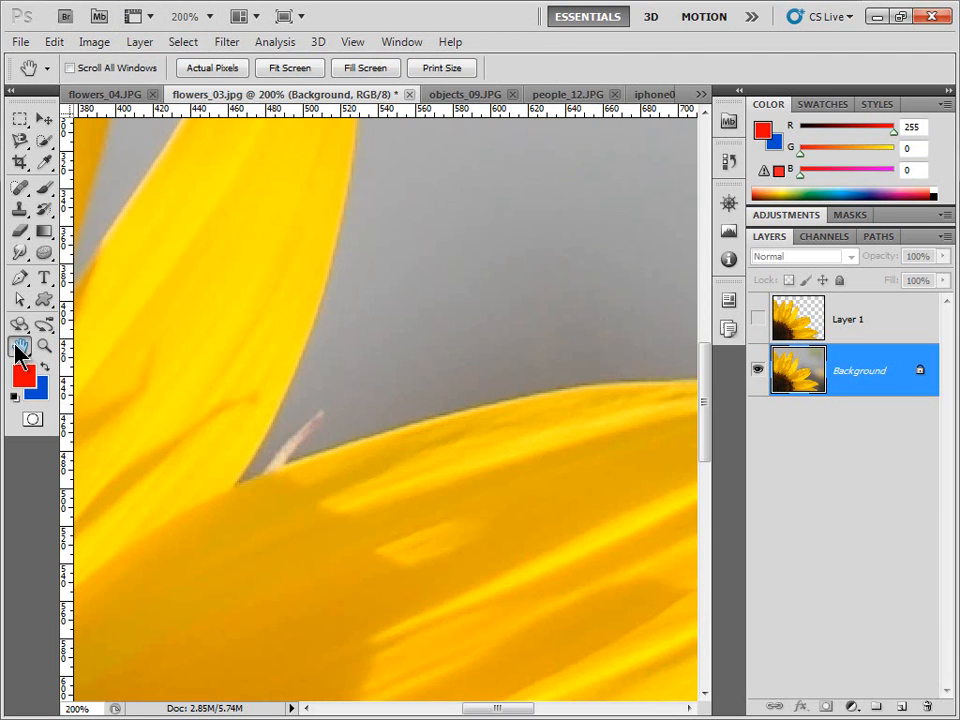
mouse_move(315, 347)
left_mouse_down()
mouse_move(334, 336)
mouse_move(455, 453)
mouse_move(540, 559)
left_mouse_up()
left_click_drag(262, 225, 430, 480)
mouse_move(210, 437)
left_mouse_down()
mouse_move(310, 420)
mouse_move(476, 272)
left_mouse_up()
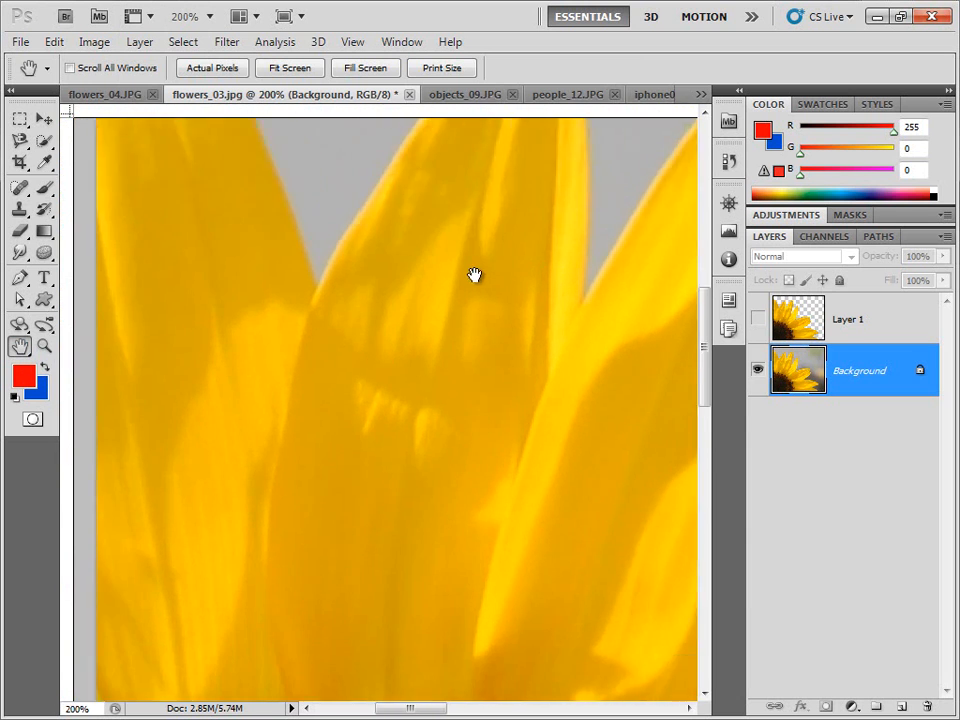
left_click_drag(229, 467, 332, 313)
left_click_drag(451, 520, 137, 267)
left_click_drag(490, 640, 40, 195)
left_click_drag(436, 407, 381, 463)
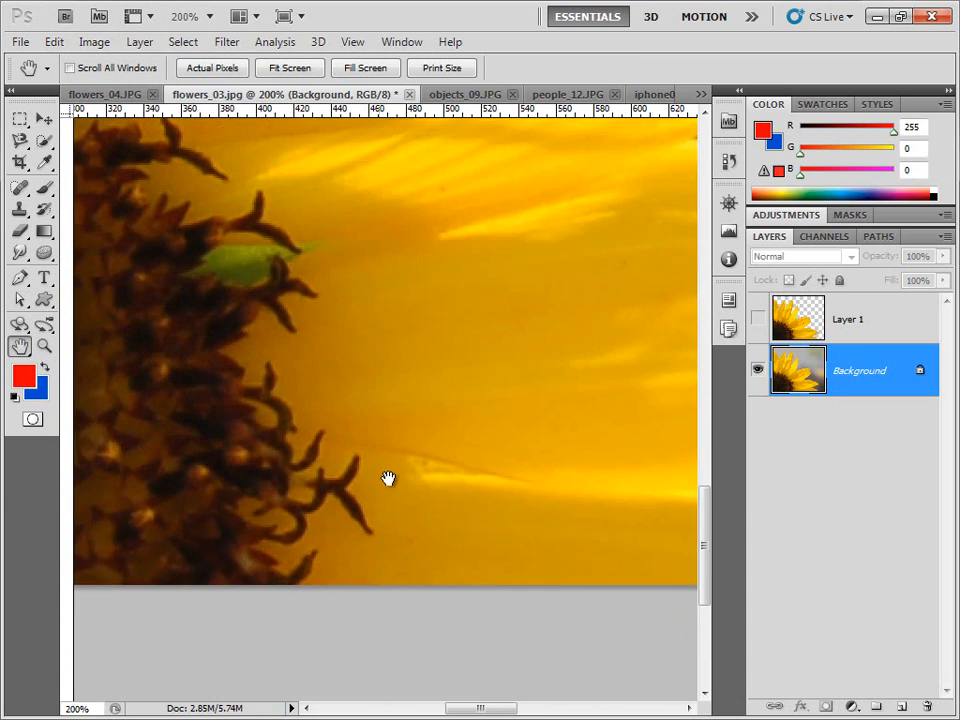
left_click_drag(283, 231, 326, 362)
left_click_drag(285, 259, 274, 281)
left_click_drag(336, 210, 249, 501)
left_click_drag(385, 359, 316, 525)
left_click_drag(377, 415, 309, 531)
left_click_drag(362, 284, 419, 465)
left_click_drag(339, 315, 403, 371)
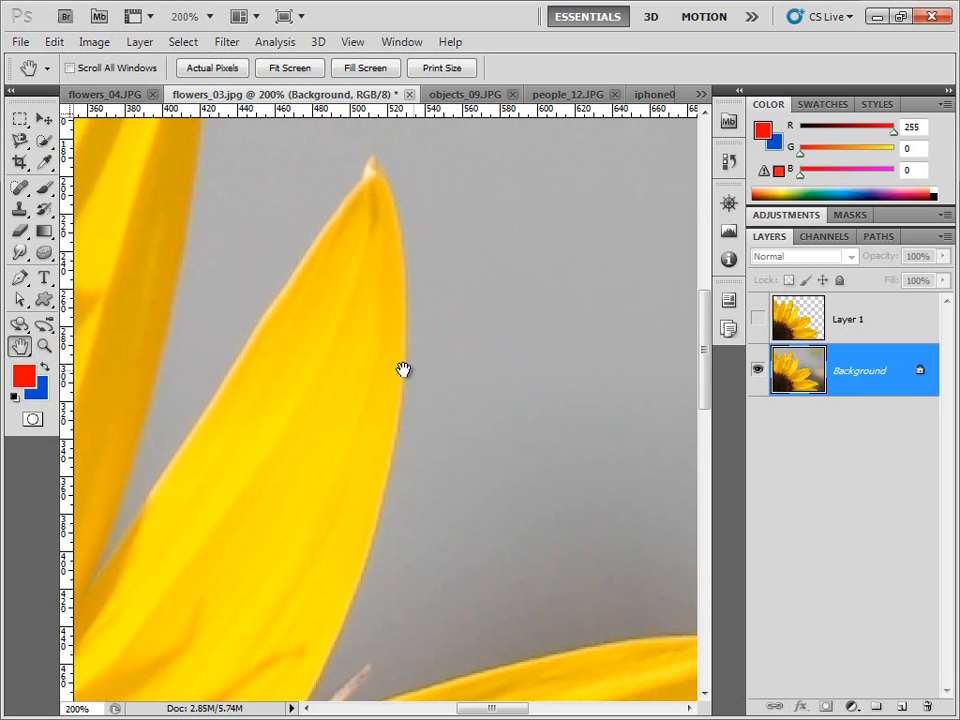
Step: Activate the Rectangular Marquee Tool and pan across the upper petals using the temporary Hand Tool
left_click(44, 119)
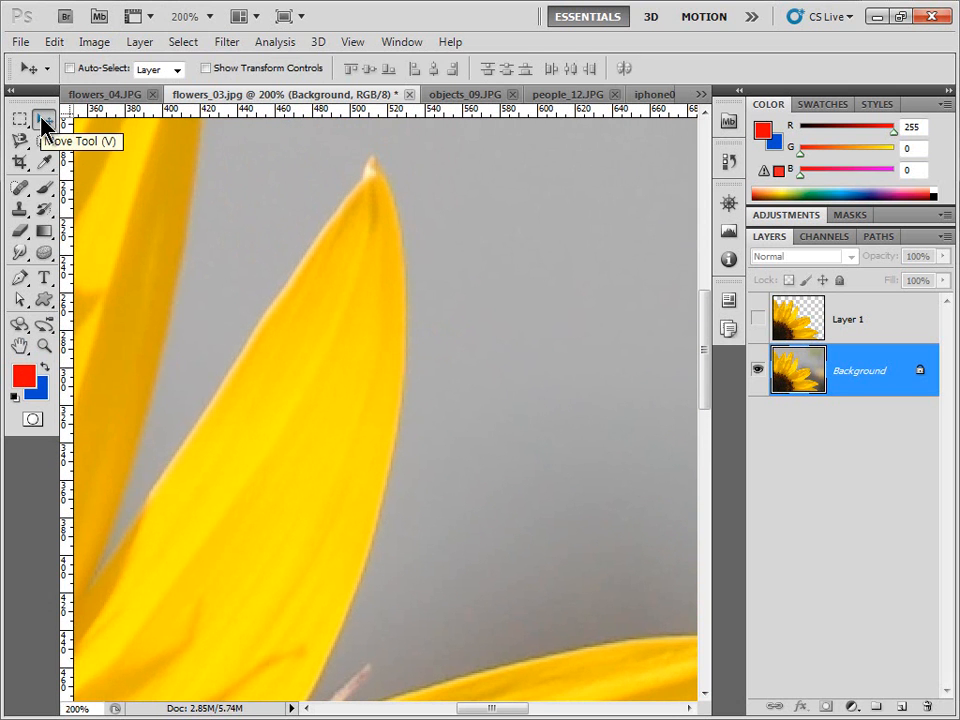
left_click(20, 119)
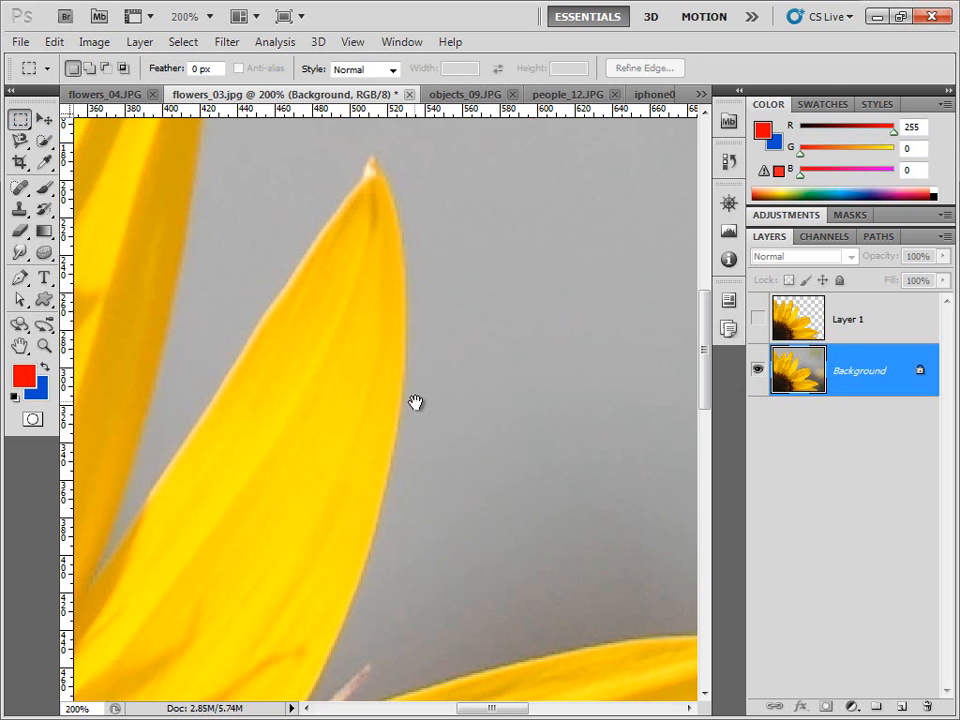
left_click_drag(347, 407, 671, 234)
left_click_drag(306, 411, 479, 564)
left_click_drag(256, 266, 298, 321)
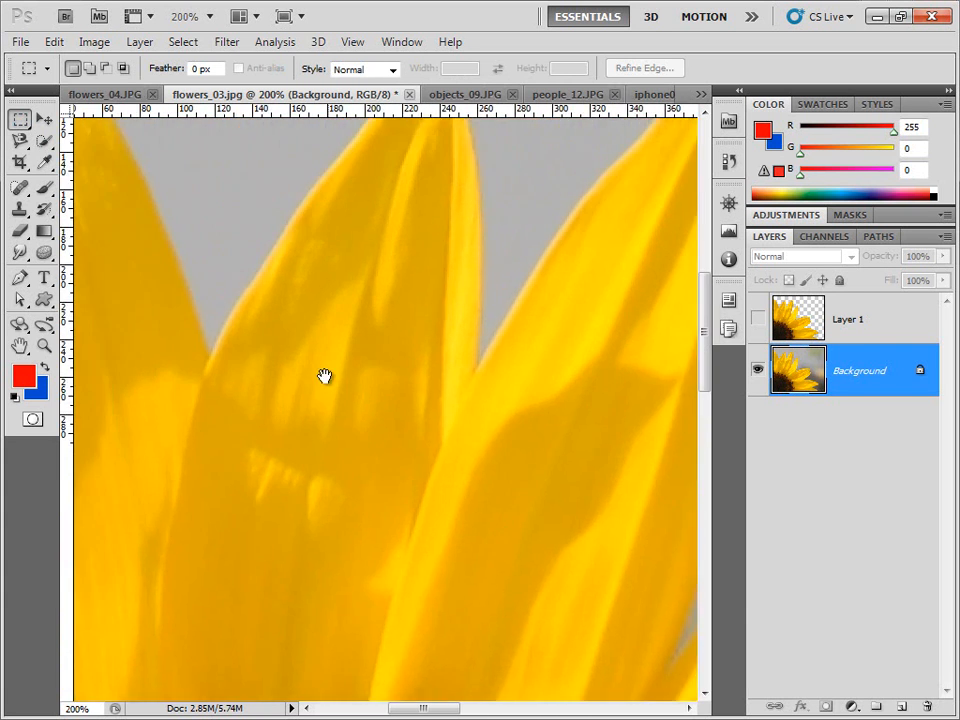
left_click_drag(477, 537, 264, 392)
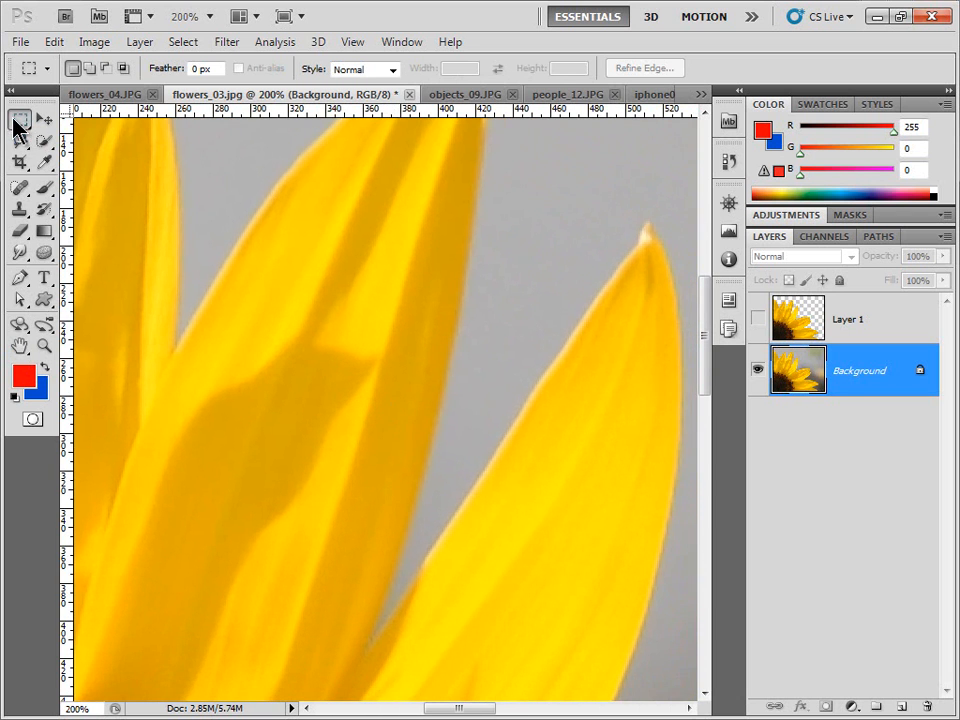
Step: Draw a rectangular marquee selection over the shadowed middle petal and shift the view with the temporary Hand Tool
left_click_drag(452, 539, 467, 555)
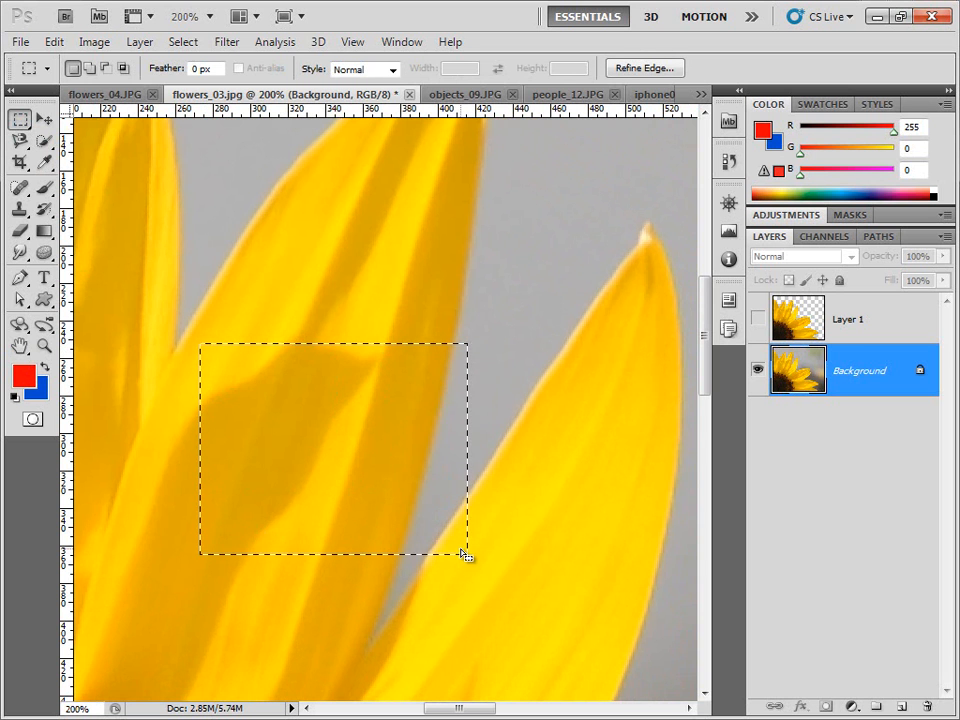
left_click_drag(513, 583, 348, 375)
key("ctrl+r")
Step: Keep the Rectangular Marquee Tool active and scrub the view out to 93.3% with the temporary Zoom Tool
left_click(44, 346)
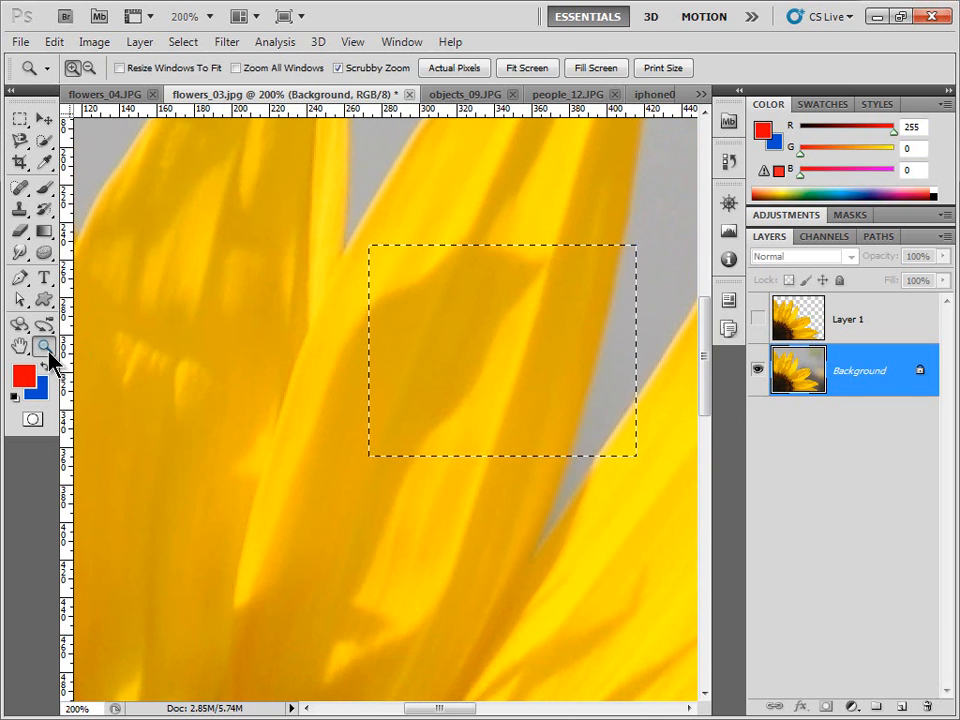
left_click(19, 120)
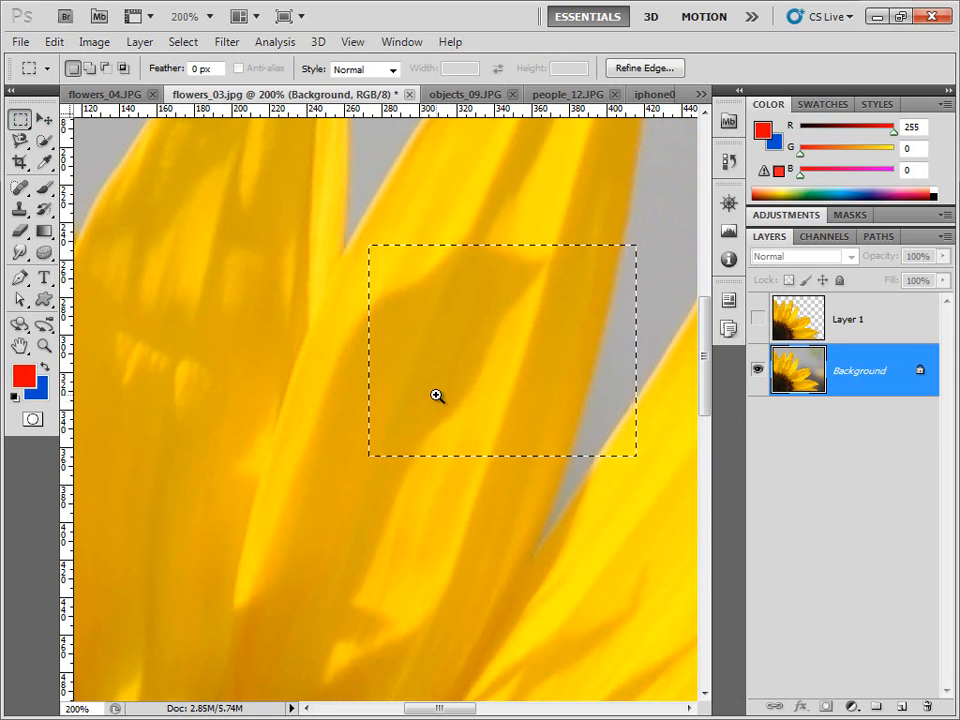
left_click_drag(446, 379, 429, 397)
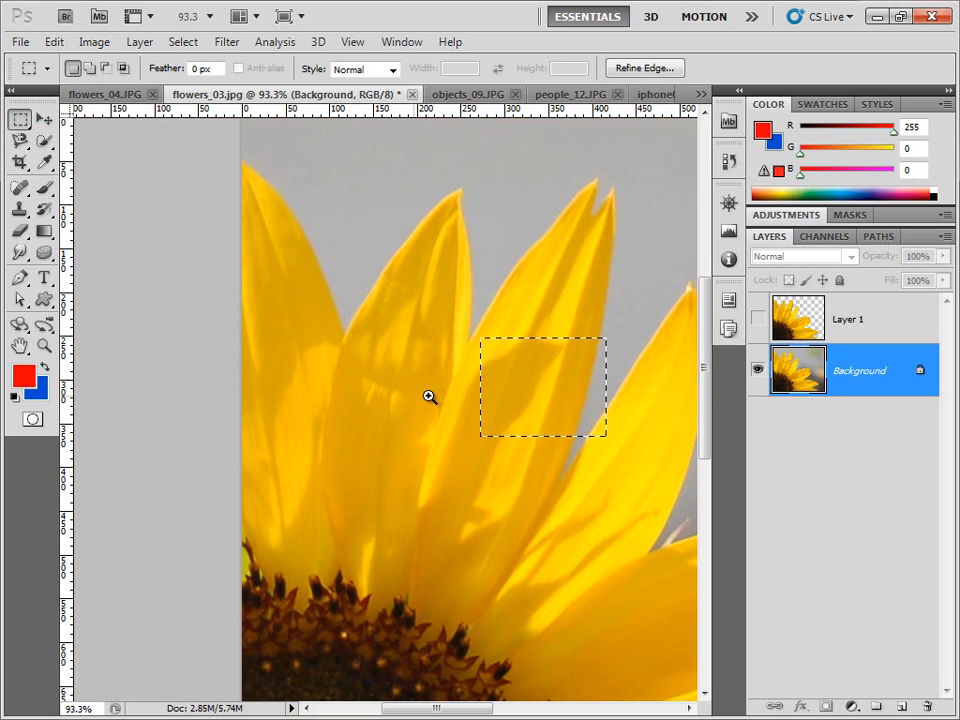
Step: Zoom out stepwise to 12.5% using the temporary Zoom Tool while the marquee tool stays active
left_click(514, 401, "alt")
left_click(514, 401, "alt")
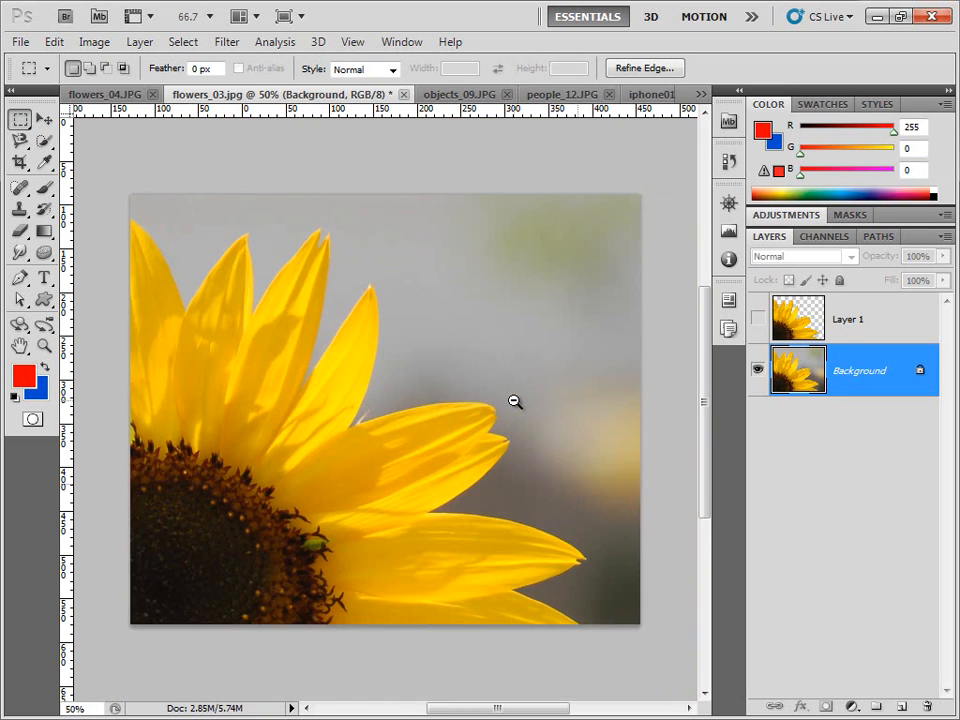
left_click(514, 401, "alt")
left_click(514, 401, "alt")
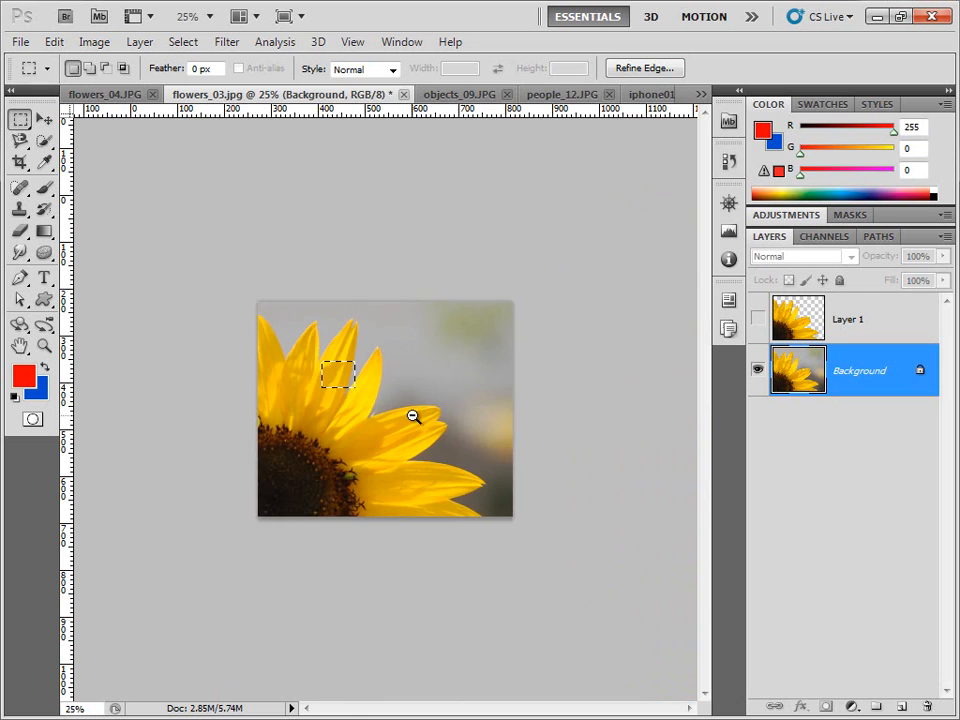
left_click(411, 416, "alt")
left_click(411, 416, "alt")
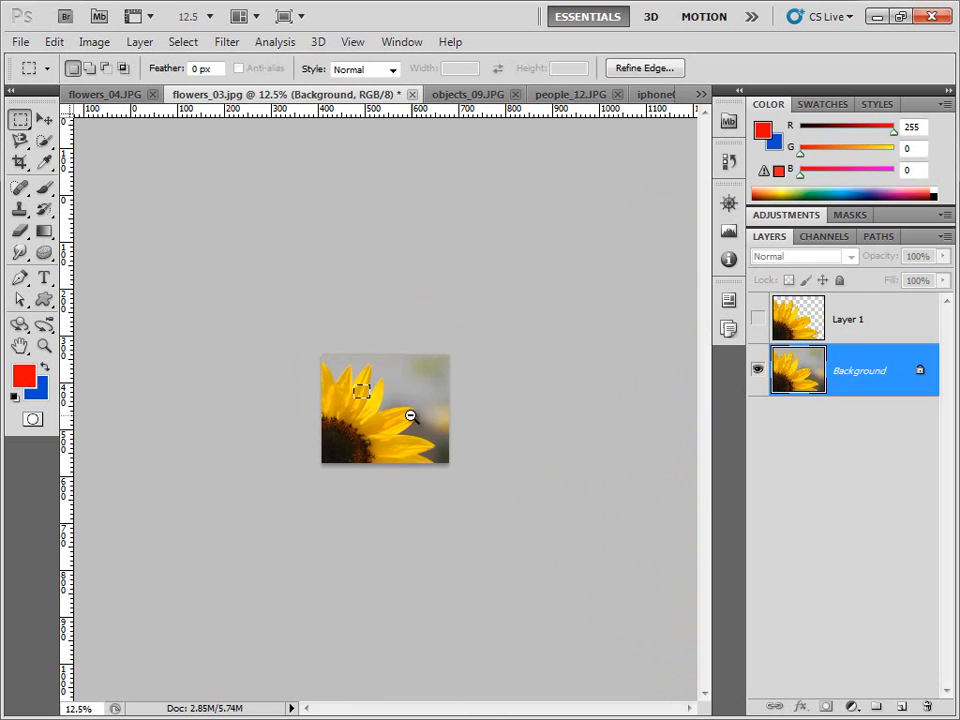
Step: Zoom back in on the sunflower petals stepwise to 200% using the temporary Zoom Tool
left_click(394, 414)
left_click(394, 414)
left_click(394, 414)
left_click(394, 414)
left_click(394, 414)
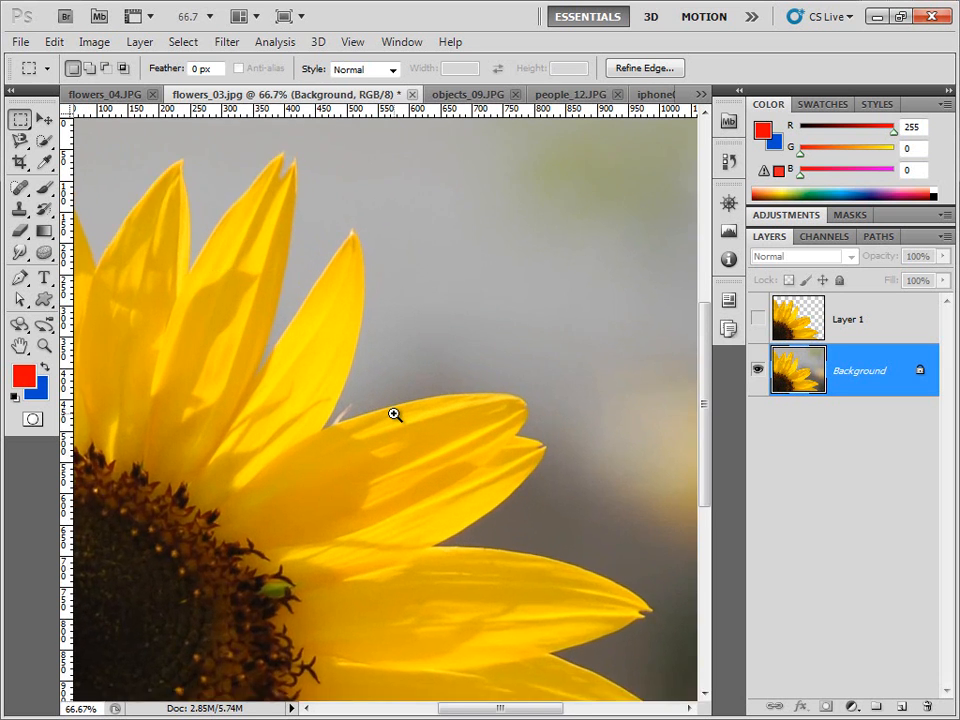
left_click(394, 414)
left_click(394, 414)
mouse_move(395, 415)
left_mouse_down()
mouse_move(354, 399)
mouse_move(409, 450)
mouse_move(461, 525)
mouse_move(388, 343)
mouse_move(416, 514)
mouse_move(347, 364)
mouse_move(343, 376)
mouse_move(510, 380)
mouse_move(390, 448)
mouse_move(439, 433)
mouse_move(377, 373)
mouse_move(456, 420)
mouse_move(441, 399)
mouse_move(388, 412)
left_mouse_up()
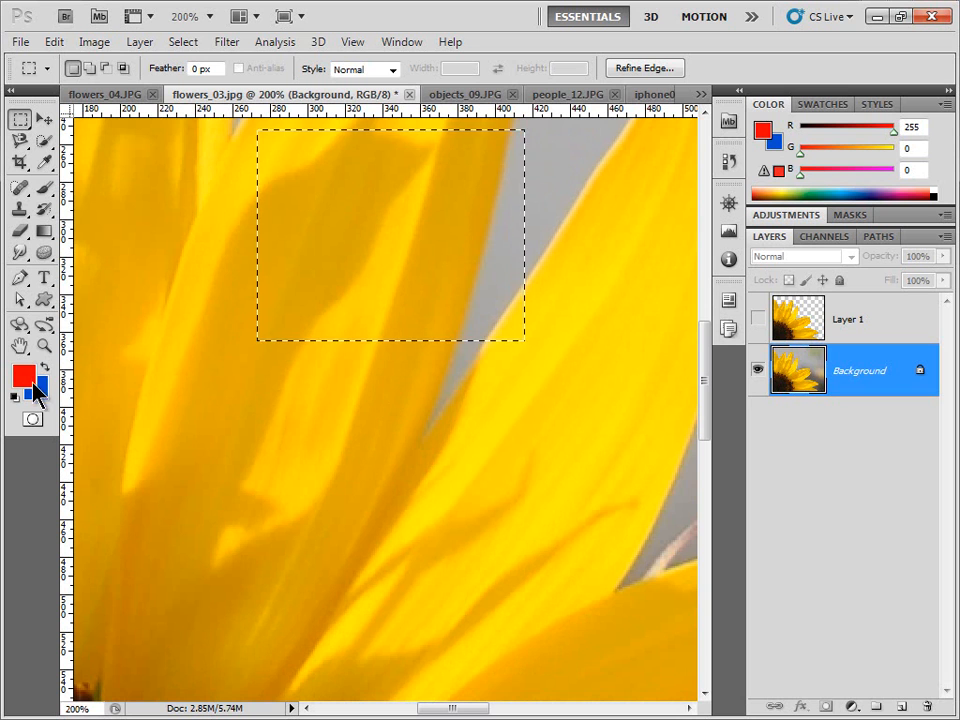